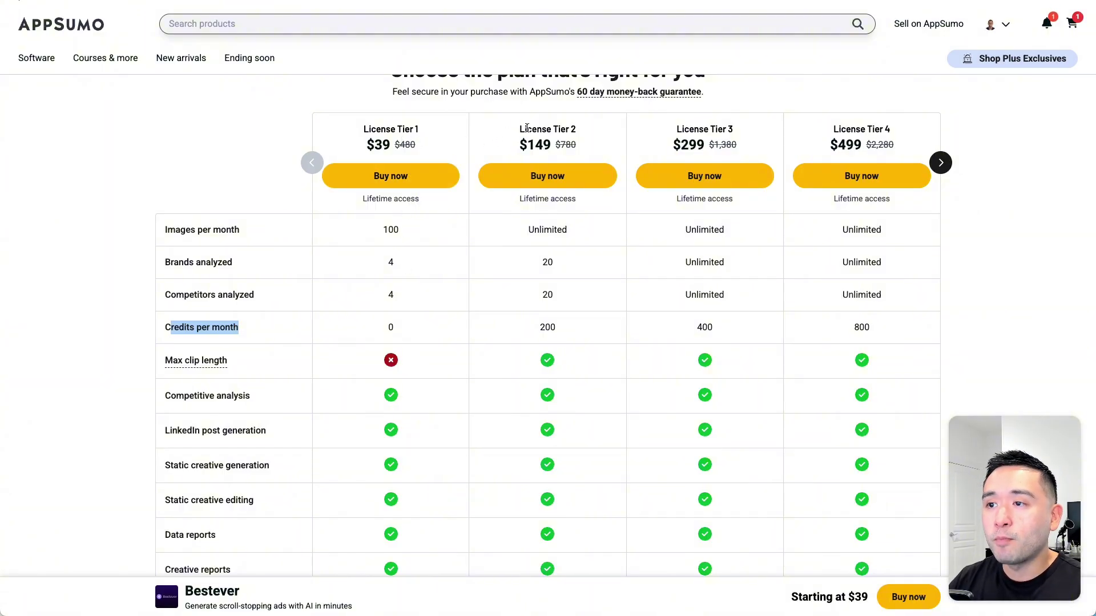
Compare Bestever's license tiers 1 to 5 in the plan table, focusing on the credits per month
{"action": "left_click_drag", "start_coordinate": [520, 132], "coordinate": [570, 129]}
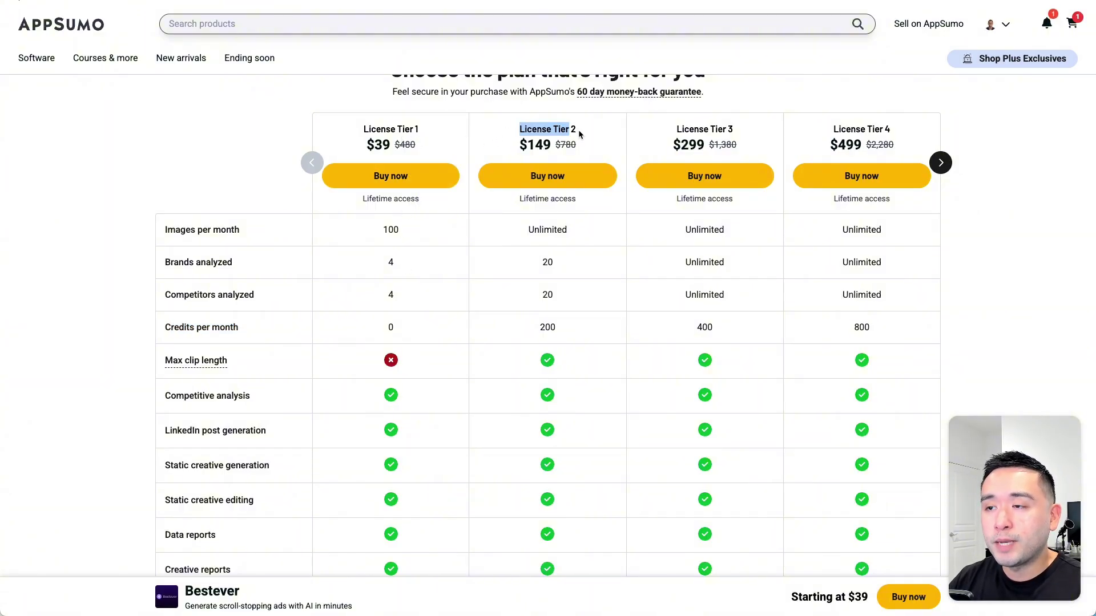
{"action": "left_click_drag", "start_coordinate": [189, 327], "coordinate": [262, 326]}
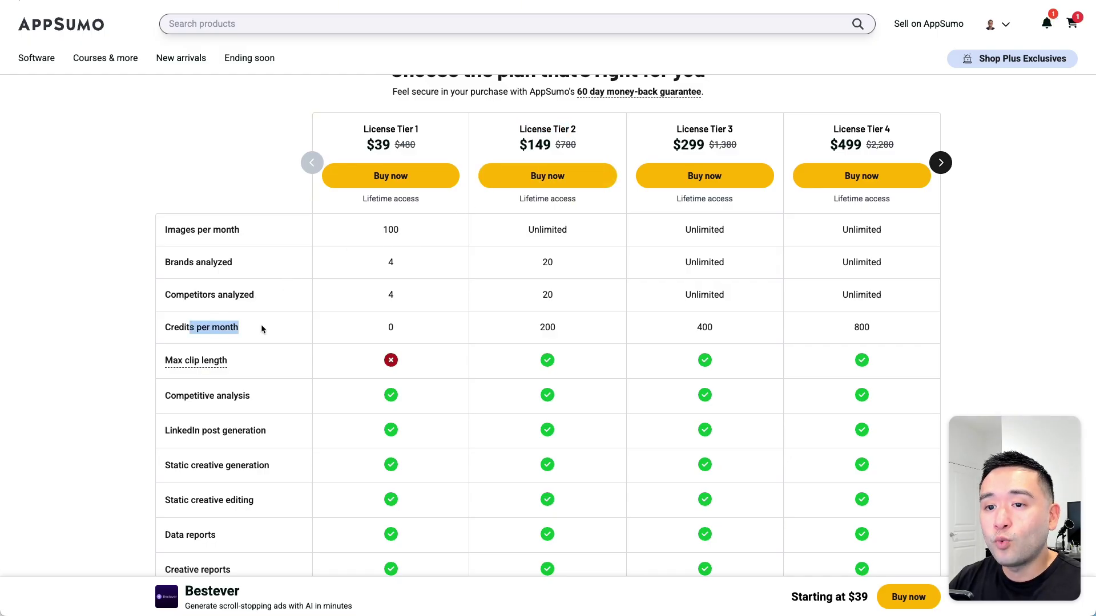
{"action": "left_click", "coordinate": [941, 164]}
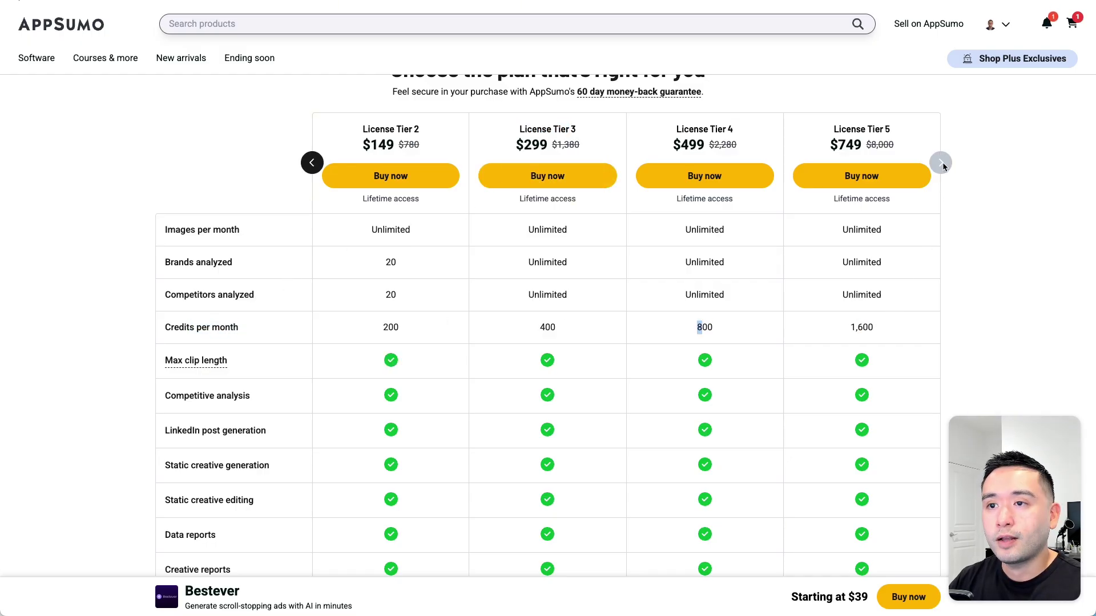
{"action": "left_click", "coordinate": [312, 163]}
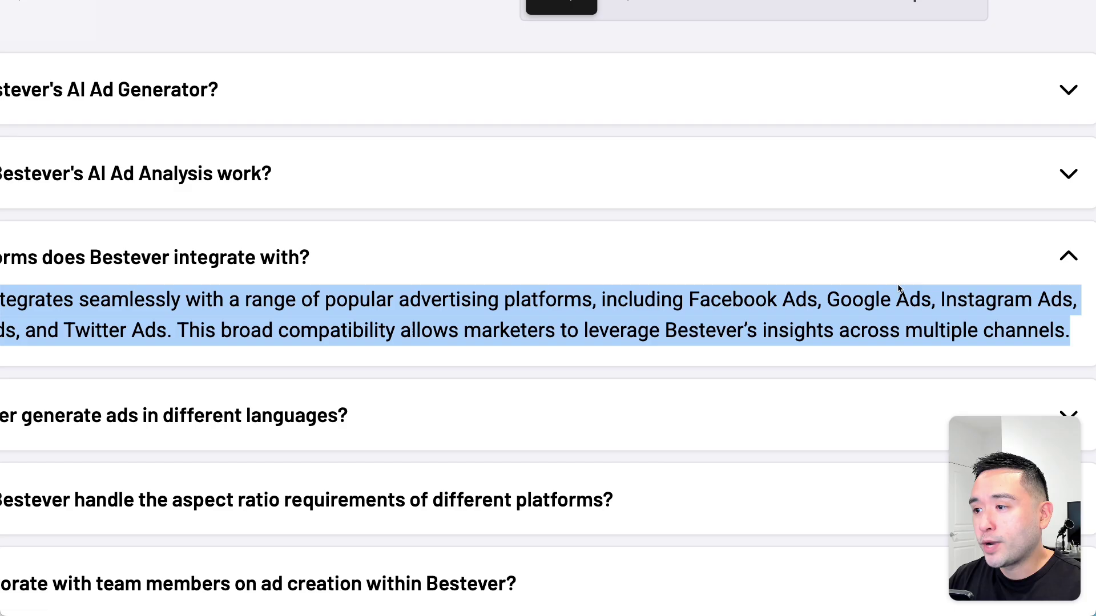
Read the FAQ answer on which advertising platforms Bestever integrates with
{"action": "left_click", "coordinate": [929, 295]}
{"action": "left_click_drag", "start_coordinate": [777, 295], "coordinate": [923, 297]}
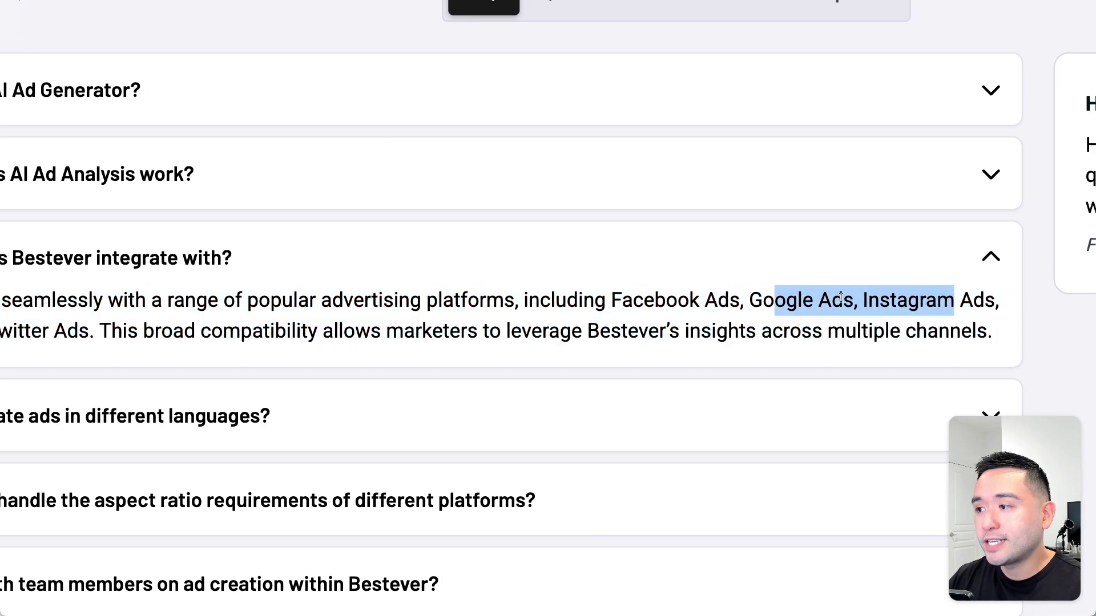
{"action": "left_click_drag", "start_coordinate": [163, 327], "coordinate": [246, 330]}
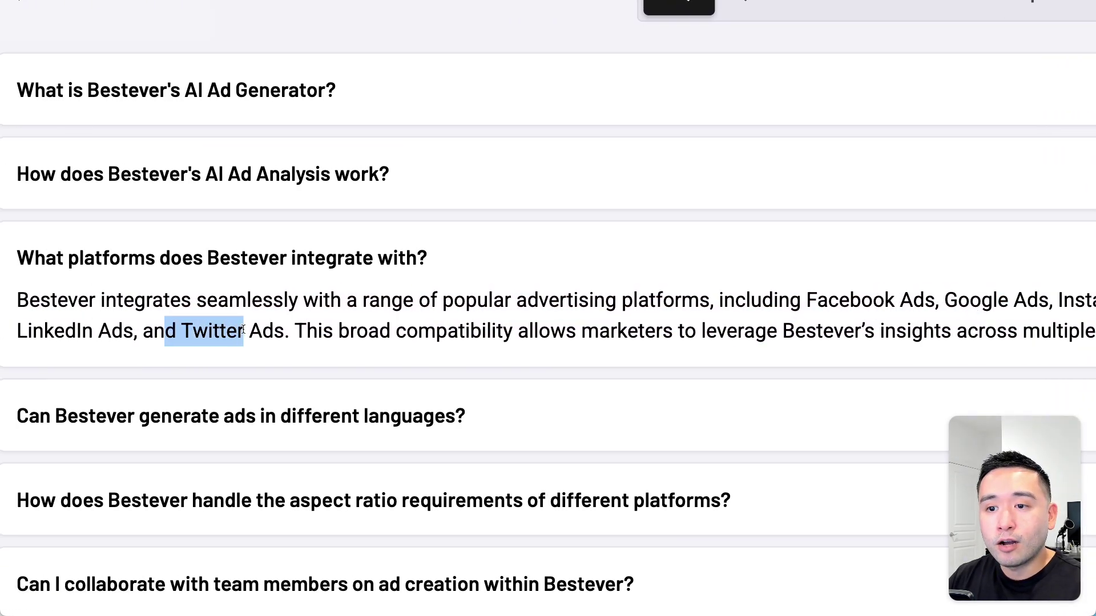
{"action": "left_click", "coordinate": [261, 329]}
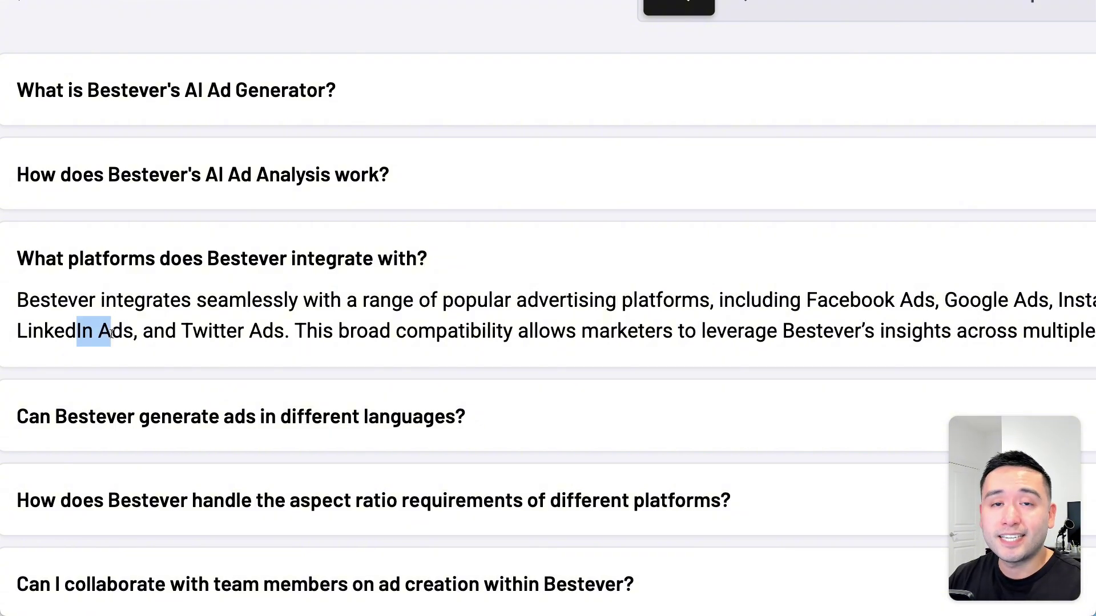
{"action": "left_click_drag", "start_coordinate": [208, 331], "coordinate": [251, 332]}
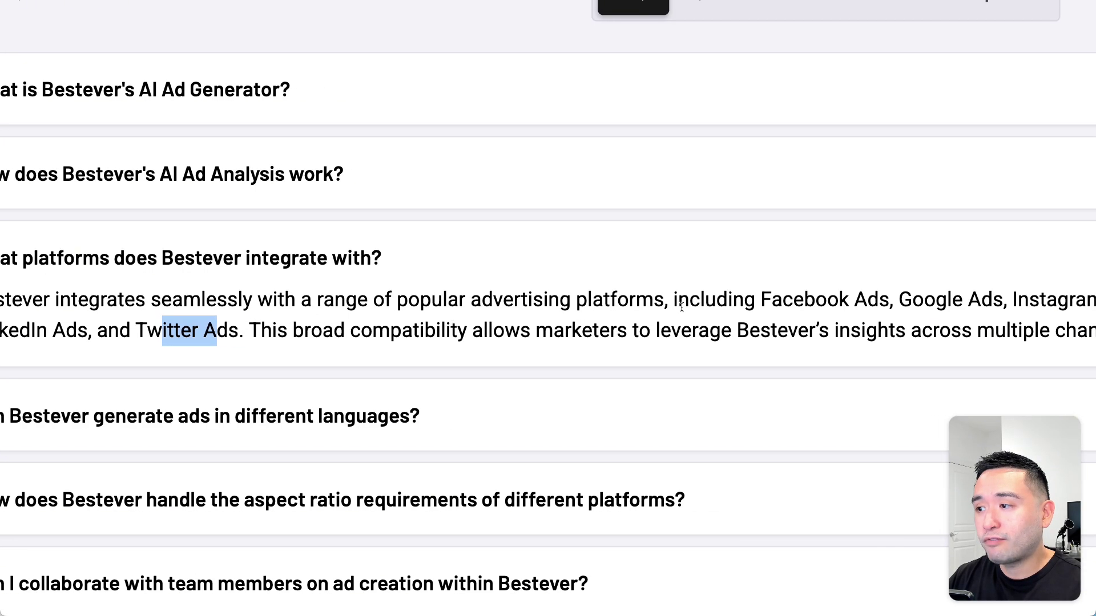
{"action": "left_click_drag", "start_coordinate": [759, 300], "coordinate": [802, 297]}
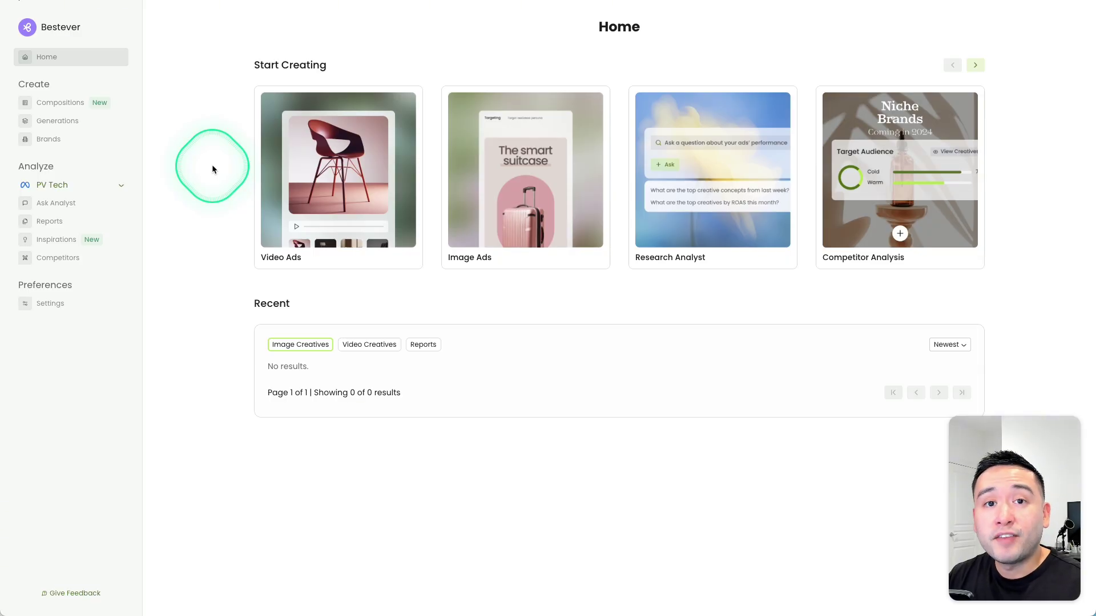
Switch to the Bestever console, view the Meta ad accounts under the ad platform connections, and close the settings
{"action": "left_click", "coordinate": [123, 301]}
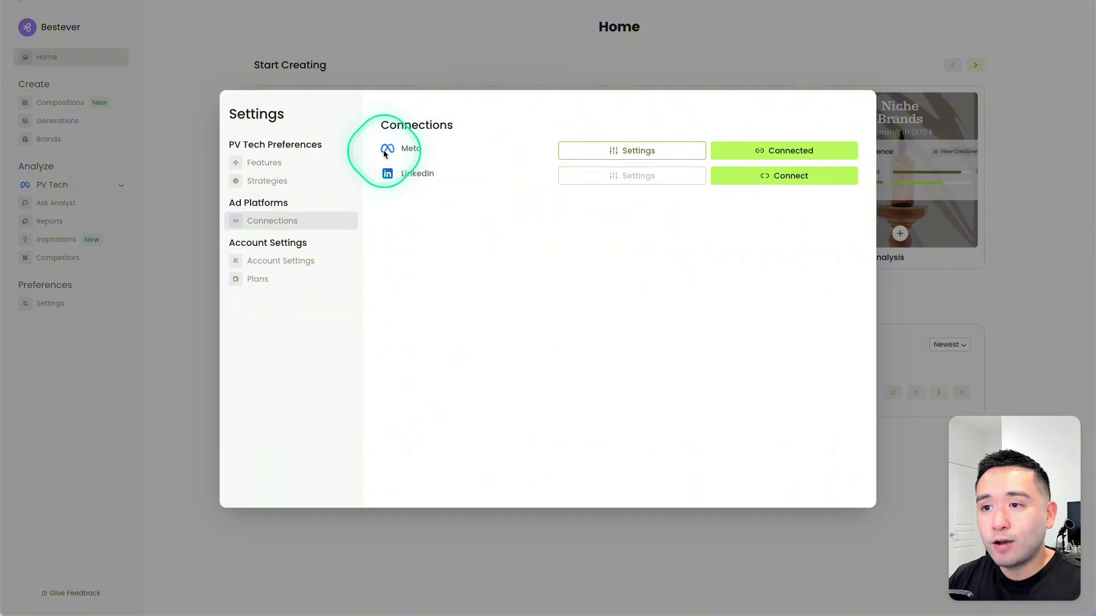
{"action": "left_click", "coordinate": [601, 153]}
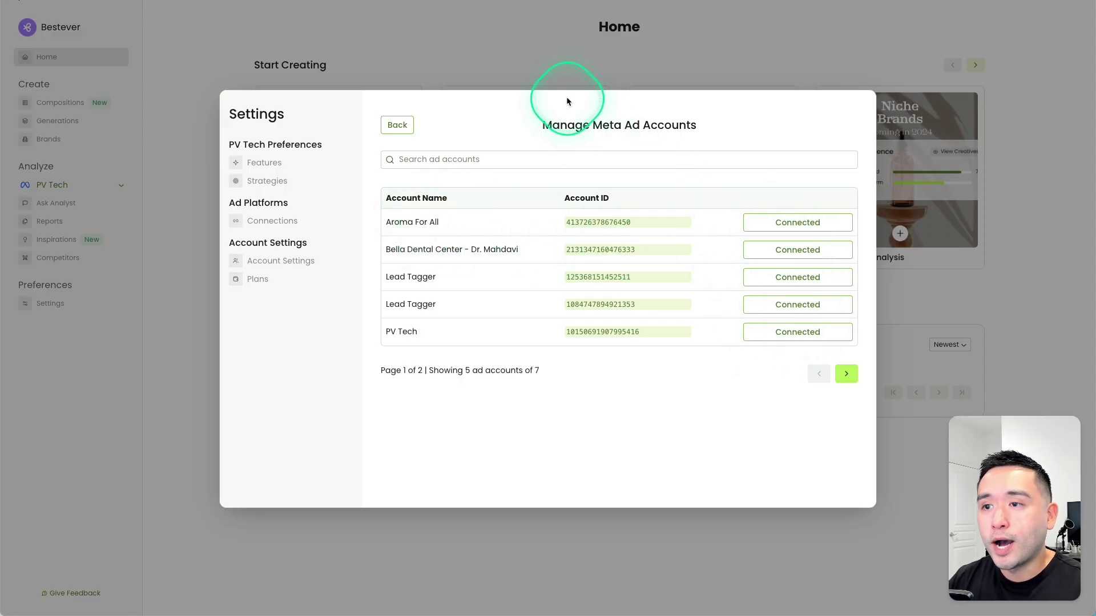
{"action": "key", "text": "Escape"}
Open the competitor analysis for Project Solar and check the list of followed competitors
{"action": "left_click", "coordinate": [86, 260]}
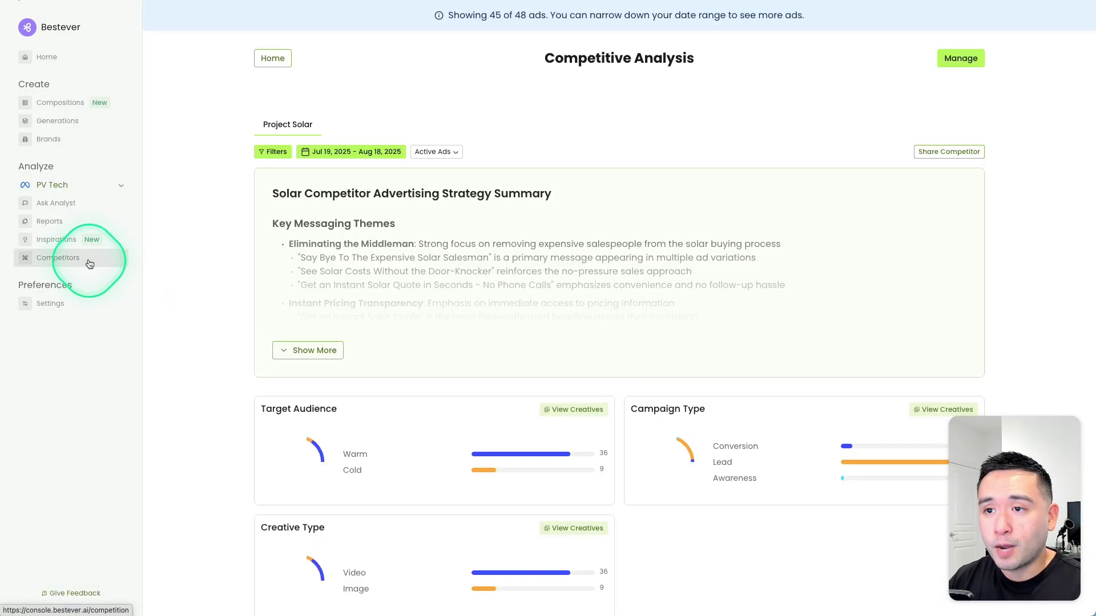
{"action": "scroll", "coordinate": [230, 246], "scroll_direction": "down", "scroll_amount": 1}
{"action": "scroll", "coordinate": [227, 247], "scroll_direction": "up", "scroll_amount": 1}
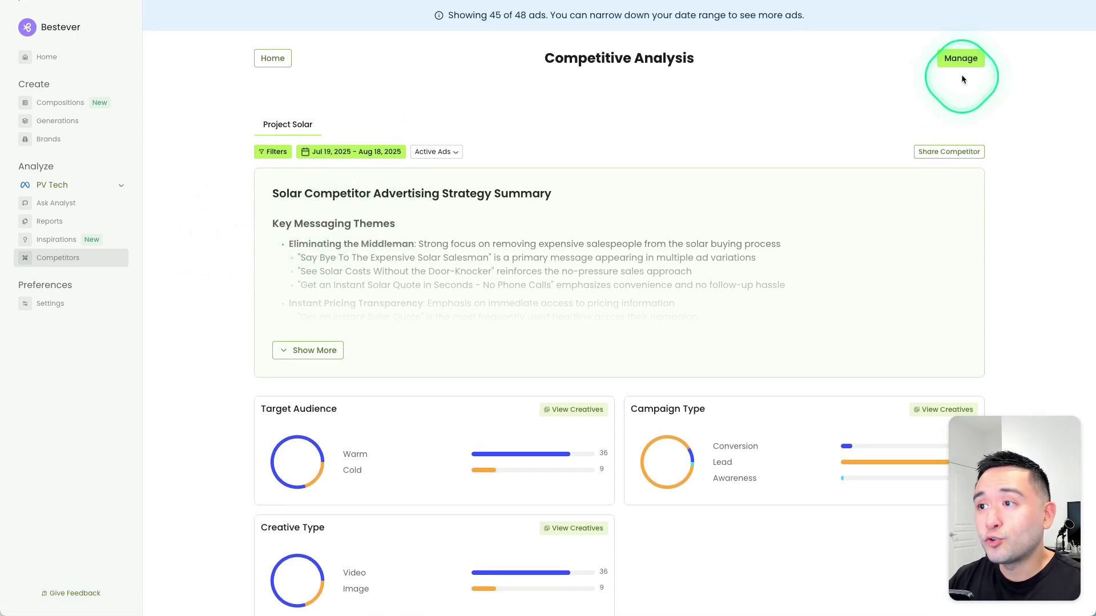
{"action": "left_click", "coordinate": [961, 59]}
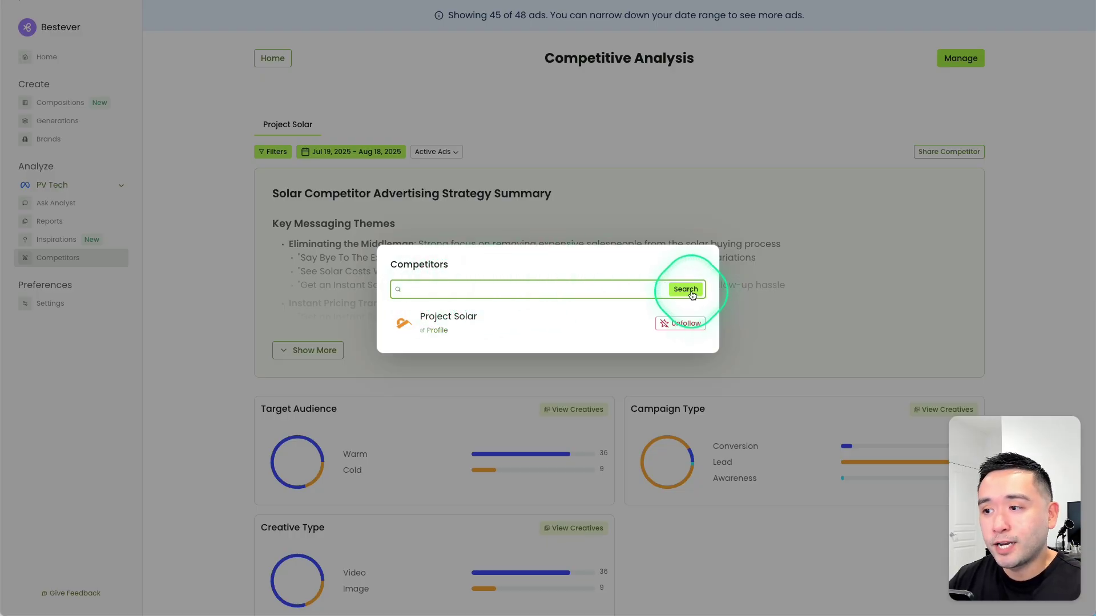
{"action": "left_click", "coordinate": [606, 178]}
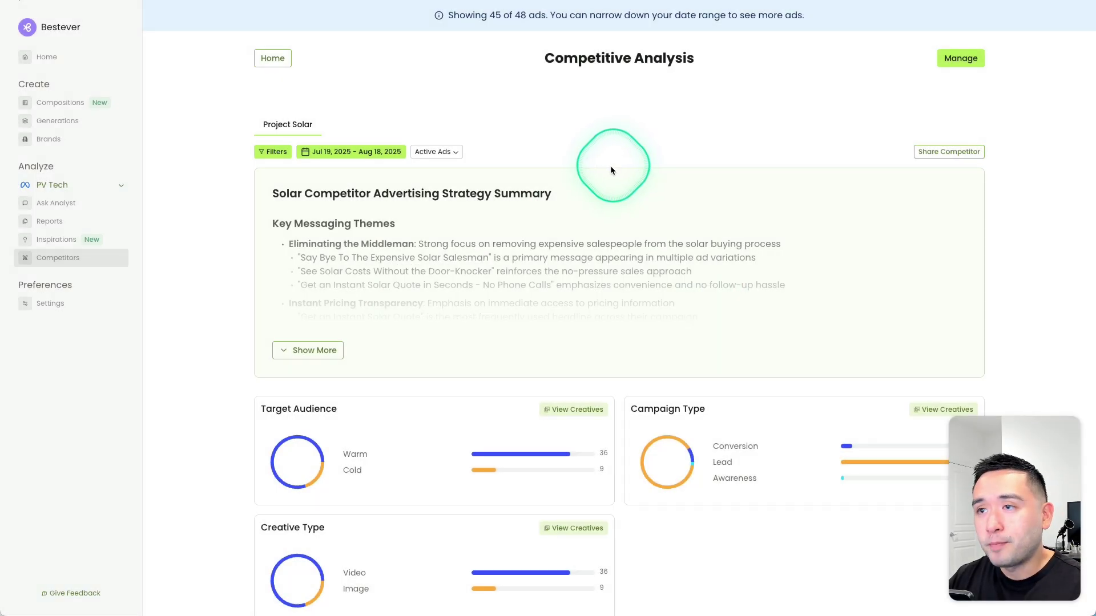
Review Project Solar's advertising strategy summary and the warm versus cold target audience breakdown
{"action": "scroll", "coordinate": [610, 171], "scroll_direction": "down", "scroll_amount": 1}
{"action": "scroll", "coordinate": [612, 174], "scroll_direction": "up", "scroll_amount": 1}
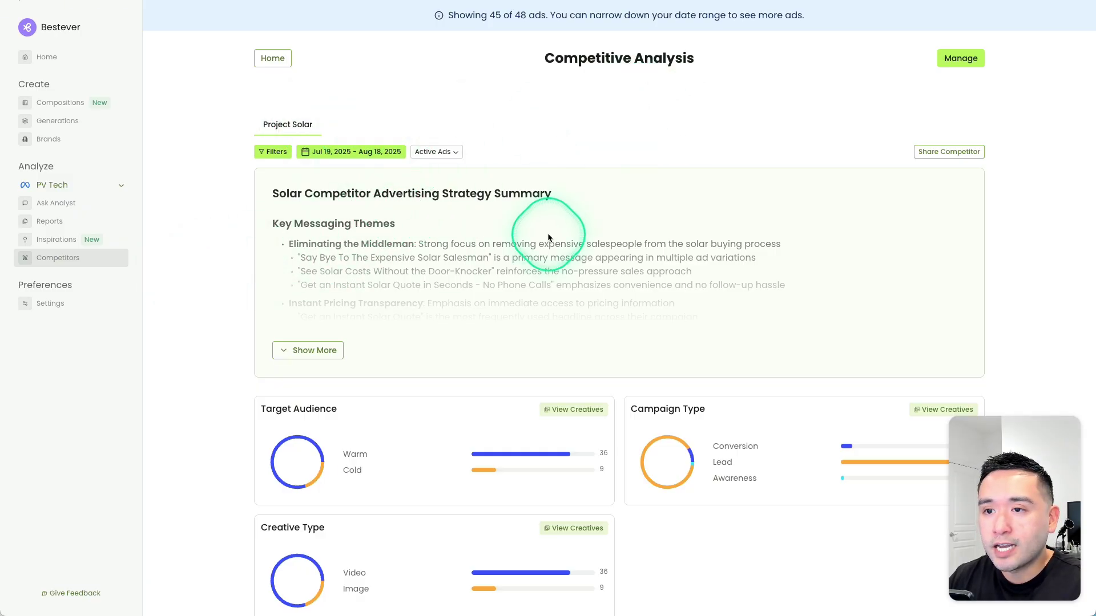
{"action": "scroll", "coordinate": [548, 233], "scroll_direction": "down", "scroll_amount": 4}
{"action": "scroll", "coordinate": [1019, 217], "scroll_direction": "down", "scroll_amount": 2}
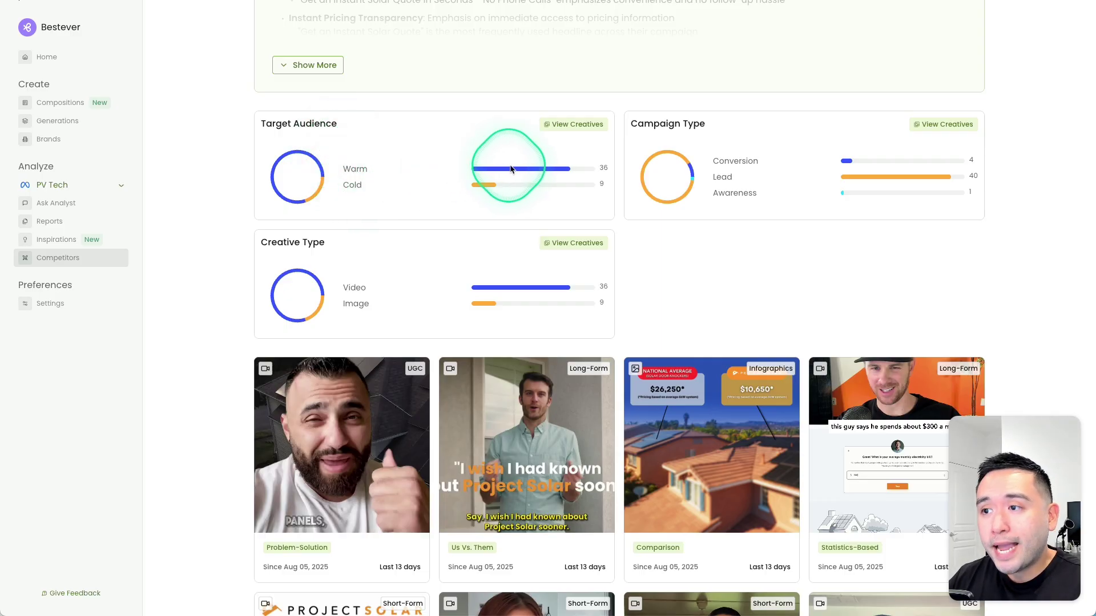
{"action": "left_click_drag", "start_coordinate": [349, 168], "coordinate": [371, 168]}
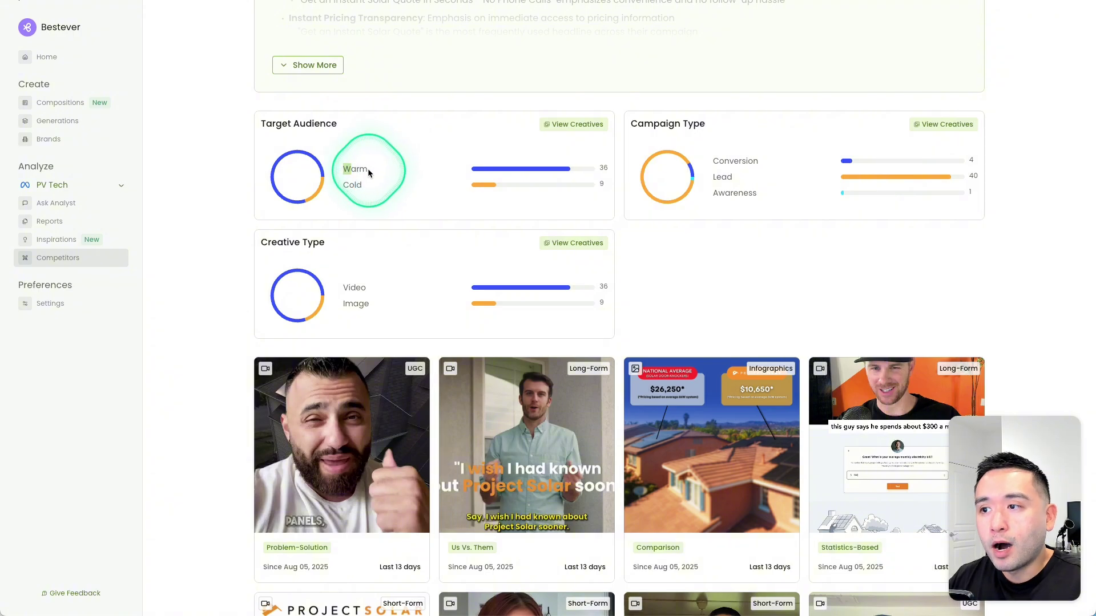
Examine the campaign type and creative type breakdowns of Project Solar's ads
{"action": "left_click_drag", "start_coordinate": [637, 124], "coordinate": [714, 126]}
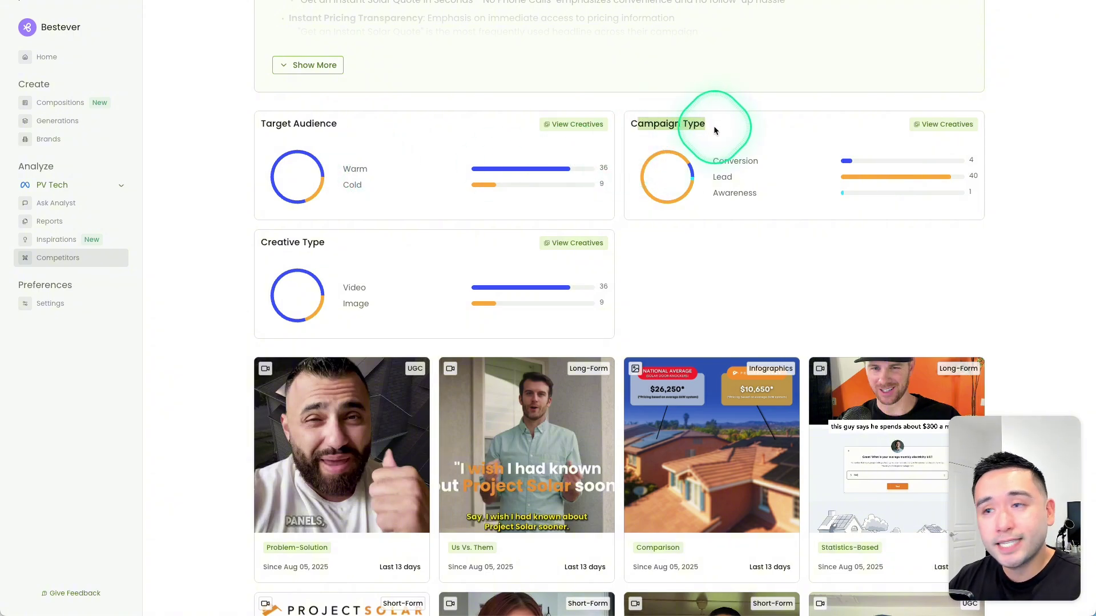
{"action": "left_click", "coordinate": [732, 174]}
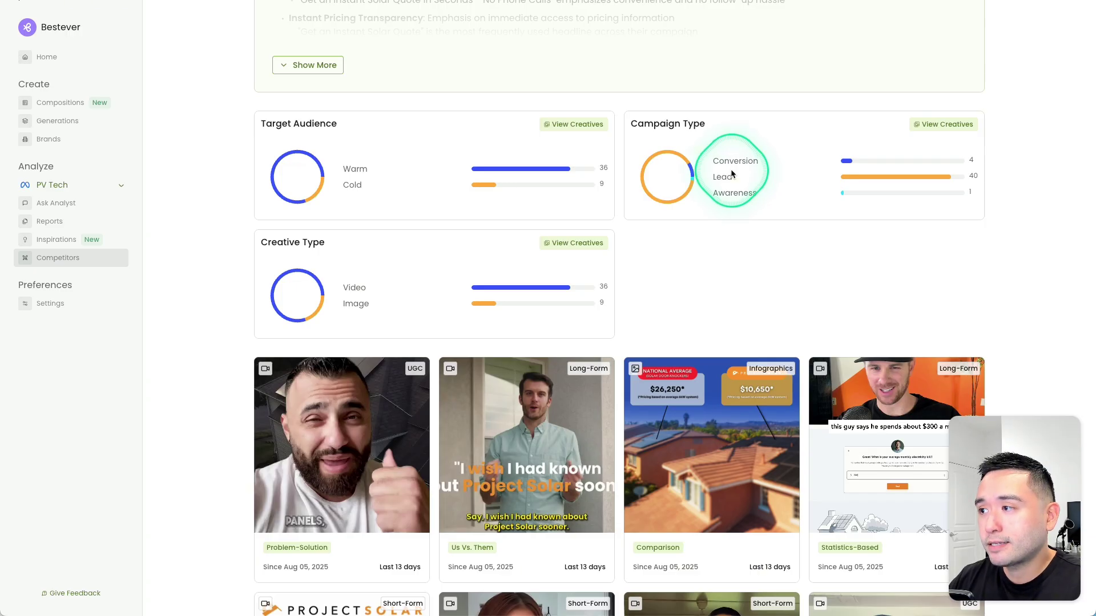
{"action": "left_click_drag", "start_coordinate": [719, 162], "coordinate": [760, 162]}
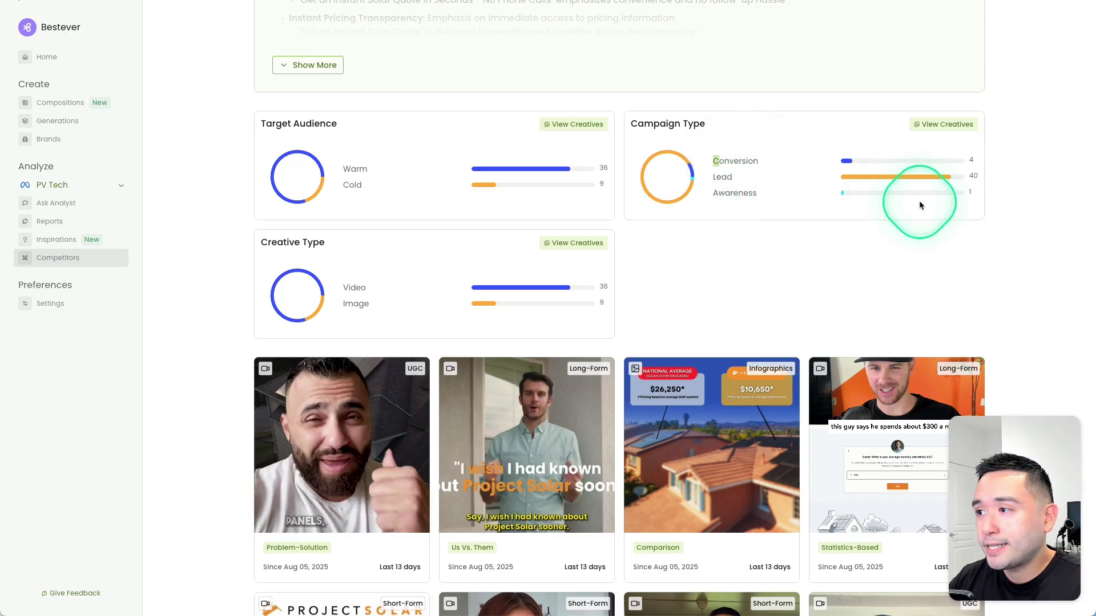
{"action": "left_click", "coordinate": [971, 190]}
{"action": "left_click_drag", "start_coordinate": [718, 193], "coordinate": [752, 189]}
{"action": "scroll", "coordinate": [579, 246], "scroll_direction": "down", "scroll_amount": 1}
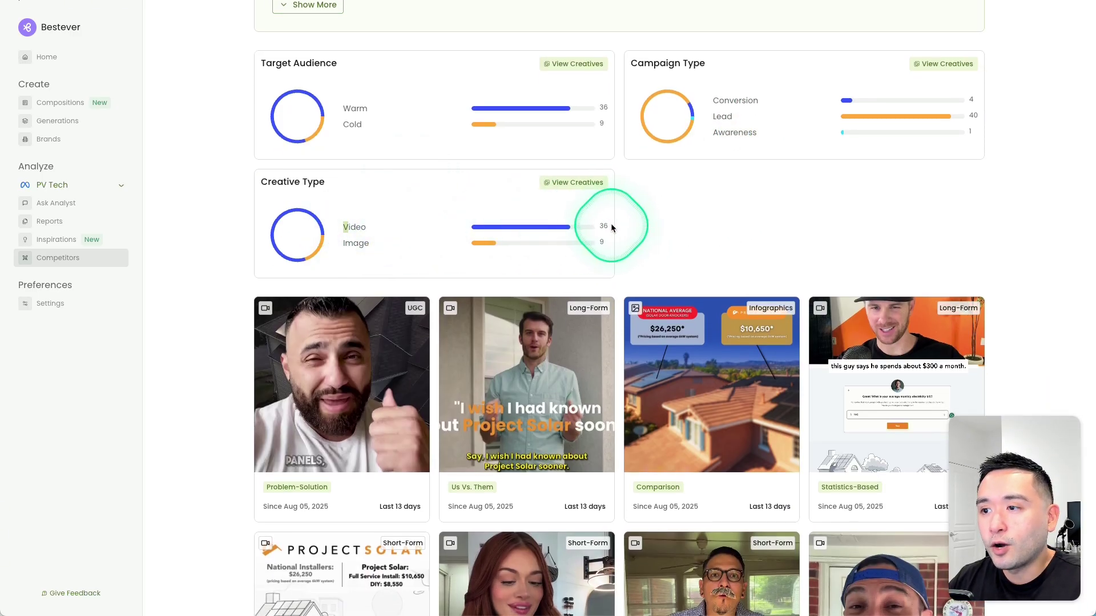
{"action": "scroll", "coordinate": [611, 224], "scroll_direction": "up", "scroll_amount": 1}
{"action": "left_click", "coordinate": [689, 107]}
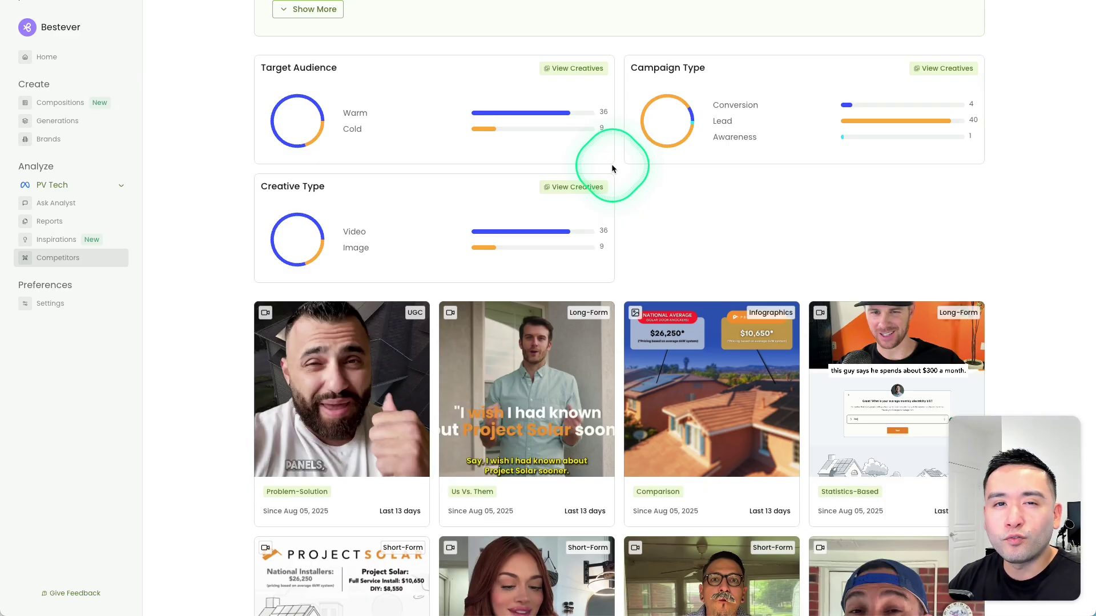
Browse Project Solar's ad creatives down to the April 2025 ads and compare their formats, concepts and running times
{"action": "scroll", "coordinate": [612, 169], "scroll_direction": "down", "scroll_amount": 3}
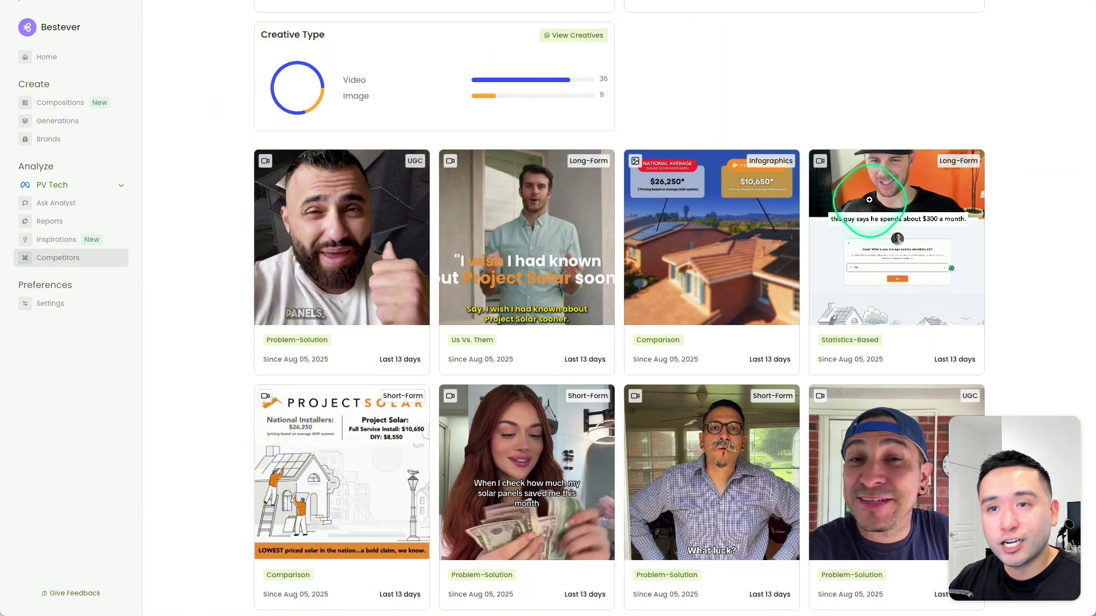
{"action": "scroll", "coordinate": [844, 196], "scroll_direction": "down", "scroll_amount": 1}
{"action": "scroll", "coordinate": [834, 353], "scroll_direction": "down", "scroll_amount": 2}
{"action": "scroll", "coordinate": [766, 356], "scroll_direction": "down", "scroll_amount": 10}
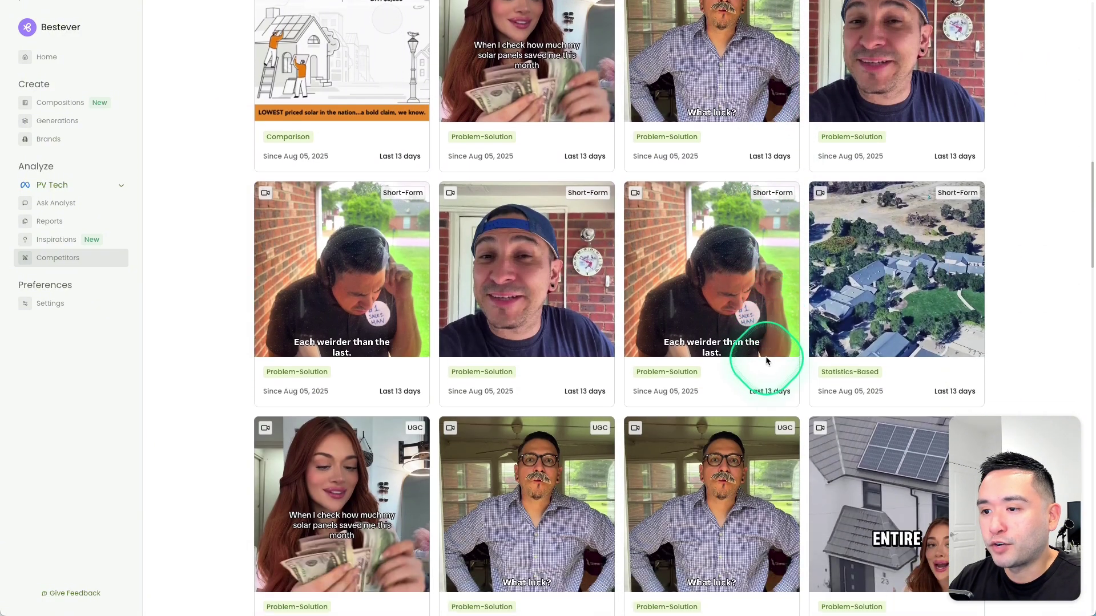
{"action": "scroll", "coordinate": [766, 356], "scroll_direction": "down", "scroll_amount": 12}
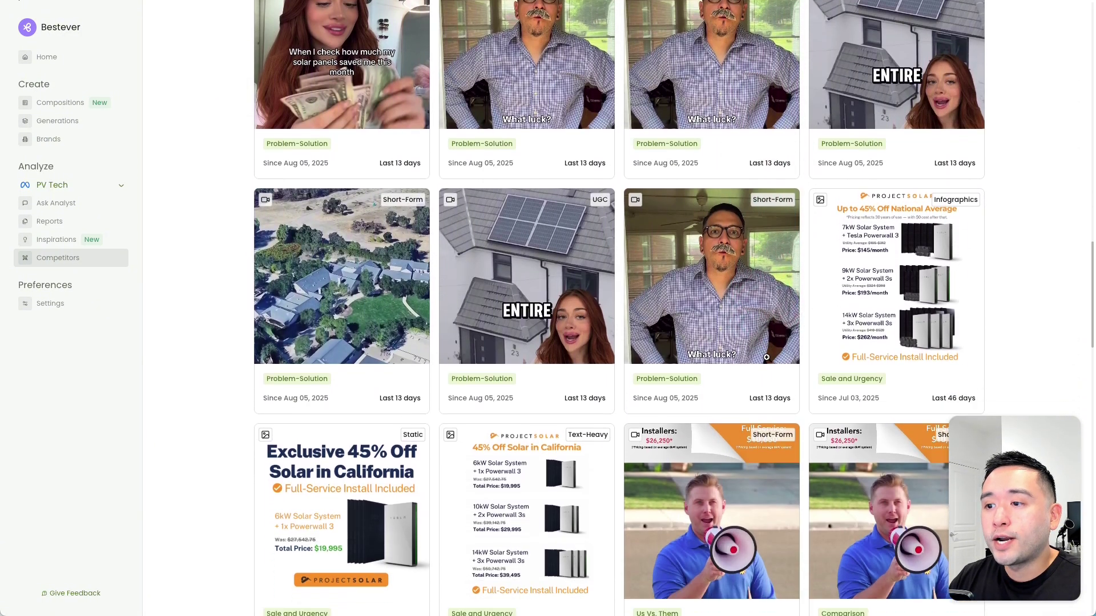
{"action": "scroll", "coordinate": [767, 358], "scroll_direction": "down", "scroll_amount": 6}
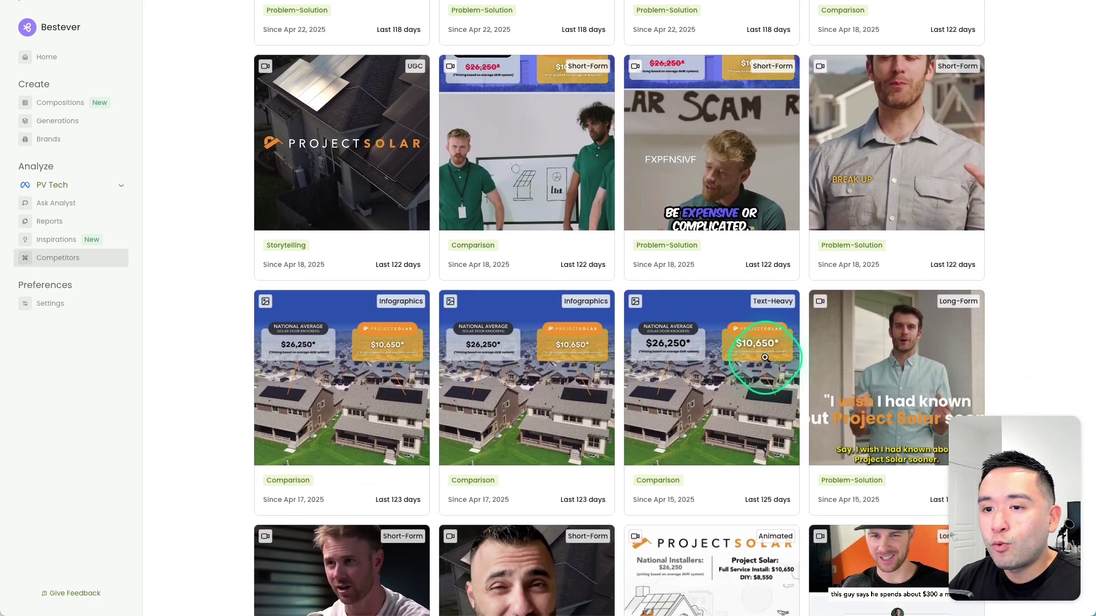
{"action": "left_click", "coordinate": [434, 298]}
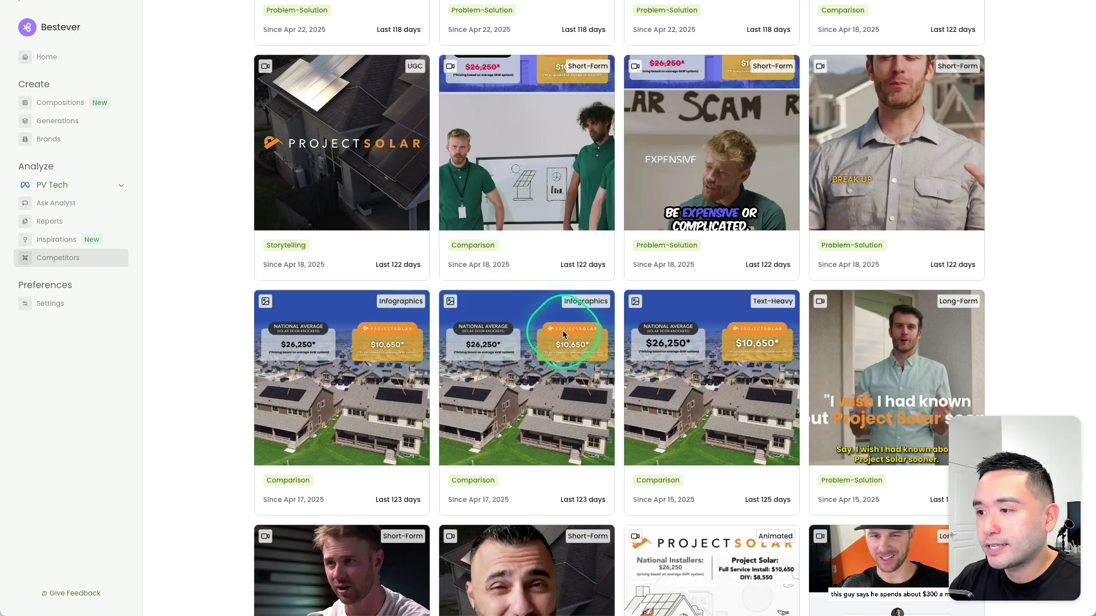
{"action": "scroll", "coordinate": [563, 334], "scroll_direction": "down", "scroll_amount": 2}
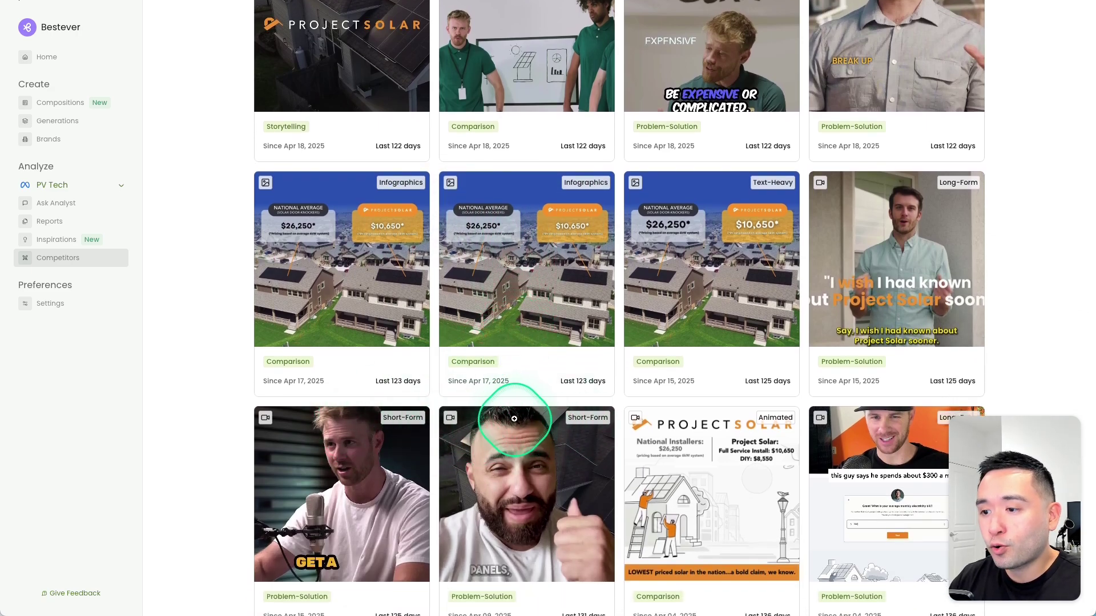
{"action": "scroll", "coordinate": [514, 419], "scroll_direction": "up", "scroll_amount": 1}
{"action": "scroll", "coordinate": [944, 274], "scroll_direction": "up", "scroll_amount": 1}
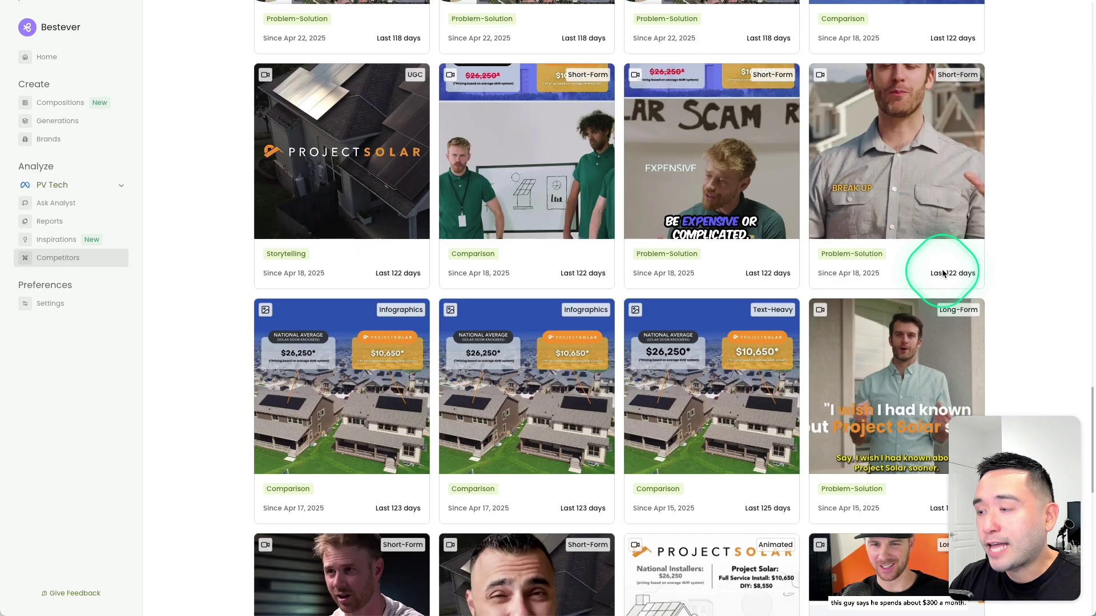
Go back up through the newer Project Solar ads and review the UGC and short-form creatives started in August 2025
{"action": "scroll", "coordinate": [943, 274], "scroll_direction": "up", "scroll_amount": 15}
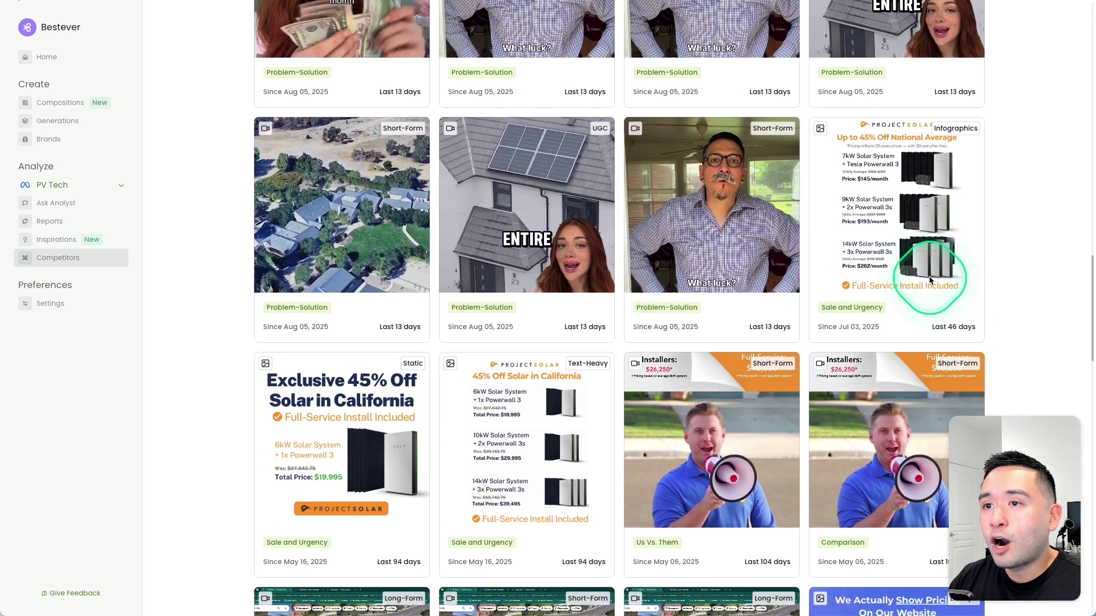
{"action": "scroll", "coordinate": [624, 244], "scroll_direction": "up", "scroll_amount": 3}
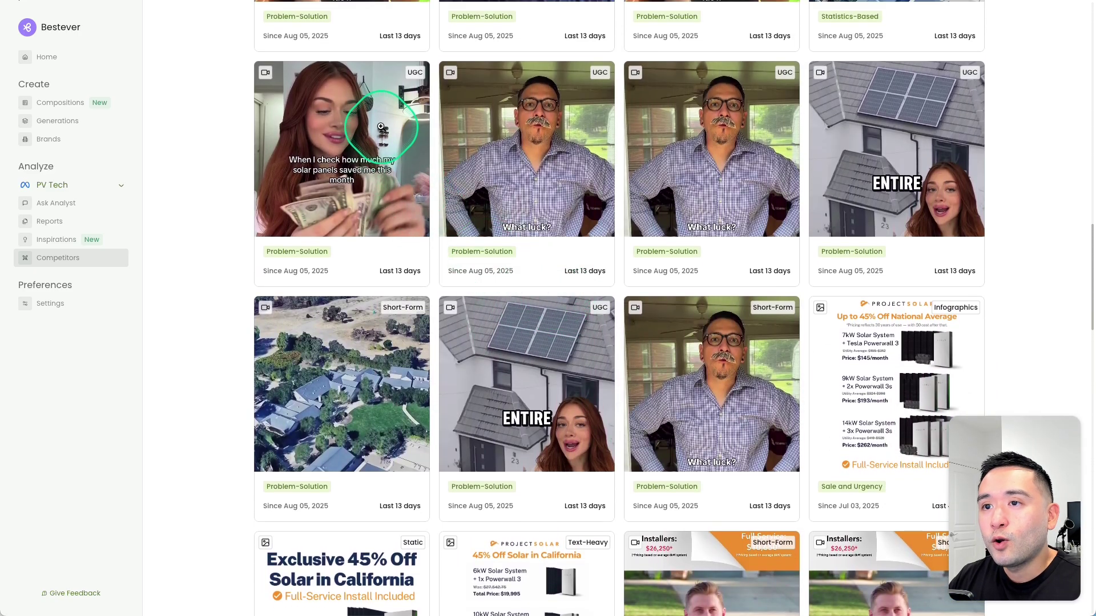
{"action": "scroll", "coordinate": [910, 118], "scroll_direction": "up", "scroll_amount": 2}
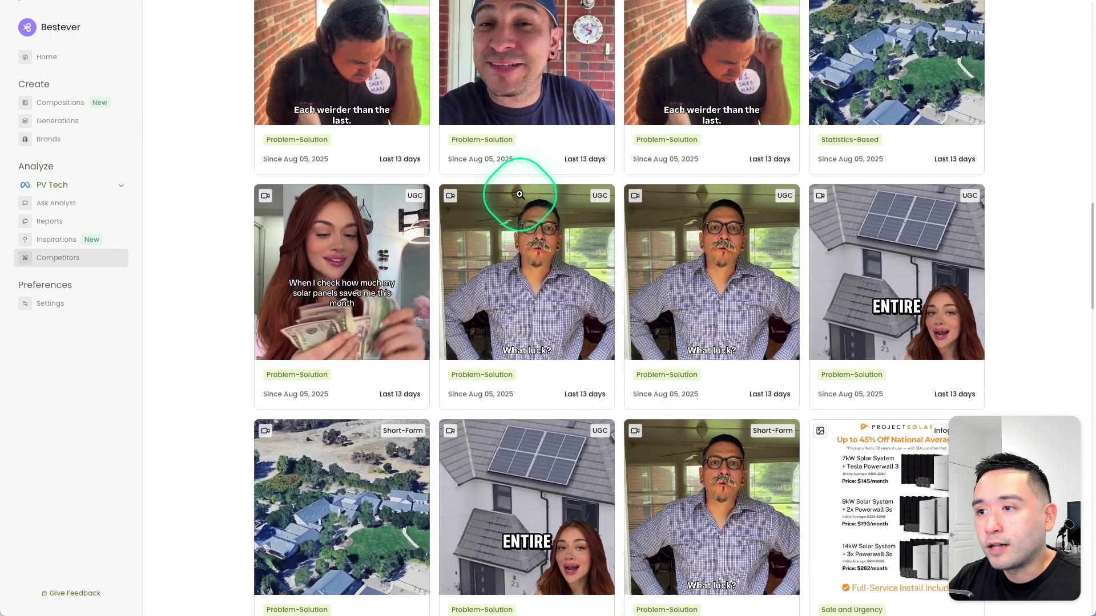
{"action": "scroll", "coordinate": [748, 248], "scroll_direction": "up", "scroll_amount": 2}
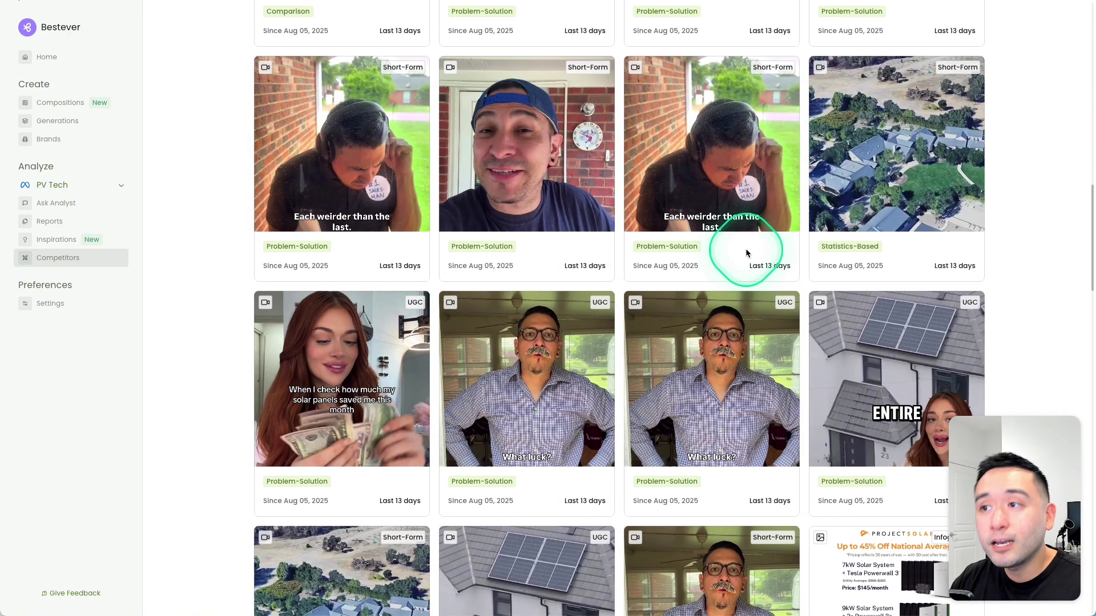
{"action": "scroll", "coordinate": [618, 268], "scroll_direction": "up", "scroll_amount": 2}
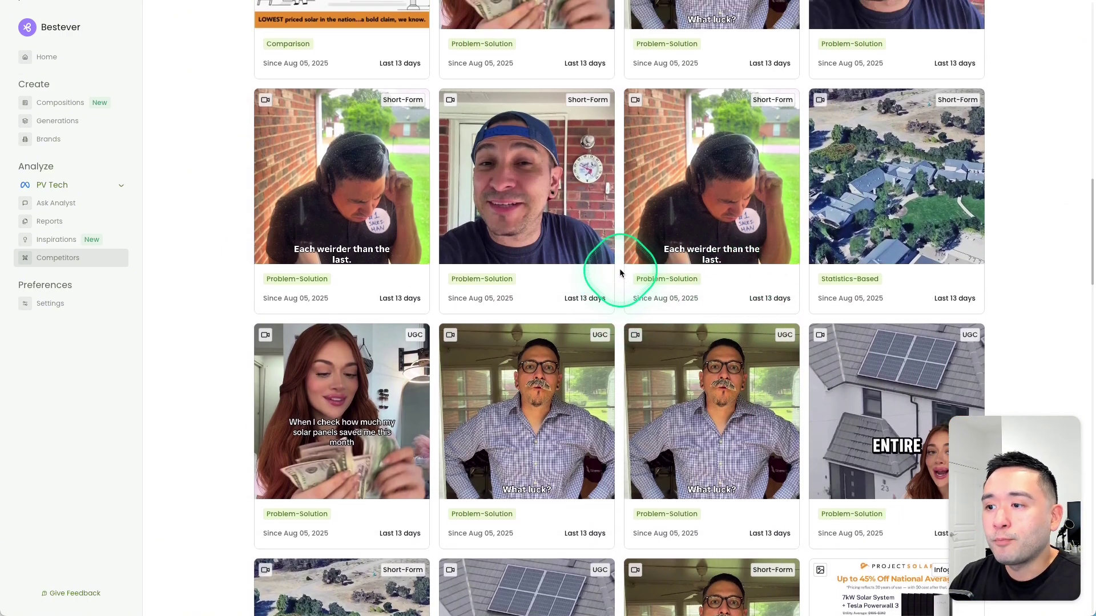
Preview the short-form Problem-Solution video ad featuring the man in the blue cap and close it
{"action": "scroll", "coordinate": [620, 272], "scroll_direction": "up", "scroll_amount": 1}
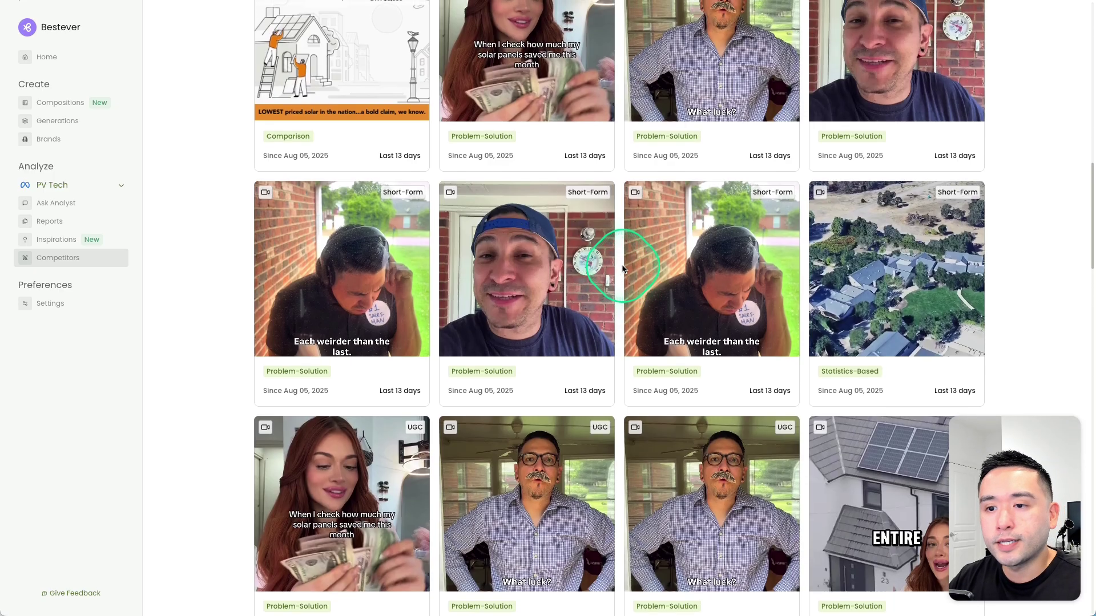
{"action": "left_click", "coordinate": [542, 237]}
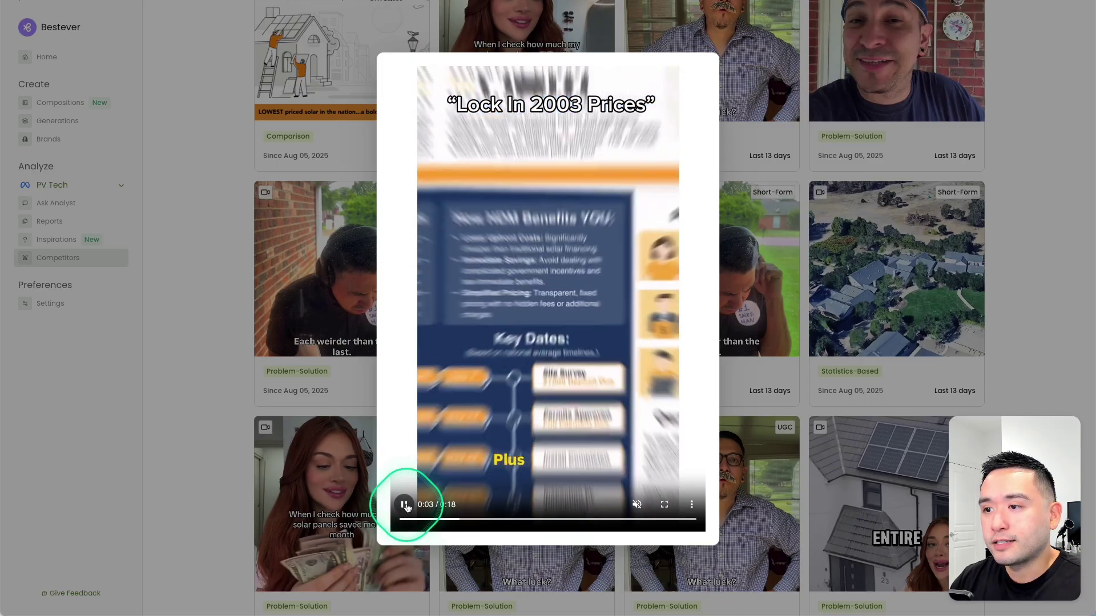
{"action": "left_click", "coordinate": [807, 166]}
Compare the concept labels and formats of the Project Solar ads around the previewed video
{"action": "scroll", "coordinate": [807, 169], "scroll_direction": "up", "scroll_amount": 3}
{"action": "scroll", "coordinate": [808, 169], "scroll_direction": "up", "scroll_amount": 2}
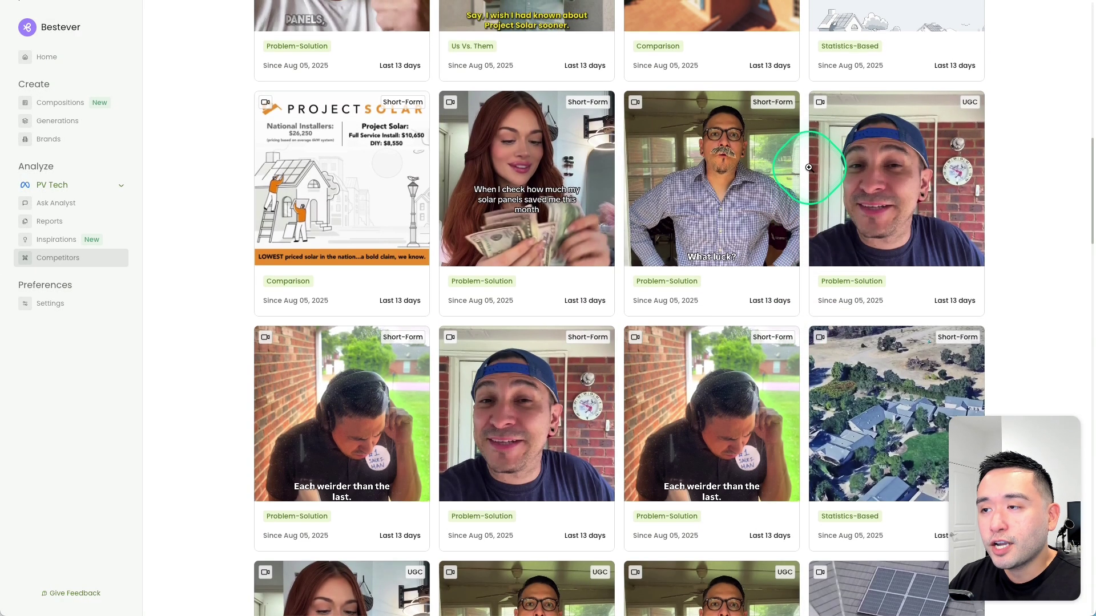
{"action": "scroll", "coordinate": [809, 170], "scroll_direction": "up", "scroll_amount": 3}
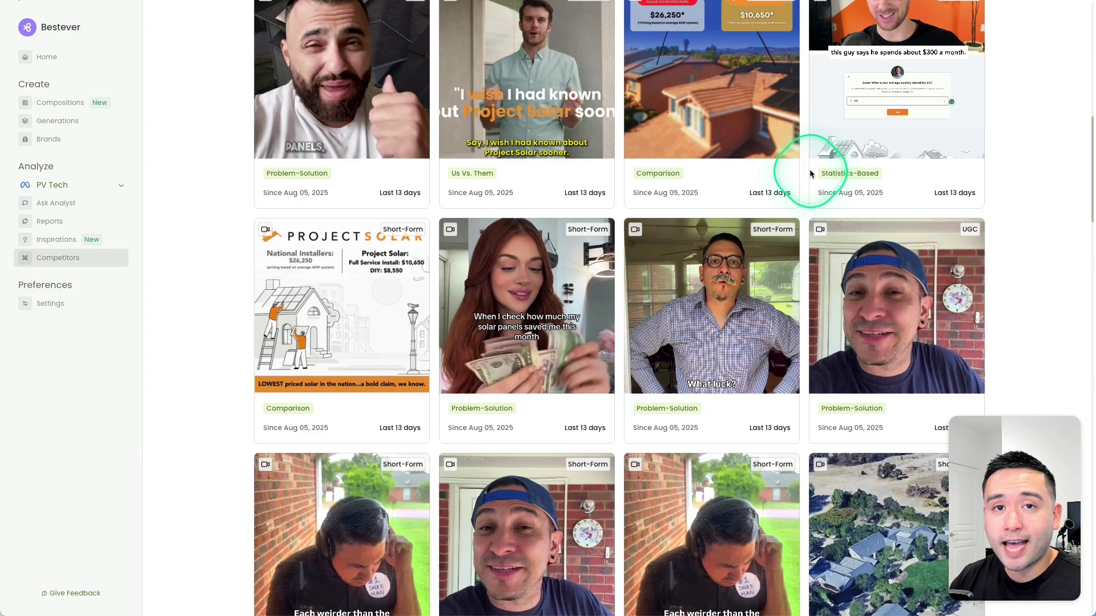
{"action": "scroll", "coordinate": [807, 170], "scroll_direction": "down", "scroll_amount": 2}
{"action": "scroll", "coordinate": [807, 170], "scroll_direction": "down", "scroll_amount": 5}
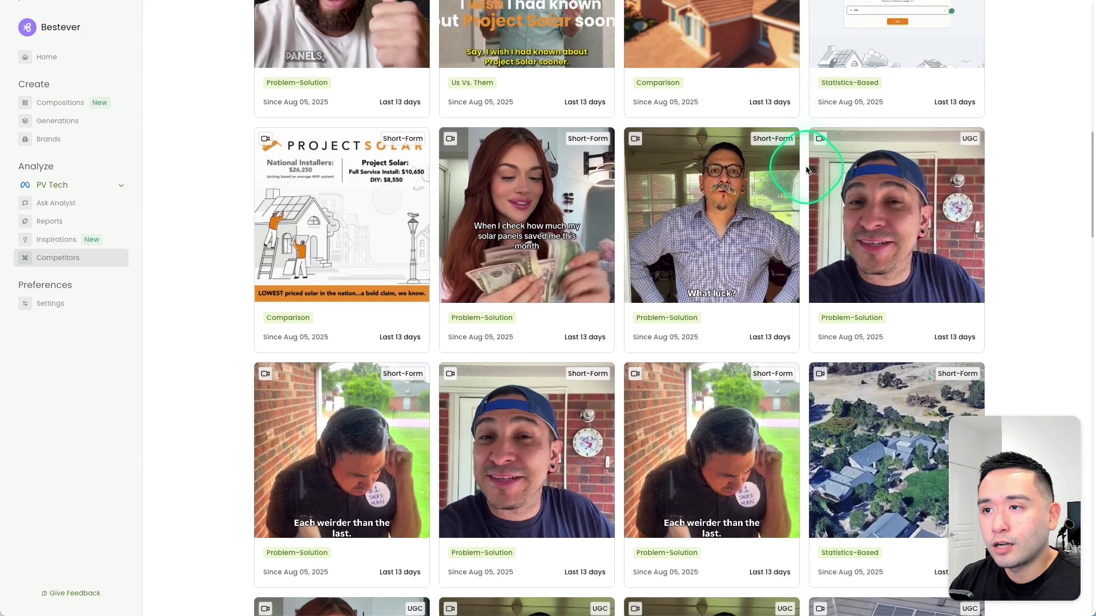
{"action": "scroll", "coordinate": [621, 219], "scroll_direction": "down", "scroll_amount": 2}
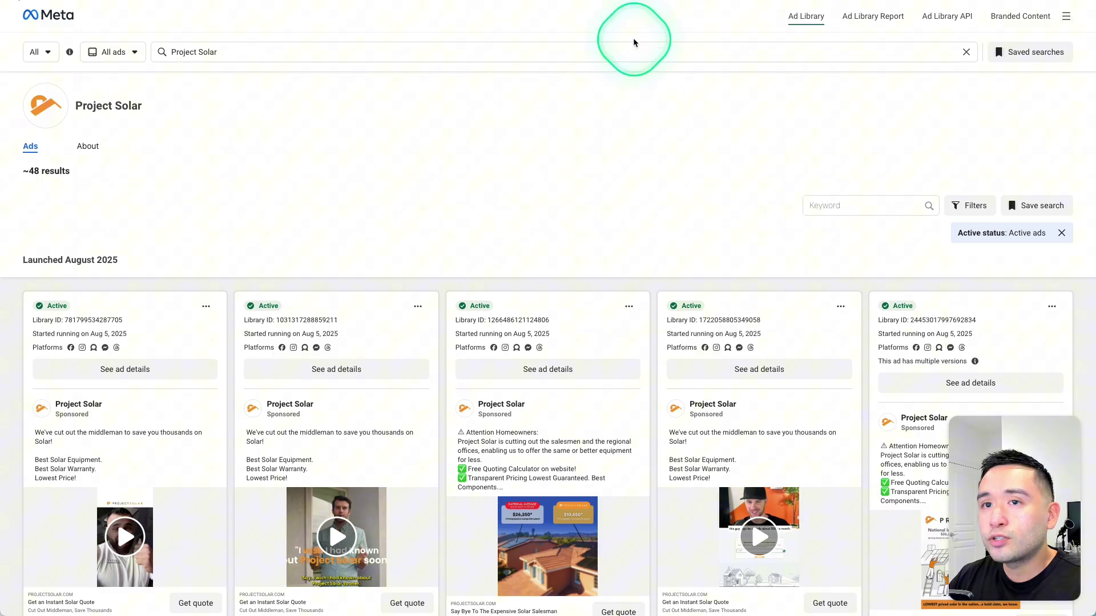
Switch to Meta Ad Library, browse Project Solar's active August 2025 ads and open the "Get quote" link of a video ad
{"action": "scroll", "coordinate": [557, 78], "scroll_direction": "down", "scroll_amount": 3}
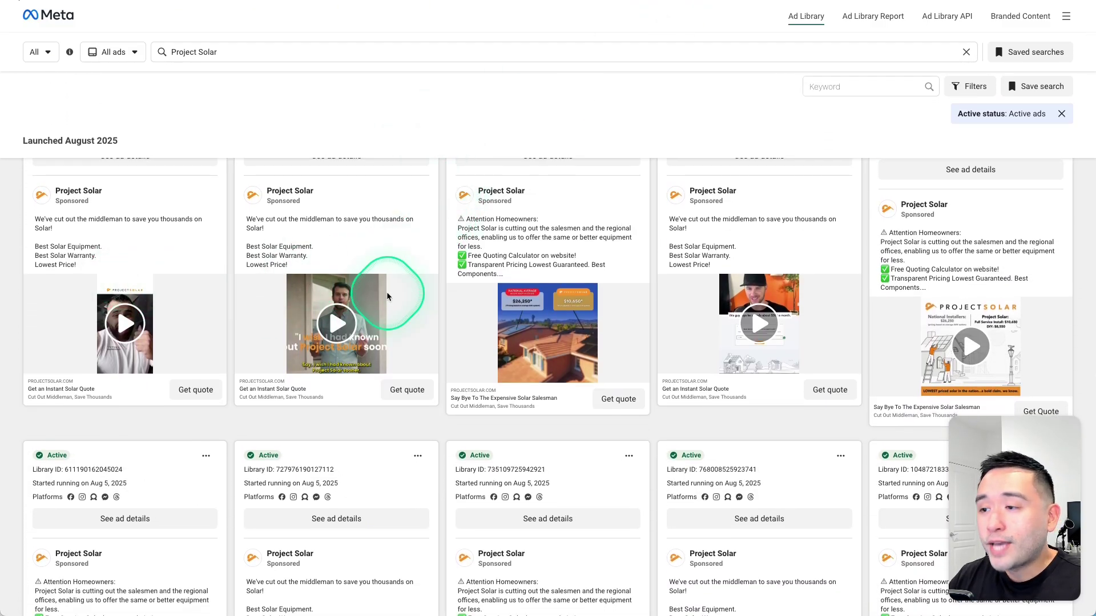
{"action": "scroll", "coordinate": [853, 338], "scroll_direction": "down", "scroll_amount": 3}
{"action": "scroll", "coordinate": [852, 338], "scroll_direction": "down", "scroll_amount": 5}
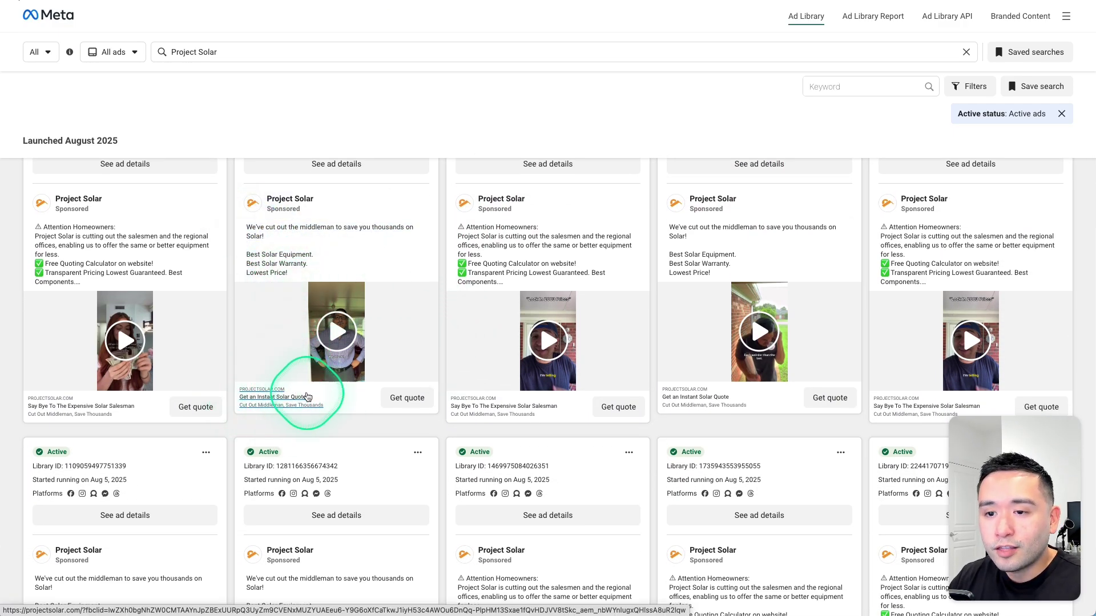
{"action": "scroll", "coordinate": [414, 397], "scroll_direction": "down", "scroll_amount": 1}
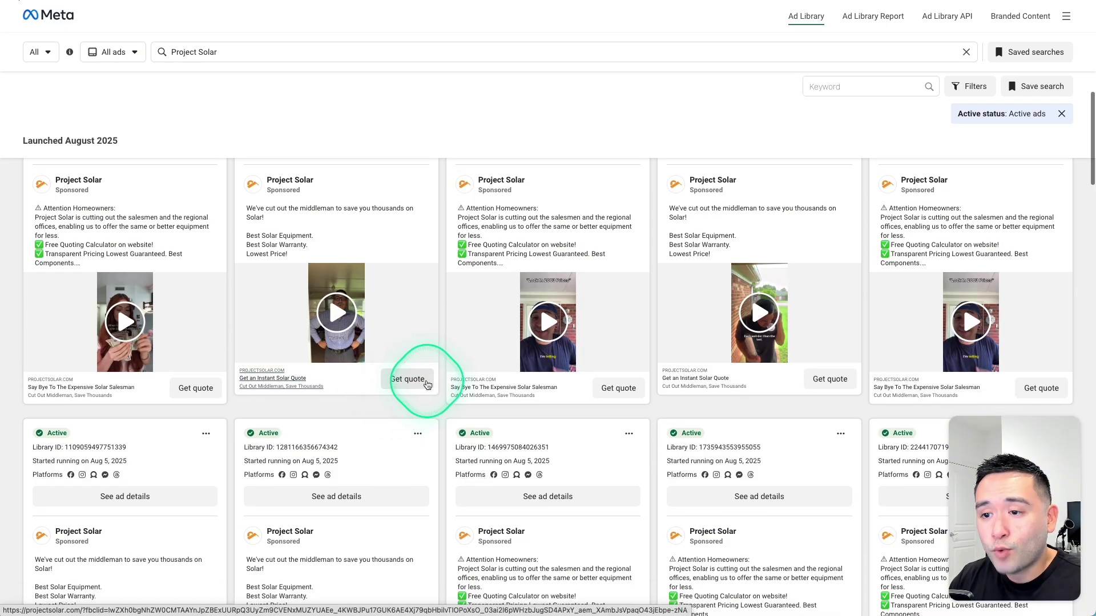
{"action": "left_click", "coordinate": [400, 379]}
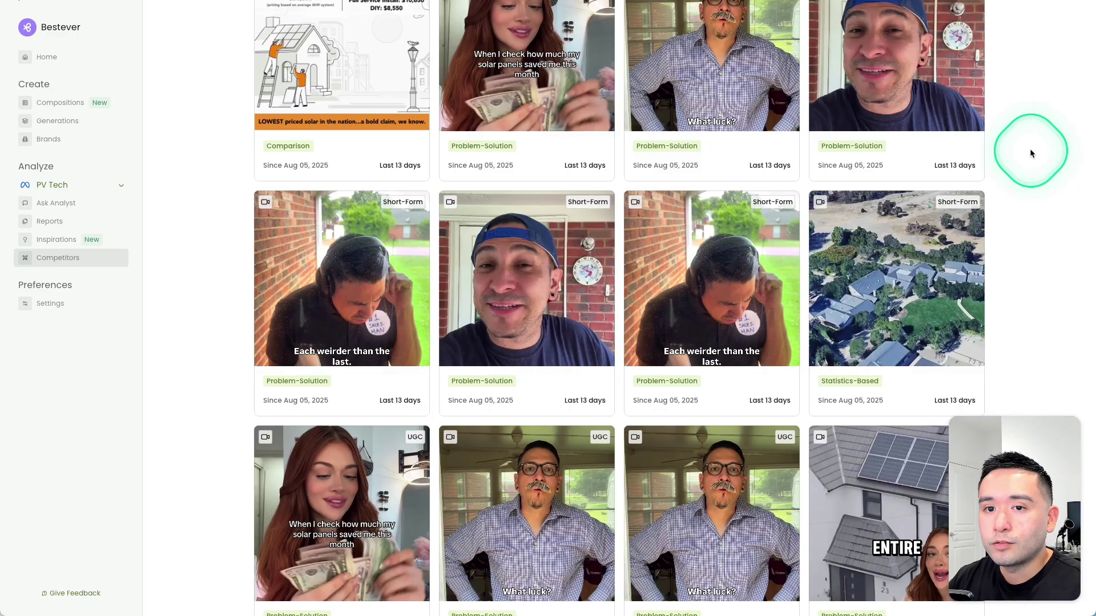
Switch back to Bestever and review the newest Project Solar ads up to the Creative Type breakdown
{"action": "scroll", "coordinate": [1032, 151], "scroll_direction": "up", "scroll_amount": 2}
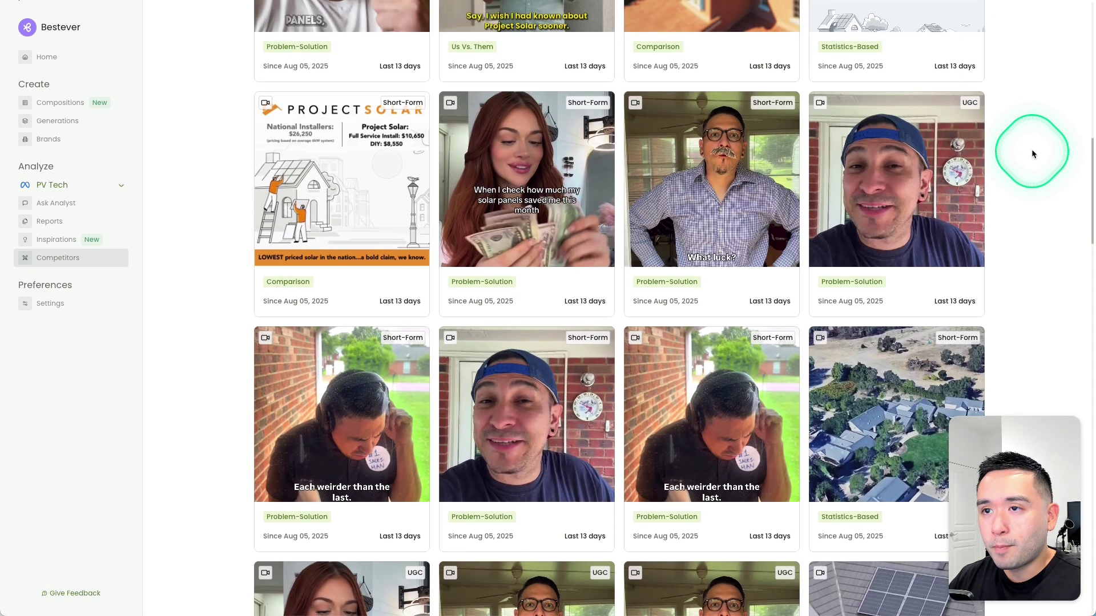
{"action": "scroll", "coordinate": [1032, 149], "scroll_direction": "up", "scroll_amount": 3}
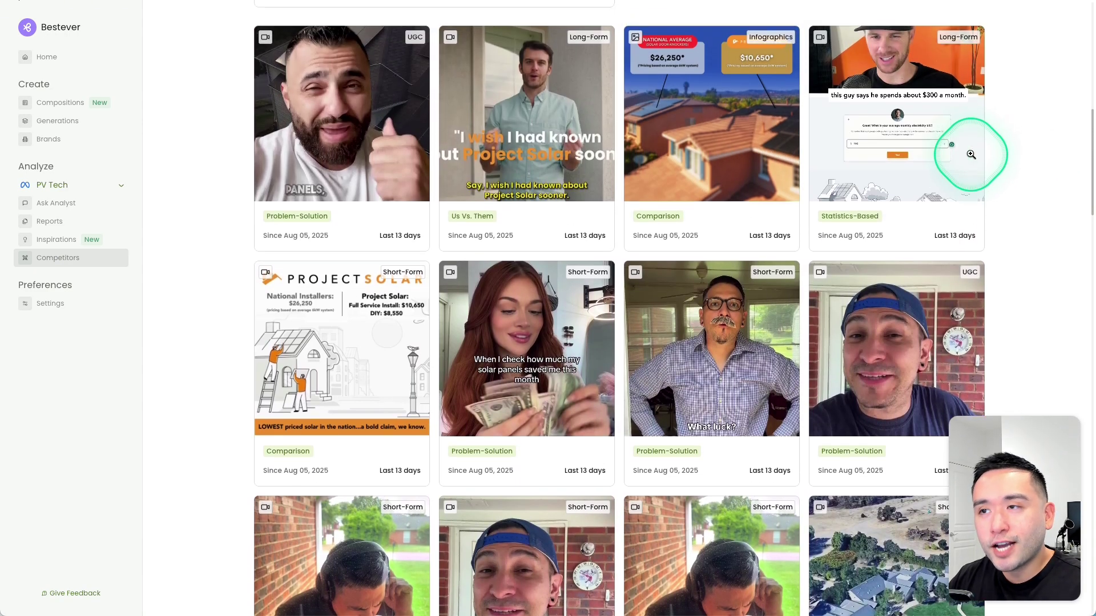
{"action": "scroll", "coordinate": [970, 154], "scroll_direction": "up", "scroll_amount": 1}
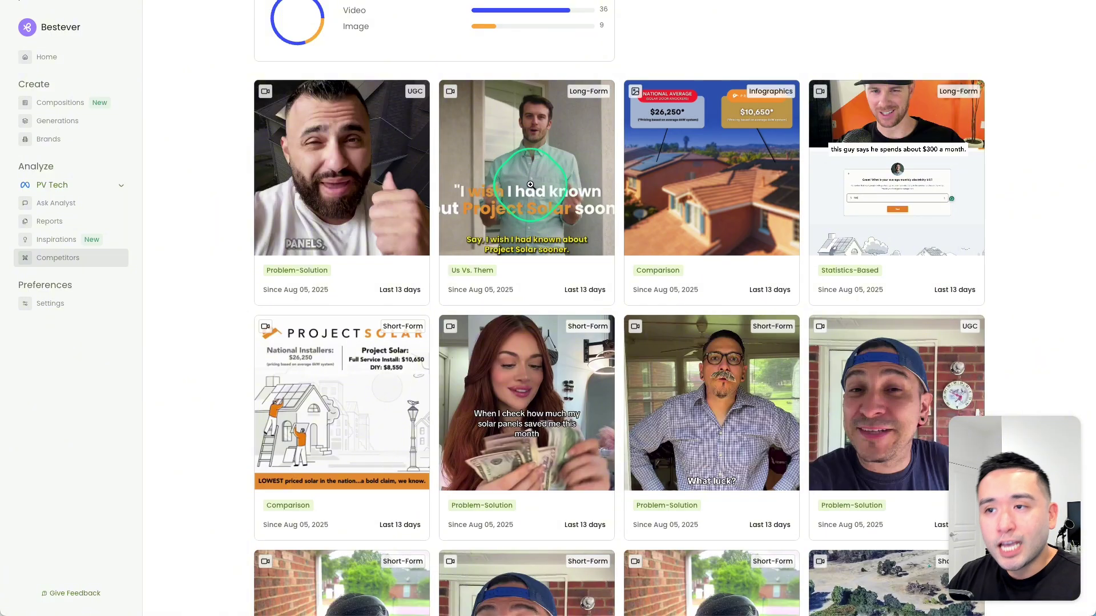
{"action": "scroll", "coordinate": [530, 184], "scroll_direction": "up", "scroll_amount": 3}
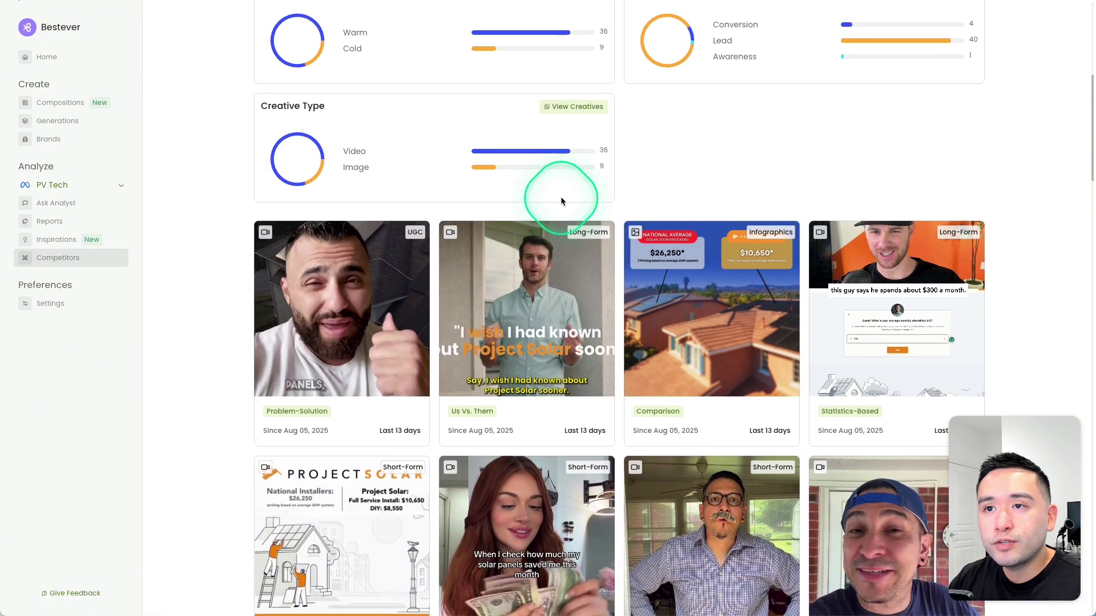
{"action": "scroll", "coordinate": [566, 197], "scroll_direction": "down", "scroll_amount": 2}
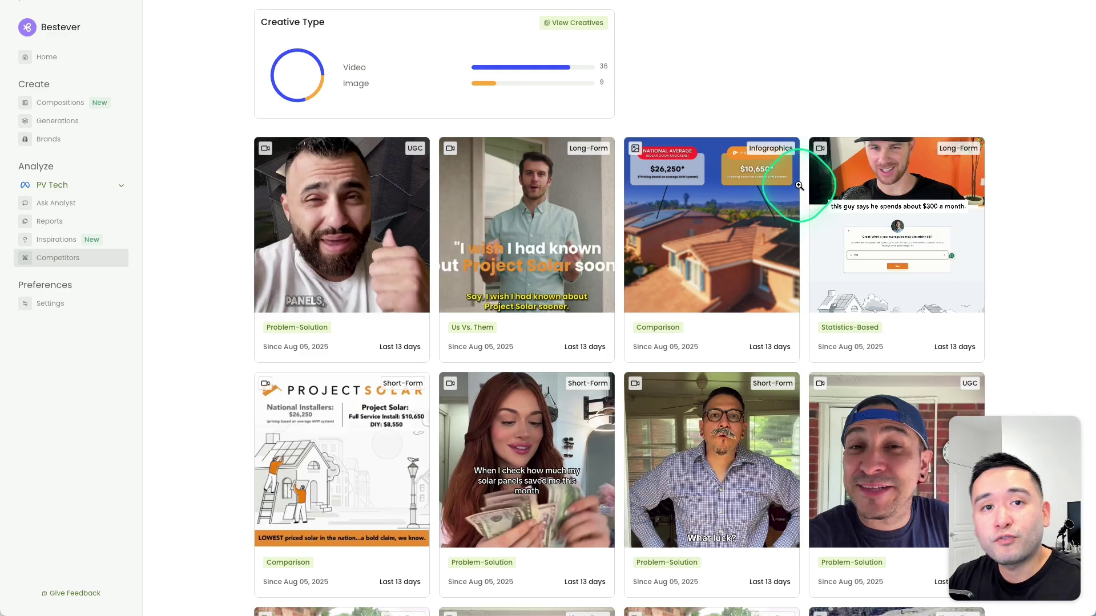
Switch the analyzed Meta account to Dentist #1 and open its competitor analysis
{"action": "left_click", "coordinate": [120, 185]}
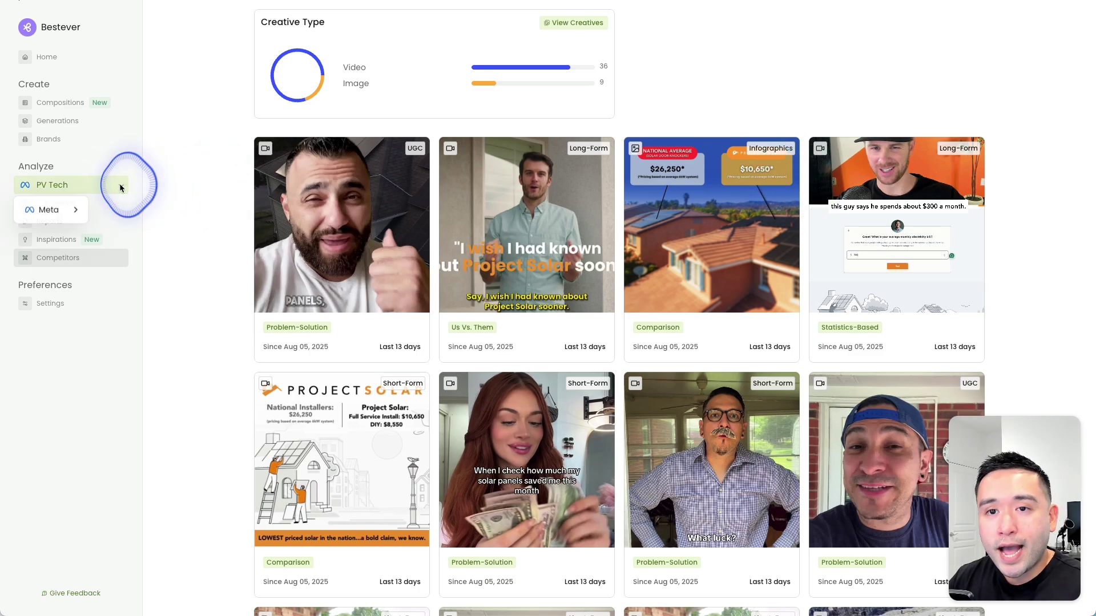
{"action": "mouse_move", "coordinate": [51, 210]}
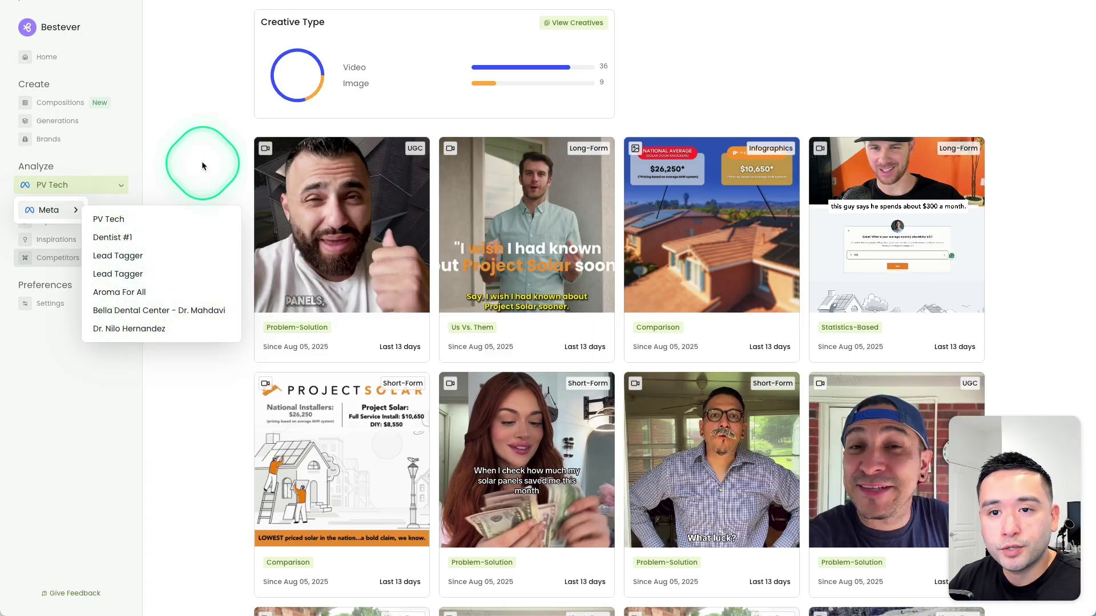
{"action": "left_click", "coordinate": [135, 237]}
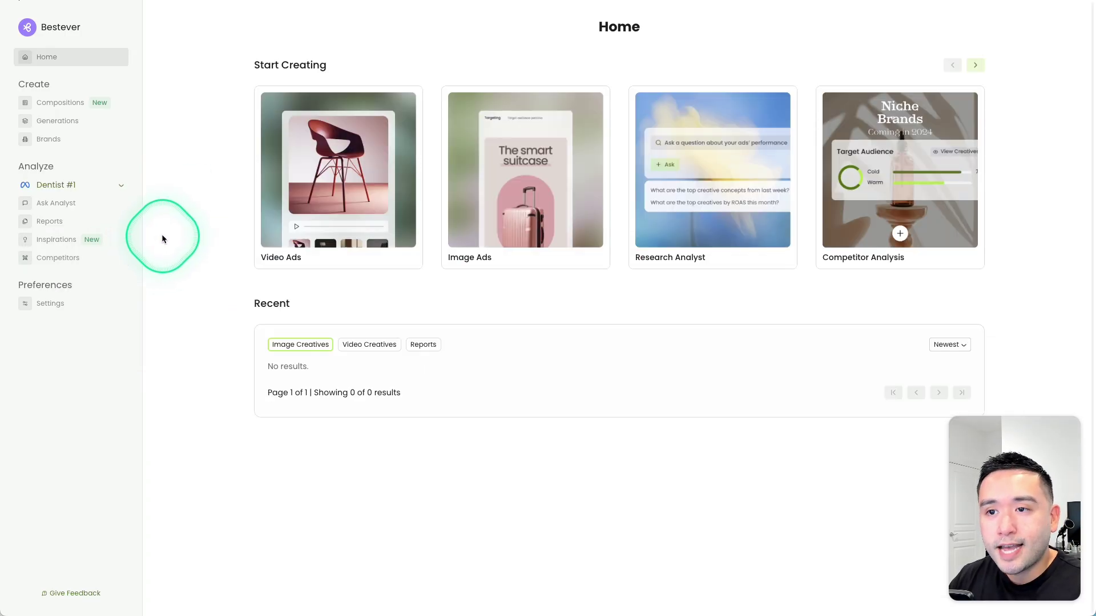
{"action": "left_click", "coordinate": [68, 55]}
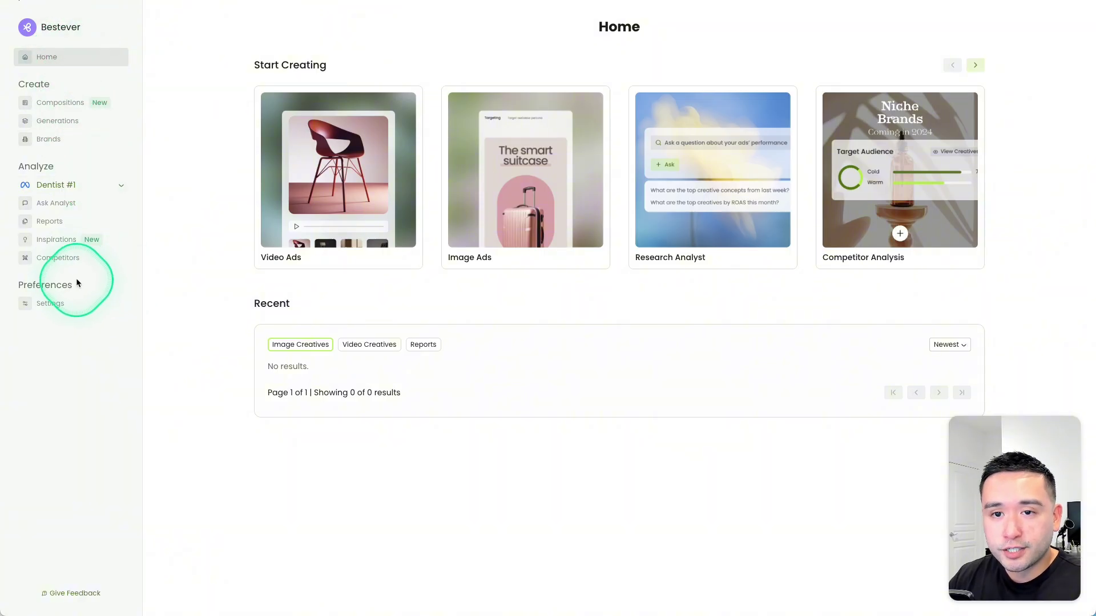
{"action": "left_click", "coordinate": [68, 259]}
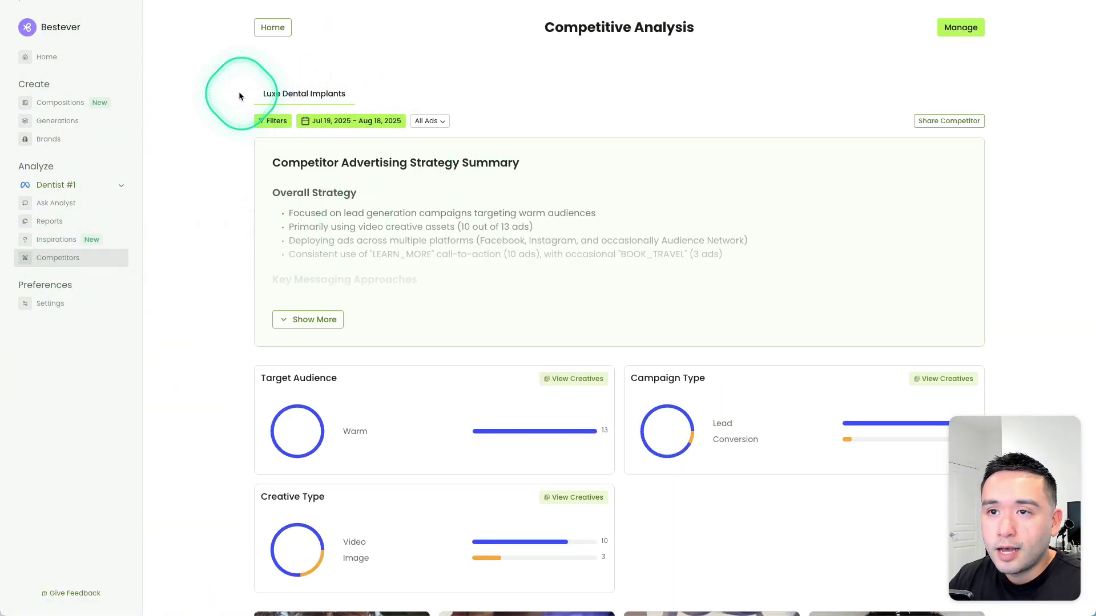
Look over the Luxe Dental Implants breakdown charts and ad creatives
{"action": "scroll", "coordinate": [360, 103], "scroll_direction": "down", "scroll_amount": 7}
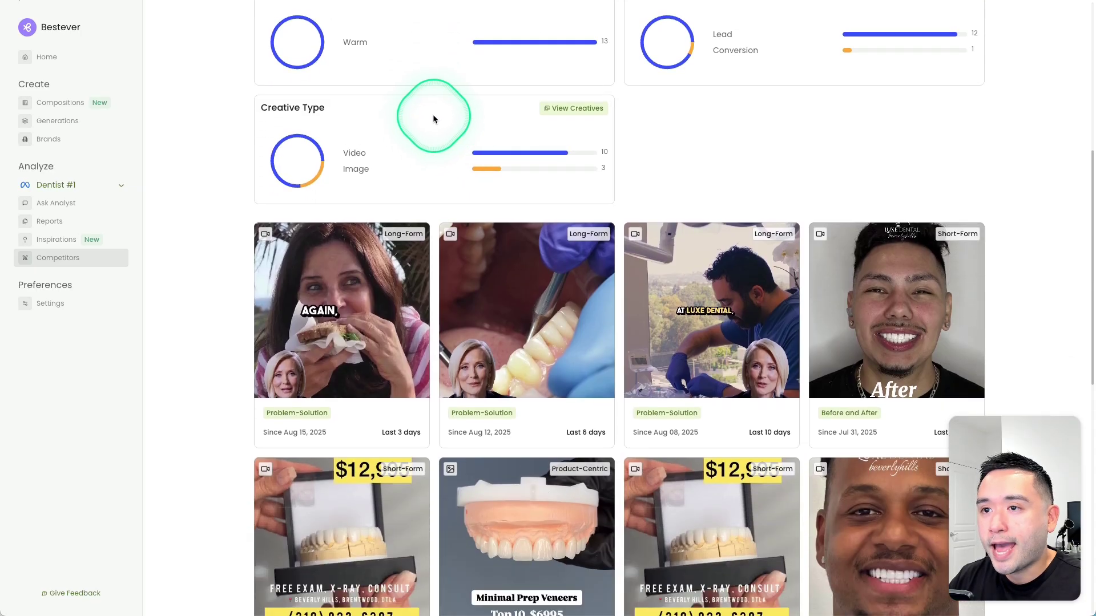
{"action": "scroll", "coordinate": [433, 114], "scroll_direction": "up", "scroll_amount": 2}
{"action": "scroll", "coordinate": [581, 171], "scroll_direction": "down", "scroll_amount": 3}
{"action": "scroll", "coordinate": [324, 224], "scroll_direction": "down", "scroll_amount": 3}
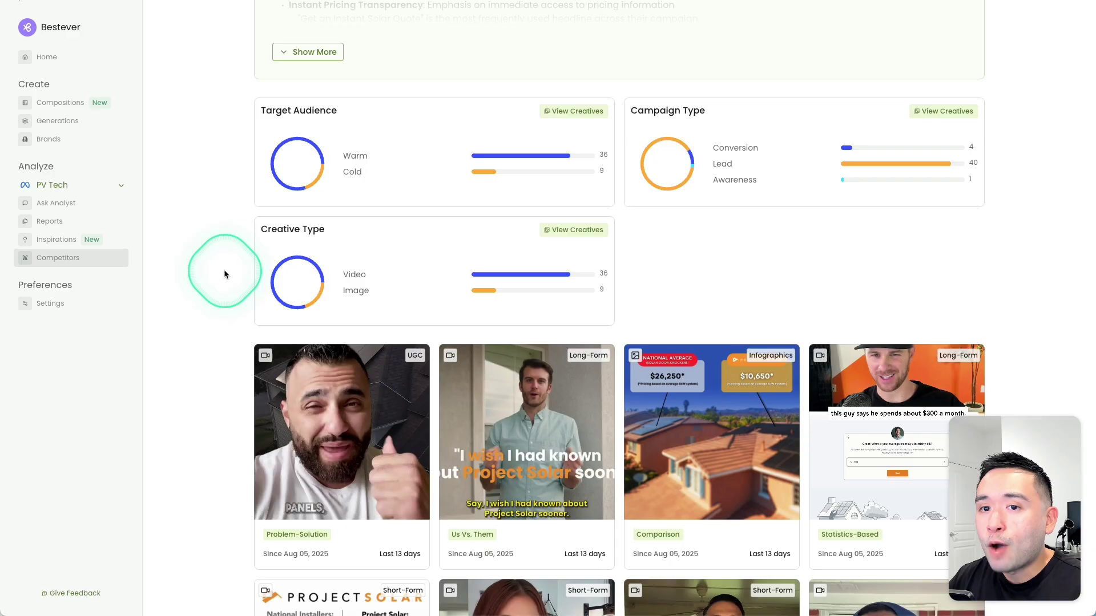
Expand Project Solar's full competitor summary and highlight "Advertising Strategy Summary" in its heading
{"action": "scroll", "coordinate": [224, 273], "scroll_direction": "up", "scroll_amount": 3}
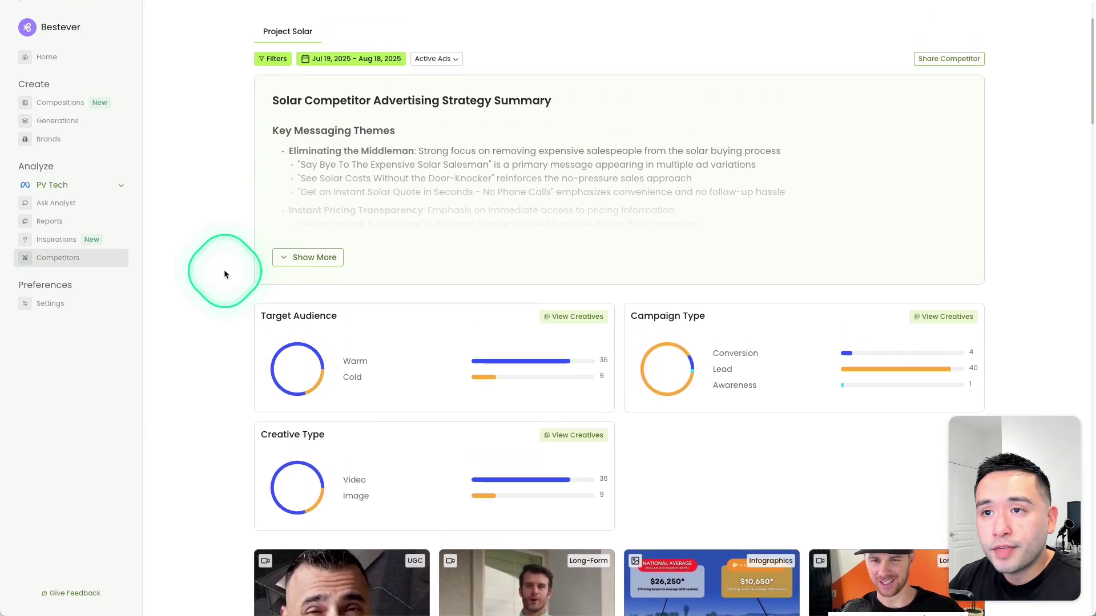
{"action": "left_click", "coordinate": [309, 251]}
{"action": "scroll", "coordinate": [303, 251], "scroll_direction": "down", "scroll_amount": 1}
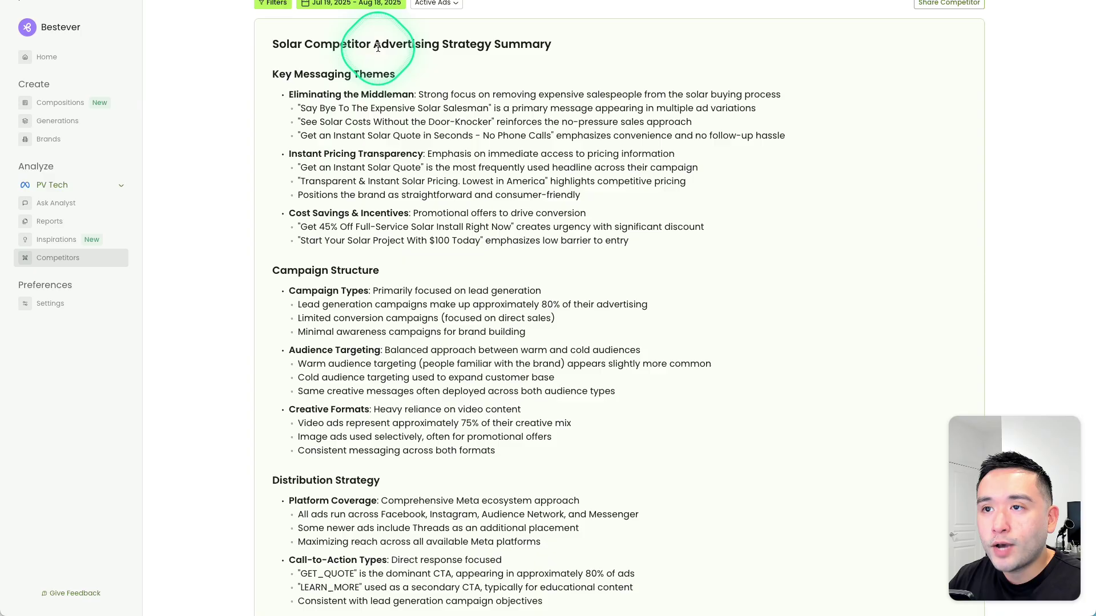
{"action": "left_click_drag", "start_coordinate": [373, 45], "coordinate": [506, 45]}
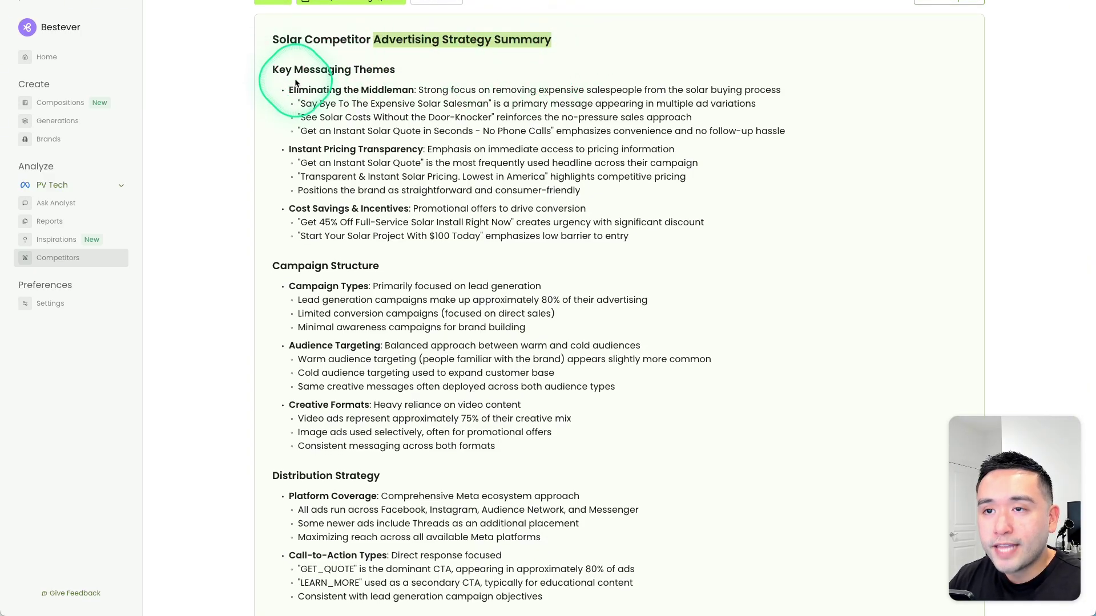
Read the Key Messaging Themes, highlighting the middleman, instant pricing transparency, and cost savings and incentives points
{"action": "left_click_drag", "start_coordinate": [286, 69], "coordinate": [359, 68]}
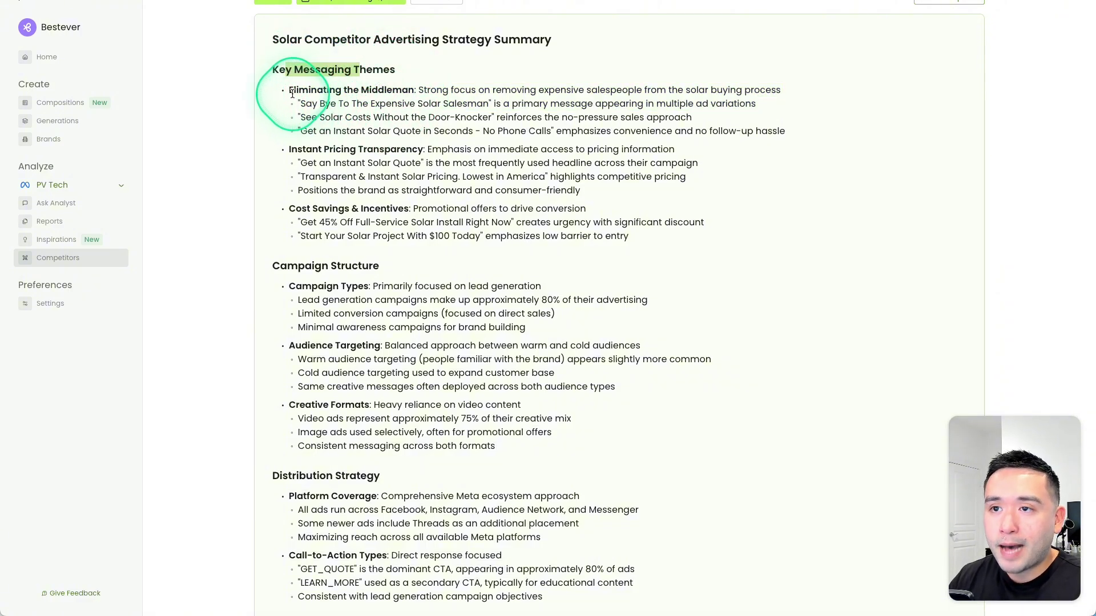
{"action": "left_click_drag", "start_coordinate": [293, 92], "coordinate": [401, 90]}
{"action": "left_click", "coordinate": [414, 88]}
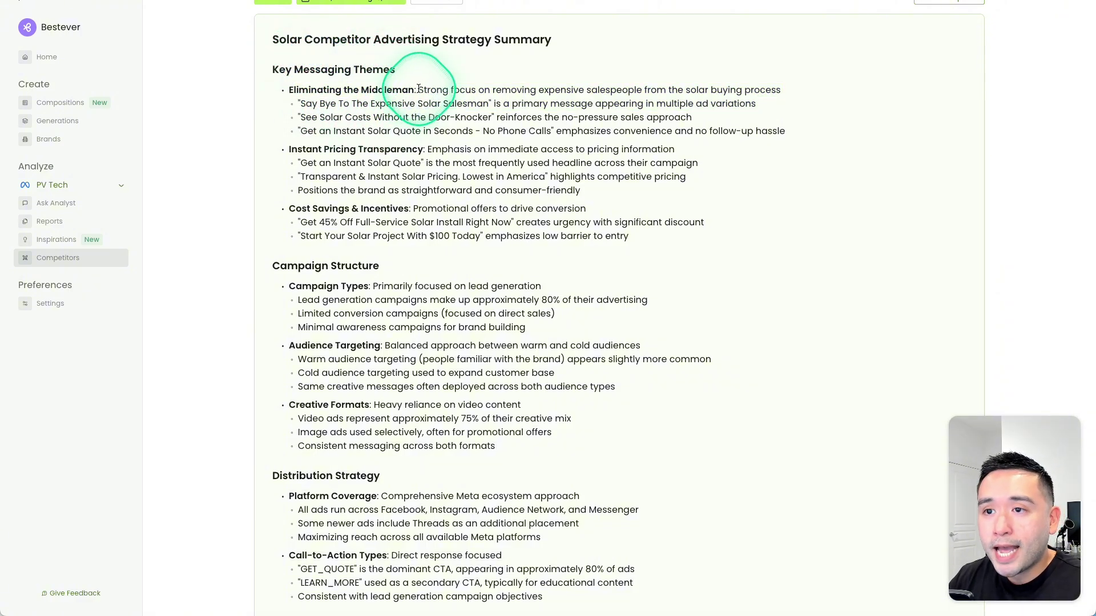
{"action": "left_click_drag", "start_coordinate": [298, 149], "coordinate": [420, 150]}
{"action": "left_click_drag", "start_coordinate": [289, 208], "coordinate": [503, 222]}
Read the Campaign Structure section and highlight that campaign types are primarily focused on lead generation
{"action": "scroll", "coordinate": [543, 217], "scroll_direction": "down", "scroll_amount": 2}
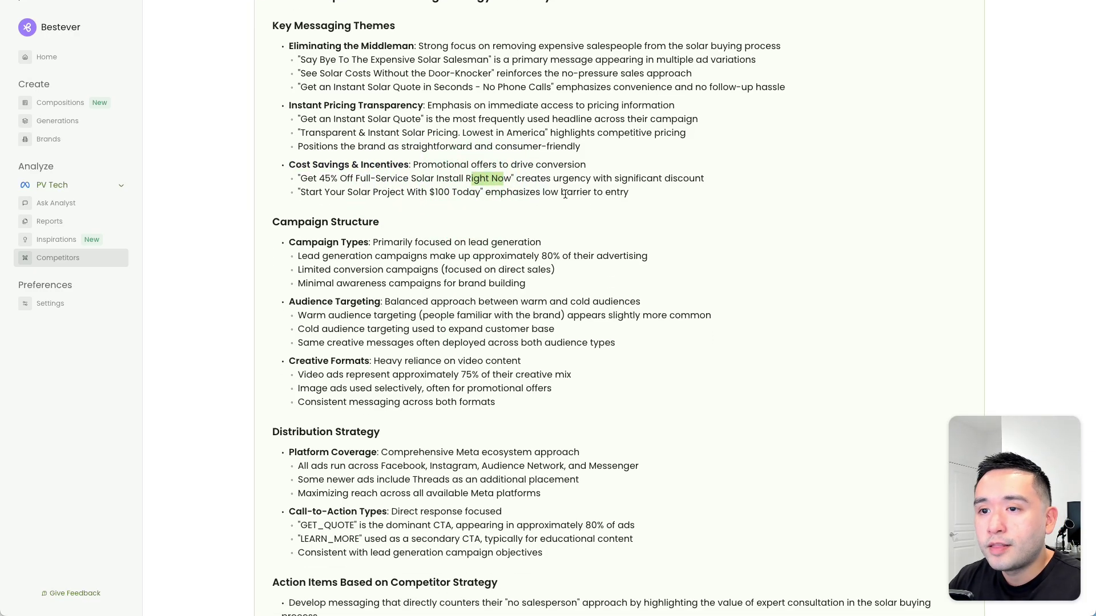
{"action": "scroll", "coordinate": [428, 213], "scroll_direction": "down", "scroll_amount": 1}
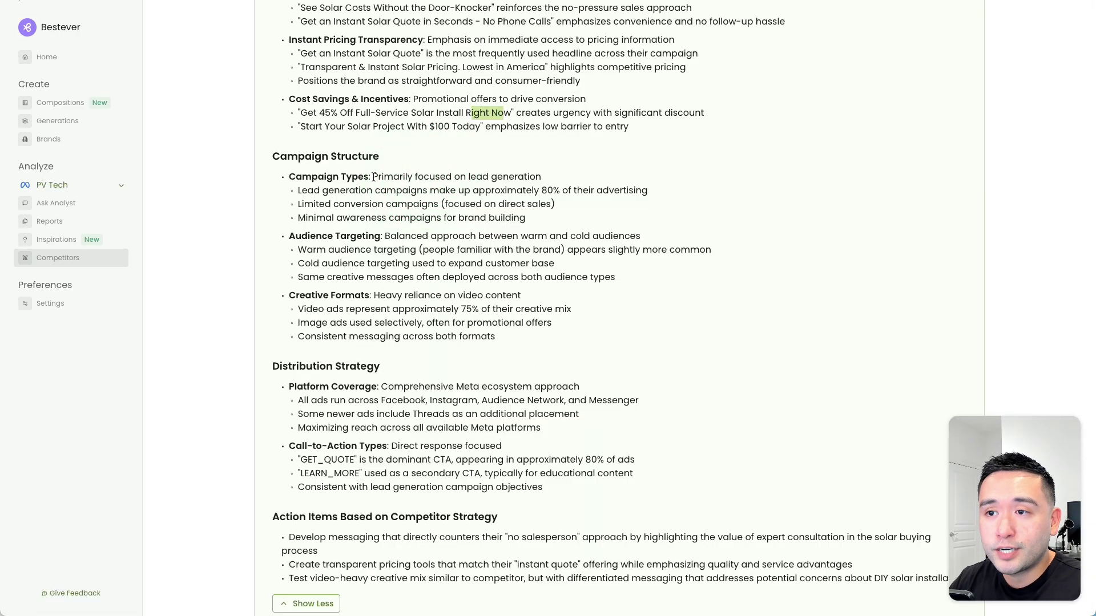
{"action": "left_click_drag", "start_coordinate": [373, 177], "coordinate": [522, 179]}
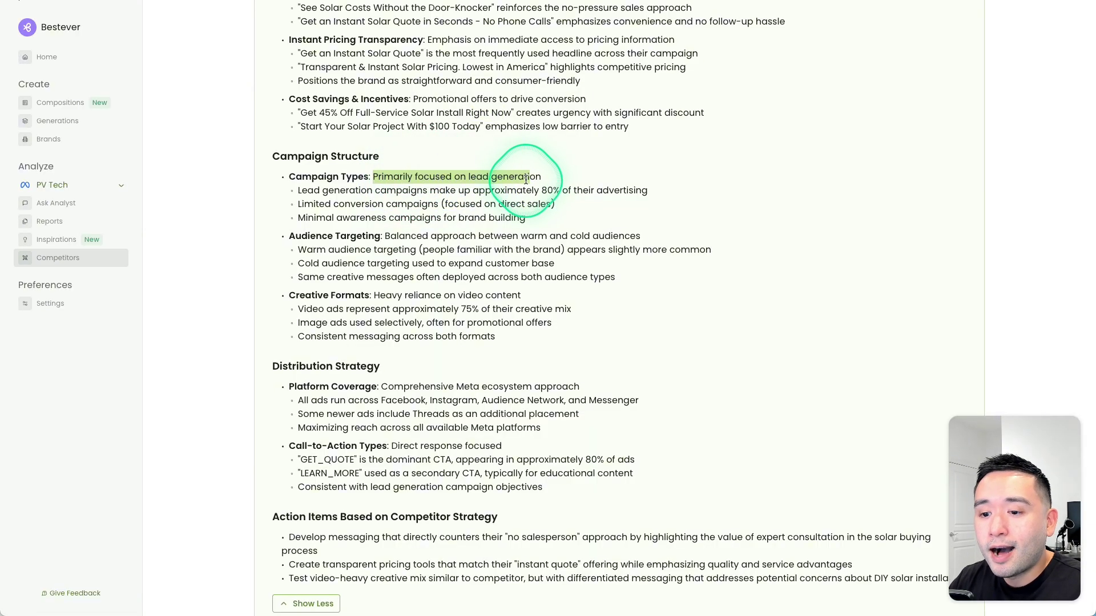
Check the number of Lead campaigns in the Campaign Type breakdown below the strategy summary
{"action": "scroll", "coordinate": [526, 179], "scroll_direction": "down", "scroll_amount": 6}
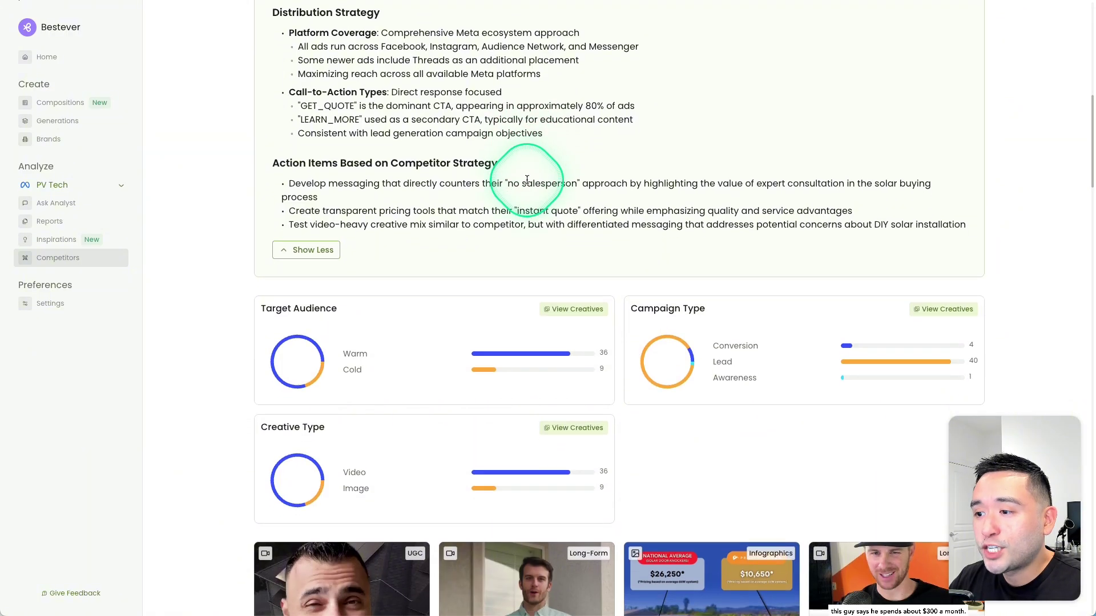
{"action": "scroll", "coordinate": [527, 179], "scroll_direction": "down", "scroll_amount": 1}
{"action": "double_click", "coordinate": [969, 281]}
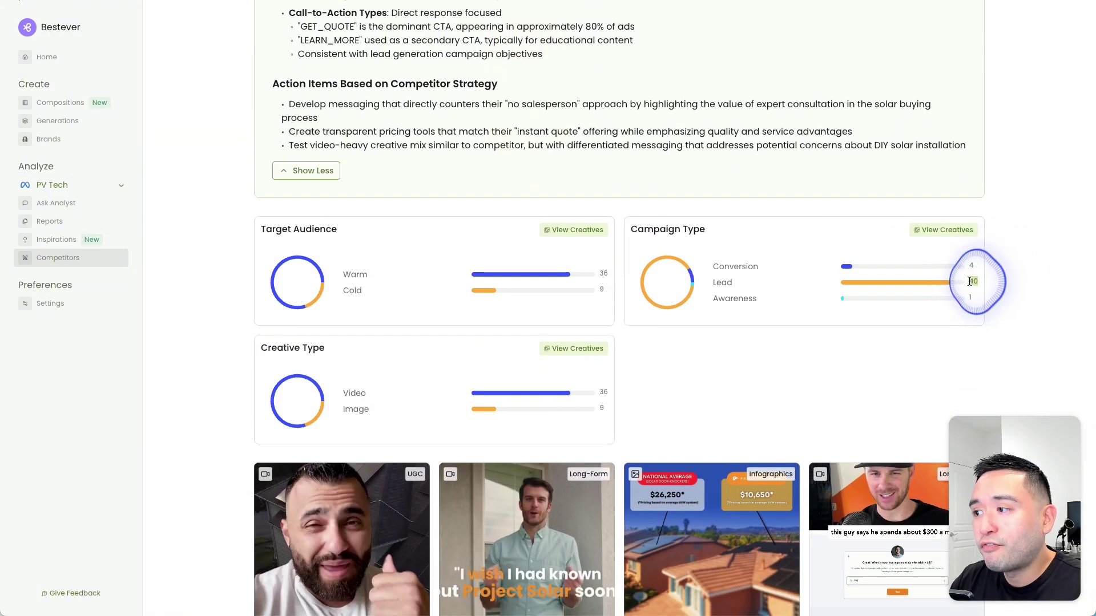
{"action": "left_click", "coordinate": [747, 284]}
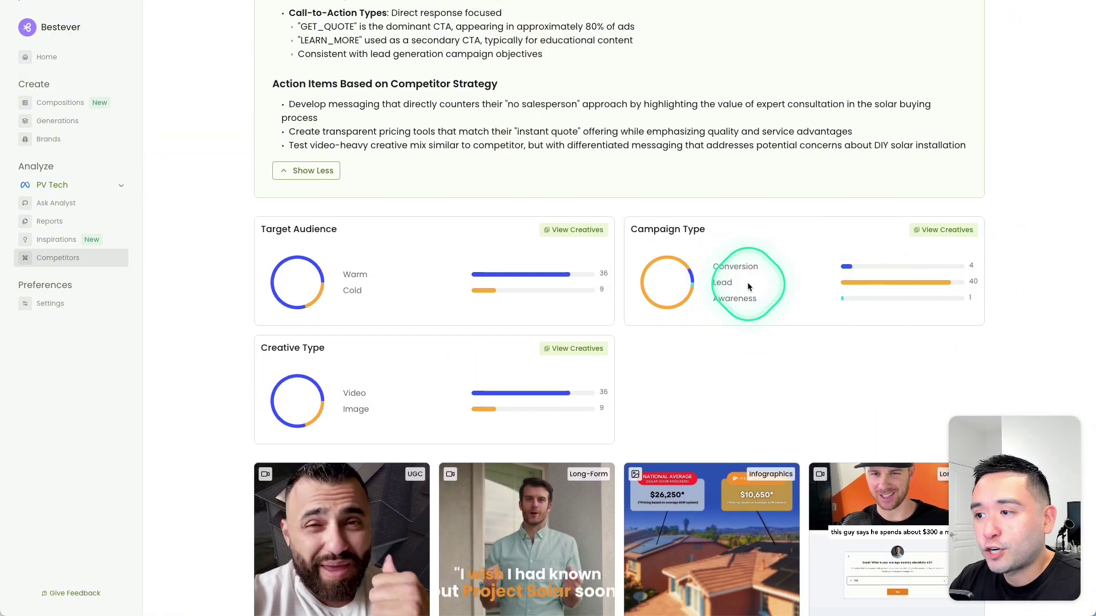
Read the Audience Targeting and Creative Formats points, highlighting the balanced audience approach and the heavy reliance on video content
{"action": "scroll", "coordinate": [748, 282], "scroll_direction": "up", "scroll_amount": 6}
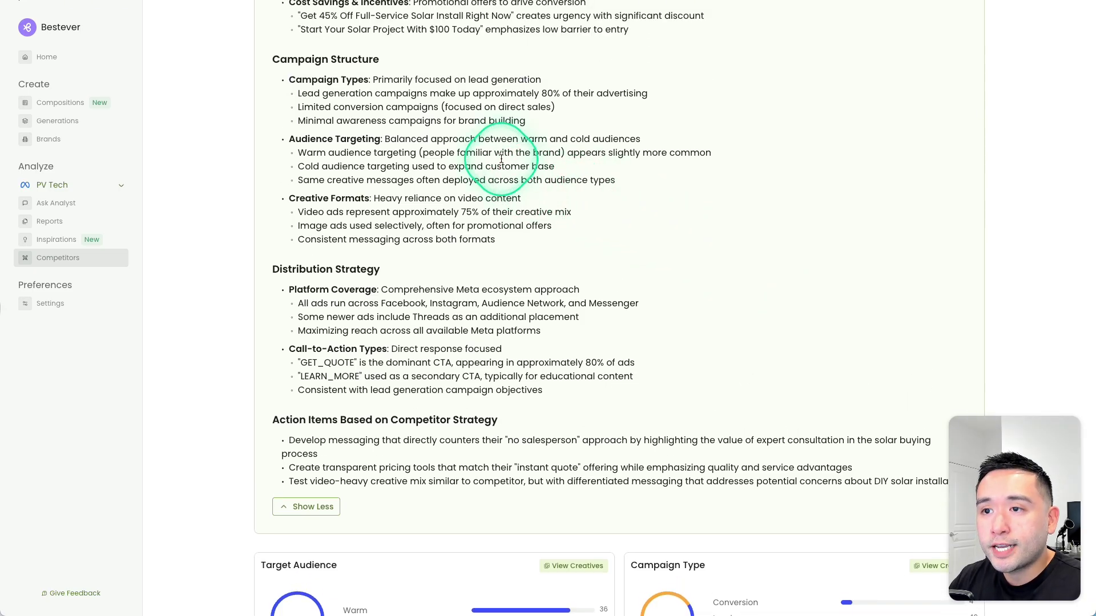
{"action": "left_click_drag", "start_coordinate": [405, 138], "coordinate": [482, 140]}
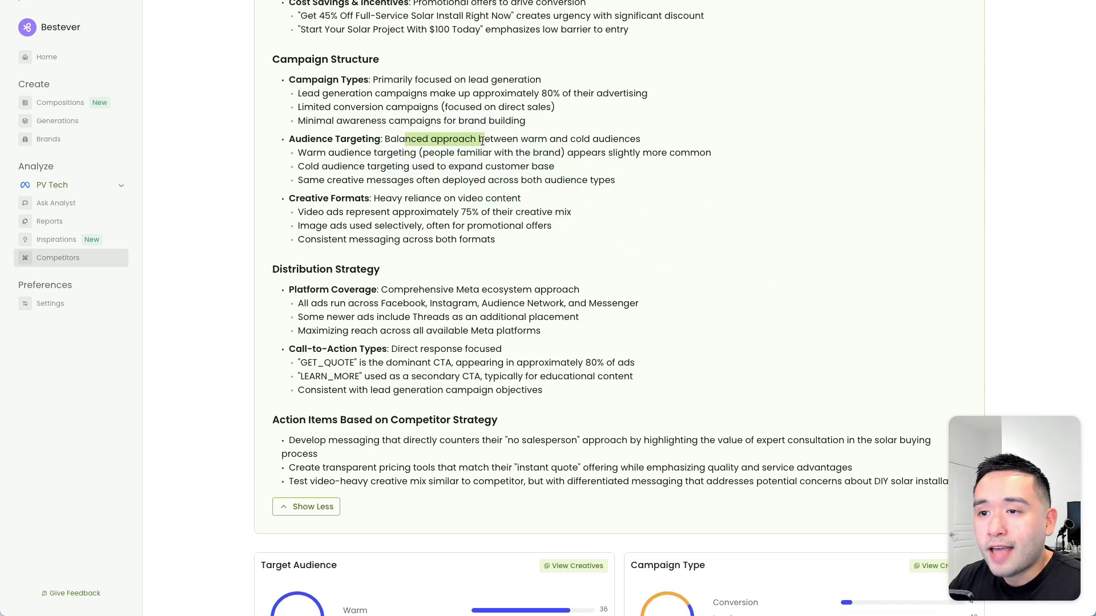
{"action": "left_click_drag", "start_coordinate": [379, 200], "coordinate": [512, 198]}
{"action": "scroll", "coordinate": [512, 196], "scroll_direction": "down", "scroll_amount": 1}
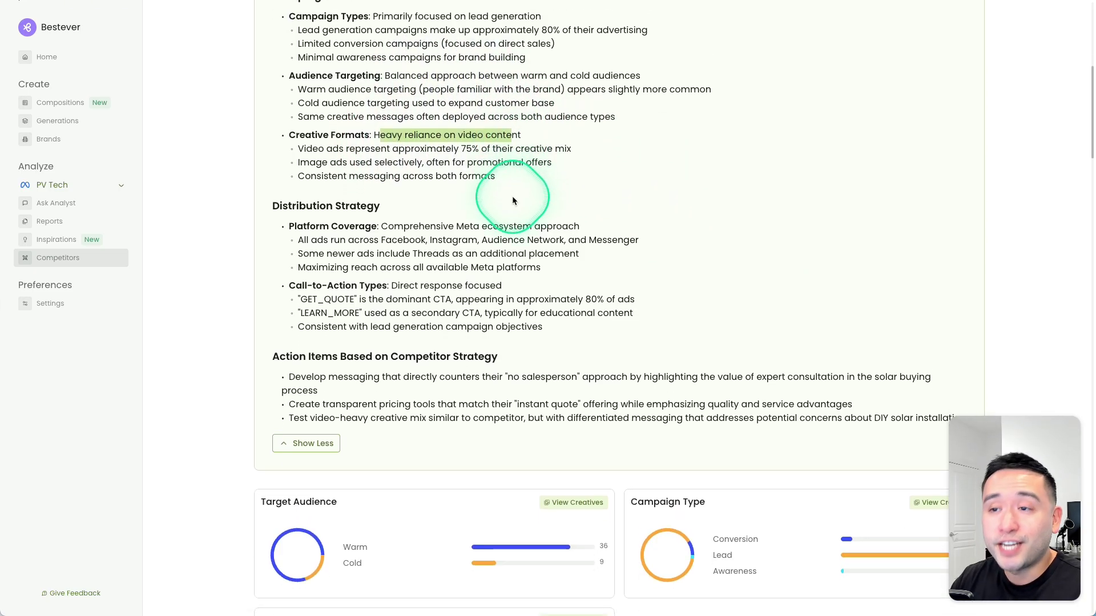
{"action": "scroll", "coordinate": [517, 198], "scroll_direction": "down", "scroll_amount": 1}
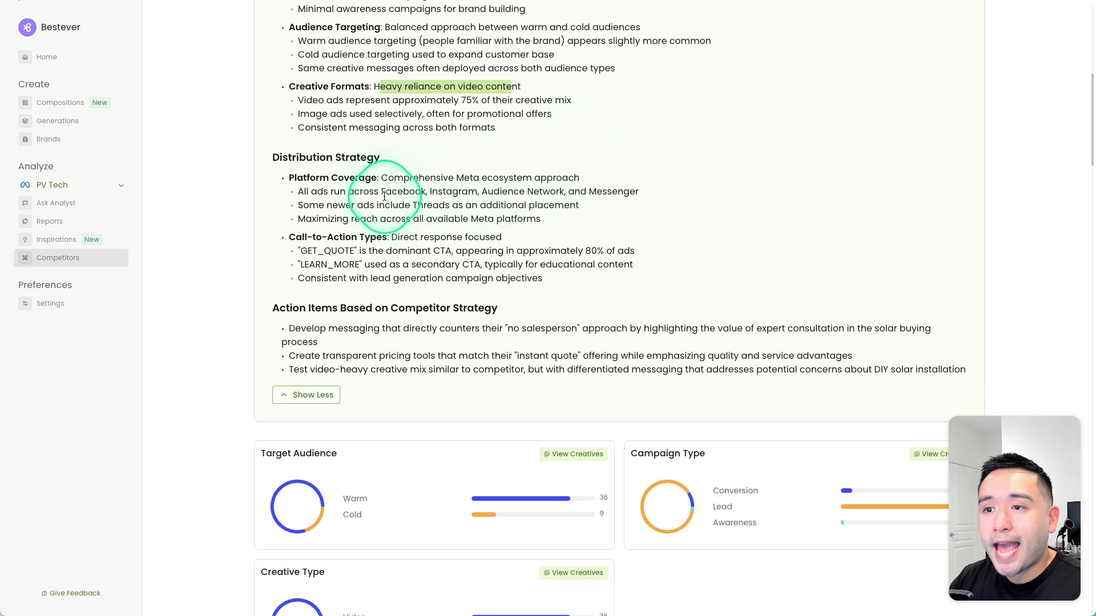
Read Platform Coverage under Distribution Strategy, highlighting the Facebook, Instagram, Audience Network and Messenger placements and the Threads placement
{"action": "left_click", "coordinate": [382, 194]}
{"action": "left_click_drag", "start_coordinate": [382, 194], "coordinate": [611, 193]}
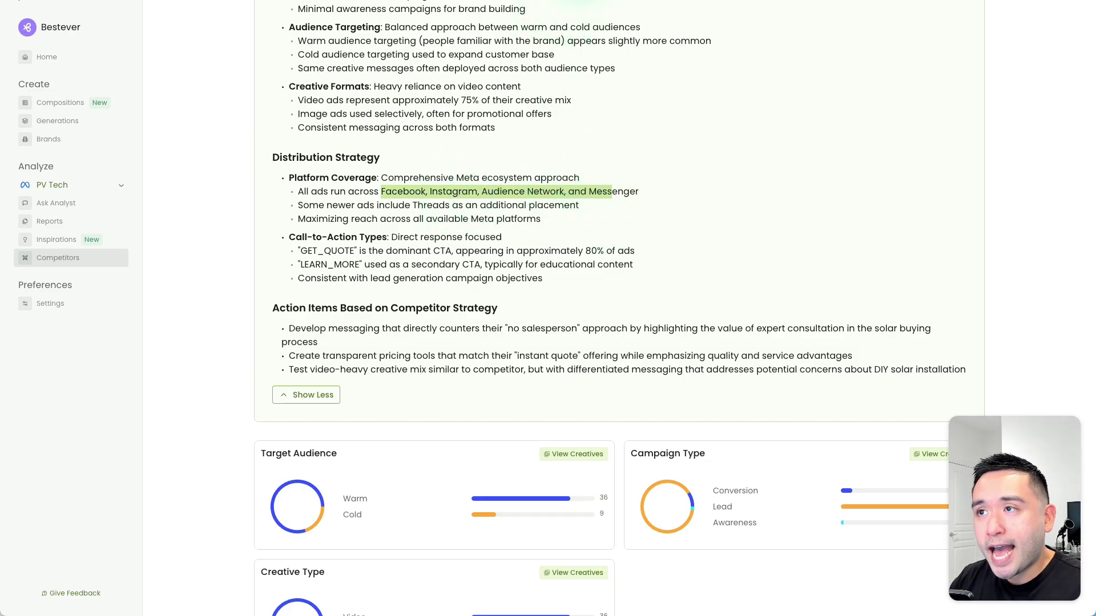
{"action": "left_click", "coordinate": [577, 1]}
{"action": "scroll", "coordinate": [545, 109], "scroll_direction": "down", "scroll_amount": 3}
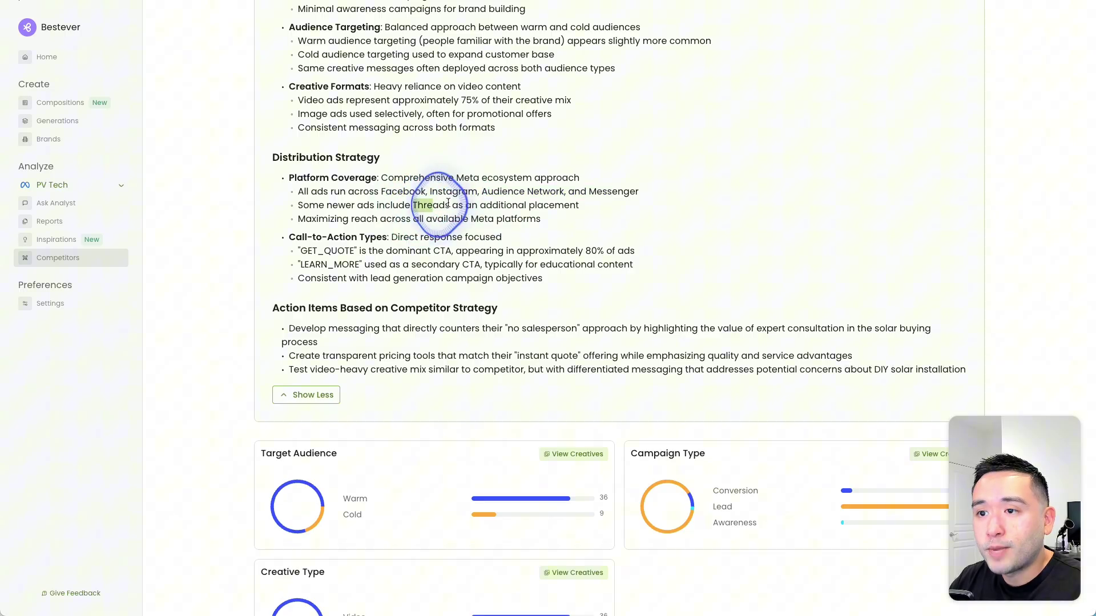
{"action": "left_click_drag", "start_coordinate": [413, 205], "coordinate": [457, 204]}
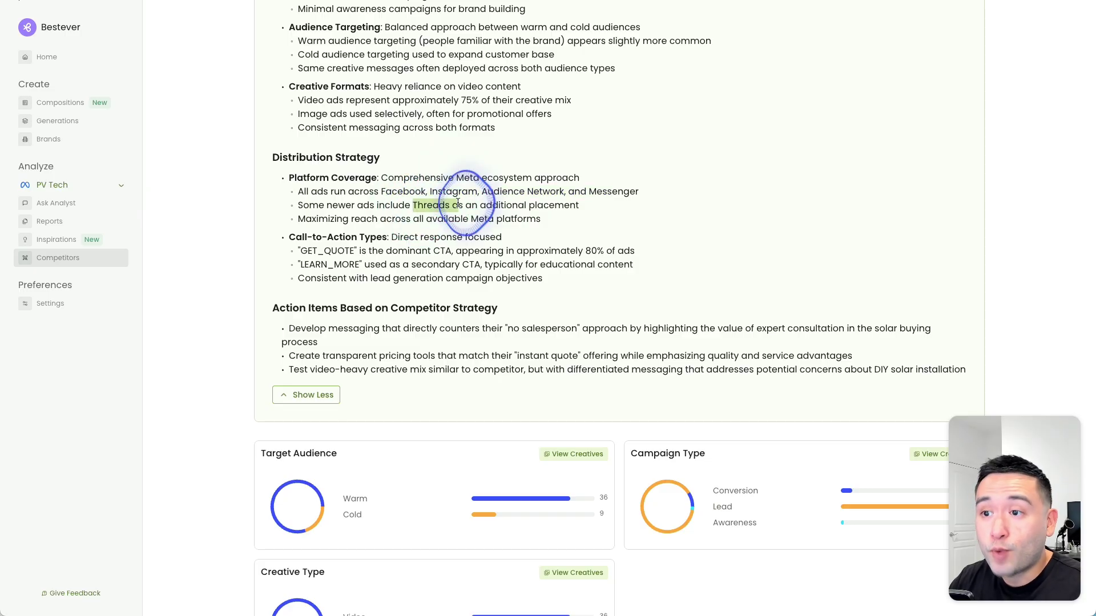
Read the Call-to-Action Types points and highlight the "LEARN_MORE" secondary CTA line
{"action": "left_click", "coordinate": [320, 253]}
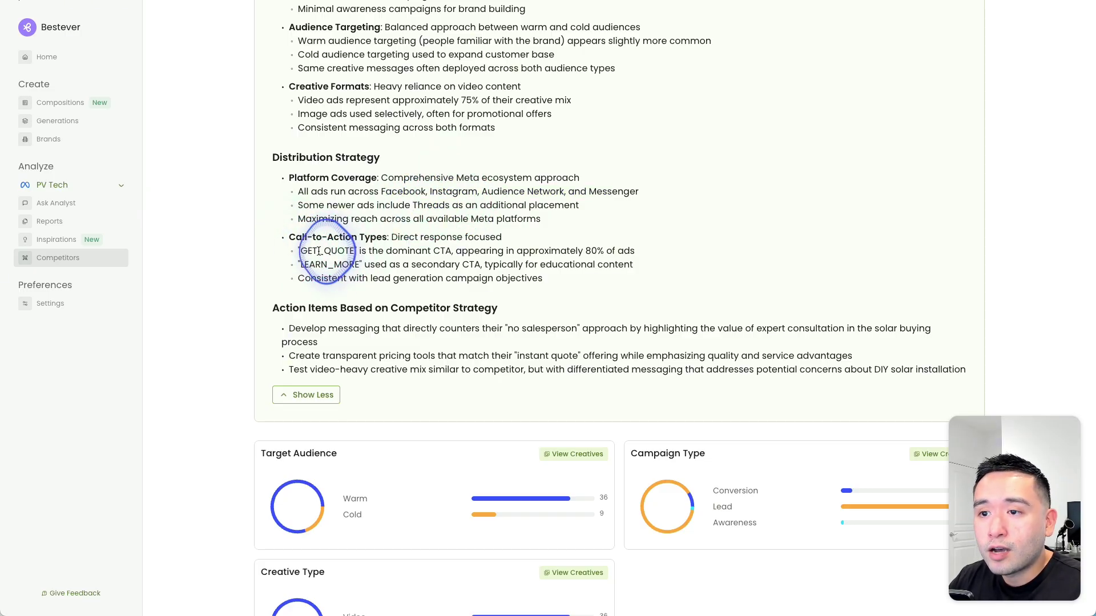
{"action": "left_click_drag", "start_coordinate": [352, 273], "coordinate": [299, 263]}
{"action": "scroll", "coordinate": [300, 257], "scroll_direction": "down", "scroll_amount": 2}
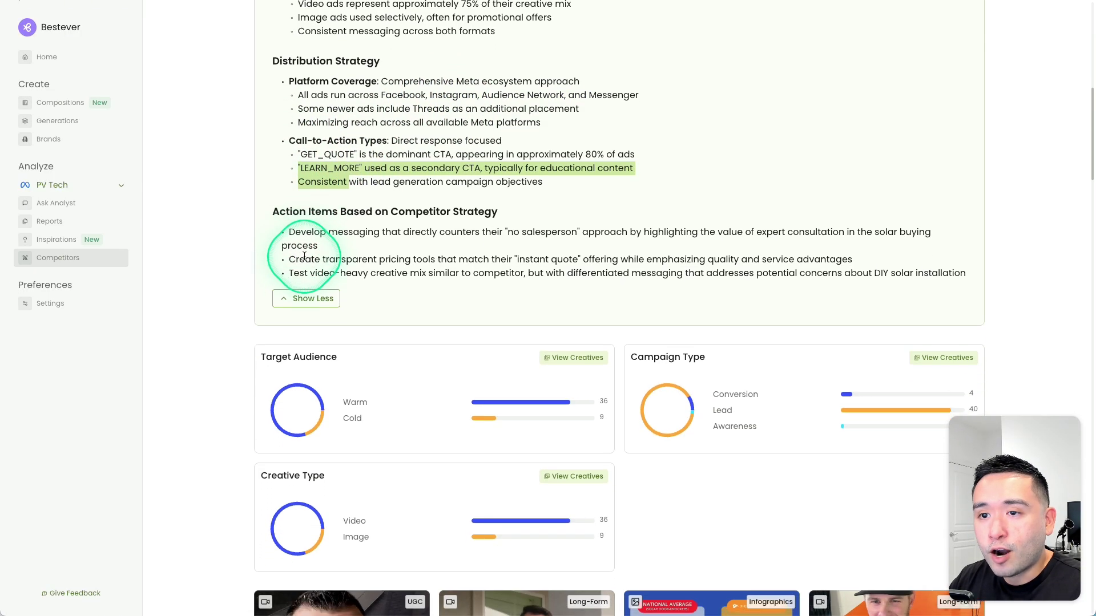
Review the Action Items Based on Competitor Strategy section, highlighting its heading and all three recommendations
{"action": "left_click_drag", "start_coordinate": [272, 206], "coordinate": [893, 270]}
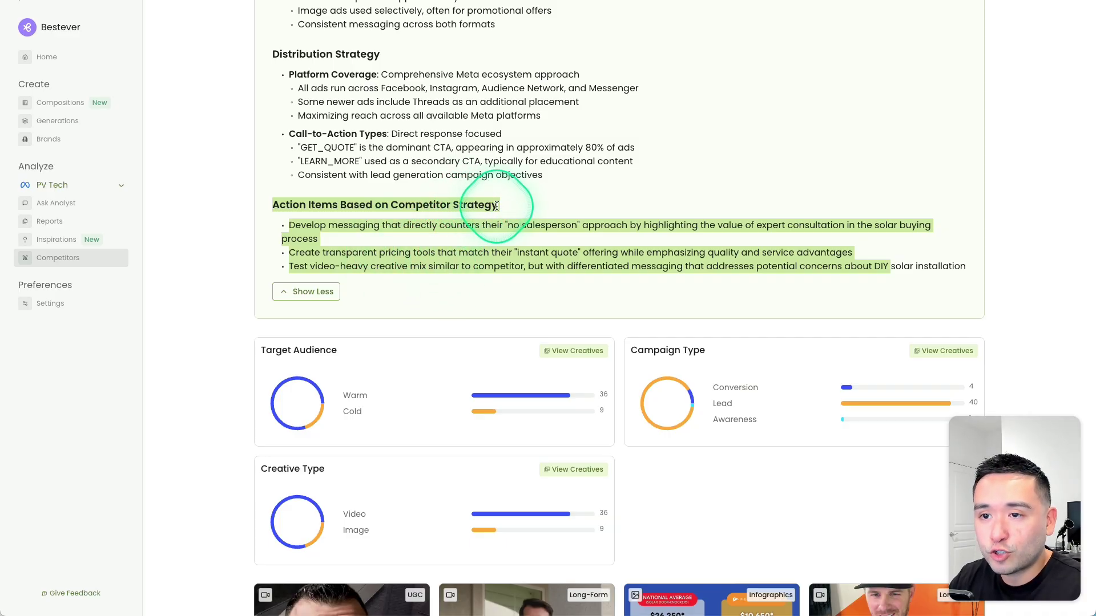
{"action": "left_click_drag", "start_coordinate": [283, 226], "coordinate": [717, 277]}
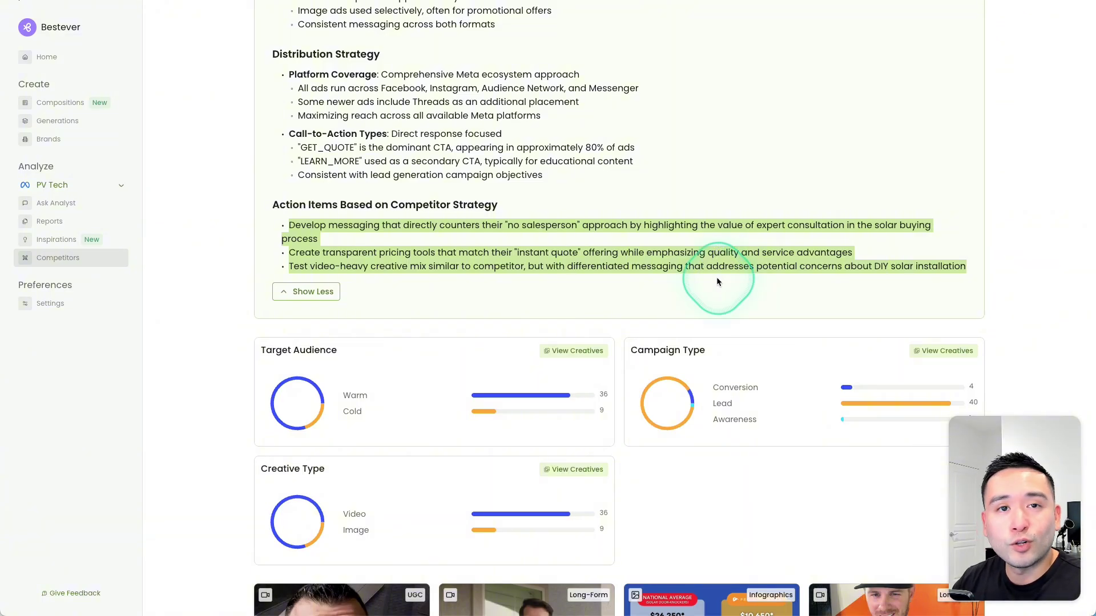
{"action": "left_click", "coordinate": [445, 222]}
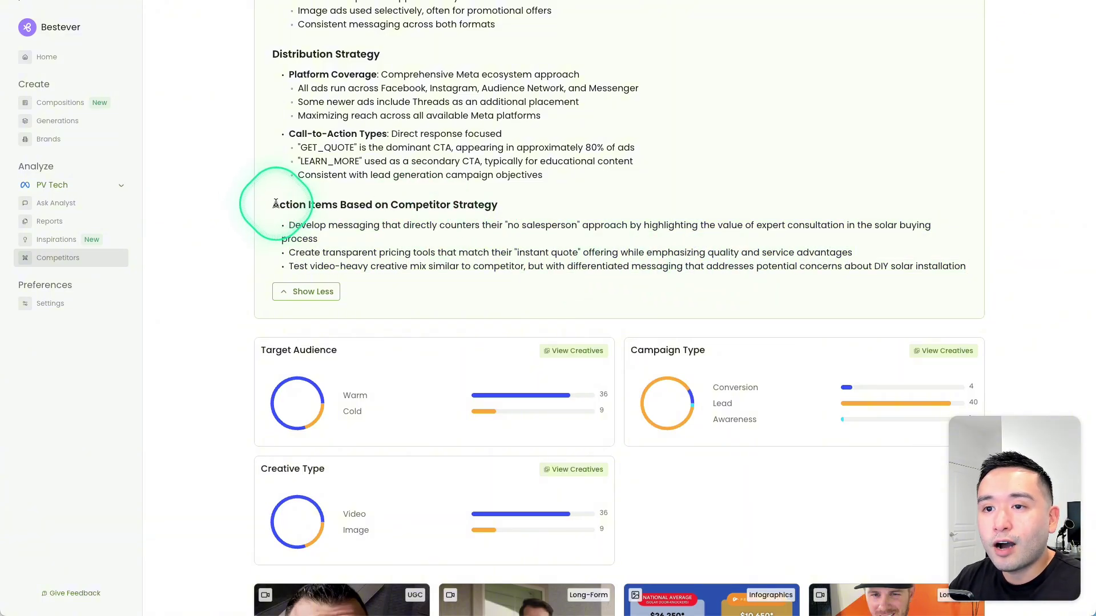
{"action": "left_click_drag", "start_coordinate": [276, 203], "coordinate": [444, 280]}
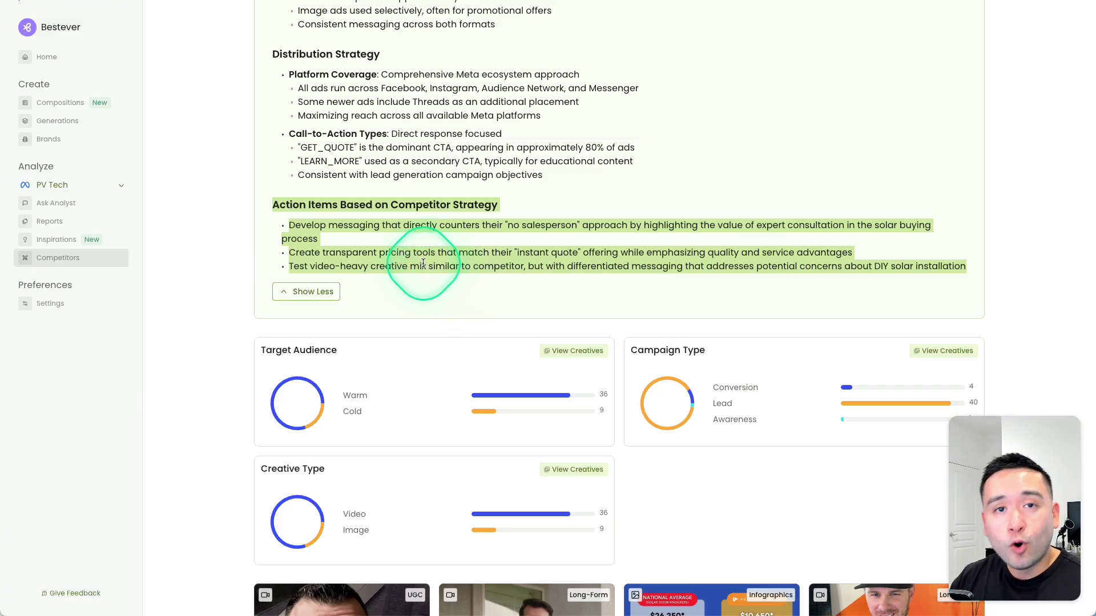
{"action": "left_click", "coordinate": [420, 266]}
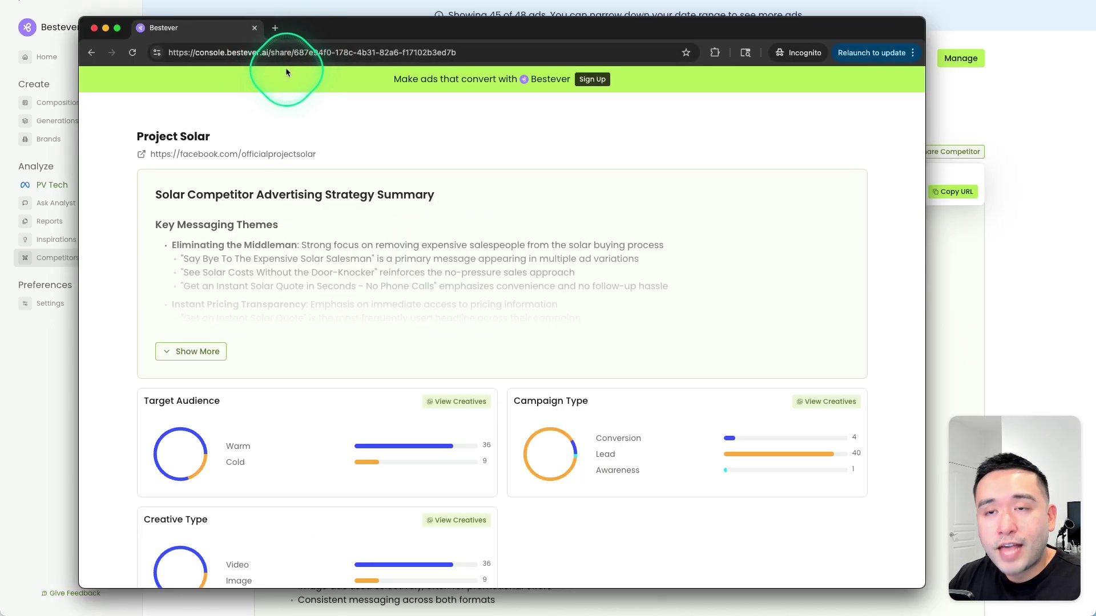
Look through Project Solar's shared competitor page, covering the strategy summary, the breakdown charts and the ad creatives
{"action": "scroll", "coordinate": [286, 72], "scroll_direction": "down", "scroll_amount": 3}
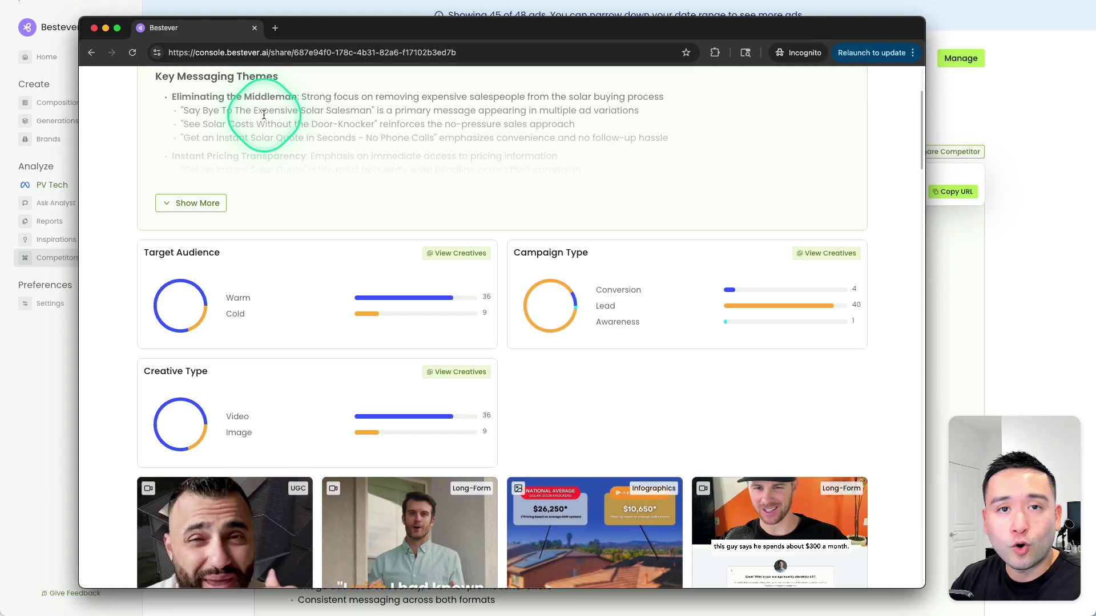
{"action": "scroll", "coordinate": [263, 115], "scroll_direction": "down", "scroll_amount": 4}
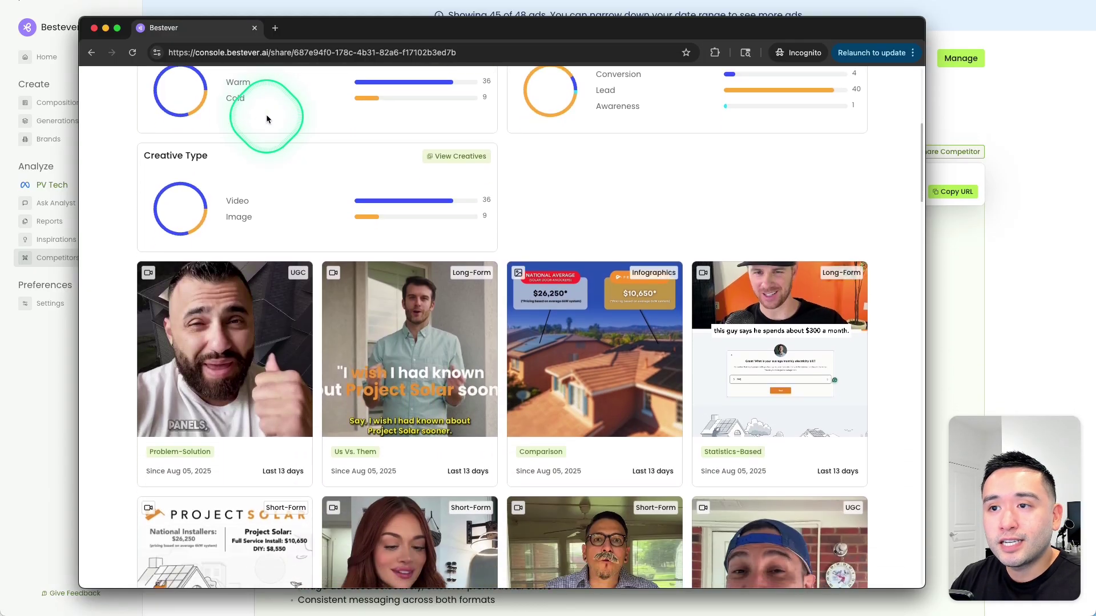
{"action": "scroll", "coordinate": [266, 119], "scroll_direction": "down", "scroll_amount": 4}
{"action": "scroll", "coordinate": [276, 118], "scroll_direction": "up", "scroll_amount": 8}
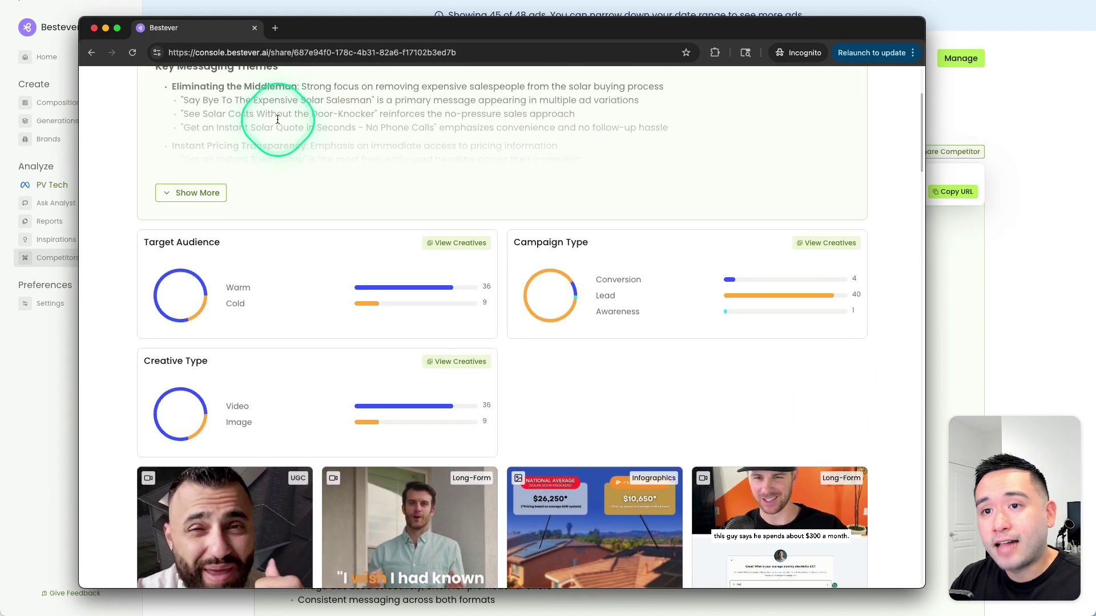
{"action": "scroll", "coordinate": [278, 119], "scroll_direction": "up", "scroll_amount": 2}
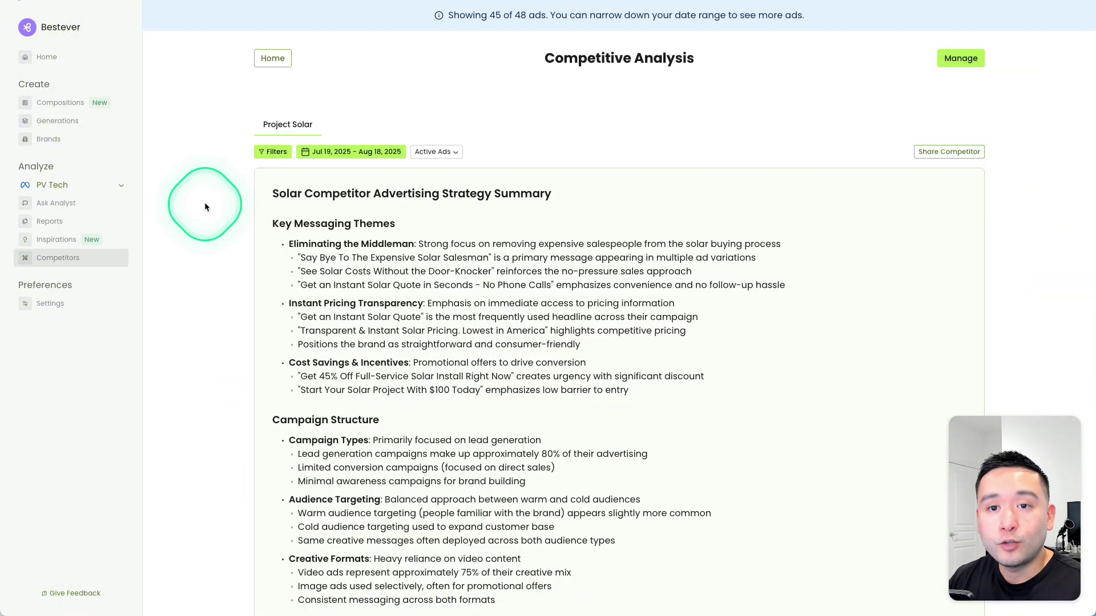
Open Ask Data Analyst and submit the suggested question "which ad had the best CTR in 2023?"
{"action": "left_click", "coordinate": [91, 206]}
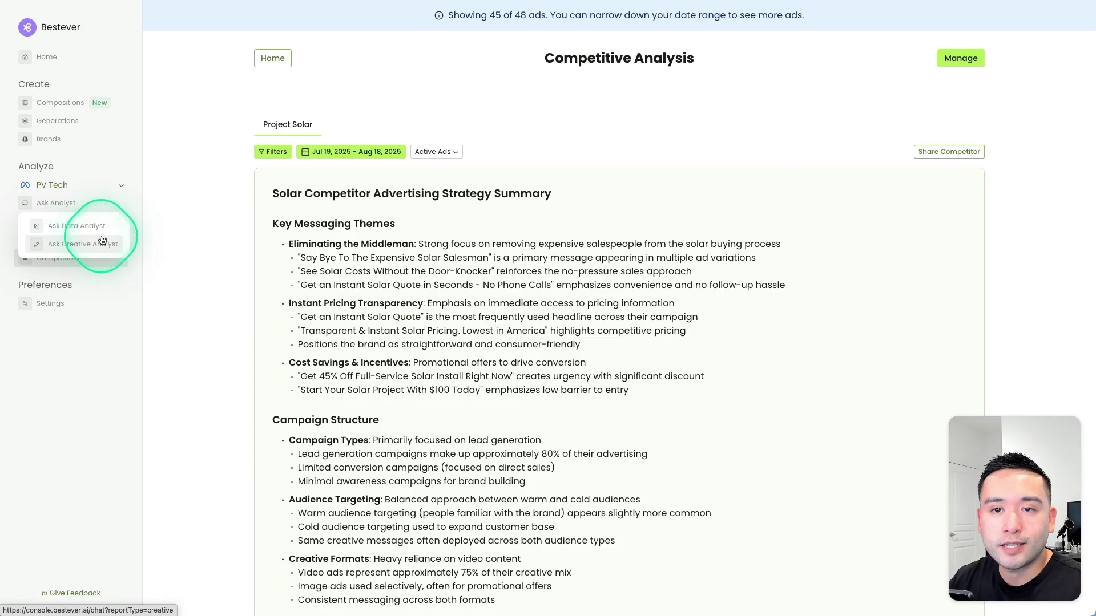
{"action": "left_click", "coordinate": [90, 231]}
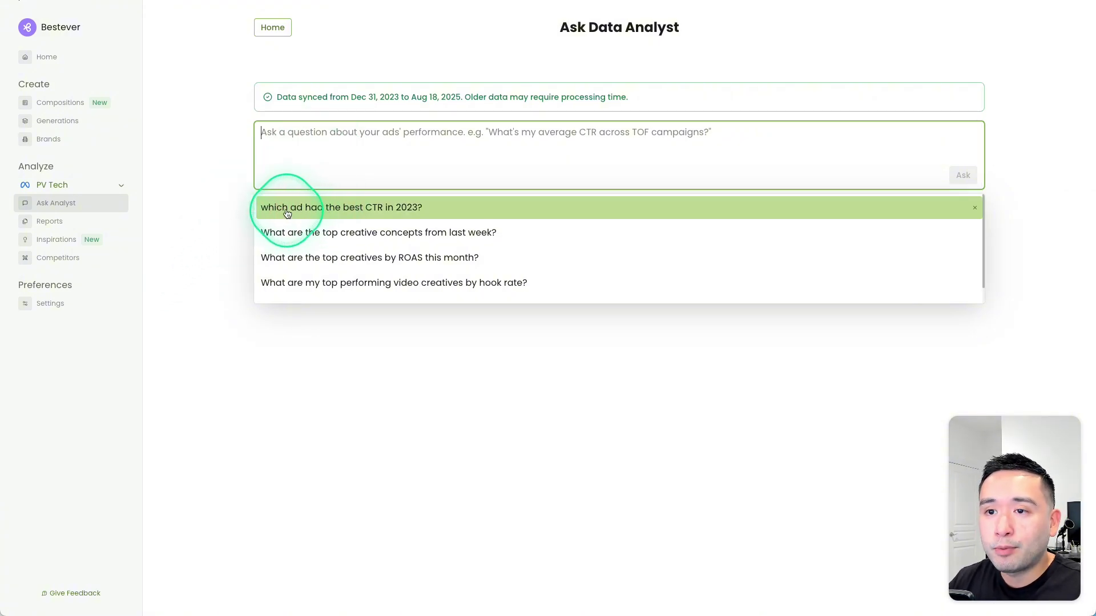
{"action": "left_click", "coordinate": [326, 214]}
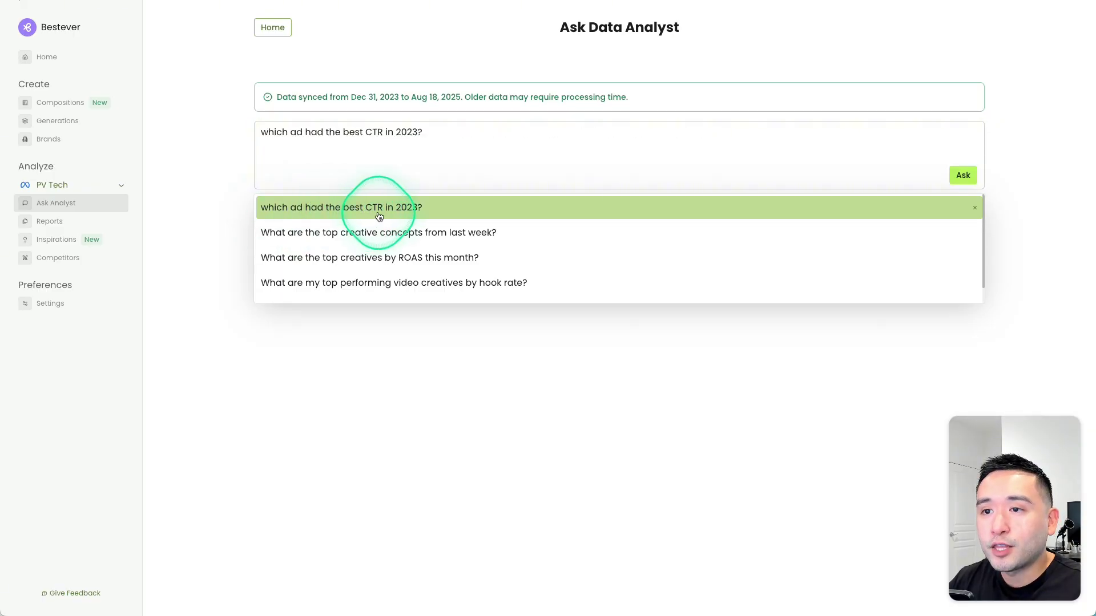
{"action": "left_click", "coordinate": [965, 175]}
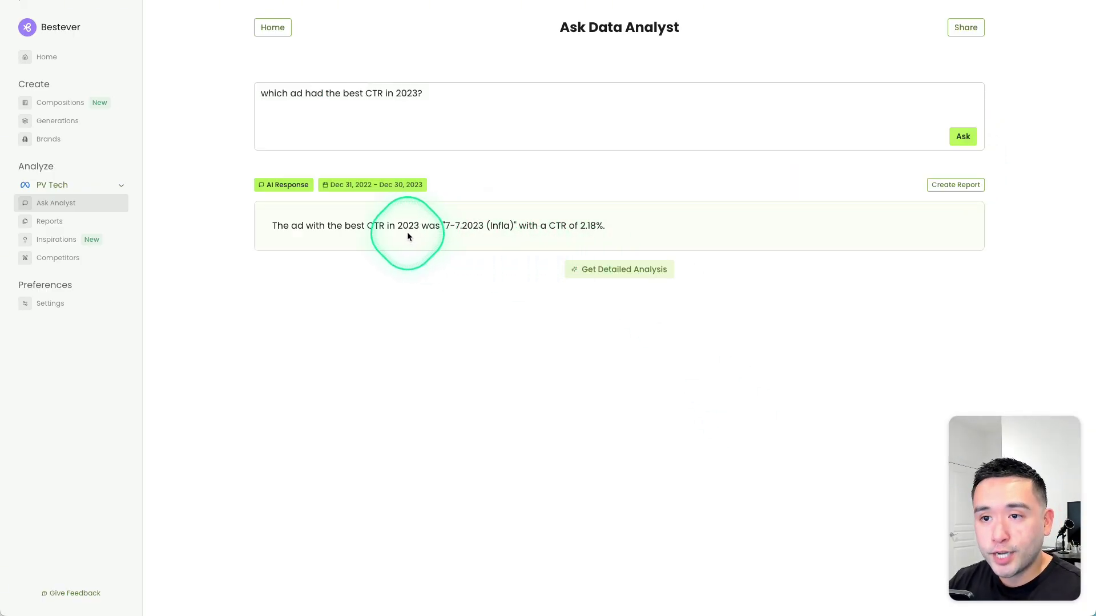
Highlight the ad name in the AI response and get the detailed analysis of the best CTR question
{"action": "left_click_drag", "start_coordinate": [277, 226], "coordinate": [462, 226]}
{"action": "left_click", "coordinate": [451, 225]}
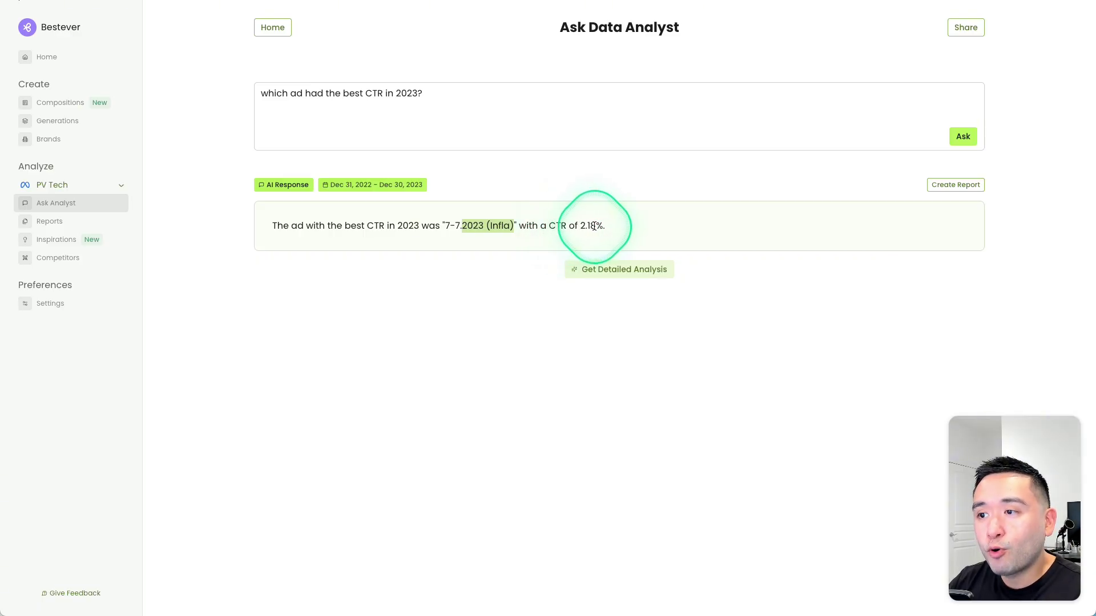
{"action": "left_click", "coordinate": [604, 269]}
{"action": "scroll", "coordinate": [572, 273], "scroll_direction": "down", "scroll_amount": 1}
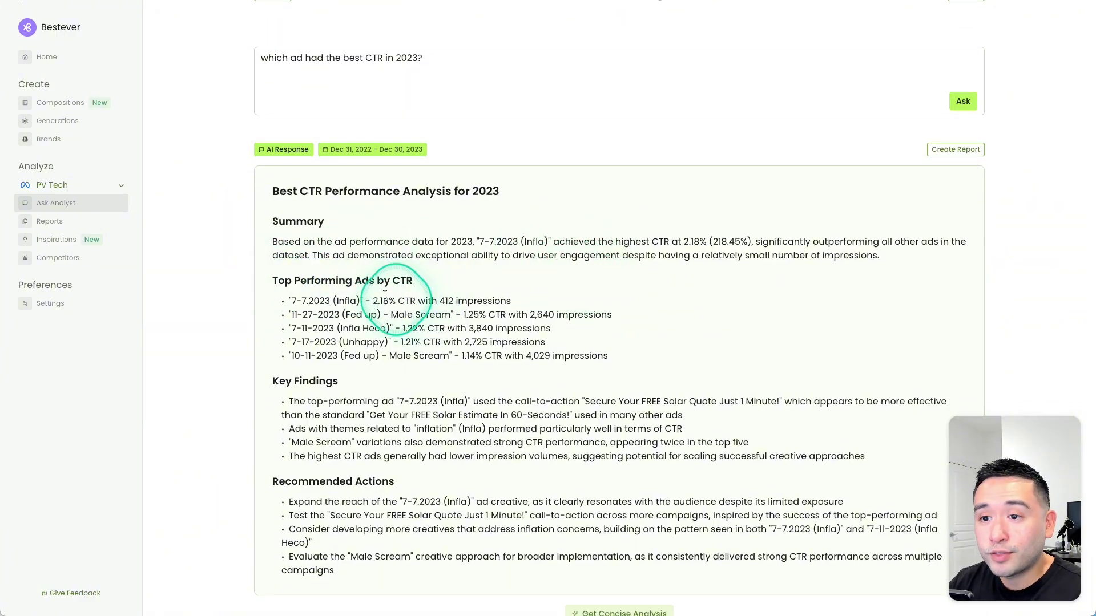
Read the Top Performing Ads by CTR list, highlighting the "Fed up" ad's name and its impressions
{"action": "left_click_drag", "start_coordinate": [325, 280], "coordinate": [405, 330]}
{"action": "scroll", "coordinate": [404, 334], "scroll_direction": "down", "scroll_amount": 2}
{"action": "scroll", "coordinate": [405, 334], "scroll_direction": "down", "scroll_amount": 2}
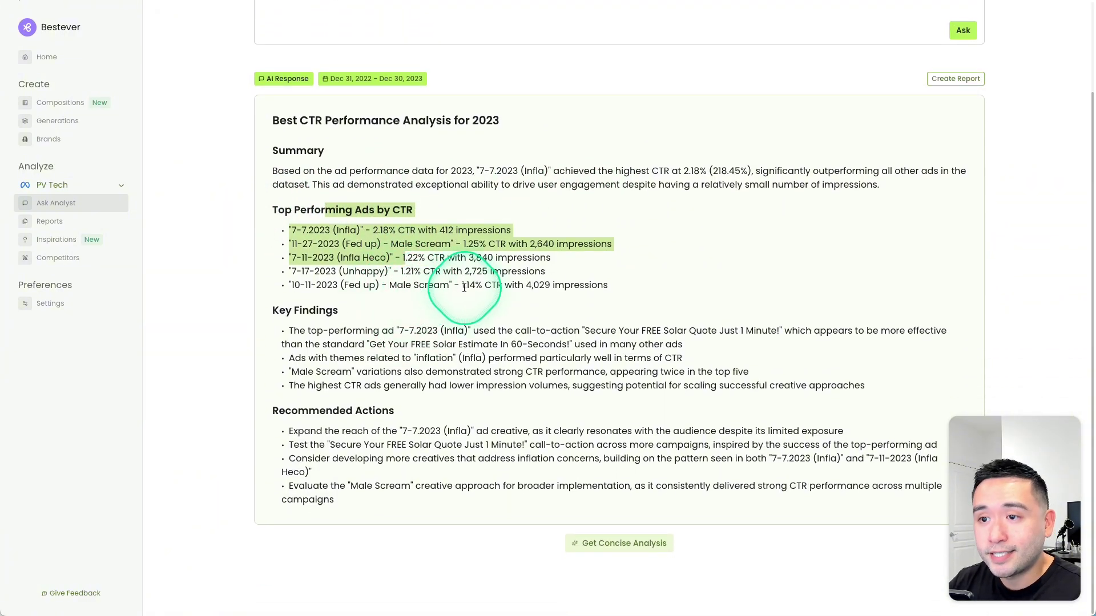
{"action": "left_click_drag", "start_coordinate": [362, 231], "coordinate": [381, 245]}
{"action": "left_click", "coordinate": [295, 244]}
{"action": "left_click_drag", "start_coordinate": [382, 244], "coordinate": [343, 244]}
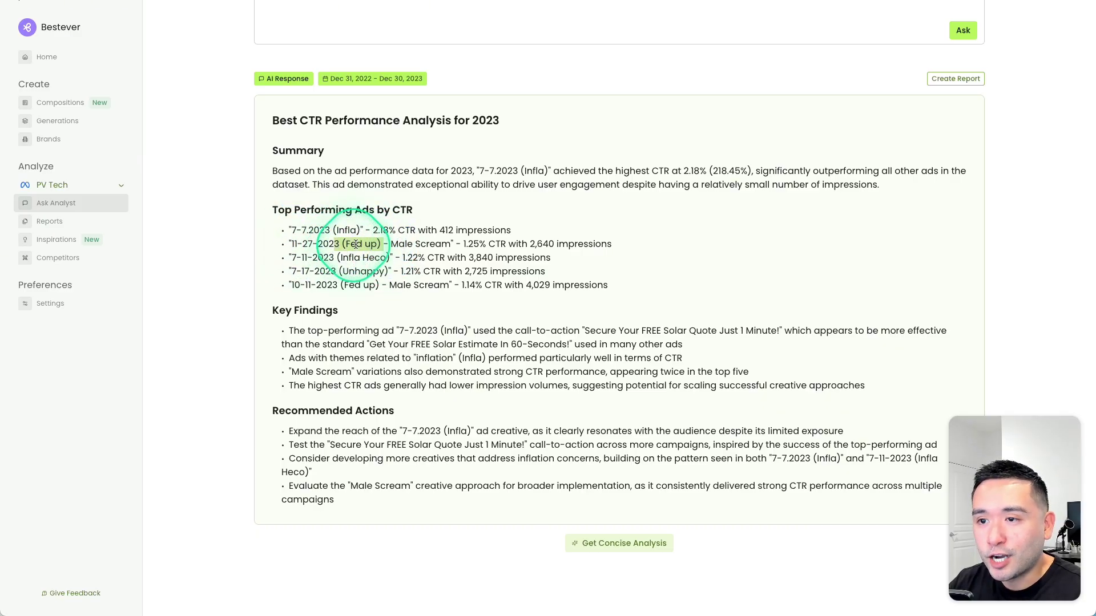
{"action": "left_click", "coordinate": [356, 245]}
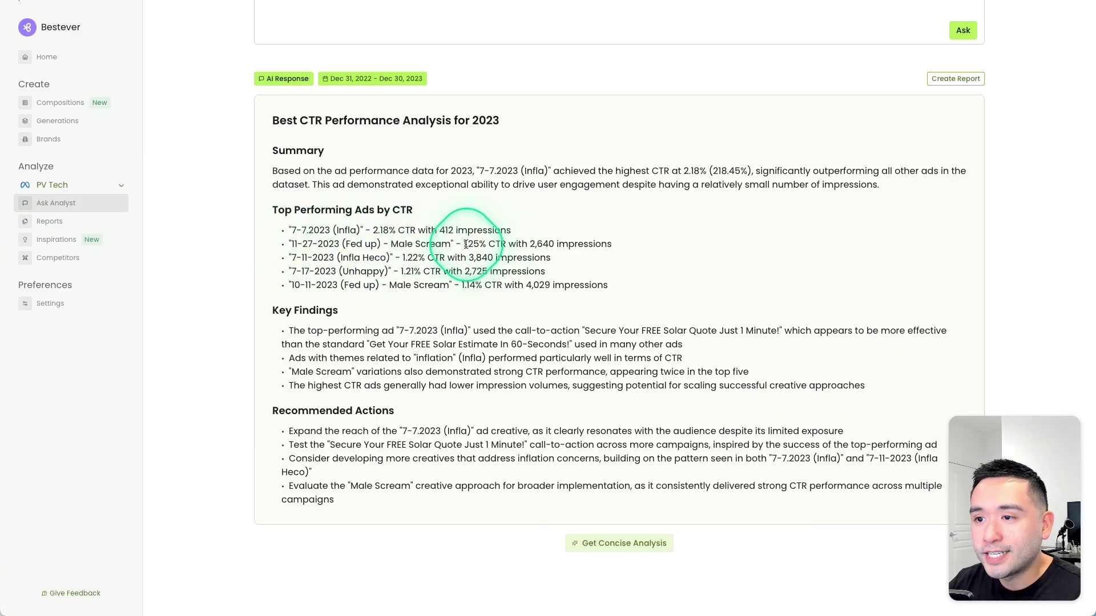
{"action": "left_click_drag", "start_coordinate": [466, 245], "coordinate": [574, 244]}
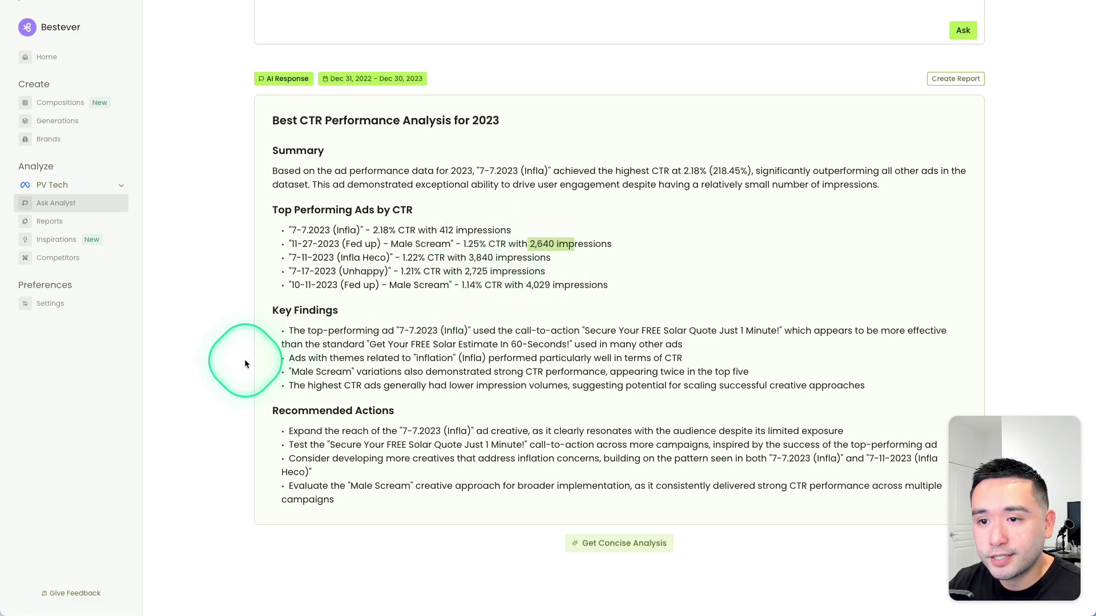
Highlight the Key Findings and Recommended Actions headings, and read the first finding about the top-performing ad's call-to-action
{"action": "left_click_drag", "start_coordinate": [272, 308], "coordinate": [346, 308]}
{"action": "left_click_drag", "start_coordinate": [278, 408], "coordinate": [394, 408]}
{"action": "left_click", "coordinate": [350, 452]}
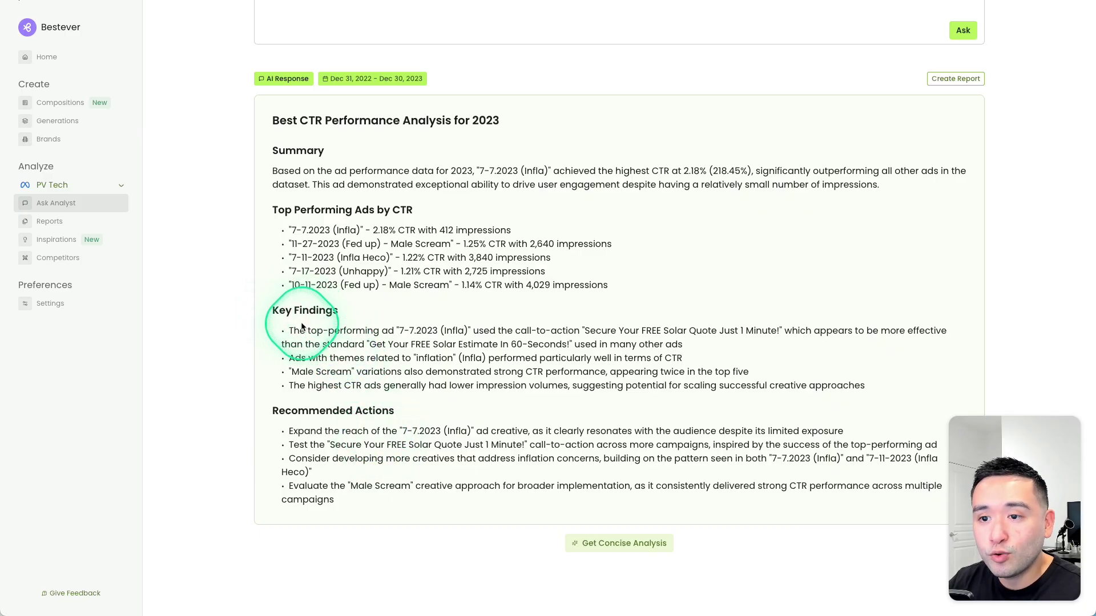
{"action": "left_click_drag", "start_coordinate": [288, 332], "coordinate": [772, 332]}
{"action": "left_click_drag", "start_coordinate": [823, 332], "coordinate": [634, 347]}
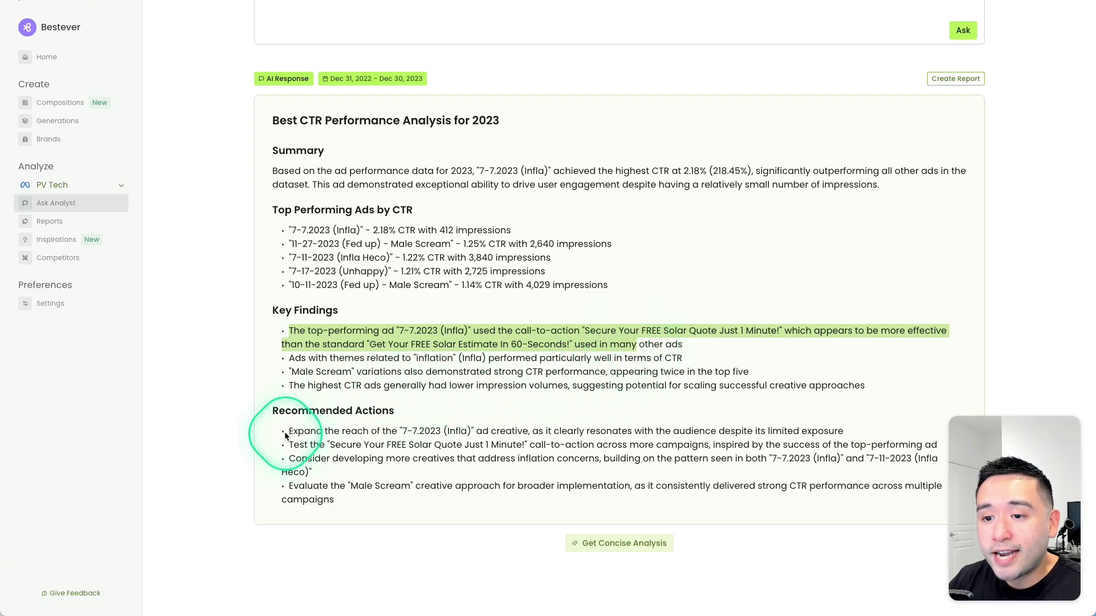
Read the Recommended Actions, highlighting the points on expanding the "Infla" ad's reach, the "Secure Your FREE Solar Quote" call-to-action, inflation creatives and "Male Scream"
{"action": "left_click_drag", "start_coordinate": [285, 436], "coordinate": [354, 485]}
{"action": "left_click", "coordinate": [359, 483]}
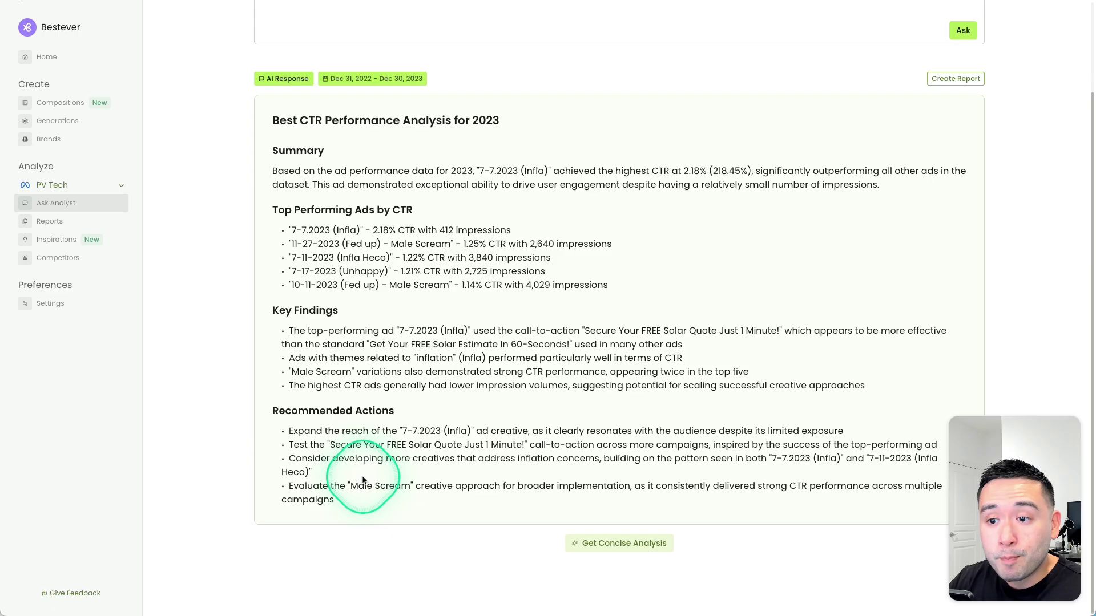
{"action": "left_click_drag", "start_coordinate": [294, 433], "coordinate": [860, 433]}
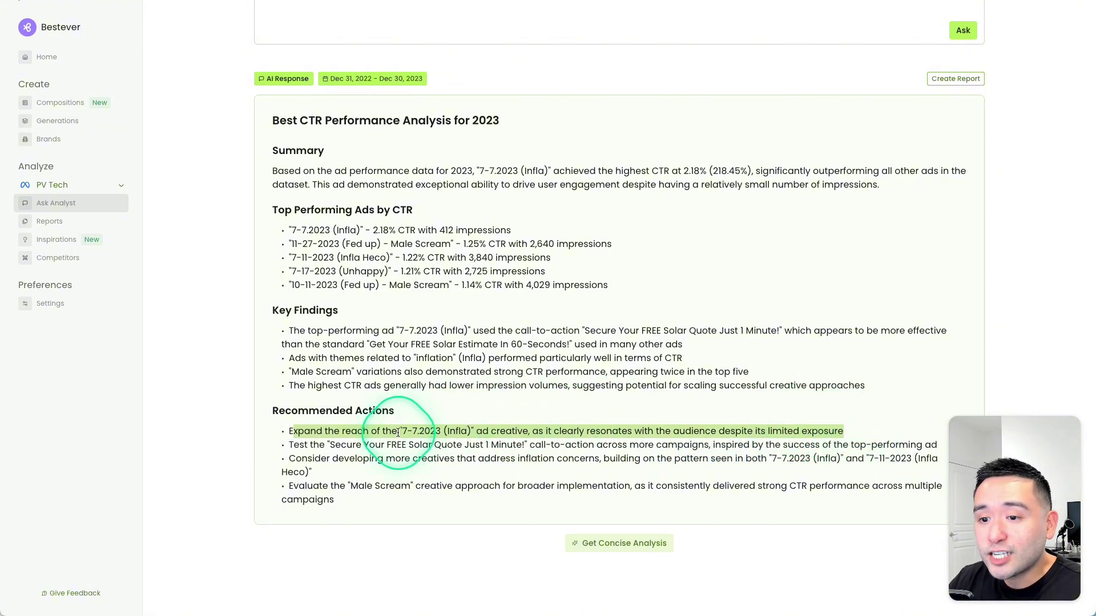
{"action": "left_click_drag", "start_coordinate": [330, 445], "coordinate": [515, 443]}
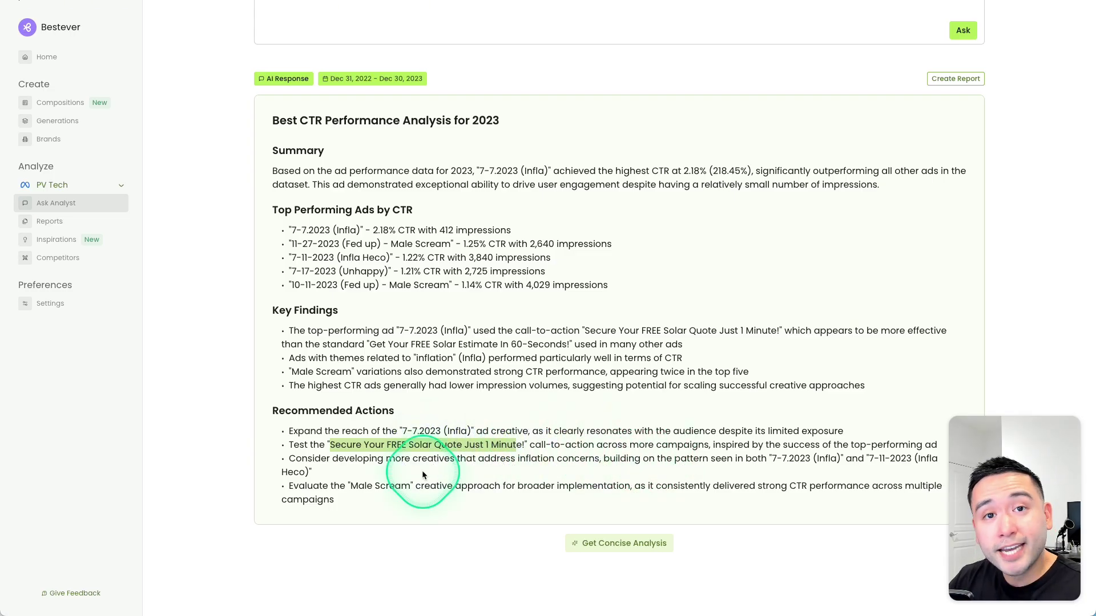
{"action": "left_click_drag", "start_coordinate": [377, 460], "coordinate": [835, 455]}
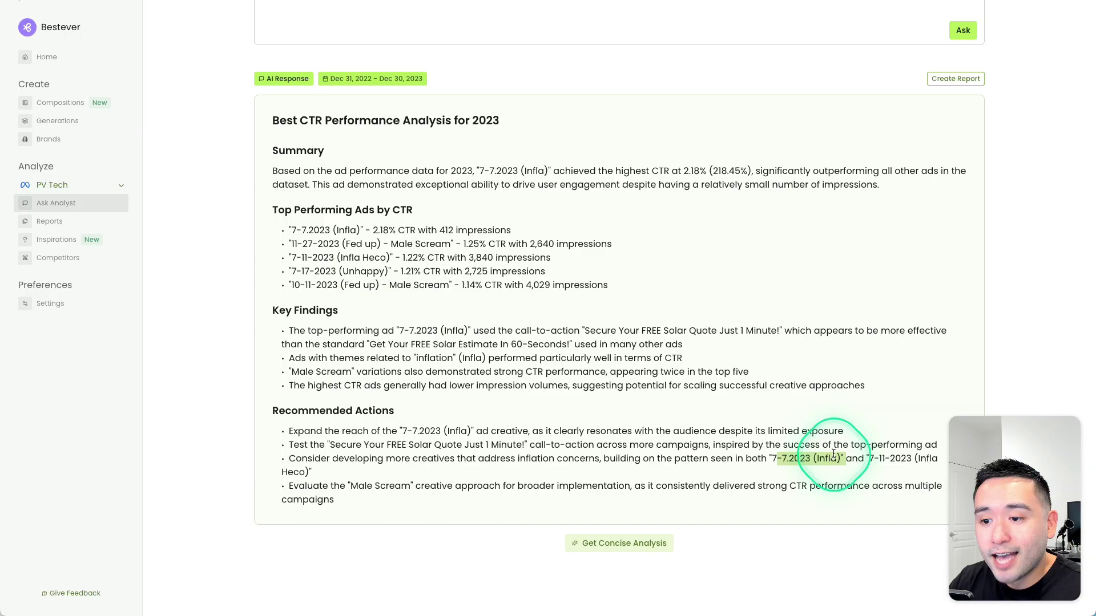
{"action": "left_click_drag", "start_coordinate": [425, 490], "coordinate": [421, 490]}
{"action": "left_click_drag", "start_coordinate": [289, 488], "coordinate": [650, 489]}
{"action": "left_click", "coordinate": [368, 489]}
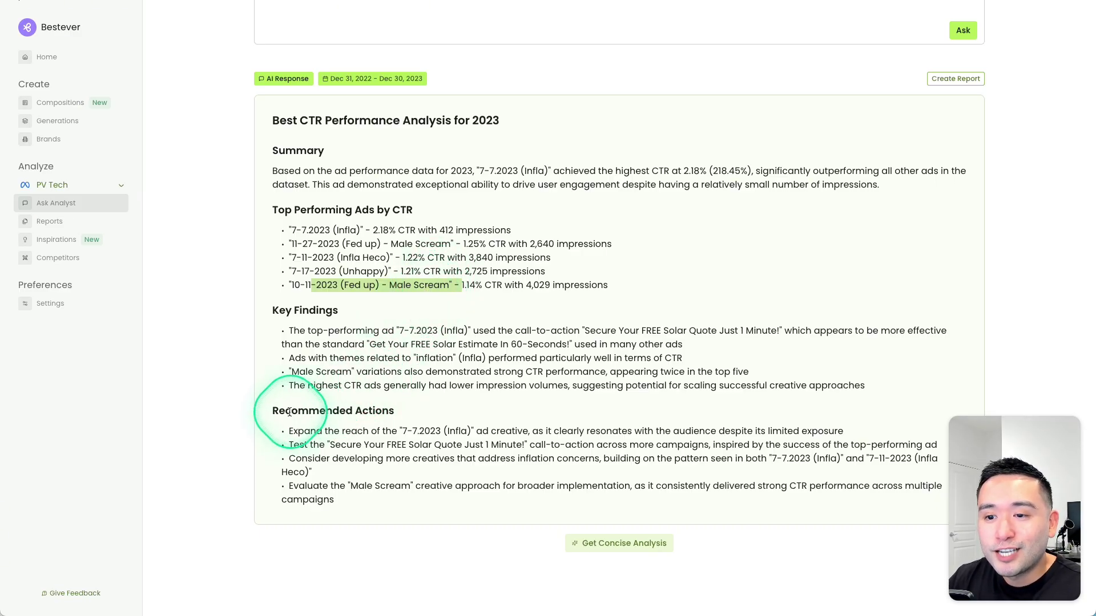
Highlight parts of the Recommended Actions and the Key Findings heading in the best CTR analysis for 2023
{"action": "left_click_drag", "start_coordinate": [285, 411], "coordinate": [387, 482]}
{"action": "left_click", "coordinate": [387, 479]}
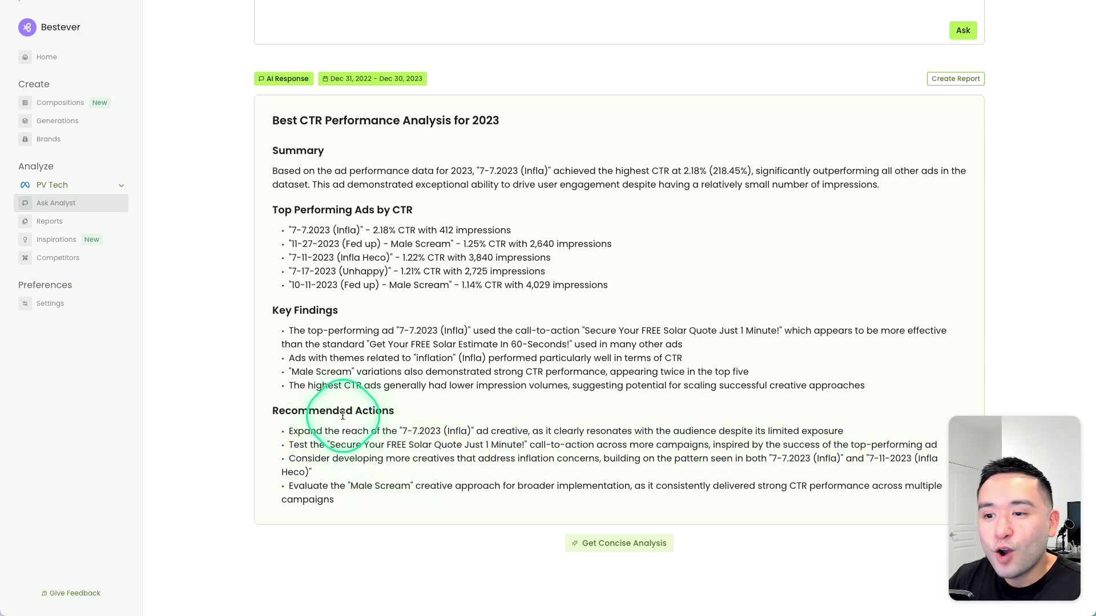
{"action": "left_click_drag", "start_coordinate": [344, 414], "coordinate": [392, 448]}
{"action": "left_click", "coordinate": [393, 448]}
{"action": "double_click", "coordinate": [308, 311]}
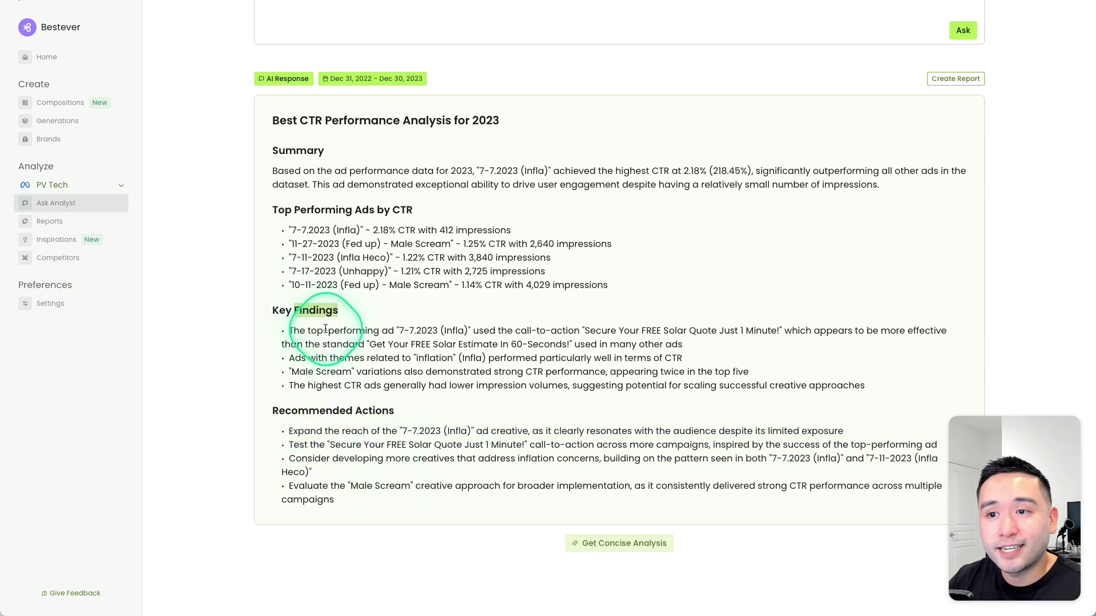
{"action": "left_click", "coordinate": [396, 299]}
Highlight the analysis from the Summary through the Recommended Actions, and select the Key Findings and Recommended Actions text
{"action": "left_click_drag", "start_coordinate": [308, 172], "coordinate": [380, 460]}
{"action": "left_click", "coordinate": [379, 460]}
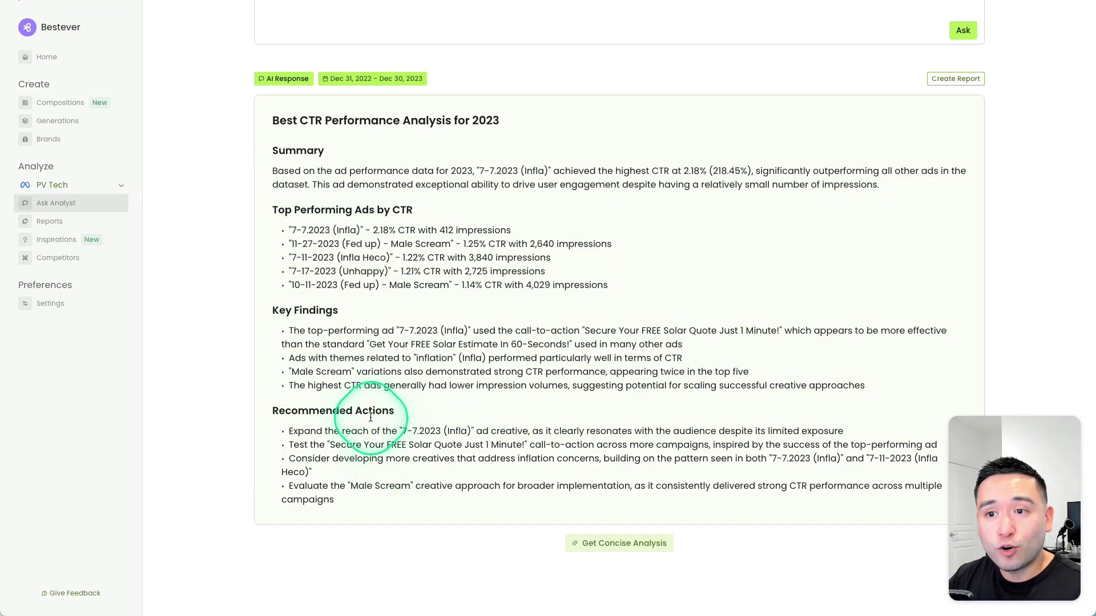
{"action": "left_click_drag", "start_coordinate": [308, 171], "coordinate": [464, 486]}
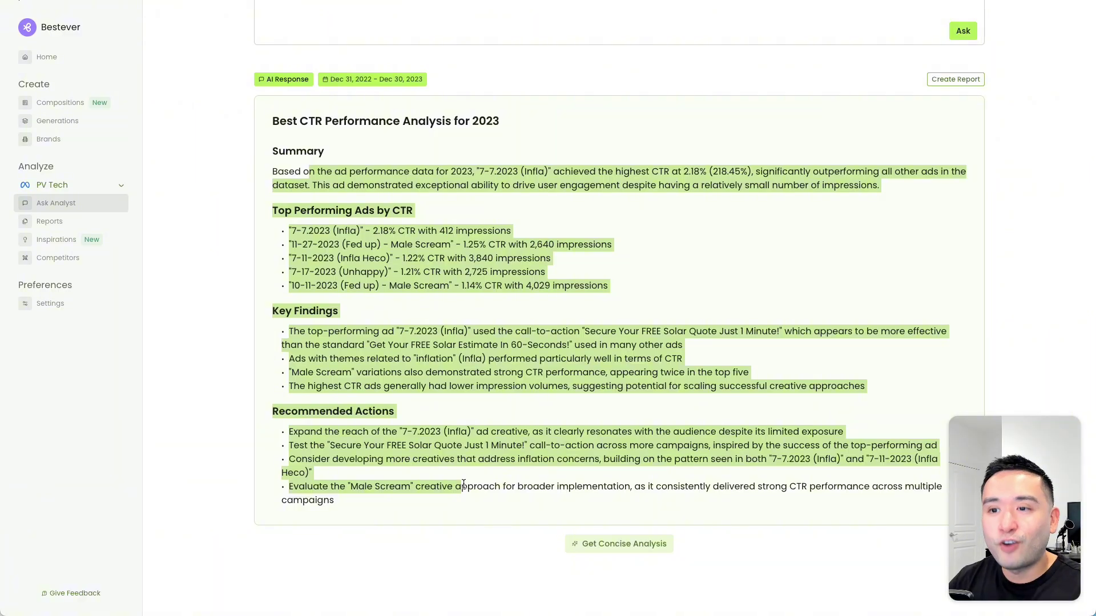
{"action": "left_click", "coordinate": [401, 499]}
{"action": "left_click_drag", "start_coordinate": [402, 499], "coordinate": [293, 332]}
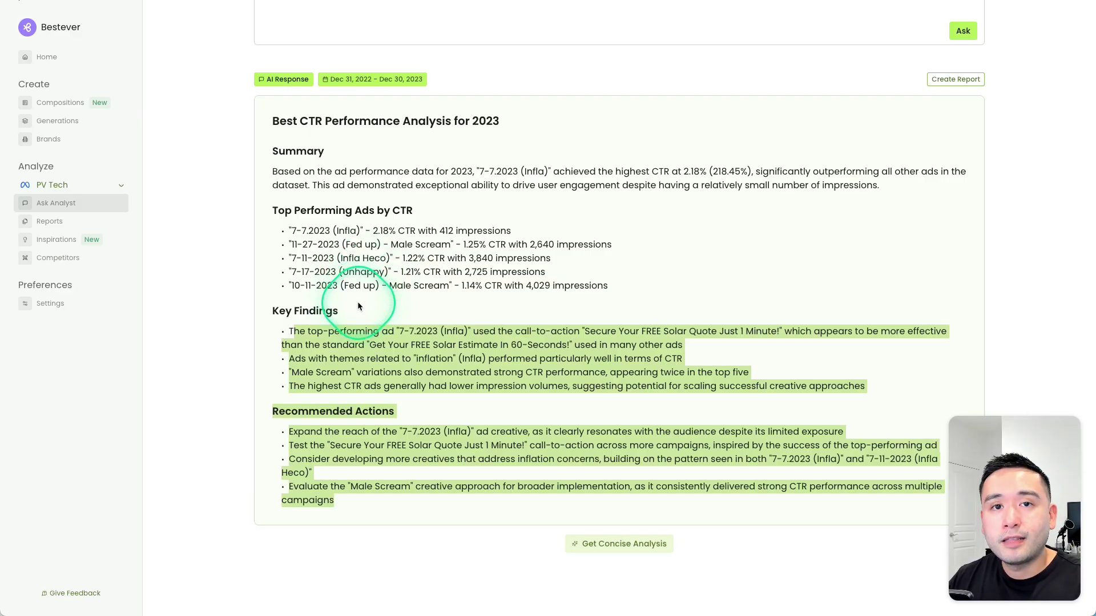
Return to the Ask Data Analyst question field and bring up its suggested questions
{"action": "scroll", "coordinate": [381, 372], "scroll_direction": "up", "scroll_amount": 2}
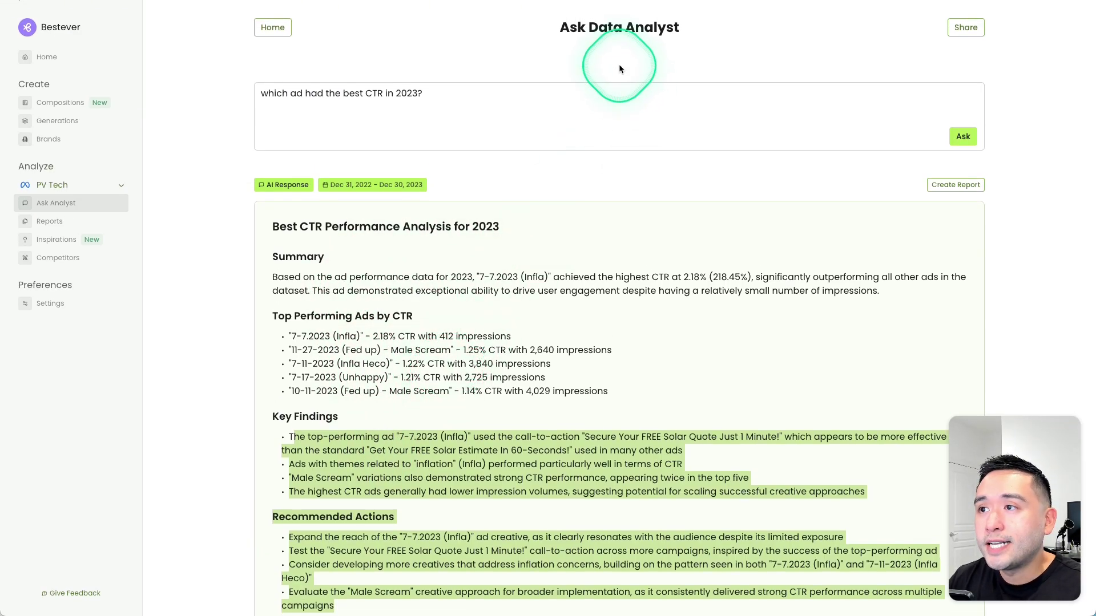
{"action": "left_click", "coordinate": [562, 32]}
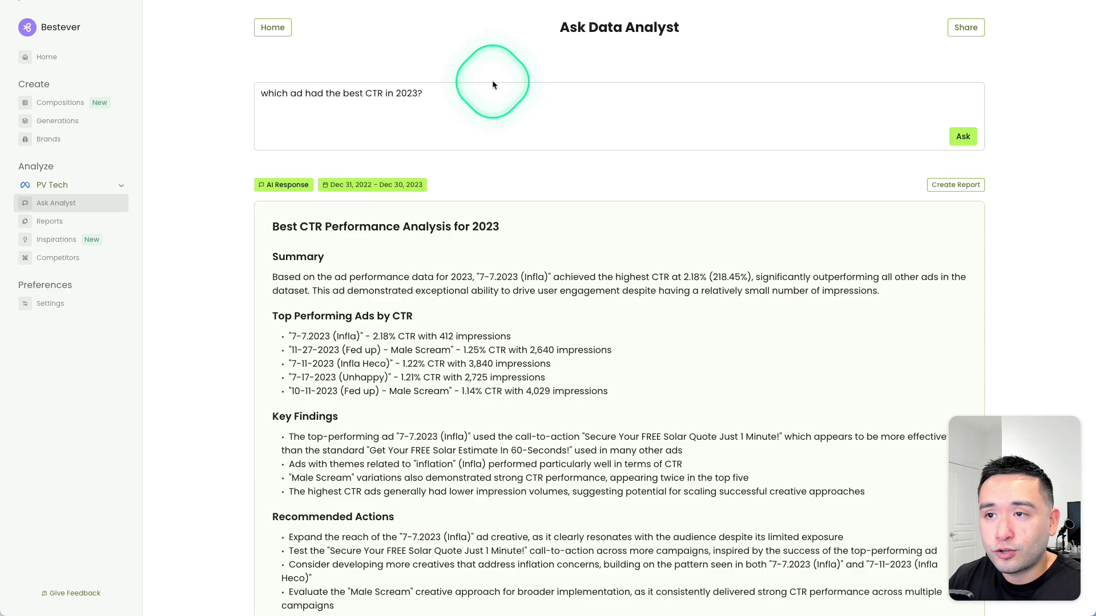
{"action": "left_click", "coordinate": [262, 93]}
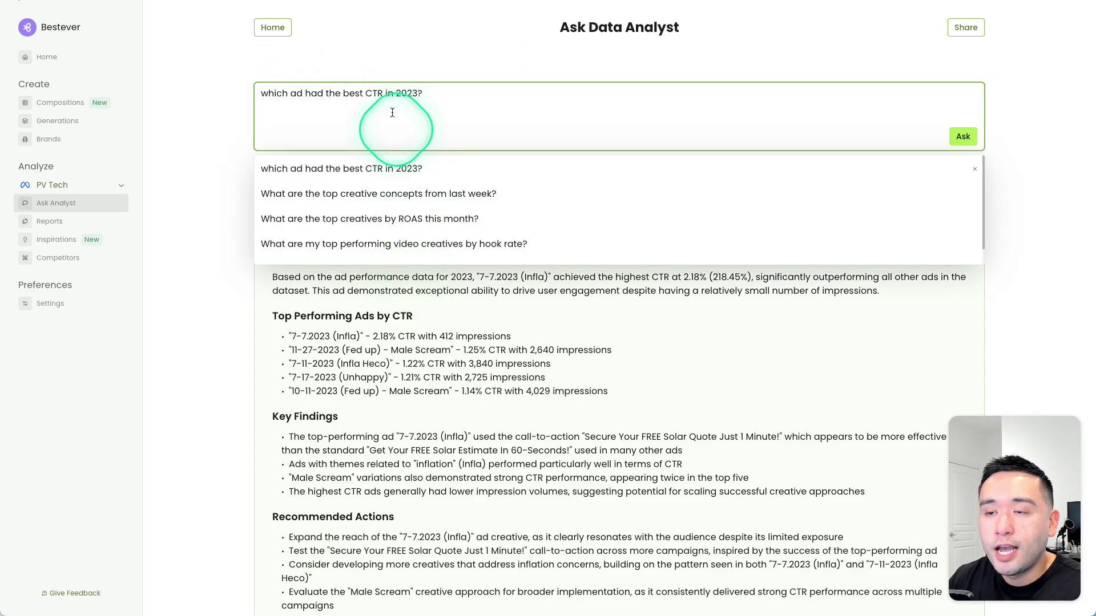
Start a new report and compare the Creative and Data report types, looking at the Creative Element setting and the Data report's filters
{"action": "left_click", "coordinate": [49, 221]}
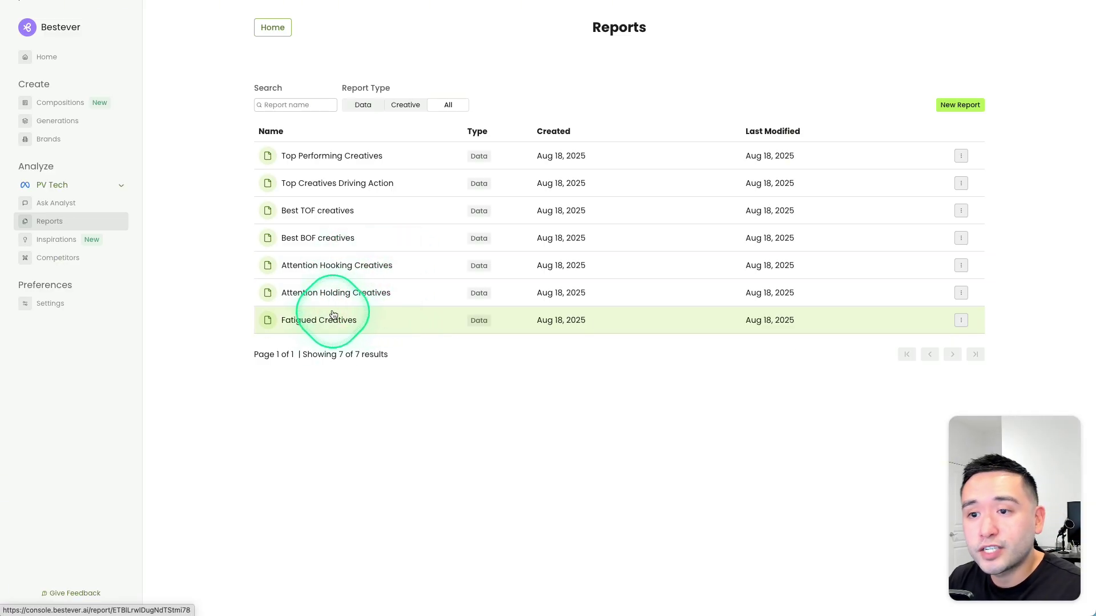
{"action": "left_click", "coordinate": [959, 105]}
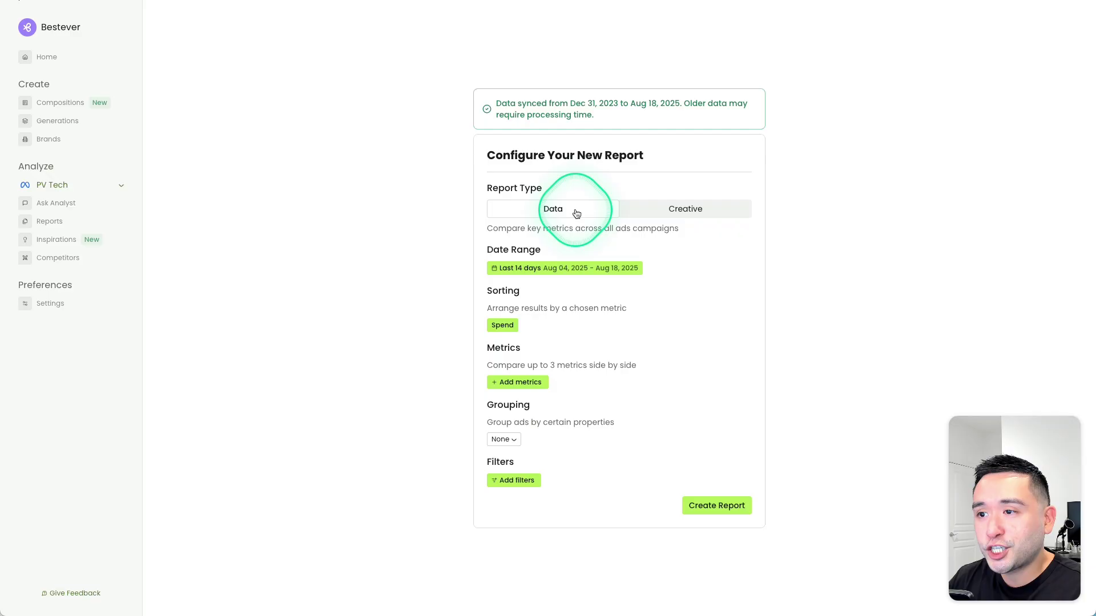
{"action": "left_click", "coordinate": [691, 212]}
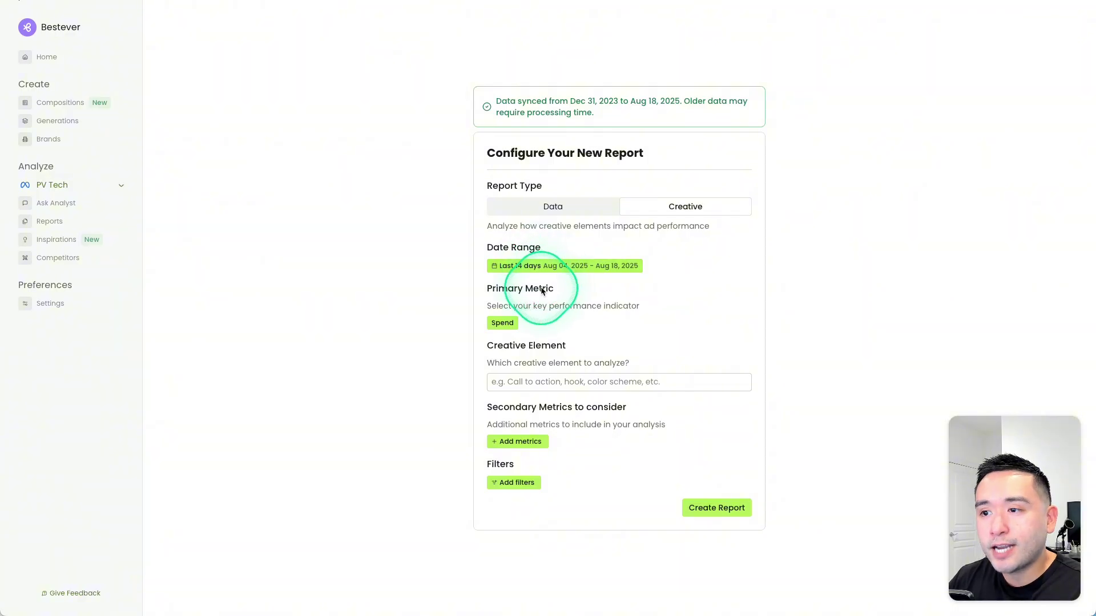
{"action": "left_click_drag", "start_coordinate": [496, 353], "coordinate": [563, 347]}
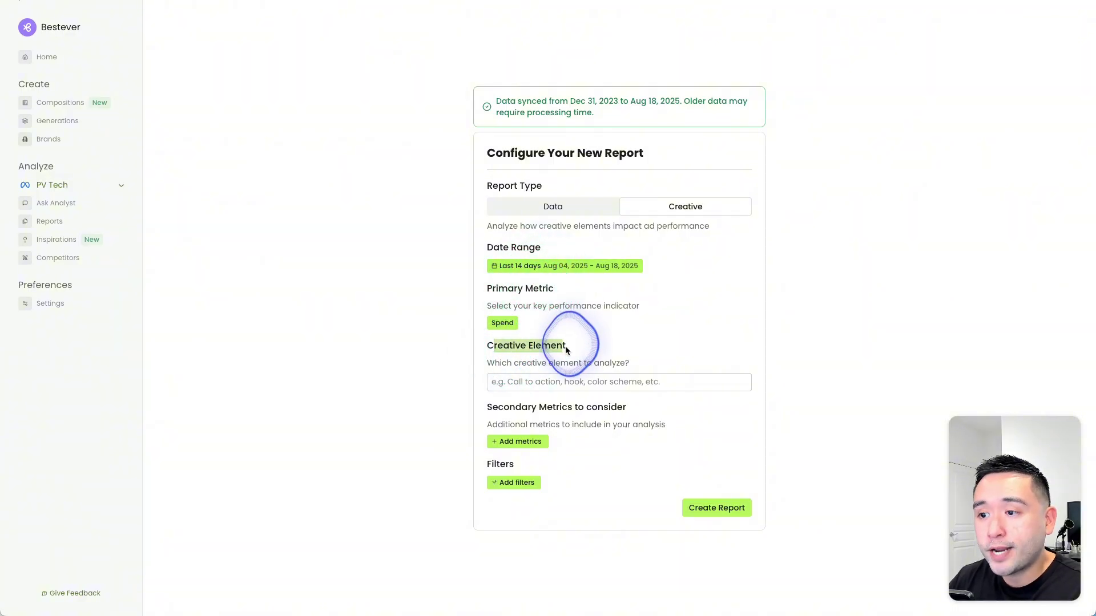
{"action": "left_click", "coordinate": [575, 212]}
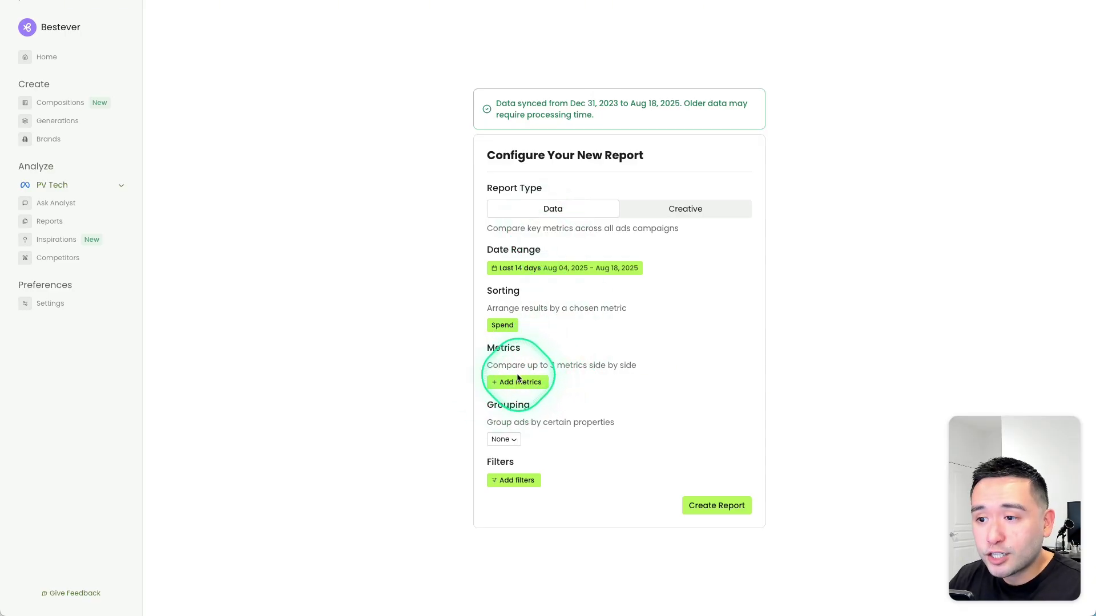
{"action": "left_click", "coordinate": [509, 483]}
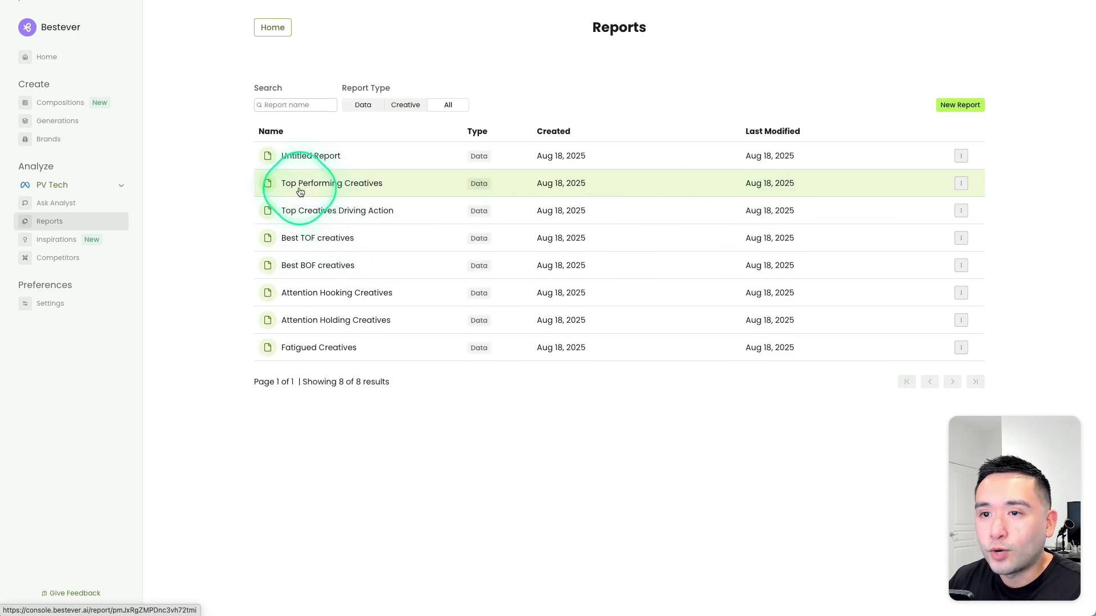
Open the Top Performing Creatives report and expand its AI response to the full analysis
{"action": "left_click", "coordinate": [308, 188]}
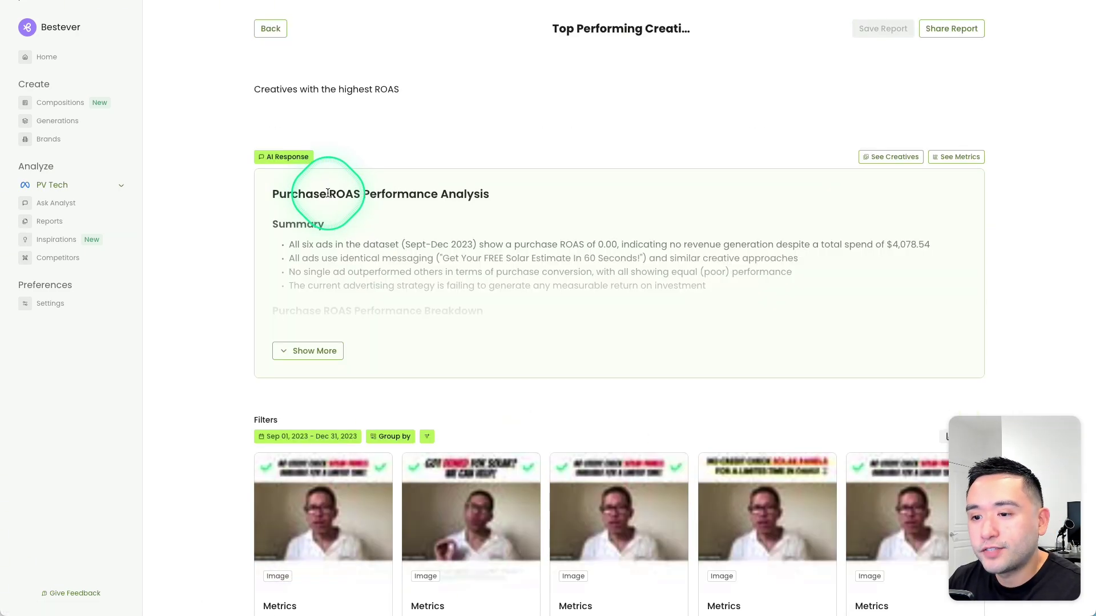
{"action": "scroll", "coordinate": [491, 182], "scroll_direction": "down", "scroll_amount": 1}
{"action": "scroll", "coordinate": [491, 181], "scroll_direction": "down", "scroll_amount": 1}
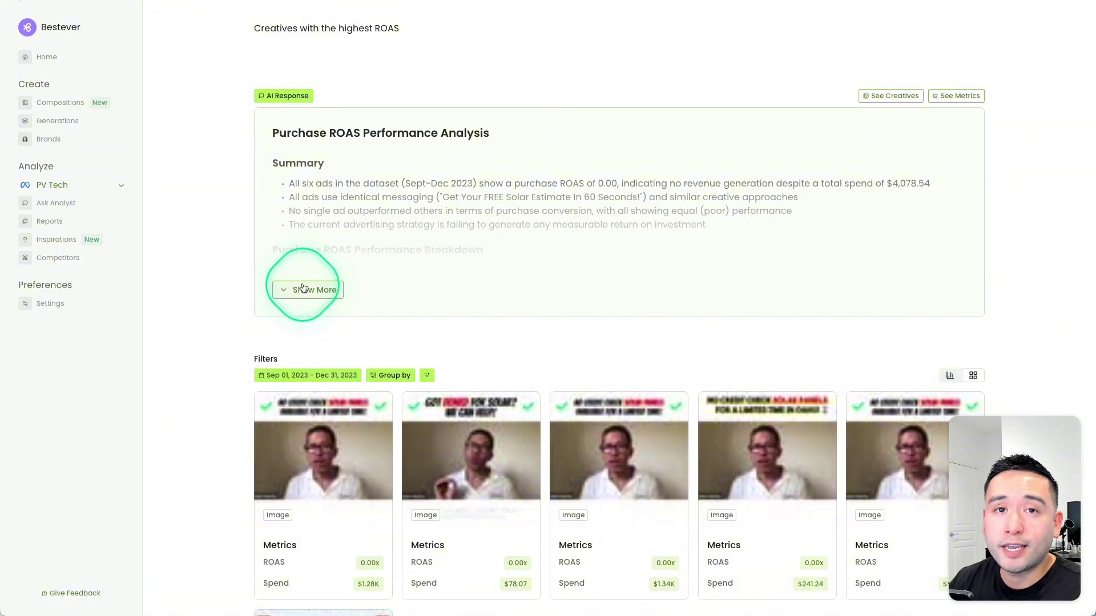
{"action": "left_click", "coordinate": [285, 290]}
{"action": "scroll", "coordinate": [284, 286], "scroll_direction": "down", "scroll_amount": 2}
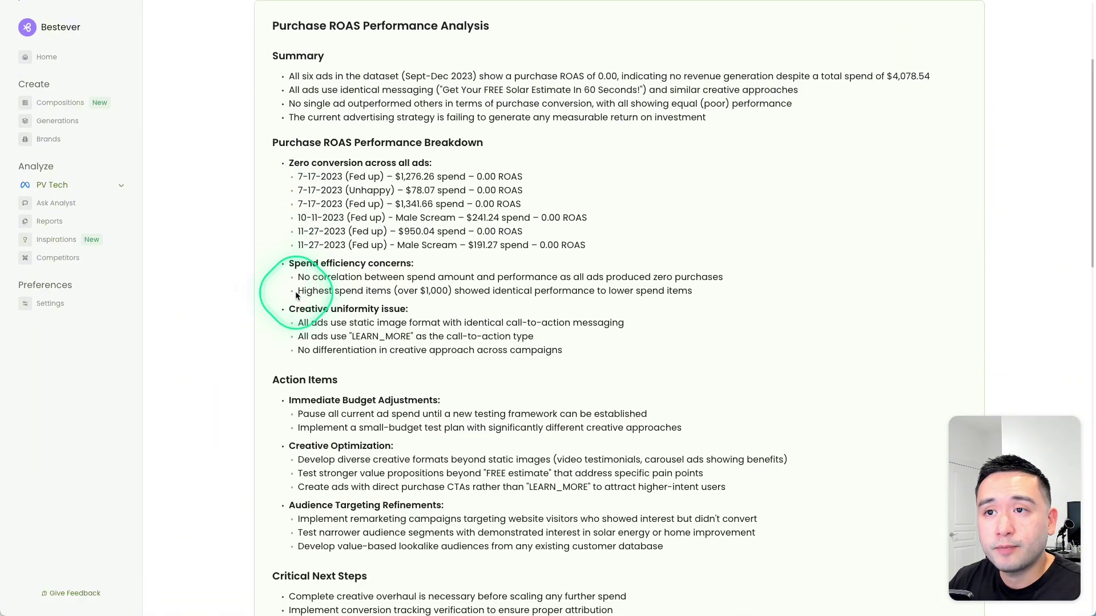
Highlight the dataset period in the report's Summary, and read through the Purchase ROAS Performance Breakdown
{"action": "scroll", "coordinate": [288, 291], "scroll_direction": "up", "scroll_amount": 2}
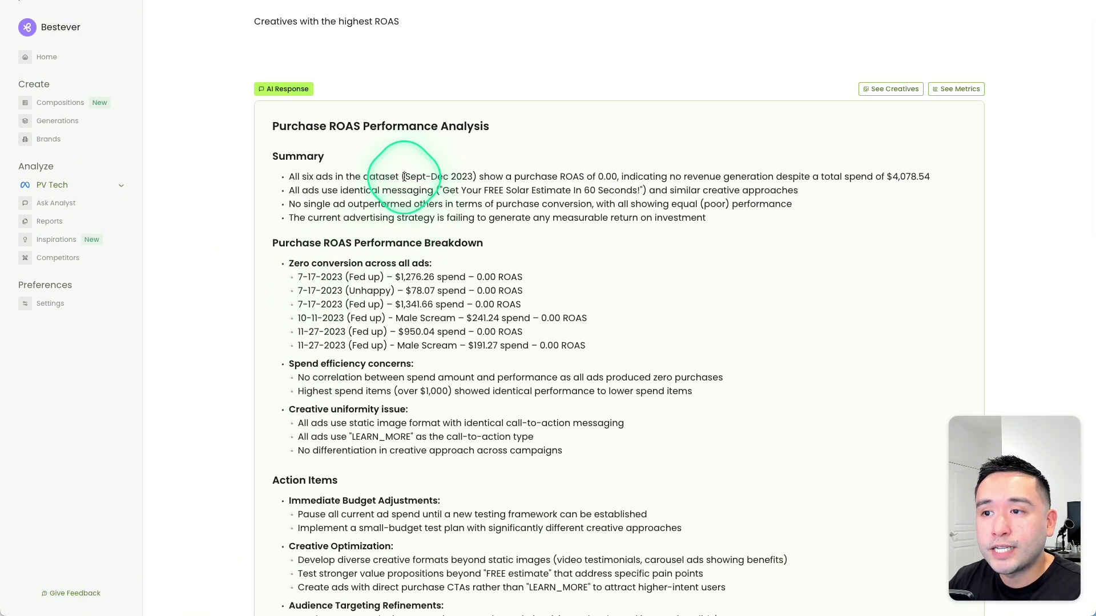
{"action": "left_click_drag", "start_coordinate": [405, 176], "coordinate": [474, 176]}
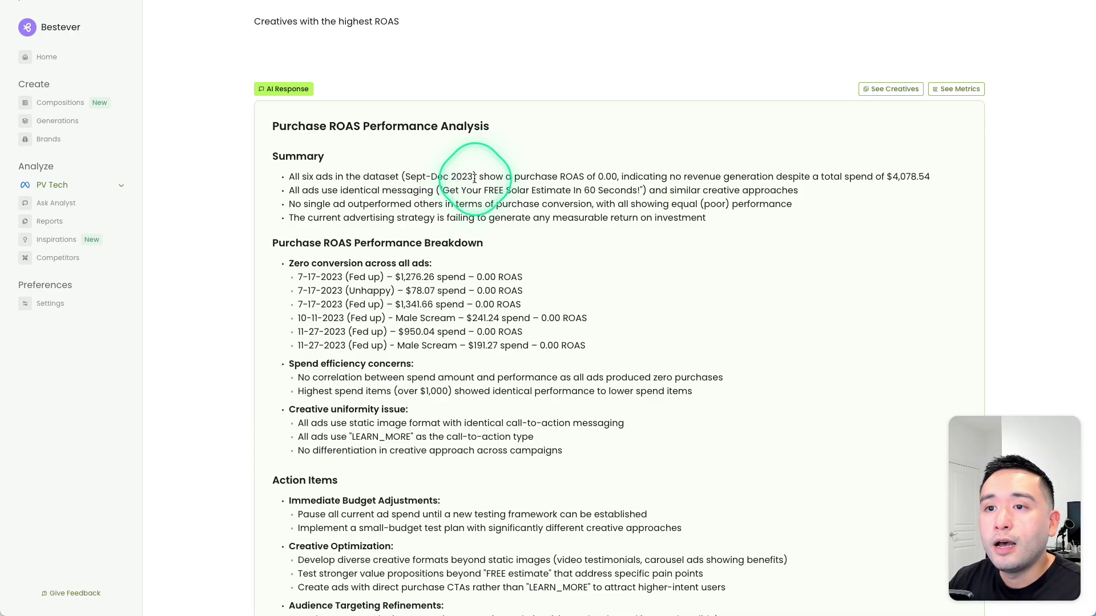
{"action": "left_click", "coordinate": [479, 182]}
{"action": "scroll", "coordinate": [479, 186], "scroll_direction": "down", "scroll_amount": 1}
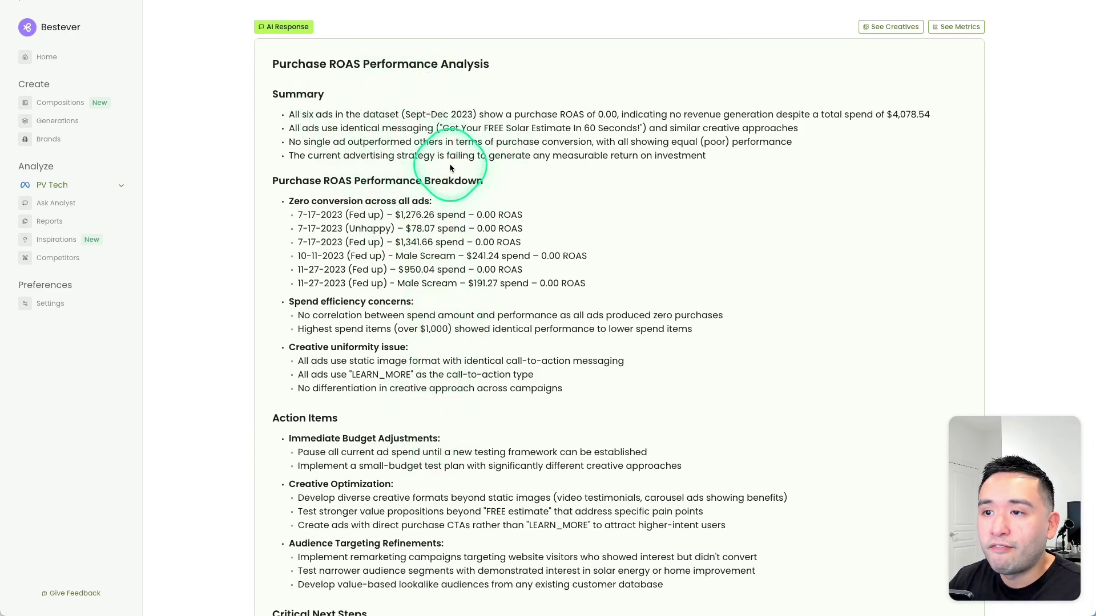
{"action": "scroll", "coordinate": [393, 374], "scroll_direction": "down", "scroll_amount": 1}
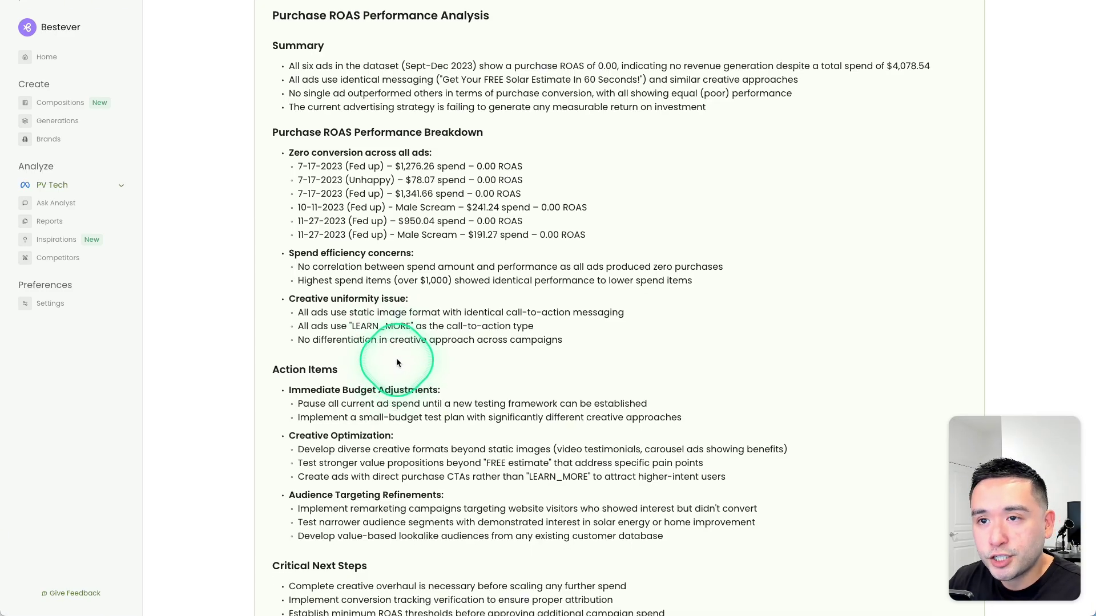
Review the report's title and description, and highlight the ads' spend and ROAS lines under "Zero conversion across all ads"
{"action": "scroll", "coordinate": [399, 359], "scroll_direction": "up", "scroll_amount": 1}
{"action": "left_click_drag", "start_coordinate": [327, 62], "coordinate": [450, 64]}
{"action": "left_click", "coordinate": [450, 63]}
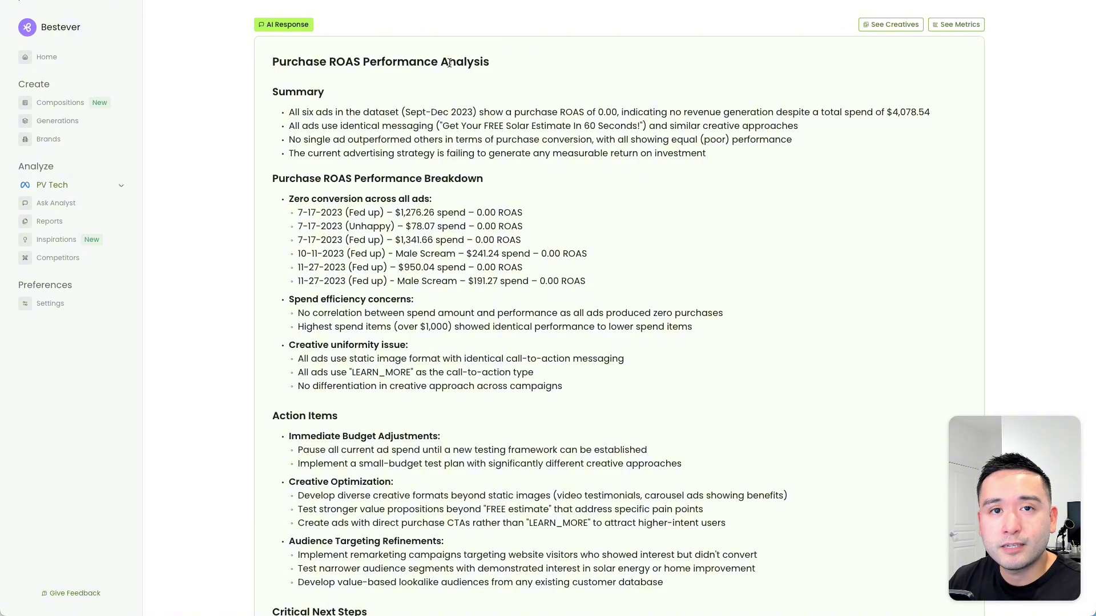
{"action": "scroll", "coordinate": [445, 85], "scroll_direction": "up", "scroll_amount": 2}
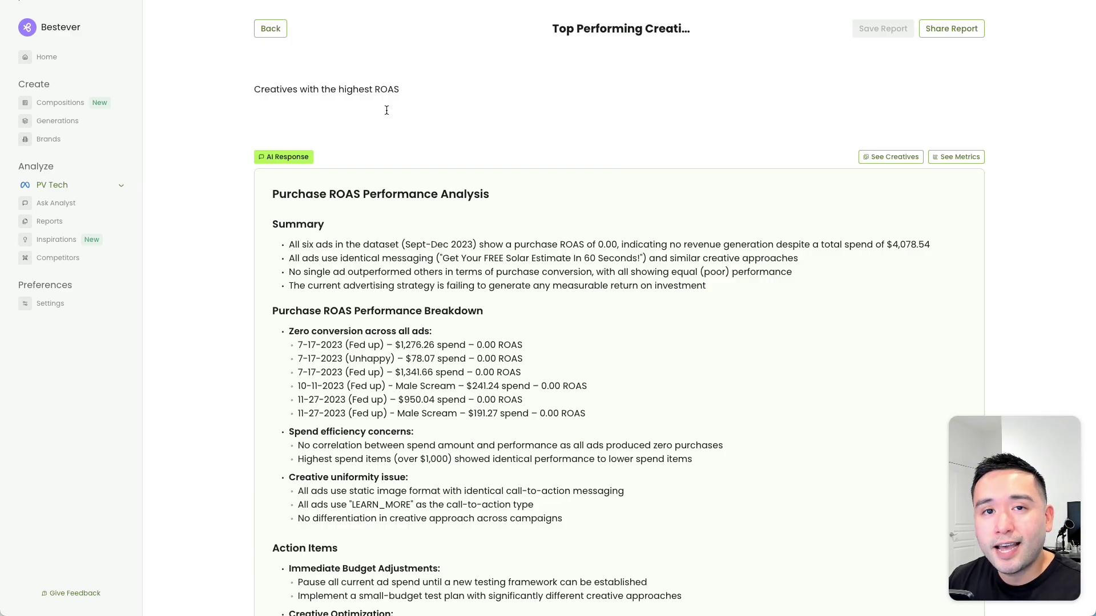
{"action": "scroll", "coordinate": [486, 240], "scroll_direction": "down", "scroll_amount": 2}
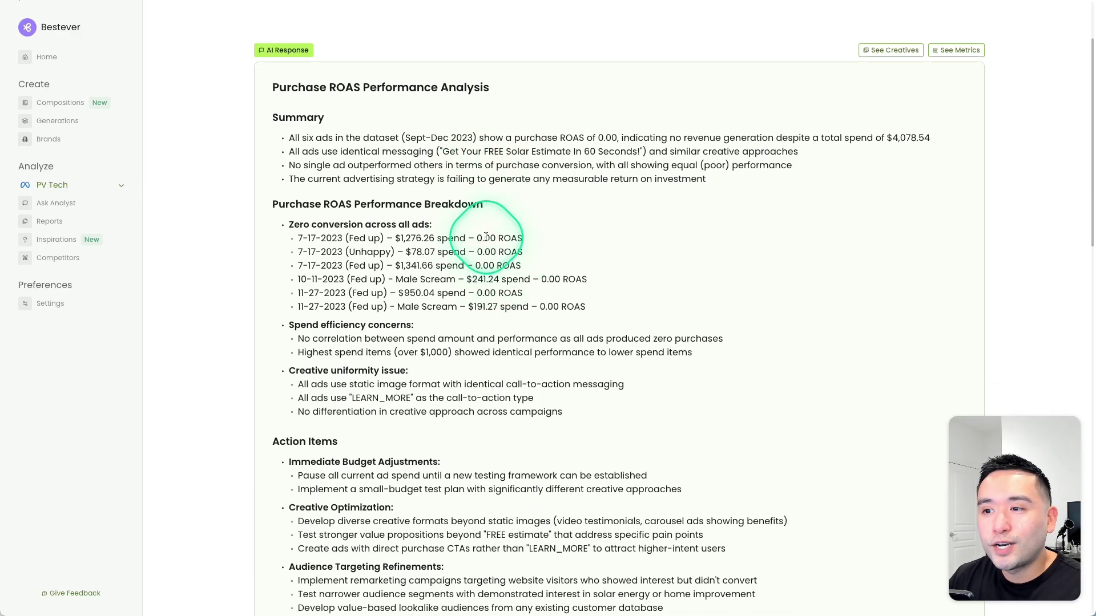
{"action": "left_click_drag", "start_coordinate": [479, 239], "coordinate": [517, 306]}
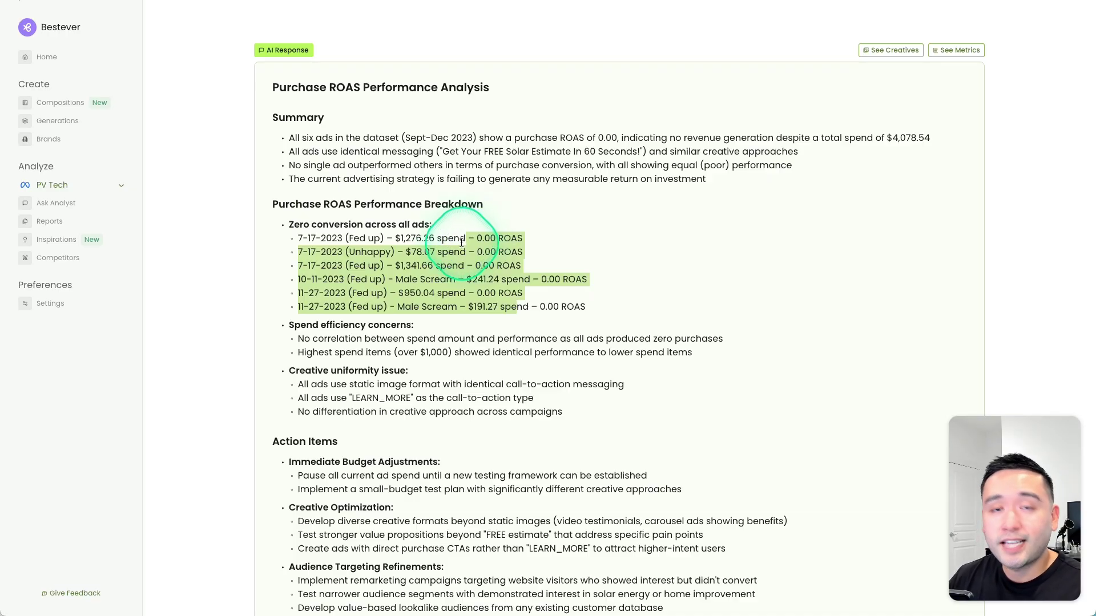
{"action": "left_click", "coordinate": [500, 246]}
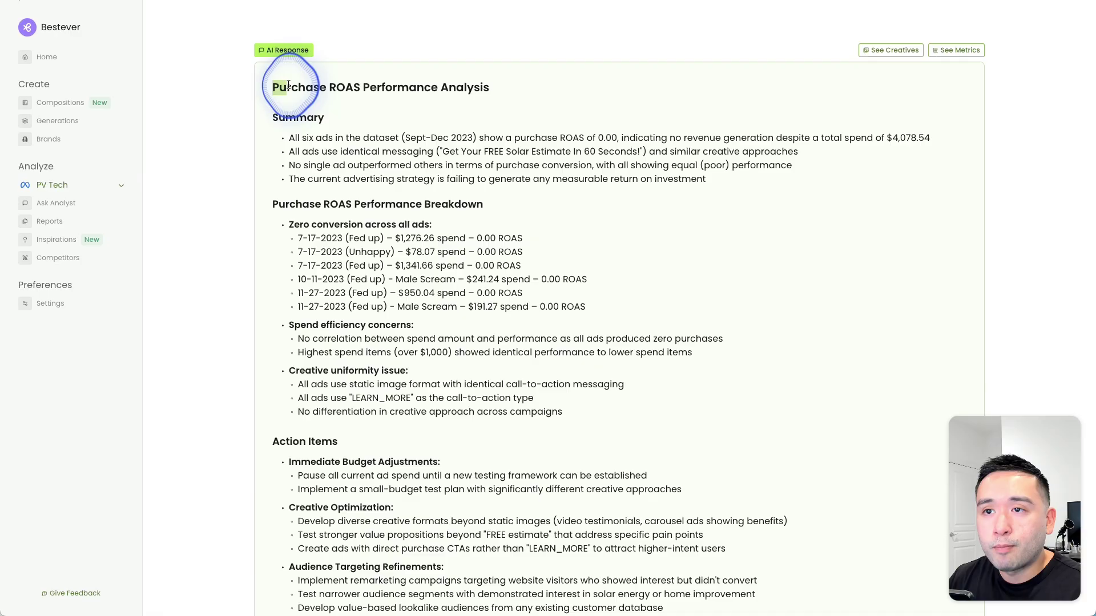
Read through the full response, highlighting the Purchase ROAS Performance Analysis, Purchase ROAS Performance Breakdown, Action Items and Critical Next Steps headings
{"action": "left_click_drag", "start_coordinate": [273, 87], "coordinate": [503, 90]}
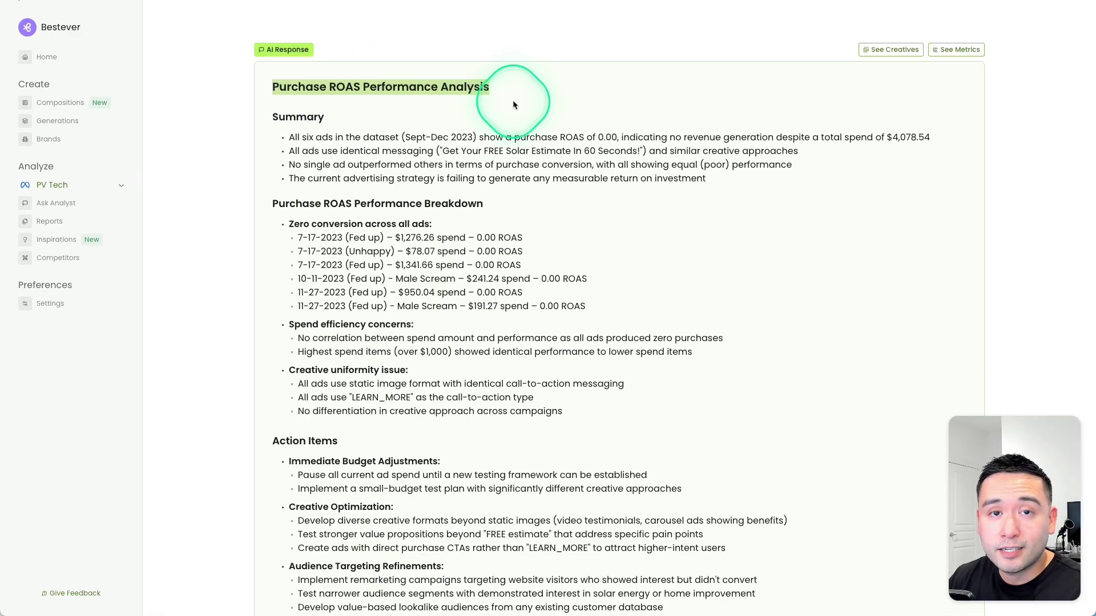
{"action": "scroll", "coordinate": [513, 102], "scroll_direction": "down", "scroll_amount": 2}
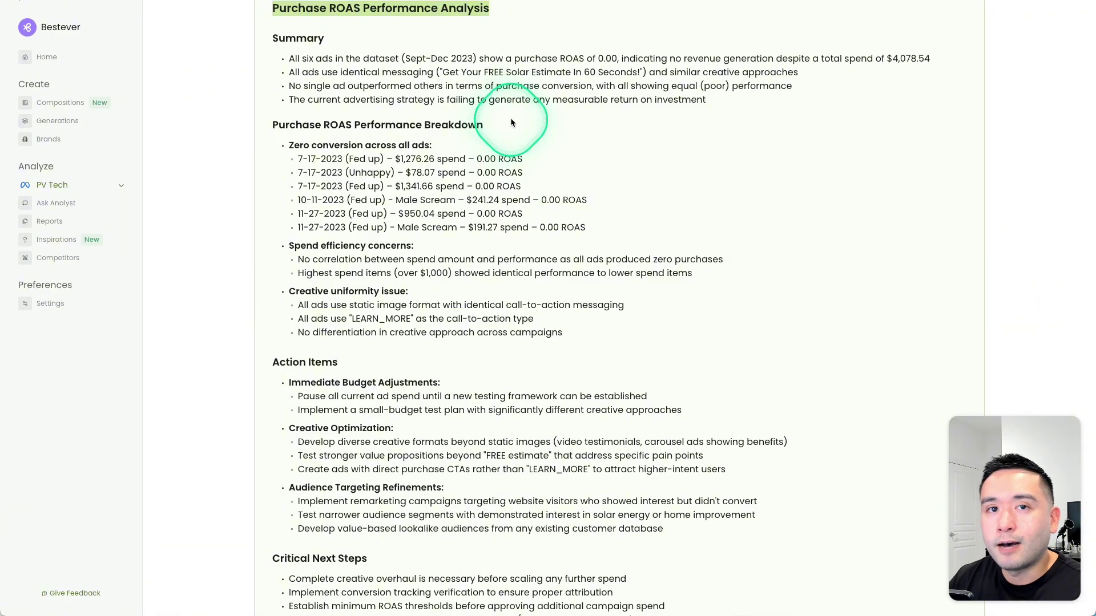
{"action": "left_click_drag", "start_coordinate": [273, 125], "coordinate": [484, 126]}
{"action": "scroll", "coordinate": [484, 130], "scroll_direction": "down", "scroll_amount": 3}
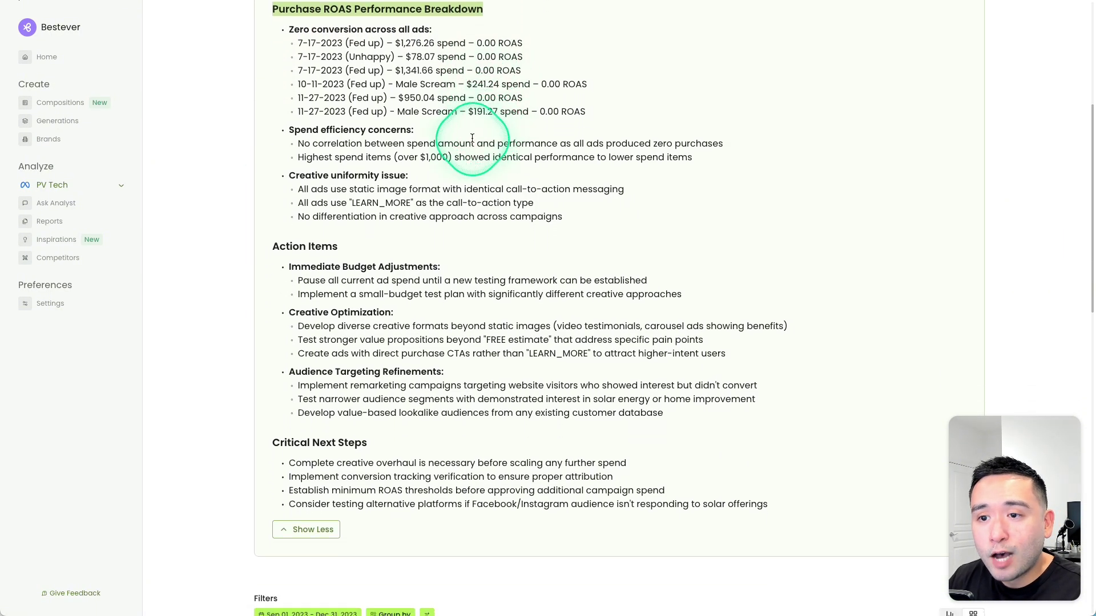
{"action": "left_click_drag", "start_coordinate": [280, 246], "coordinate": [333, 246]}
{"action": "scroll", "coordinate": [335, 246], "scroll_direction": "down", "scroll_amount": 1}
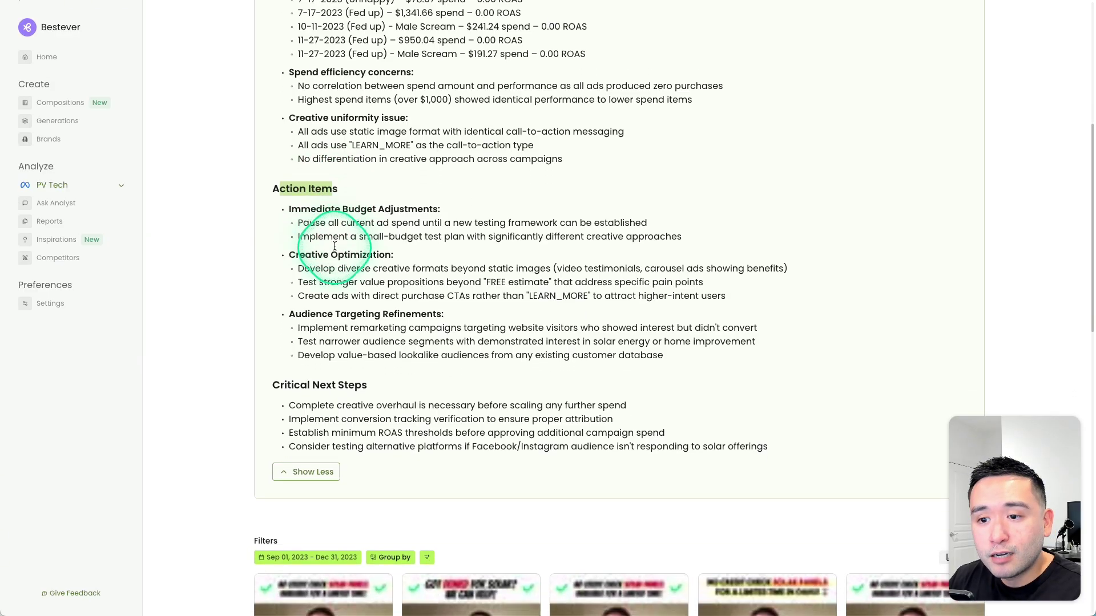
{"action": "scroll", "coordinate": [335, 246], "scroll_direction": "down", "scroll_amount": 1}
{"action": "left_click_drag", "start_coordinate": [294, 302], "coordinate": [371, 308]}
{"action": "scroll", "coordinate": [390, 328], "scroll_direction": "down", "scroll_amount": 1}
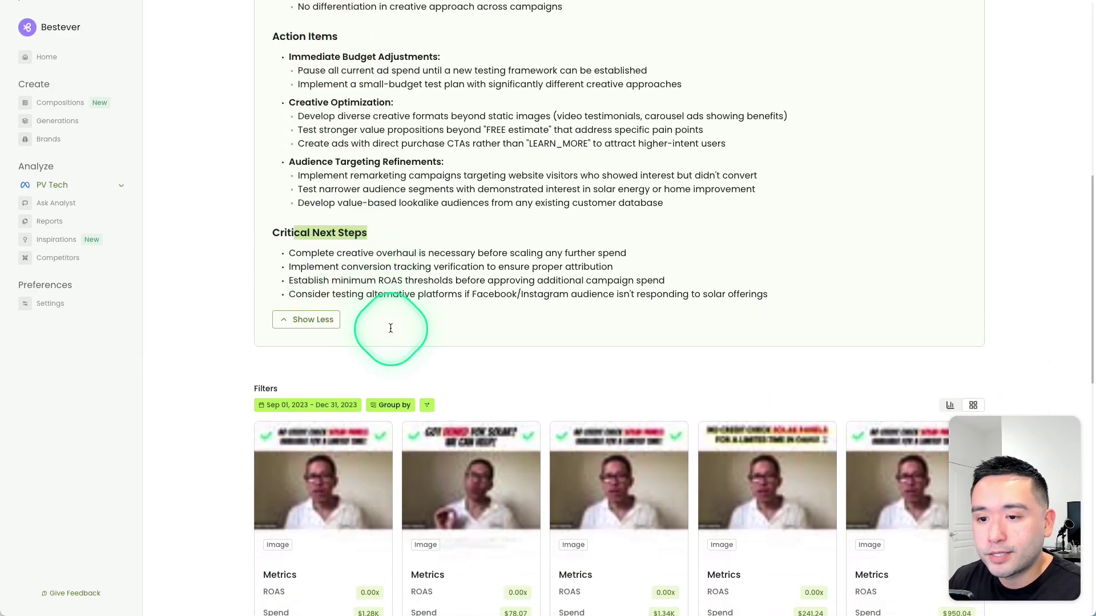
Examine the report's creative cards and the metrics table comparing each creative's ROAS and spend
{"action": "scroll", "coordinate": [391, 329], "scroll_direction": "down", "scroll_amount": 3}
{"action": "scroll", "coordinate": [336, 351], "scroll_direction": "down", "scroll_amount": 2}
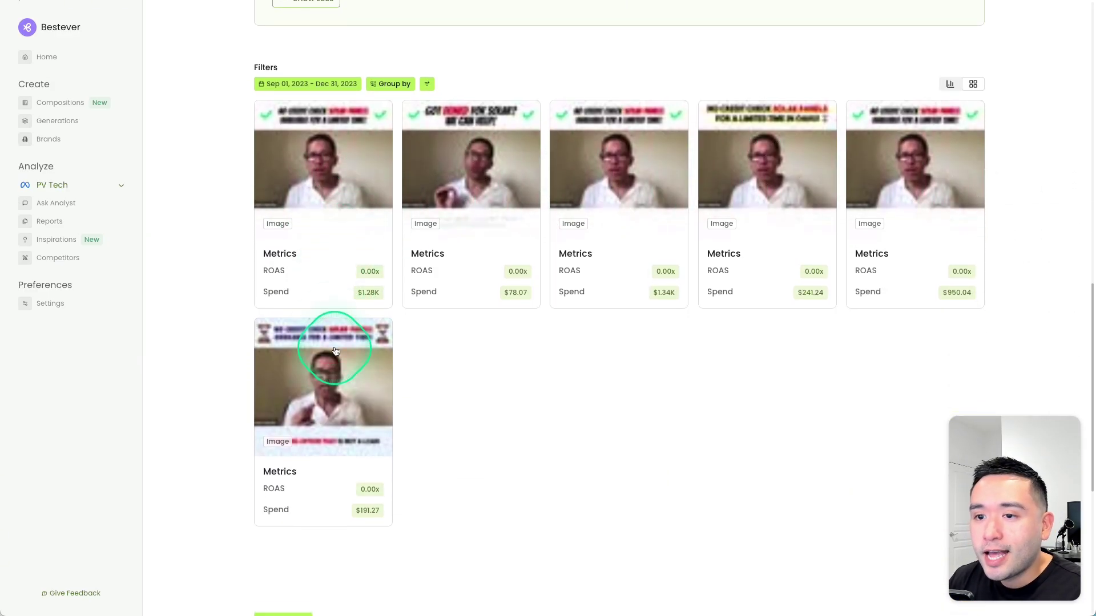
{"action": "scroll", "coordinate": [336, 351], "scroll_direction": "down", "scroll_amount": 1}
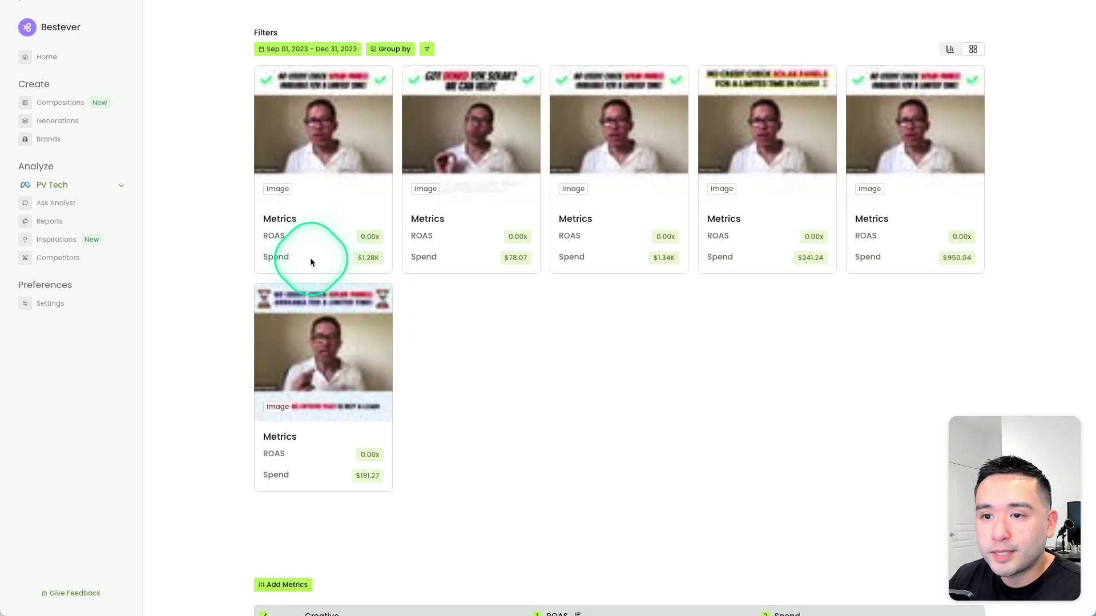
{"action": "scroll", "coordinate": [789, 265], "scroll_direction": "down", "scroll_amount": 2}
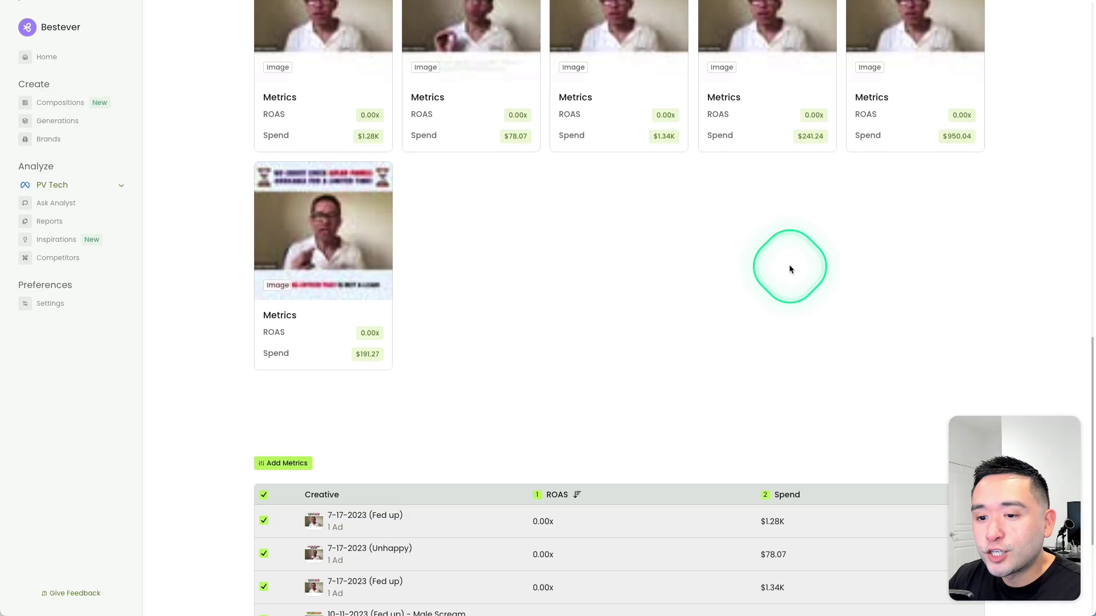
{"action": "scroll", "coordinate": [789, 265], "scroll_direction": "down", "scroll_amount": 2}
{"action": "scroll", "coordinate": [789, 264], "scroll_direction": "down", "scroll_amount": 1}
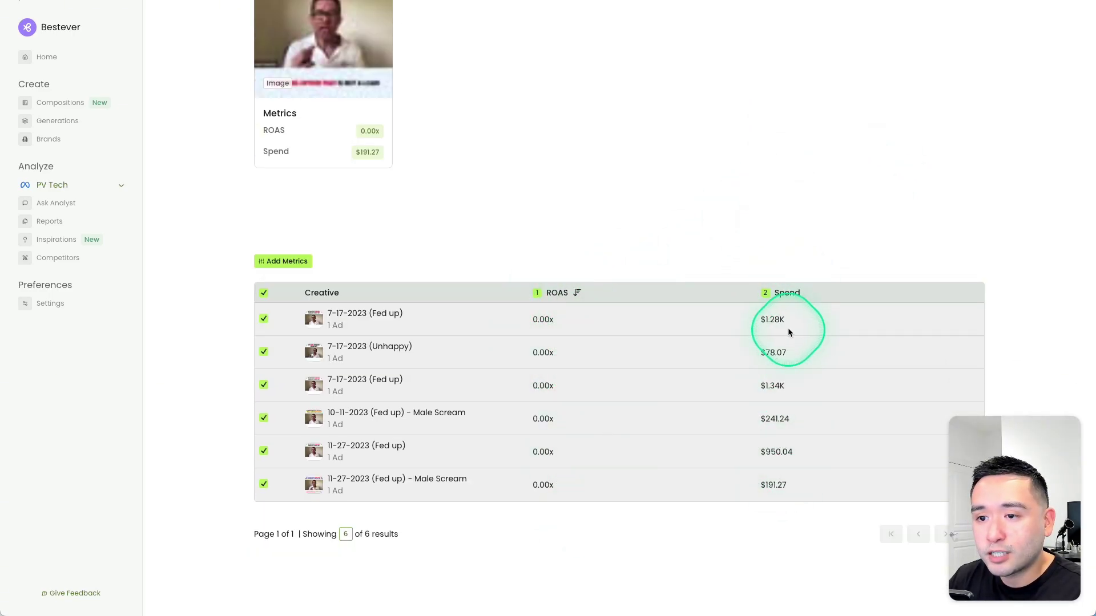
Return to the creative cards, open the details of the first creative, 7-17-2023 (Fed up), and review its ad preview and copy
{"action": "scroll", "coordinate": [655, 366], "scroll_direction": "up", "scroll_amount": 5}
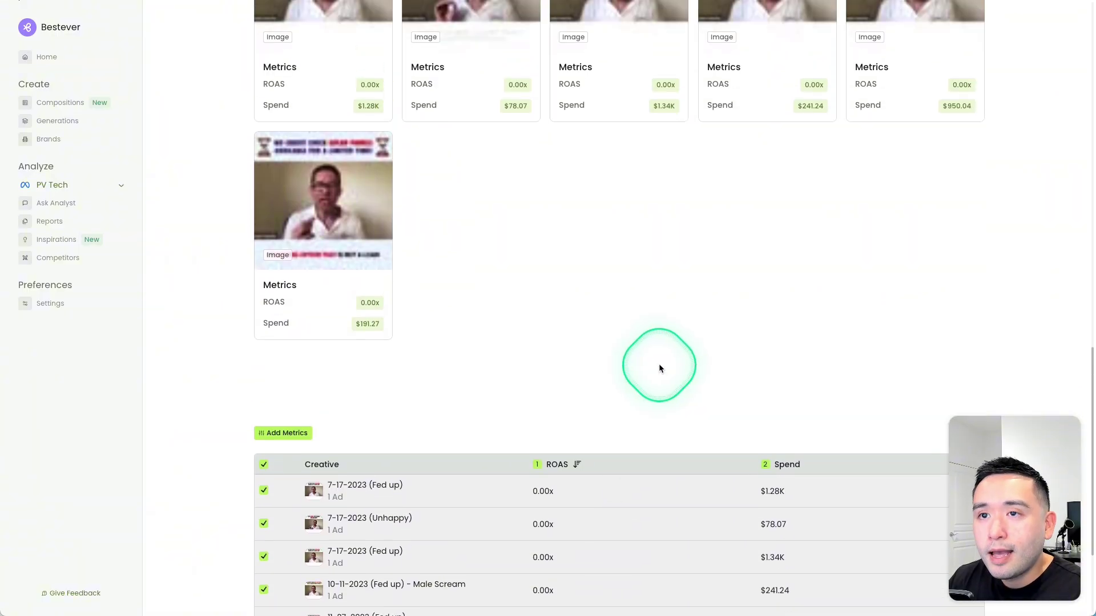
{"action": "scroll", "coordinate": [708, 406], "scroll_direction": "down", "scroll_amount": 1}
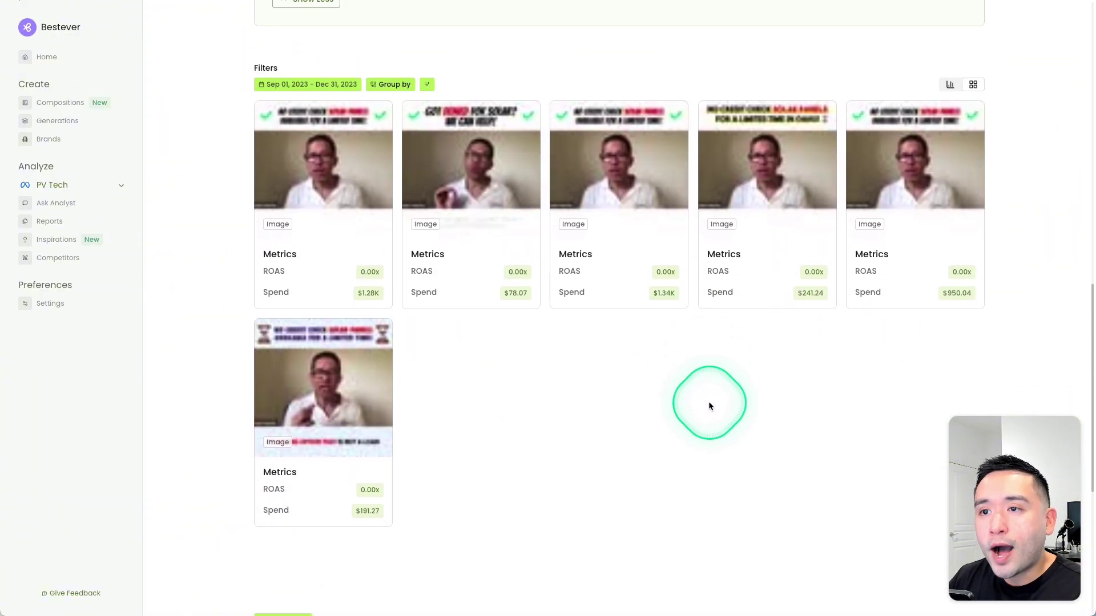
{"action": "left_click", "coordinate": [344, 164]}
{"action": "scroll", "coordinate": [898, 340], "scroll_direction": "down", "scroll_amount": 3}
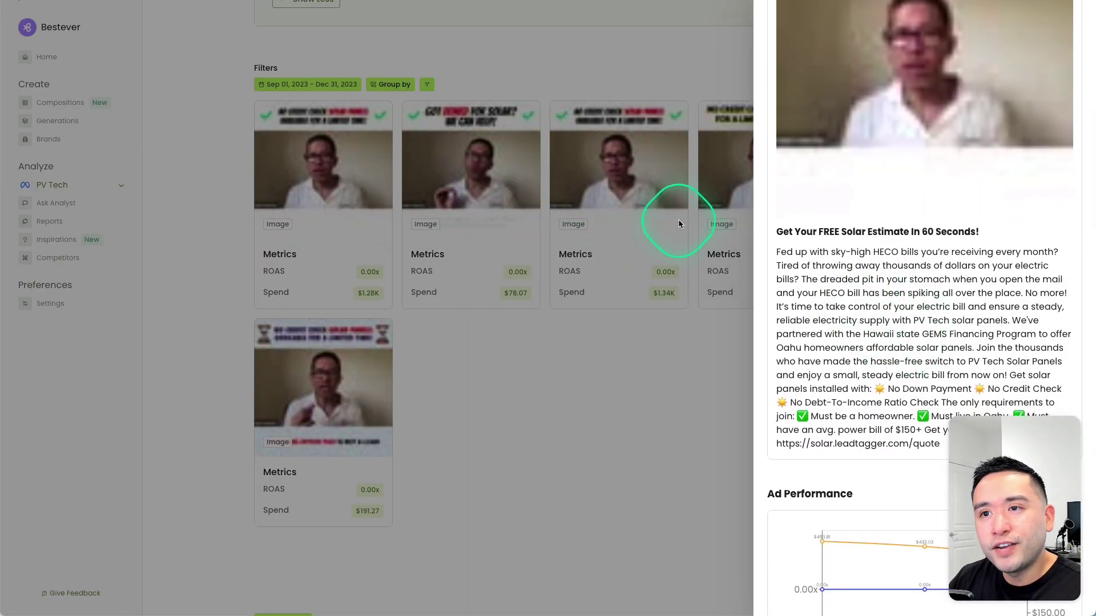
{"action": "scroll", "coordinate": [799, 228], "scroll_direction": "down", "scroll_amount": 3}
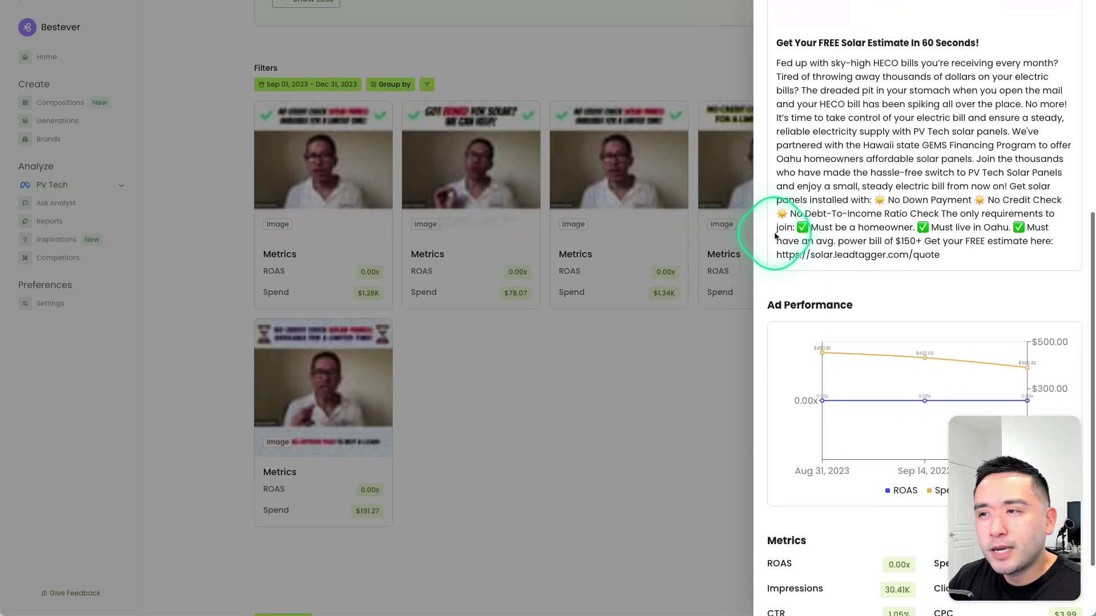
{"action": "scroll", "coordinate": [851, 220], "scroll_direction": "up", "scroll_amount": 6}
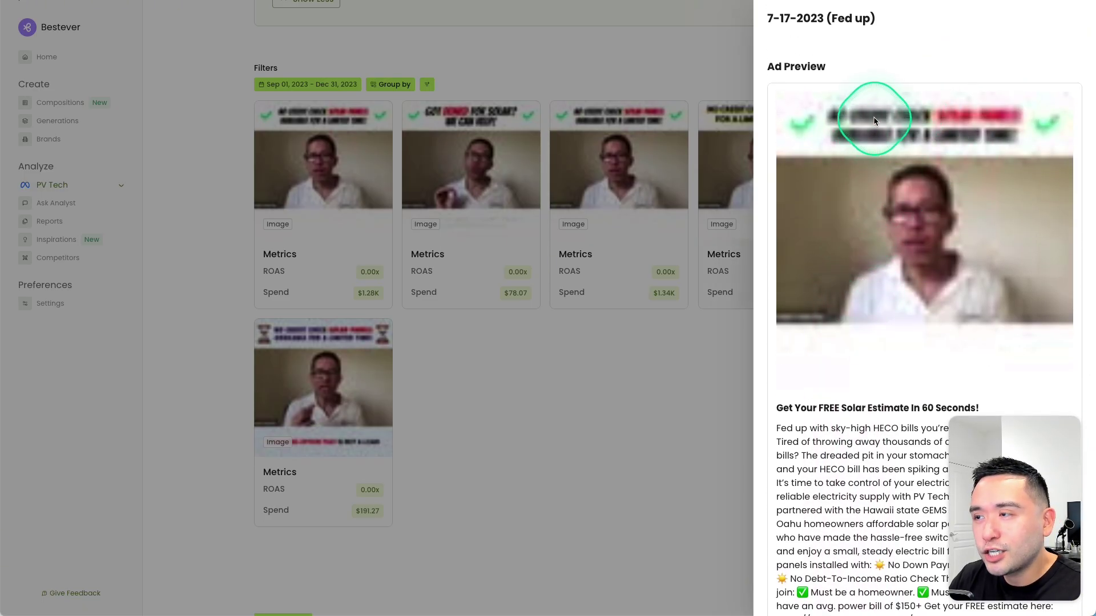
{"action": "scroll", "coordinate": [886, 142], "scroll_direction": "down", "scroll_amount": 3}
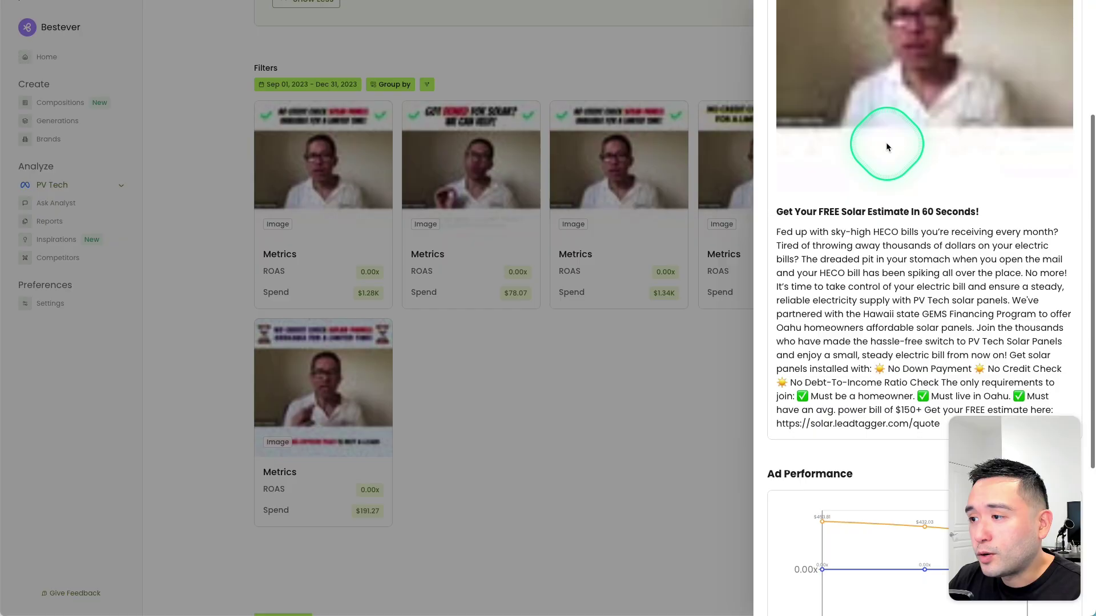
{"action": "scroll", "coordinate": [920, 127], "scroll_direction": "down", "scroll_amount": 2}
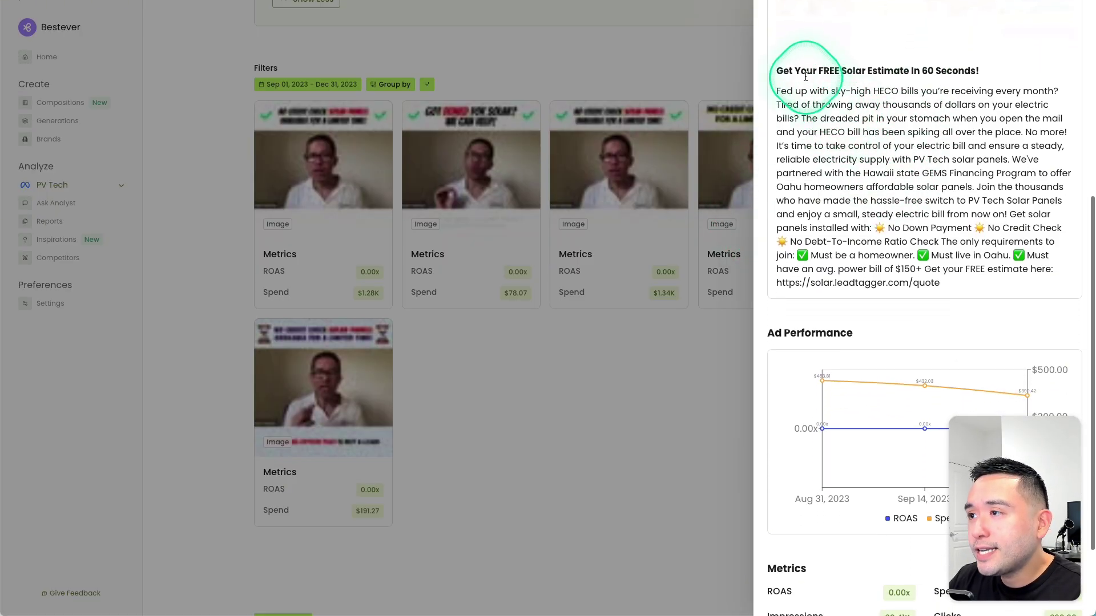
Highlight the ad's copy, review its Ad Performance, Metrics and Features sections, and close the creative's details
{"action": "mouse_move", "coordinate": [794, 77]}
{"action": "left_mouse_down"}
{"action": "mouse_move", "coordinate": [922, 227]}
{"action": "mouse_move", "coordinate": [906, 245]}
{"action": "mouse_move", "coordinate": [761, 54]}
{"action": "mouse_move", "coordinate": [793, 70]}
{"action": "left_mouse_up"}
{"action": "scroll", "coordinate": [926, 233], "scroll_direction": "down", "scroll_amount": 1}
{"action": "scroll", "coordinate": [799, 74], "scroll_direction": "down", "scroll_amount": 2}
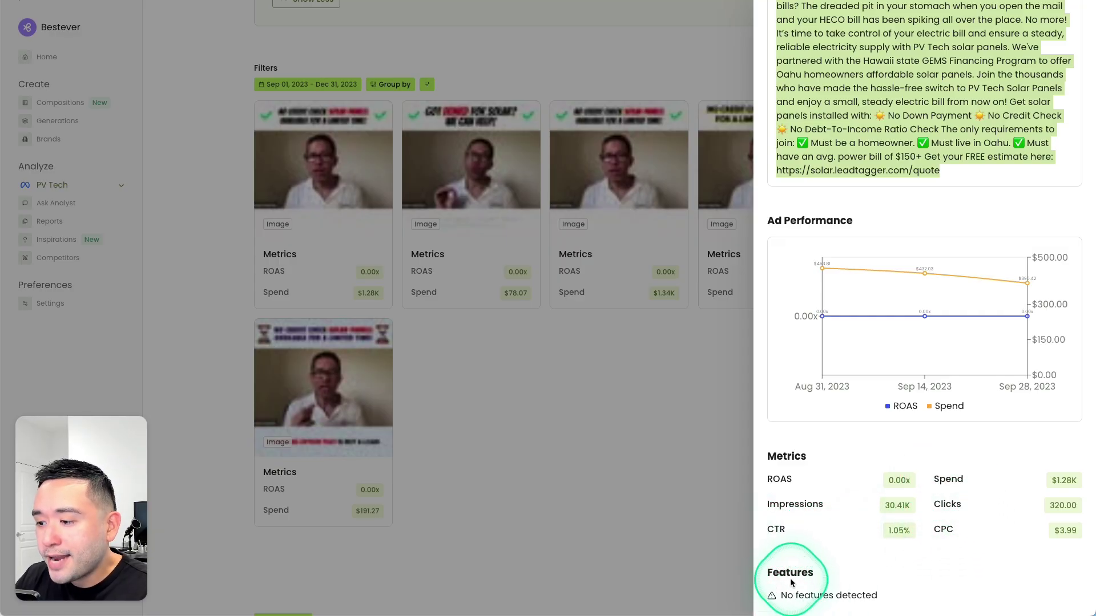
{"action": "left_click", "coordinate": [809, 576]}
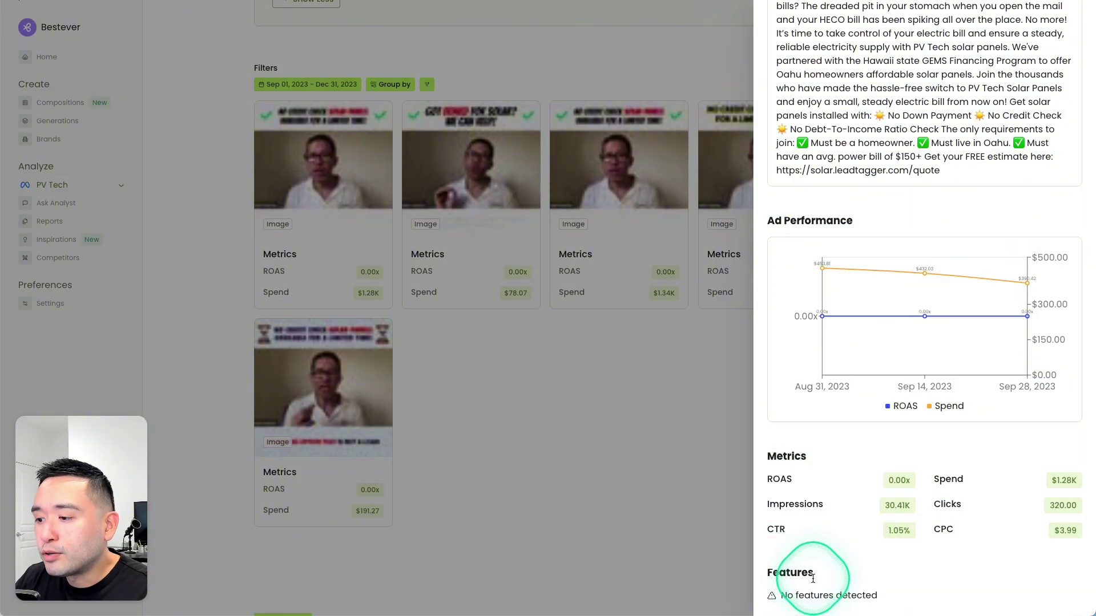
{"action": "scroll", "coordinate": [822, 573], "scroll_direction": "up", "scroll_amount": 8}
{"action": "left_click", "coordinate": [654, 427]}
Highlight the AI response from Purchase ROAS Performance Analysis through Creative Optimization, and read on through the rest of the report
{"action": "left_click_drag", "start_coordinate": [272, 132], "coordinate": [746, 564]}
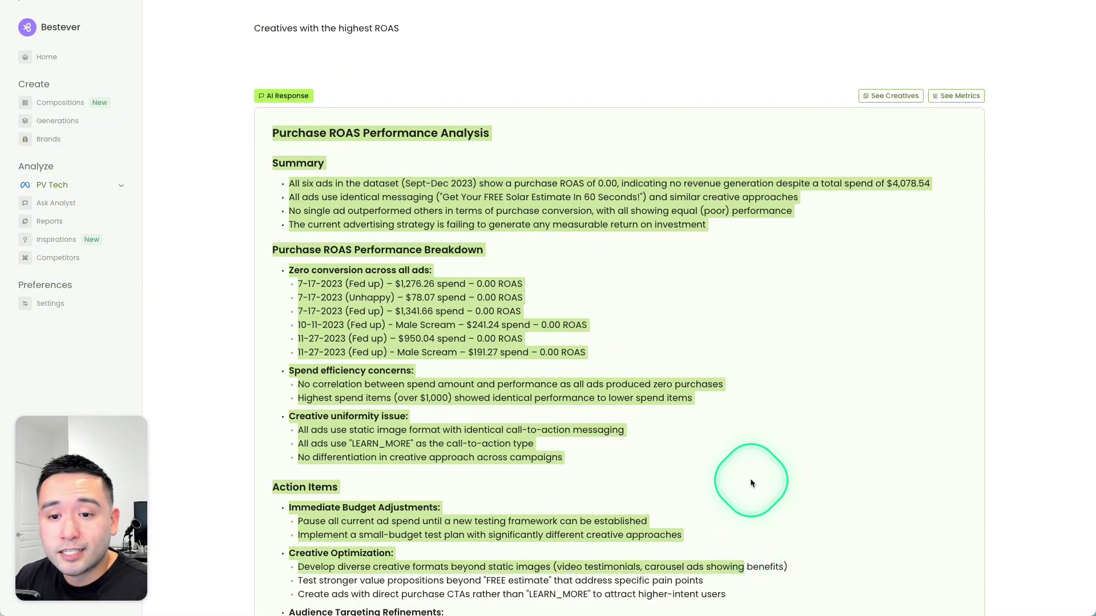
{"action": "left_click", "coordinate": [722, 471]}
{"action": "scroll", "coordinate": [722, 455], "scroll_direction": "down", "scroll_amount": 2}
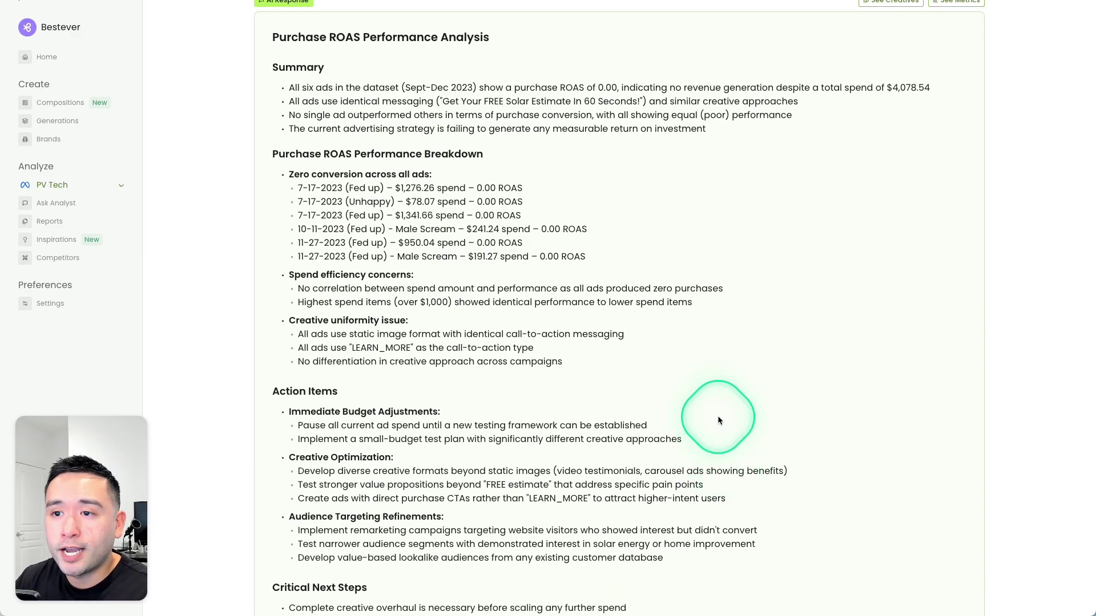
{"action": "scroll", "coordinate": [718, 415], "scroll_direction": "down", "scroll_amount": 1}
{"action": "scroll", "coordinate": [719, 420], "scroll_direction": "down", "scroll_amount": 4}
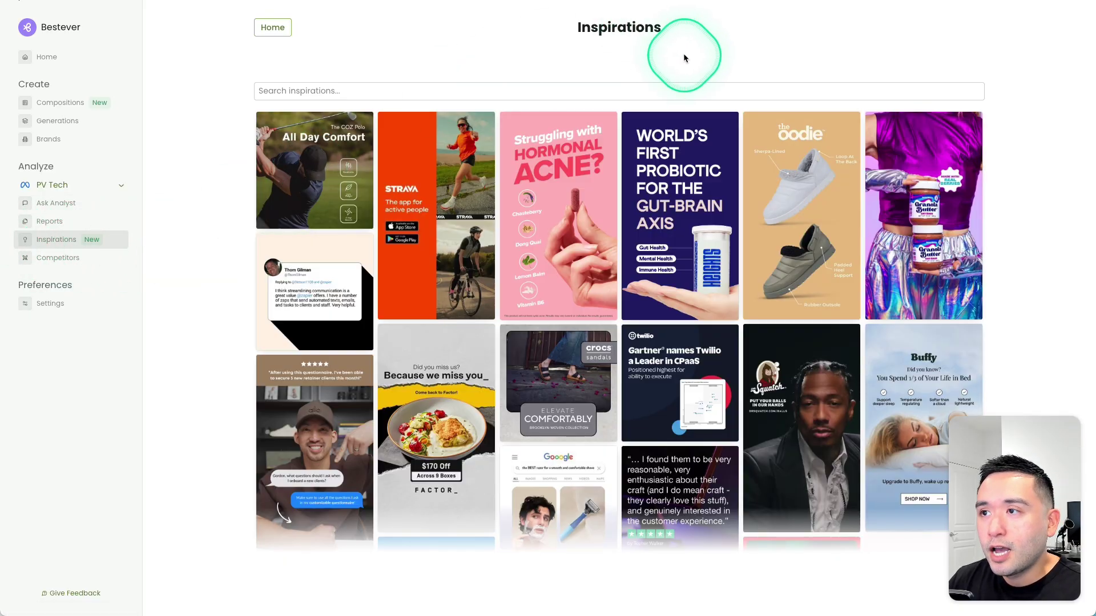
Browse the Inspirations gallery's ad examples and search it for "solar panels"
{"action": "scroll", "coordinate": [389, 165], "scroll_direction": "down", "scroll_amount": 2}
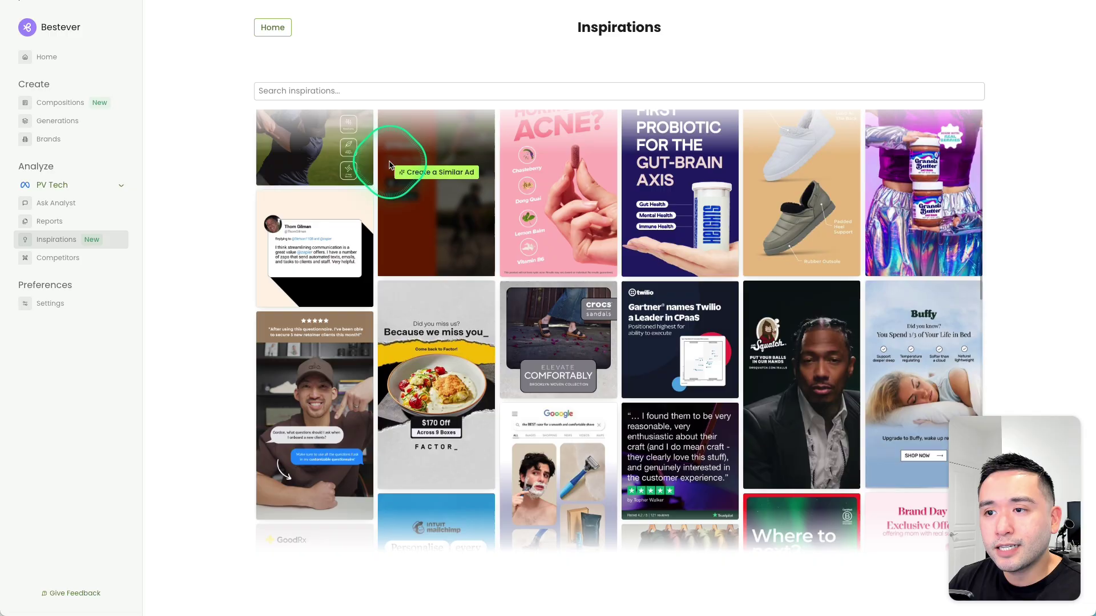
{"action": "scroll", "coordinate": [391, 157], "scroll_direction": "down", "scroll_amount": 2}
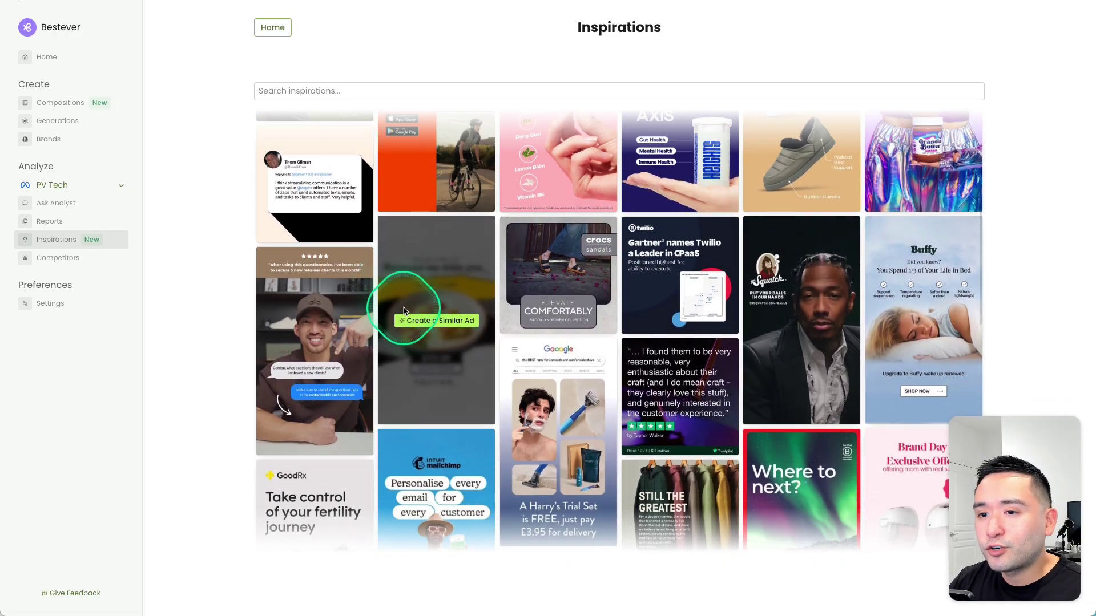
{"action": "scroll", "coordinate": [404, 312], "scroll_direction": "down", "scroll_amount": 8}
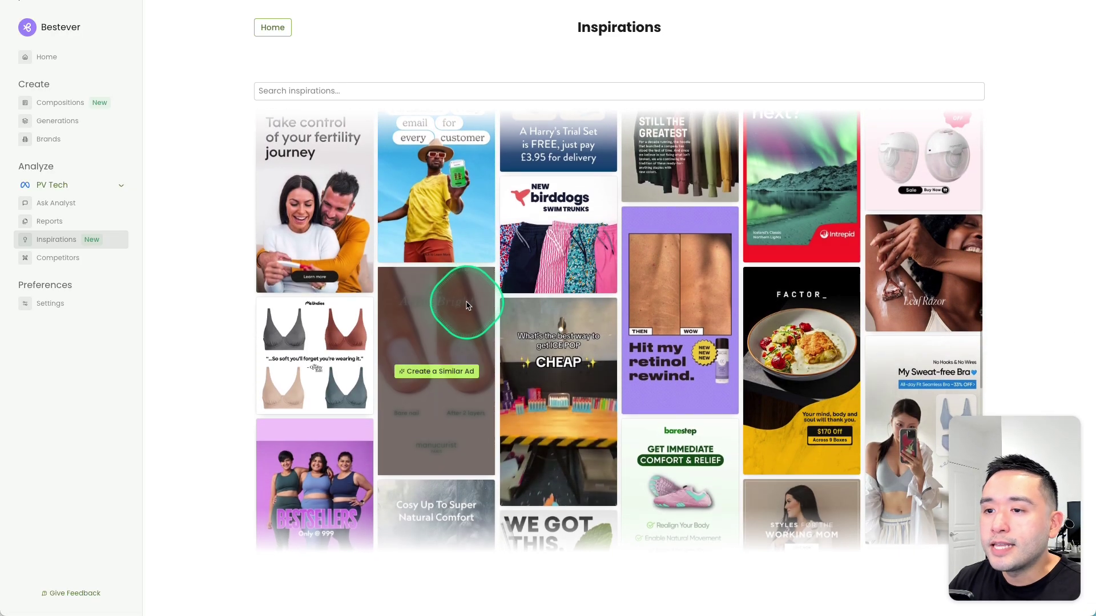
{"action": "scroll", "coordinate": [466, 306], "scroll_direction": "up", "scroll_amount": 12}
{"action": "left_click", "coordinate": [362, 93]}
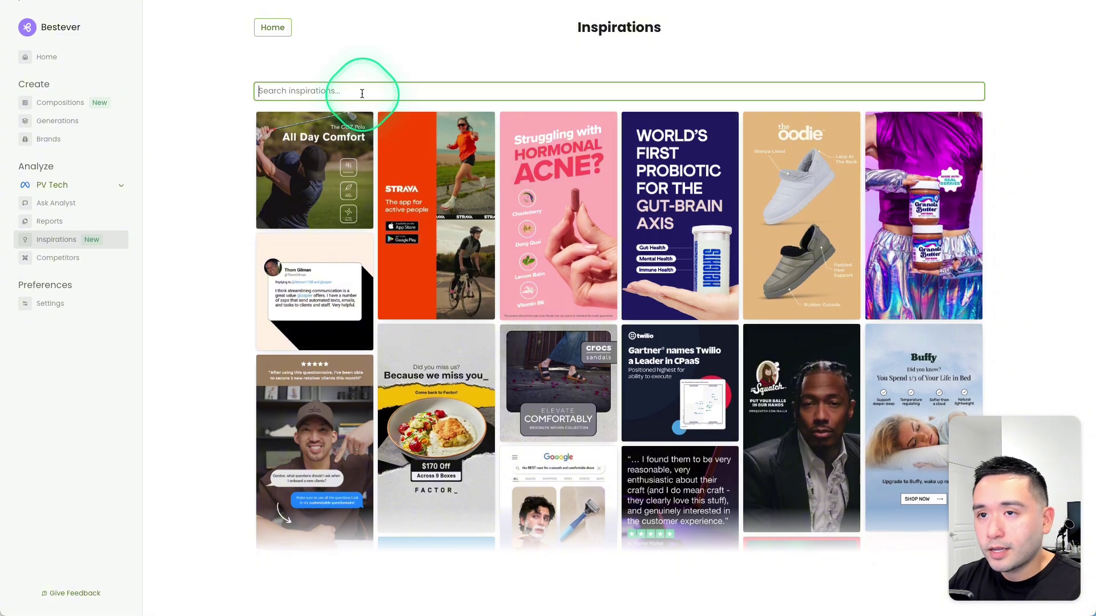
{"action": "type", "text": "solar panels"}
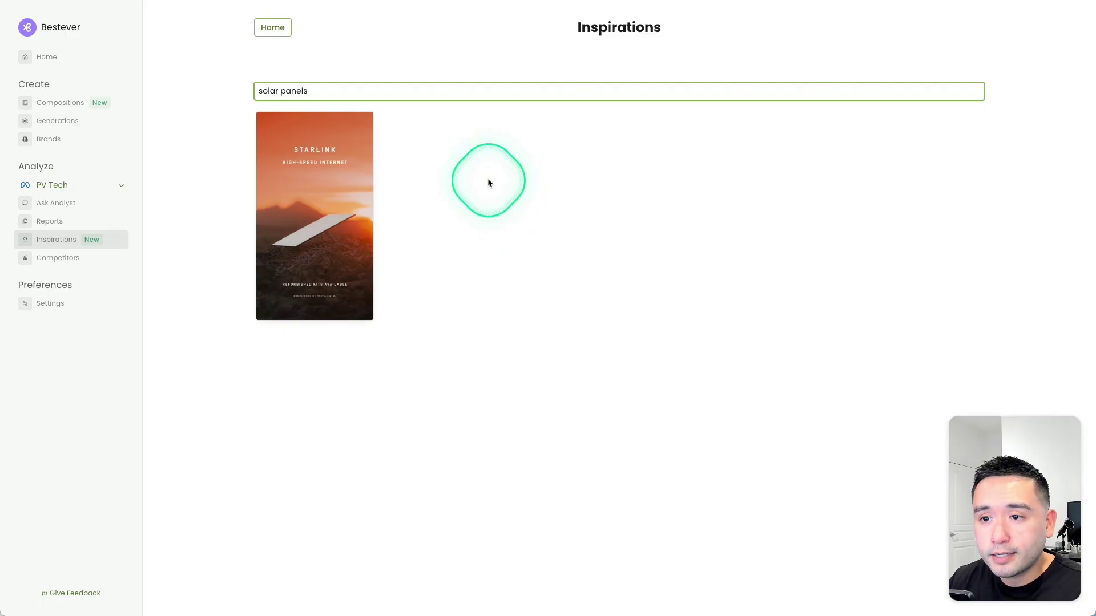
Clear the previous search term and search the inspirations for "dental implants"
{"action": "key", "text": "BackSpace"}
{"action": "key", "text": "BackSpace"}
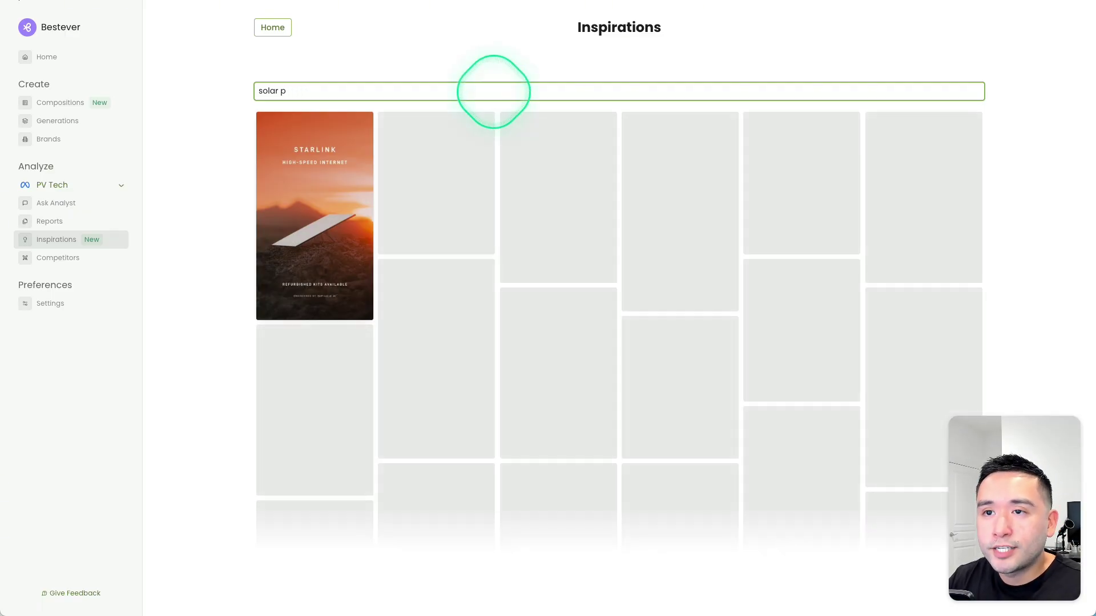
{"action": "key", "text": "BackSpace"}
{"action": "key", "text": "BackSpace"}
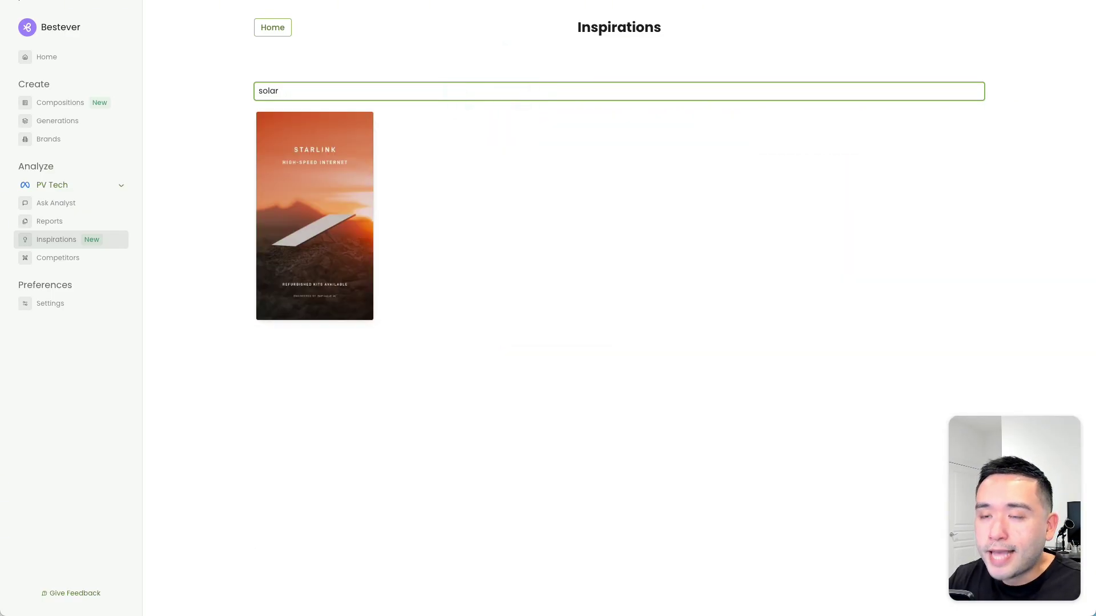
{"action": "key", "text": "BackSpace"}
{"action": "key", "text": "BackSpace"}
{"action": "key", "text": "BackSpace"}
{"action": "key", "text": "BackSpace"}
{"action": "key", "text": "BackSpace"}
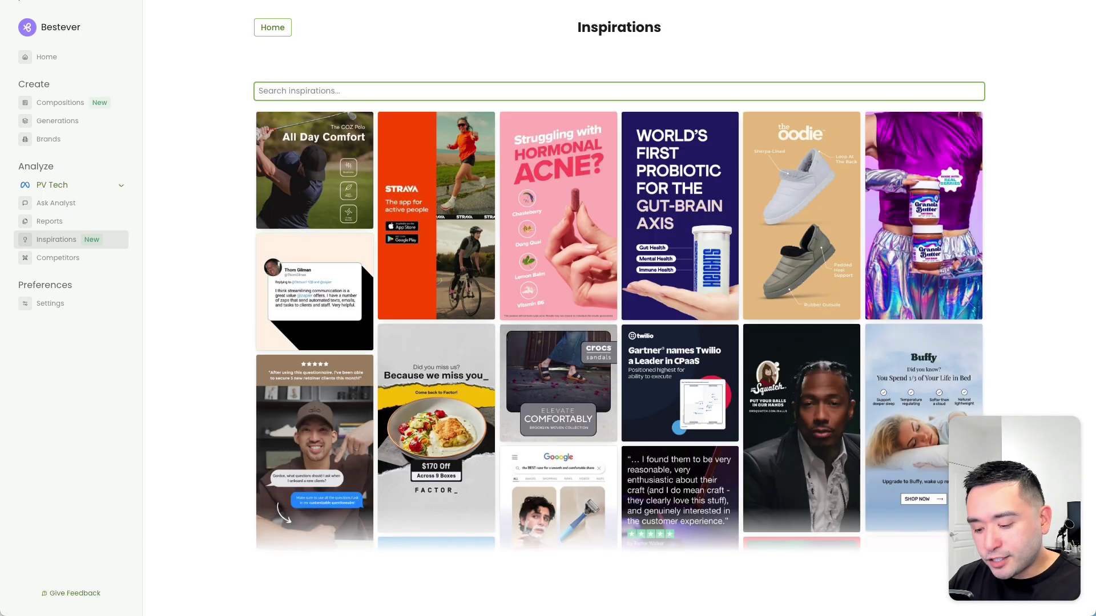
{"action": "type", "text": "dent"}
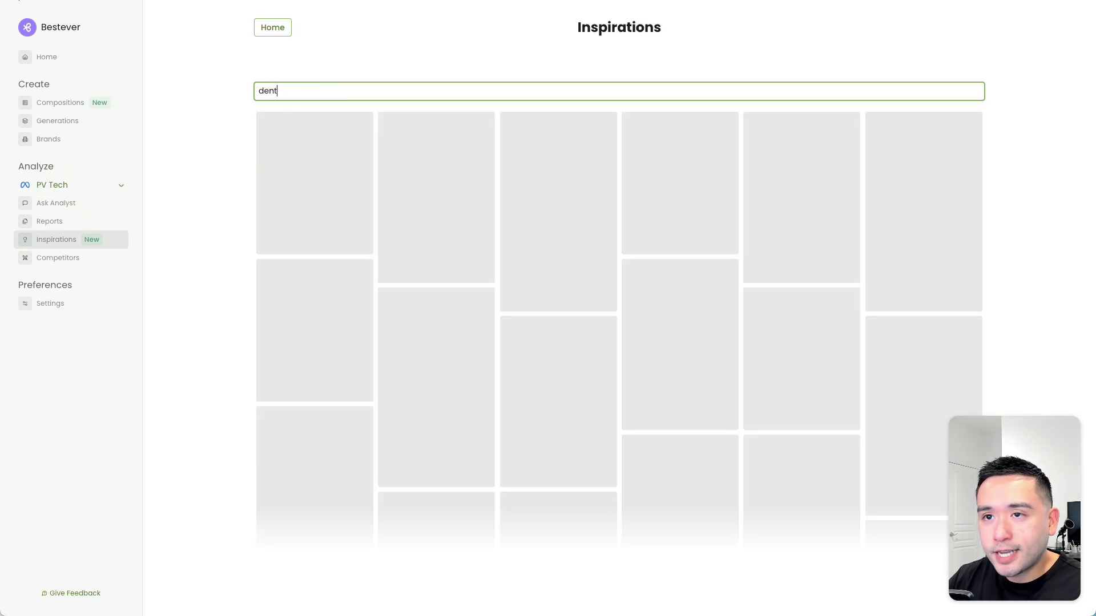
{"action": "type", "text": "al implants"}
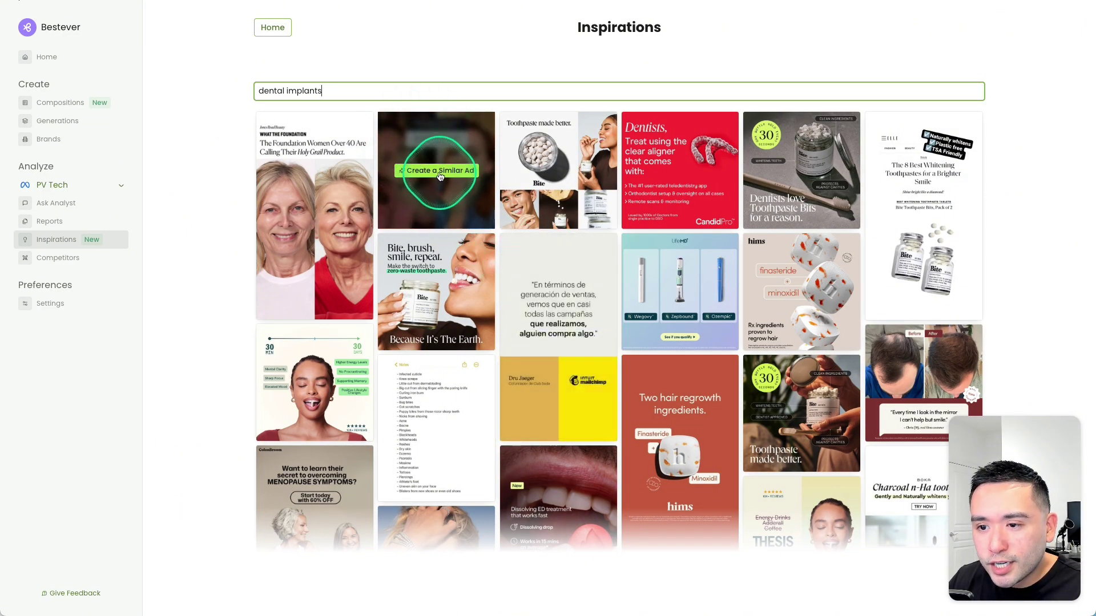
Browse through the dental implants results and examine the ad designs that could serve as a basis for a similar ad
{"action": "scroll", "coordinate": [440, 176], "scroll_direction": "down", "scroll_amount": 1}
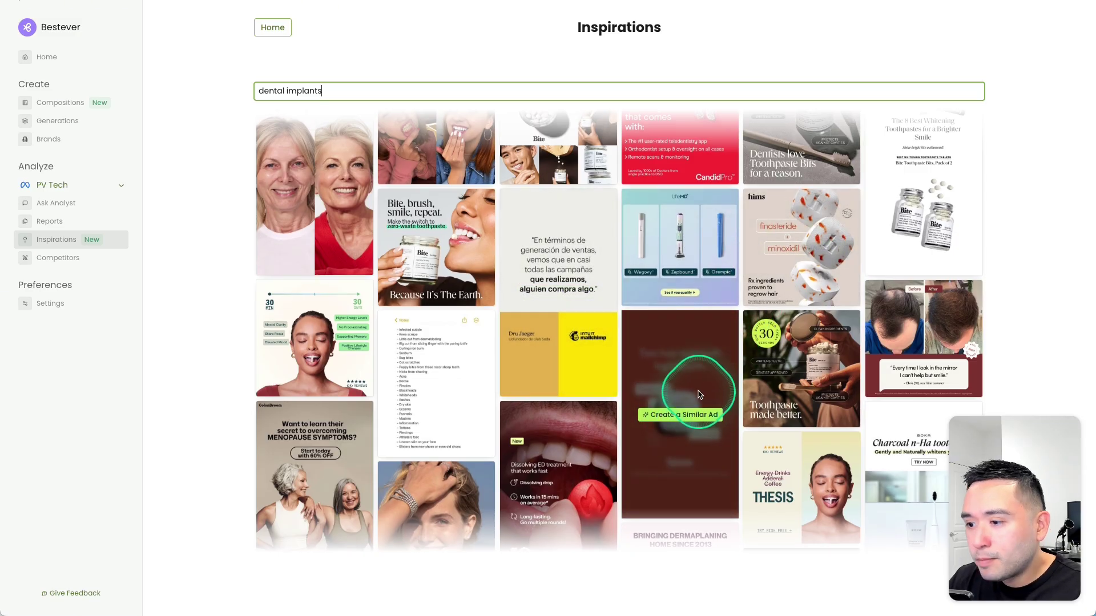
{"action": "scroll", "coordinate": [772, 357], "scroll_direction": "down", "scroll_amount": 2}
{"action": "scroll", "coordinate": [771, 358], "scroll_direction": "down", "scroll_amount": 7}
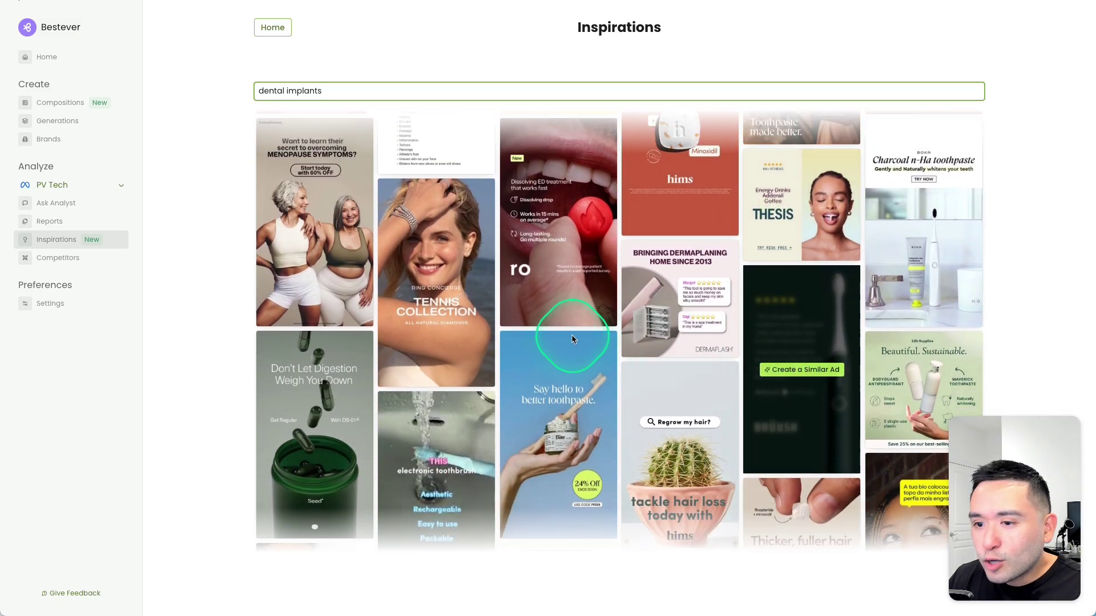
{"action": "scroll", "coordinate": [614, 366], "scroll_direction": "down", "scroll_amount": 6}
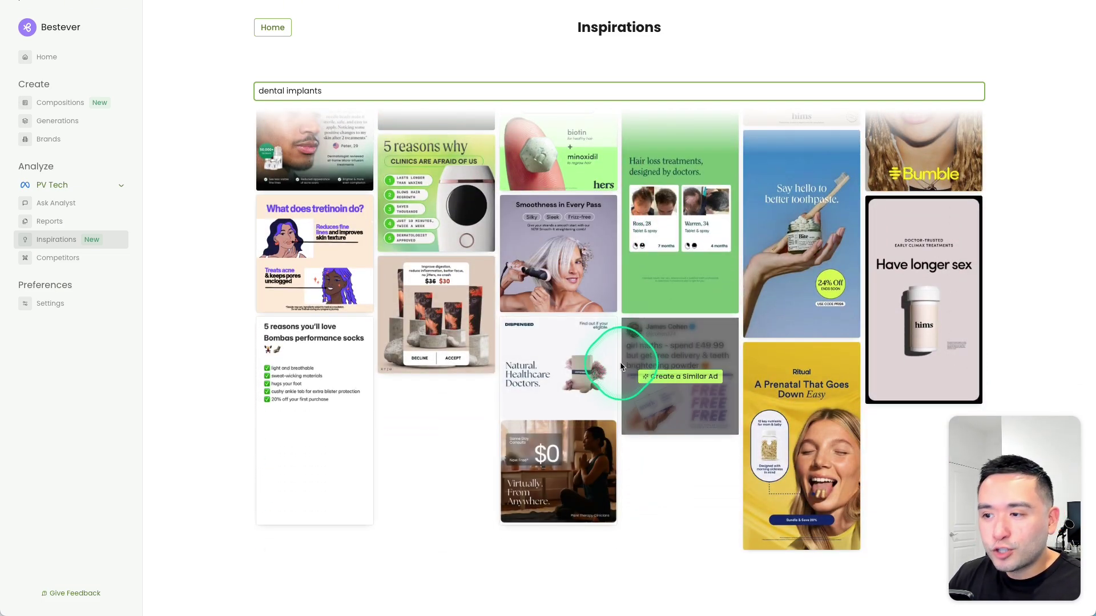
{"action": "scroll", "coordinate": [624, 363], "scroll_direction": "up", "scroll_amount": 1}
{"action": "scroll", "coordinate": [622, 365], "scroll_direction": "up", "scroll_amount": 14}
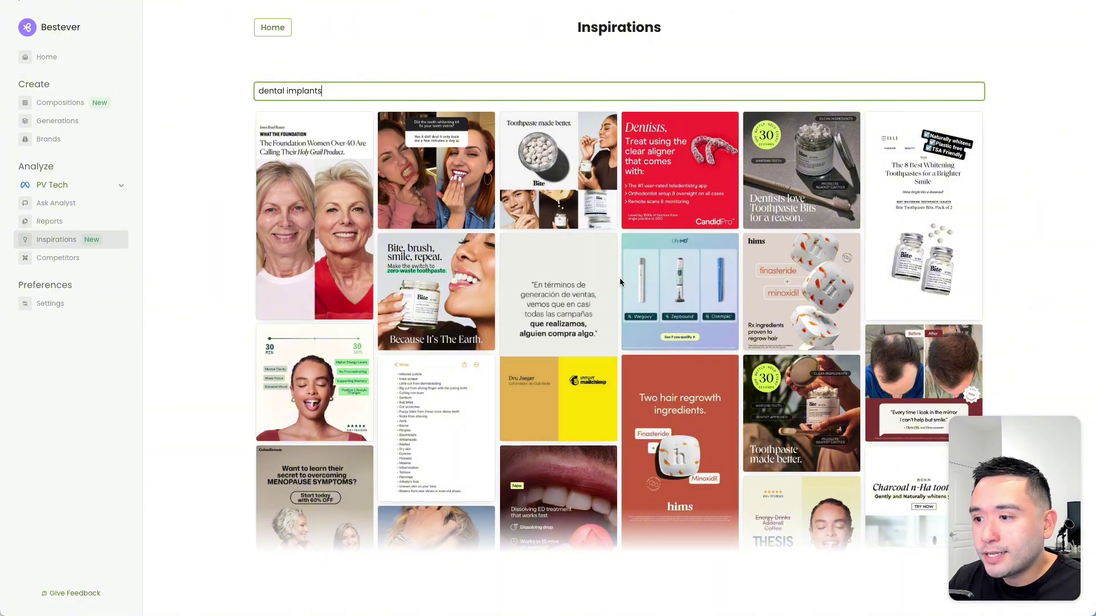
{"action": "scroll", "coordinate": [628, 286], "scroll_direction": "down", "scroll_amount": 3}
{"action": "scroll", "coordinate": [750, 370], "scroll_direction": "down", "scroll_amount": 5}
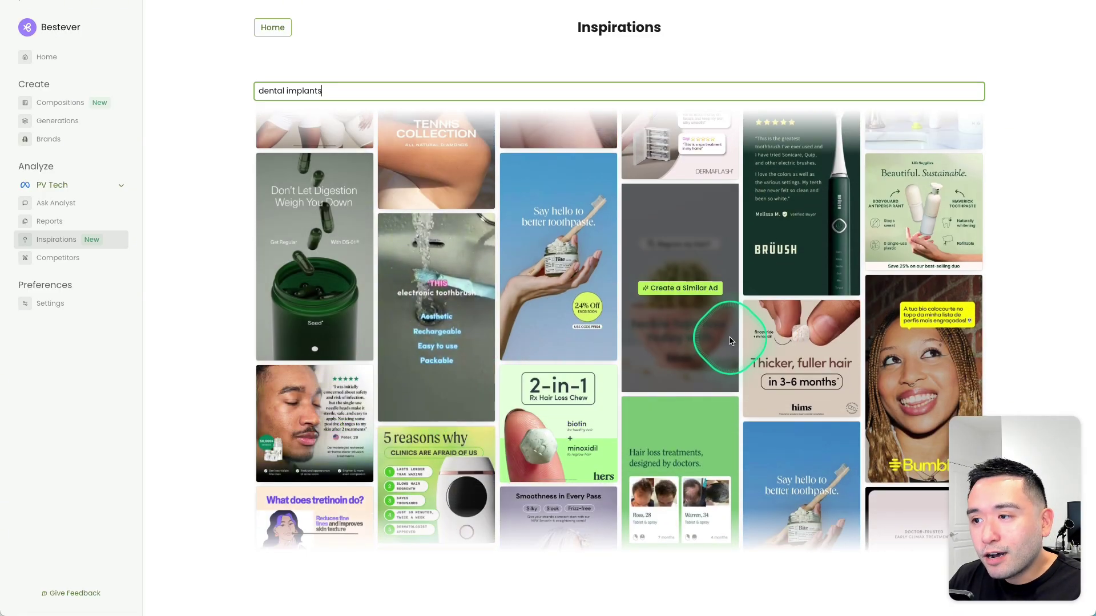
{"action": "scroll", "coordinate": [822, 331], "scroll_direction": "up", "scroll_amount": 1}
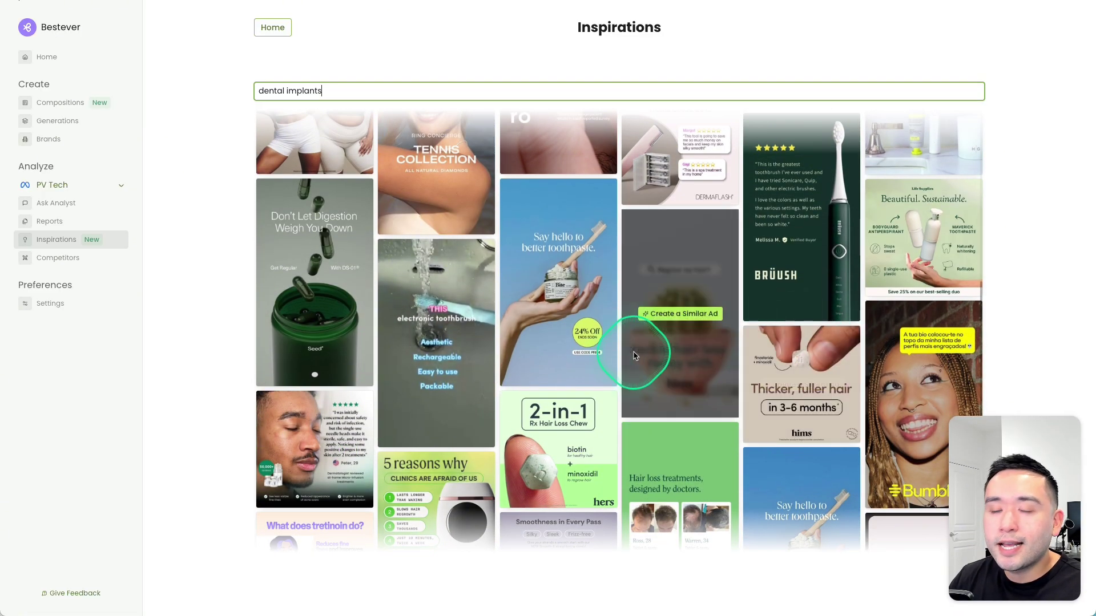
{"action": "scroll", "coordinate": [638, 358], "scroll_direction": "up", "scroll_amount": 3}
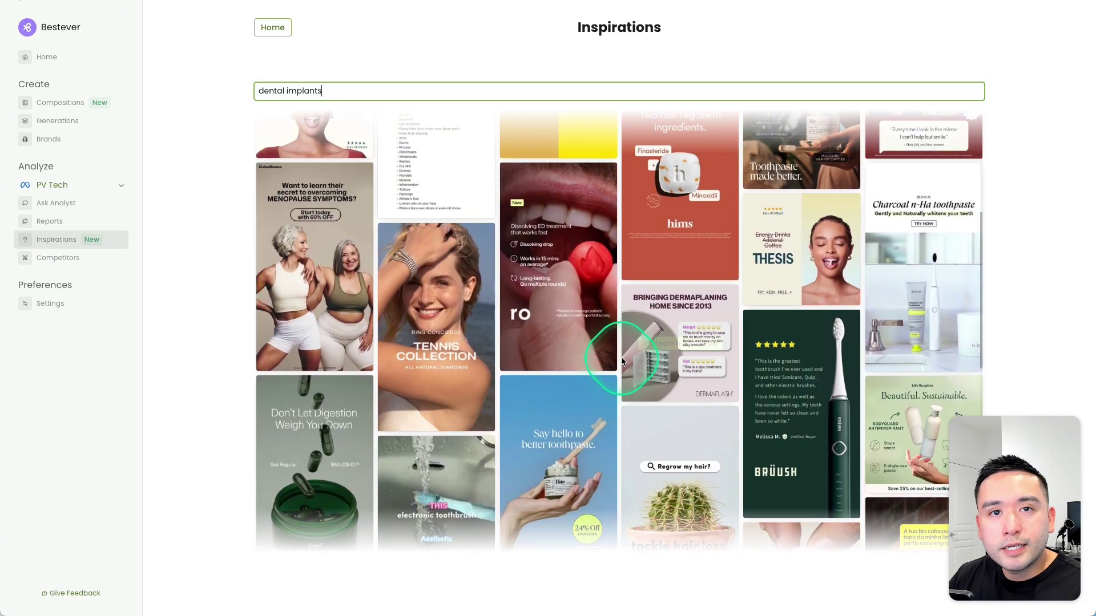
{"action": "scroll", "coordinate": [638, 359], "scroll_direction": "up", "scroll_amount": 1}
{"action": "scroll", "coordinate": [638, 358], "scroll_direction": "up", "scroll_amount": 1}
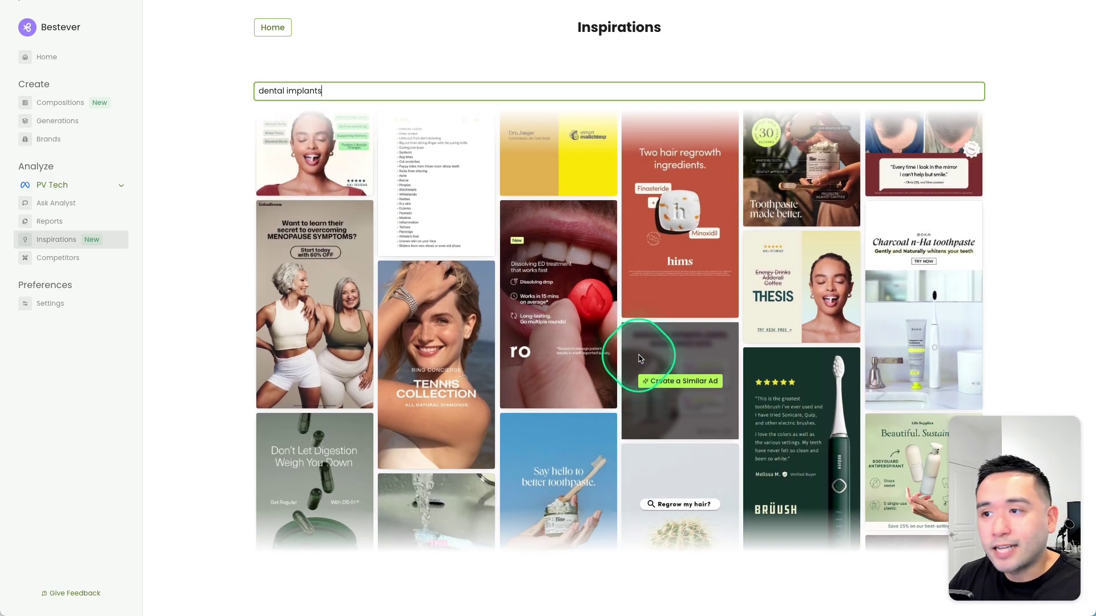
{"action": "scroll", "coordinate": [635, 351], "scroll_direction": "up", "scroll_amount": 1}
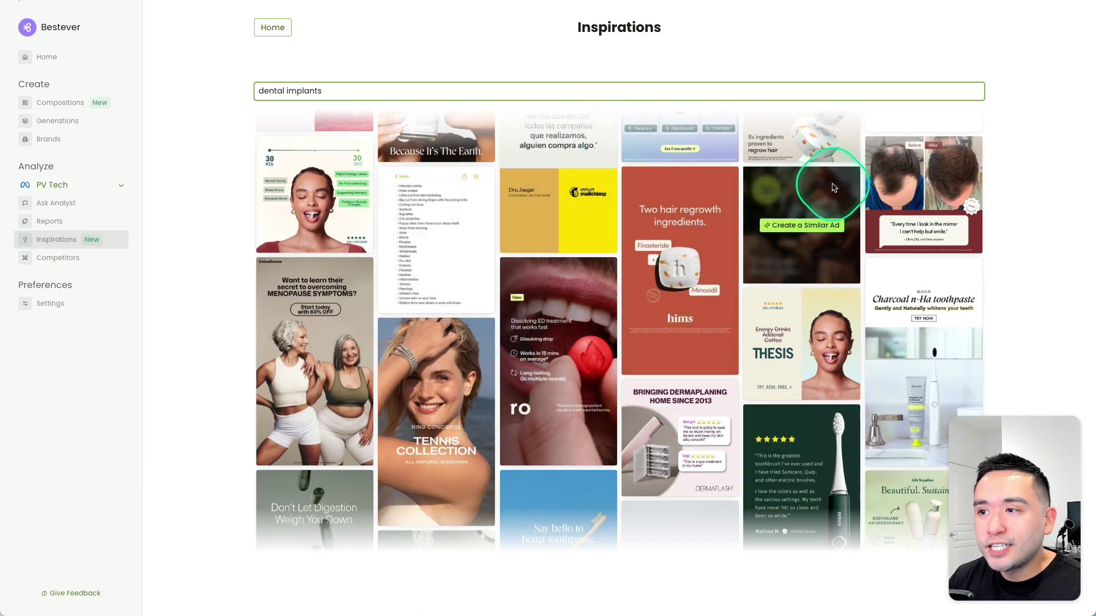
{"action": "scroll", "coordinate": [773, 214], "scroll_direction": "up", "scroll_amount": 1}
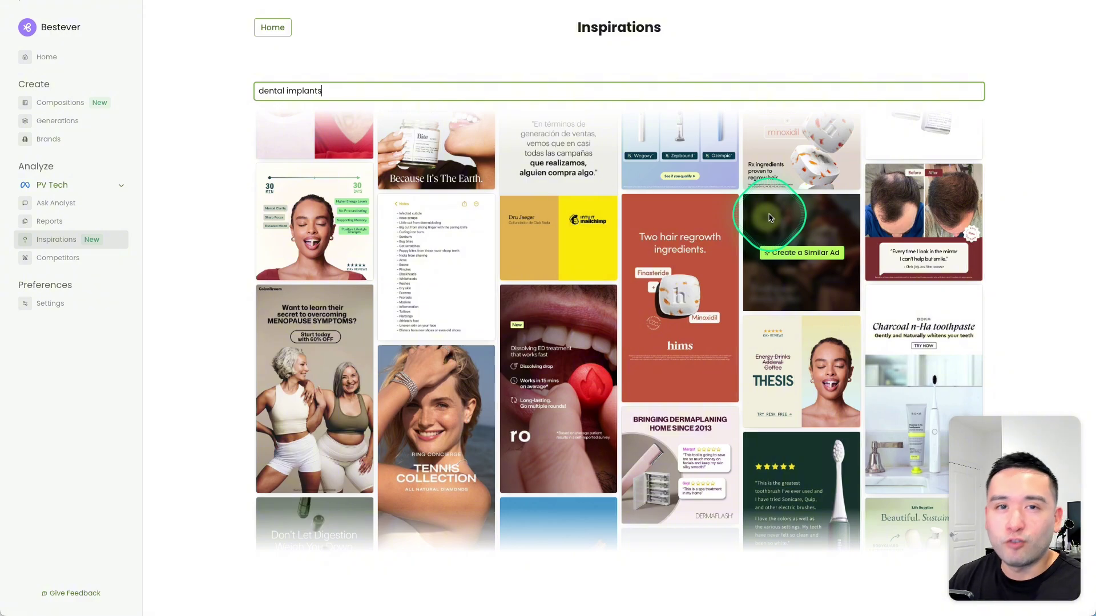
{"action": "scroll", "coordinate": [474, 314], "scroll_direction": "down", "scroll_amount": 3}
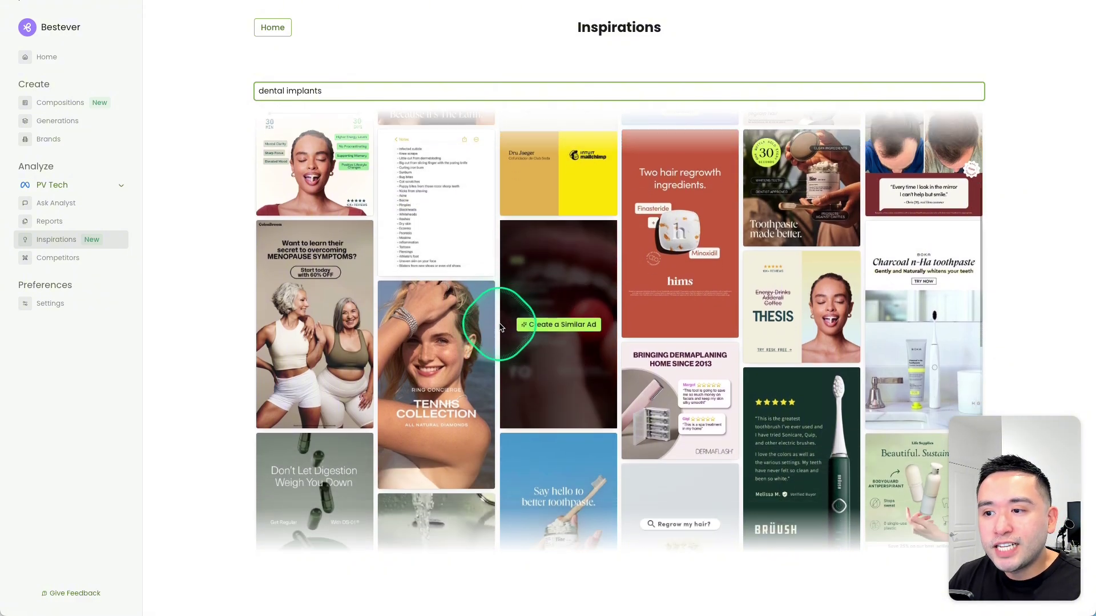
{"action": "scroll", "coordinate": [465, 310], "scroll_direction": "up", "scroll_amount": 1}
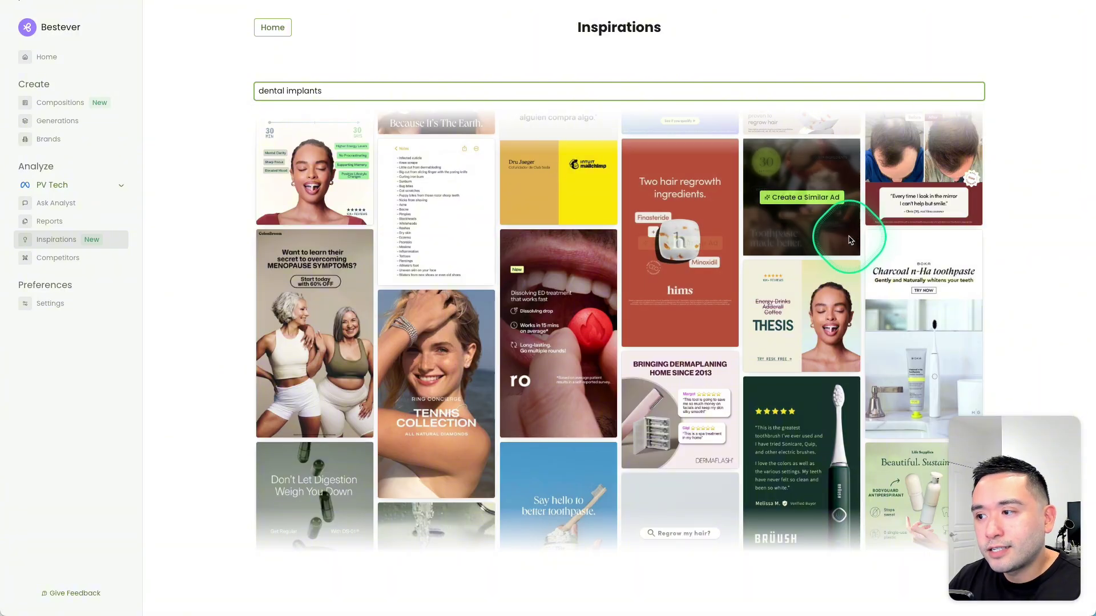
{"action": "scroll", "coordinate": [751, 309], "scroll_direction": "down", "scroll_amount": 1}
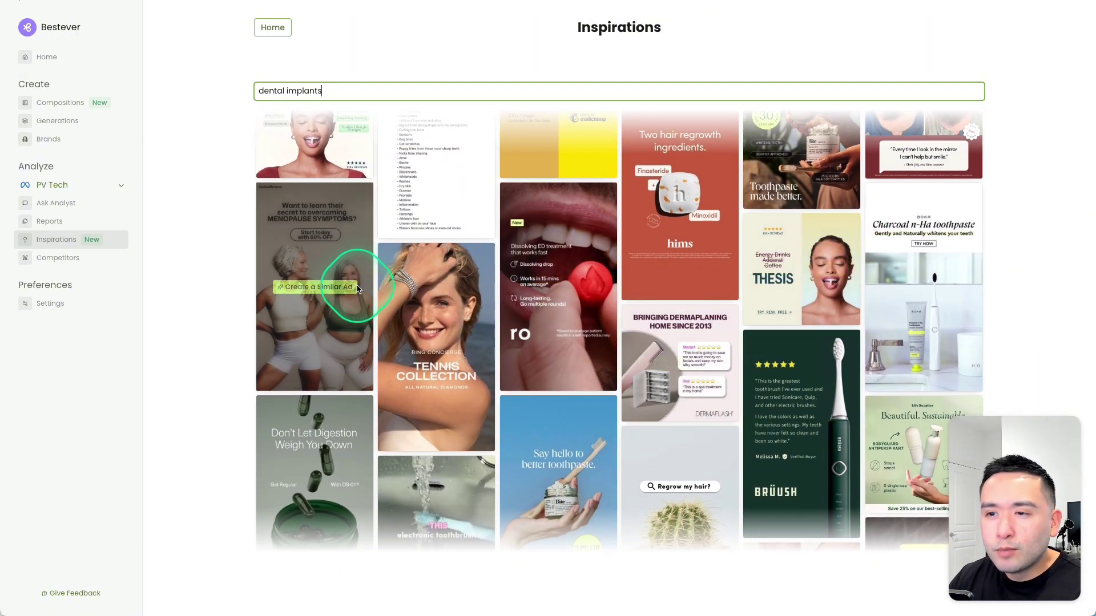
Browse the dental implants results and start a similar ad from the teeth-whitening example showing two women
{"action": "scroll", "coordinate": [343, 289], "scroll_direction": "down", "scroll_amount": 5}
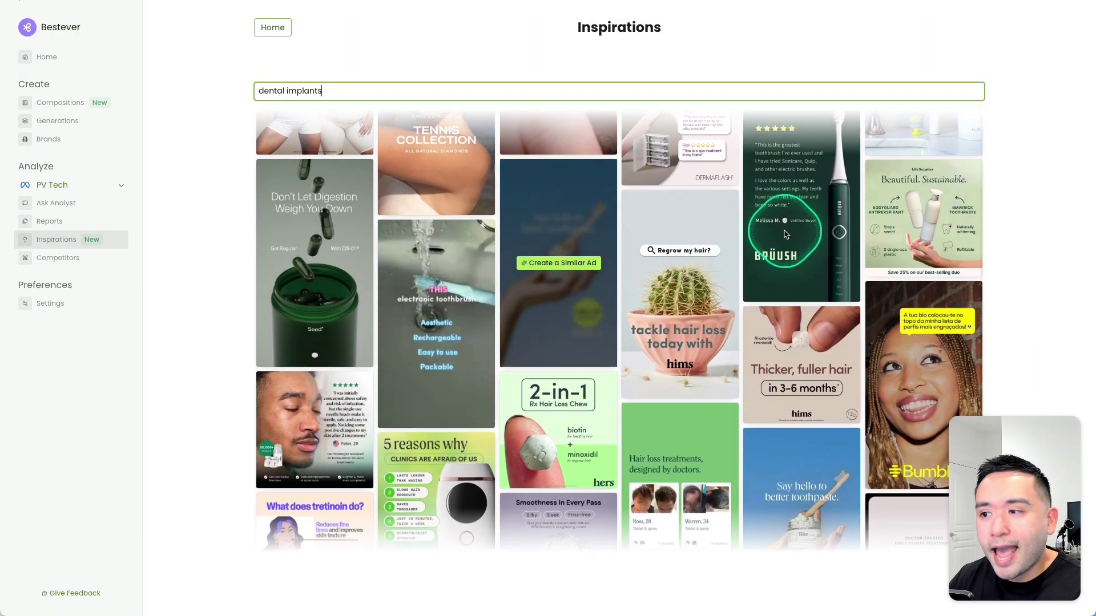
{"action": "scroll", "coordinate": [685, 323], "scroll_direction": "down", "scroll_amount": 2}
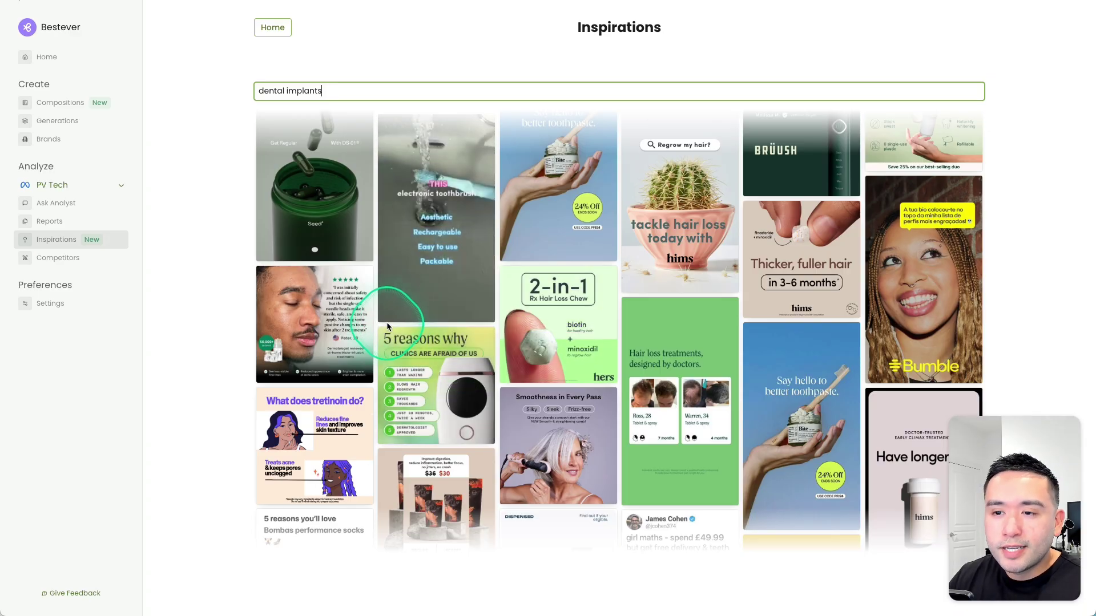
{"action": "mouse_move", "coordinate": [350, 324]}
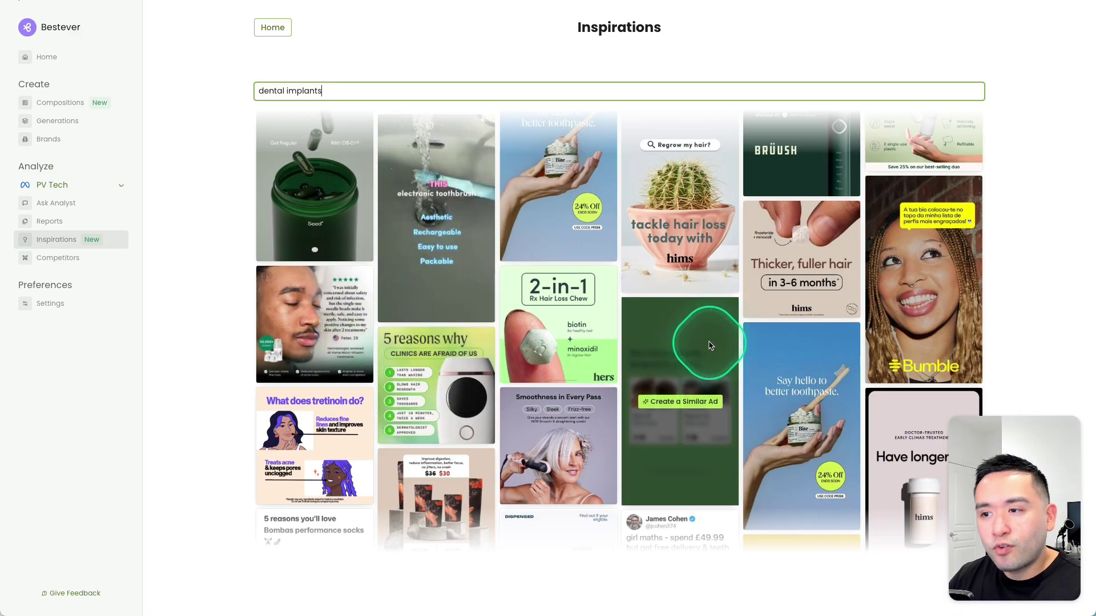
{"action": "scroll", "coordinate": [536, 233], "scroll_direction": "up", "scroll_amount": 1}
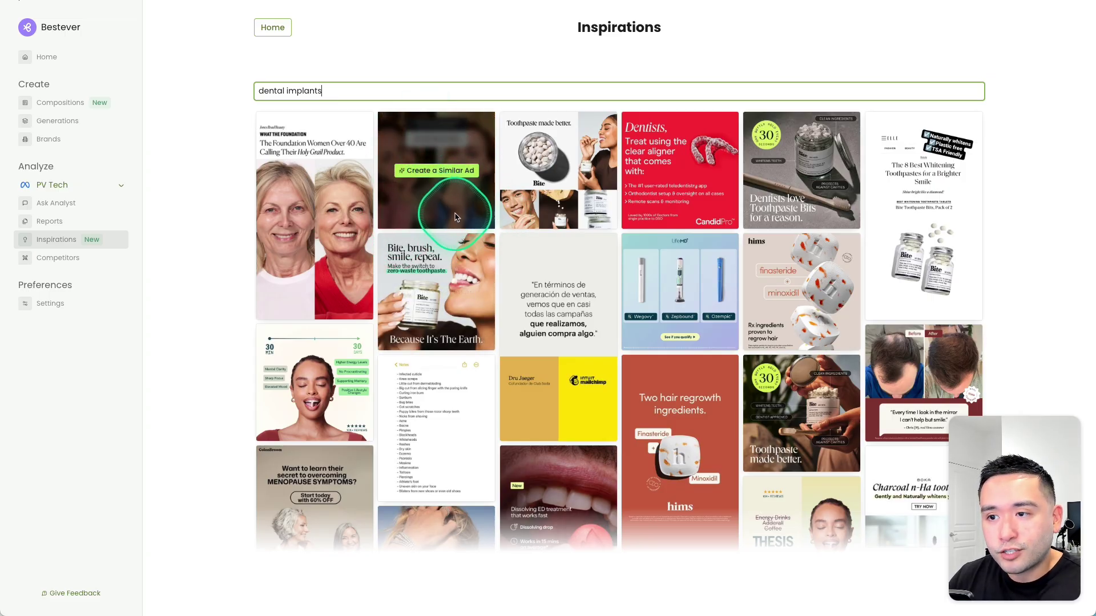
{"action": "left_click", "coordinate": [439, 171]}
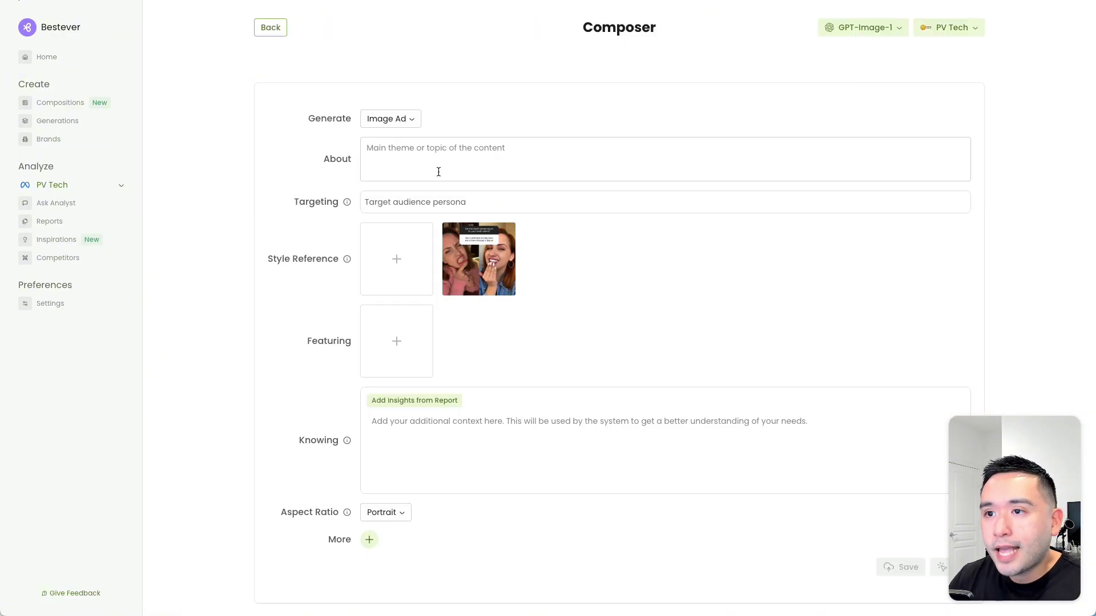
{"action": "left_click_drag", "start_coordinate": [584, 28], "coordinate": [680, 26]}
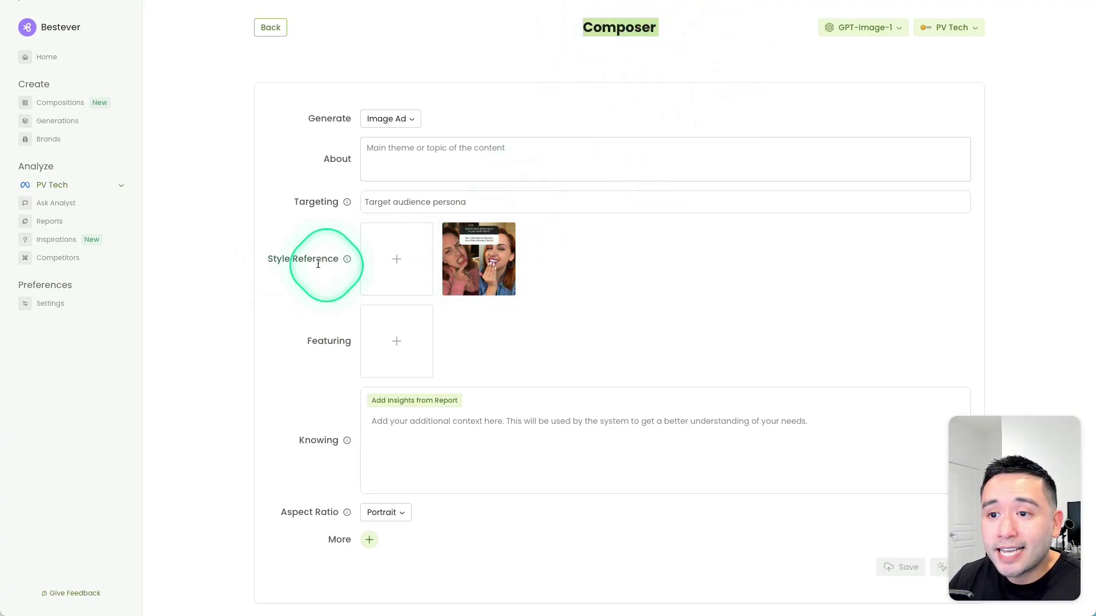
{"action": "mouse_move", "coordinate": [348, 259]}
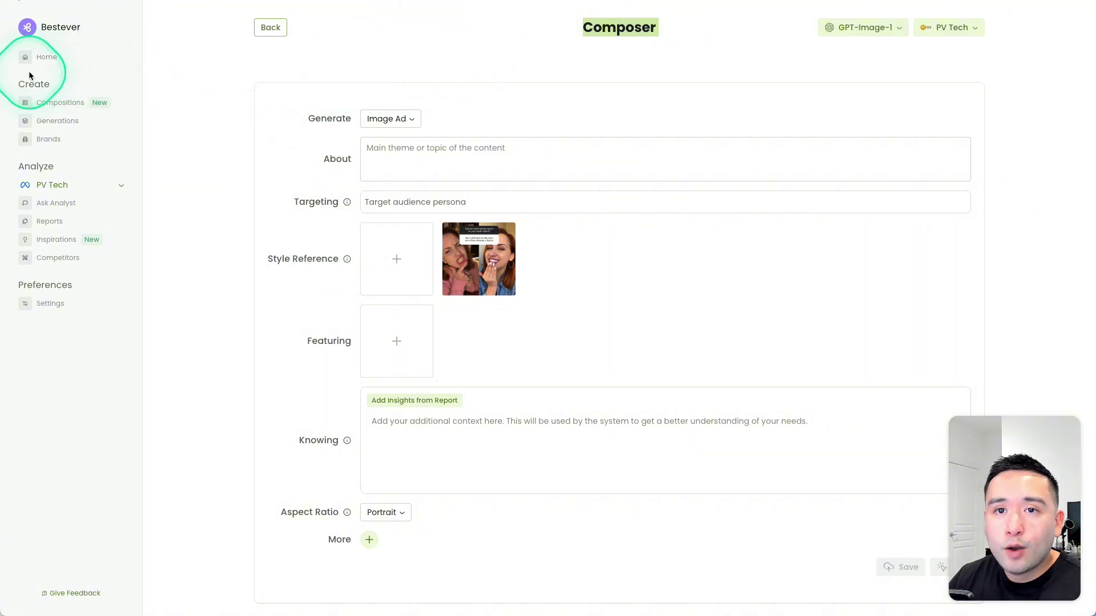
Leave the Composer, open the "Video ad" composition, and review its settings from Concept through Duration and Actor
{"action": "left_click", "coordinate": [270, 27]}
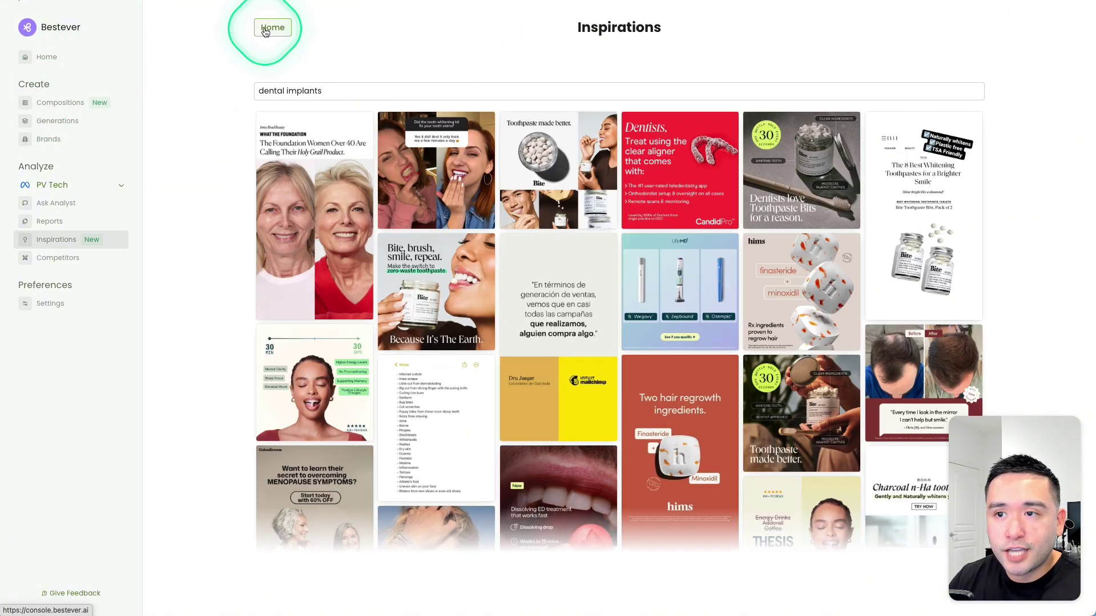
{"action": "left_click", "coordinate": [262, 30]}
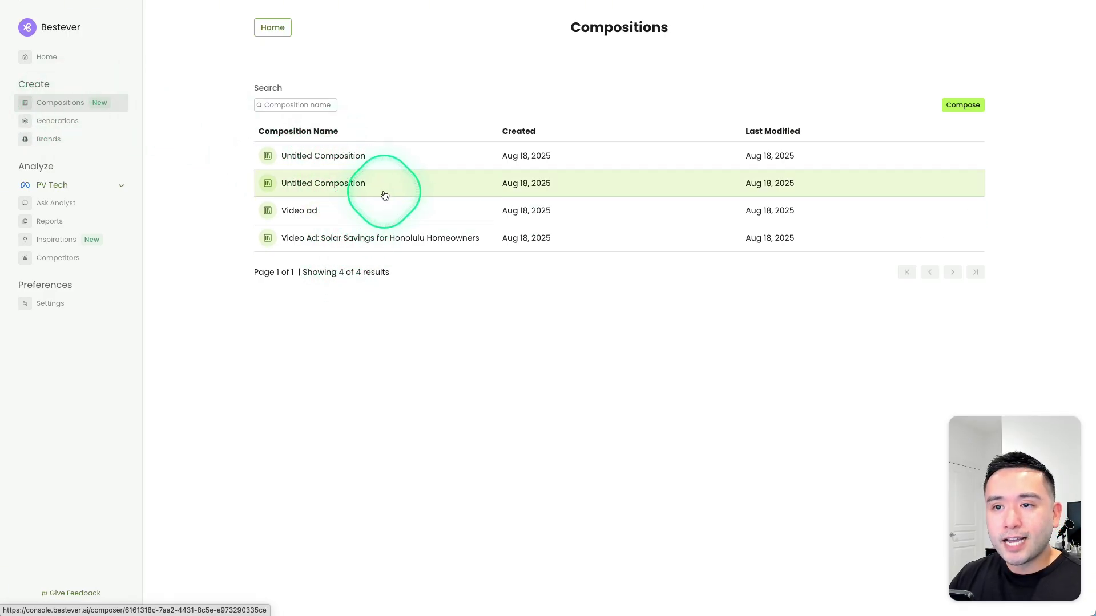
{"action": "left_click", "coordinate": [341, 212]}
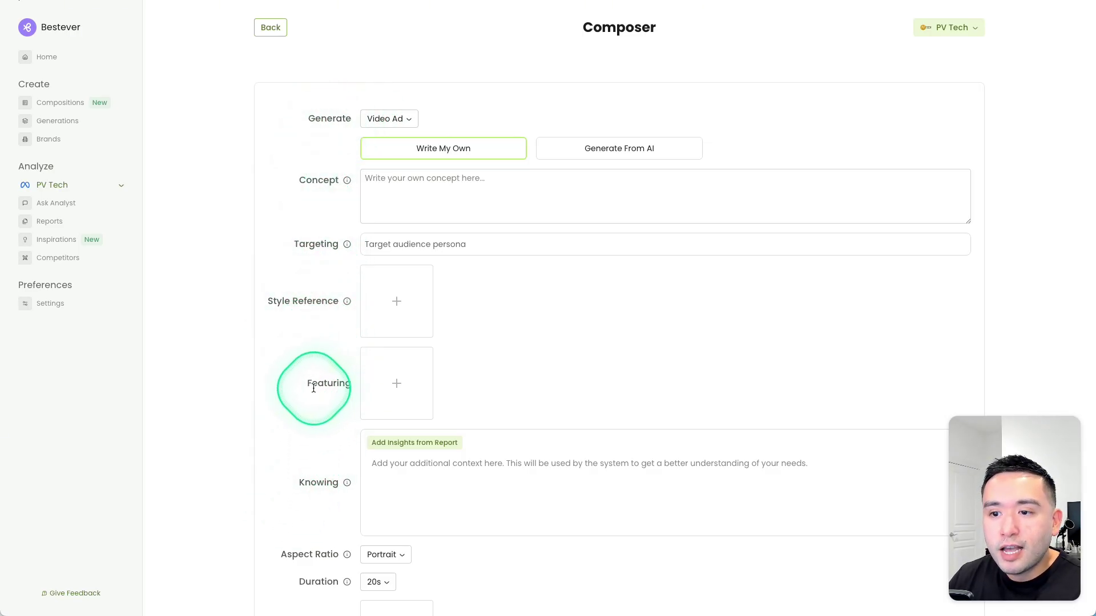
{"action": "scroll", "coordinate": [454, 366], "scroll_direction": "down", "scroll_amount": 3}
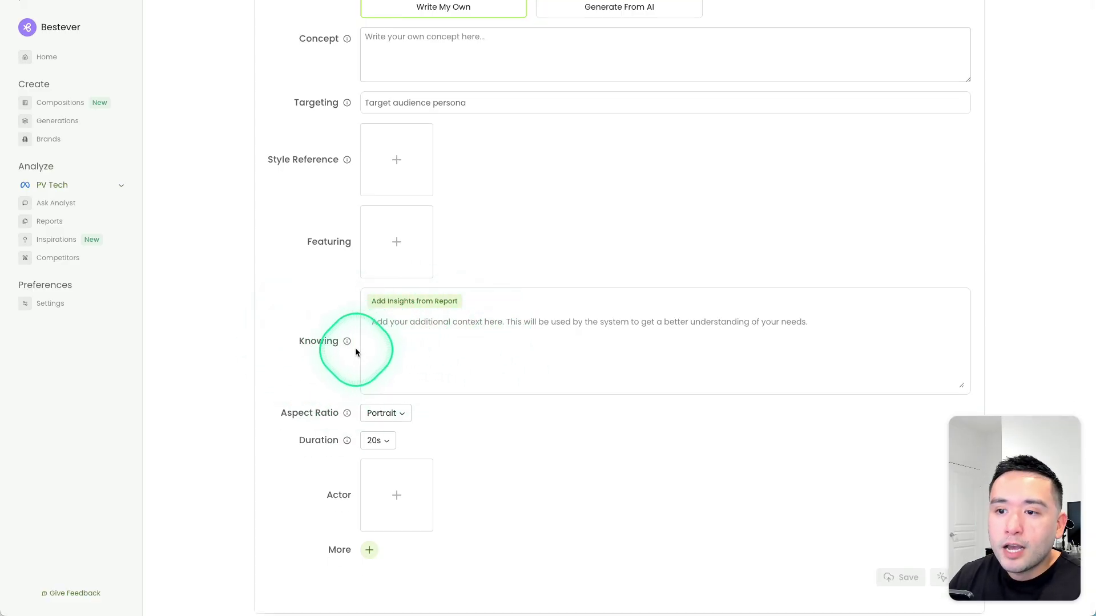
{"action": "scroll", "coordinate": [354, 351], "scroll_direction": "down", "scroll_amount": 1}
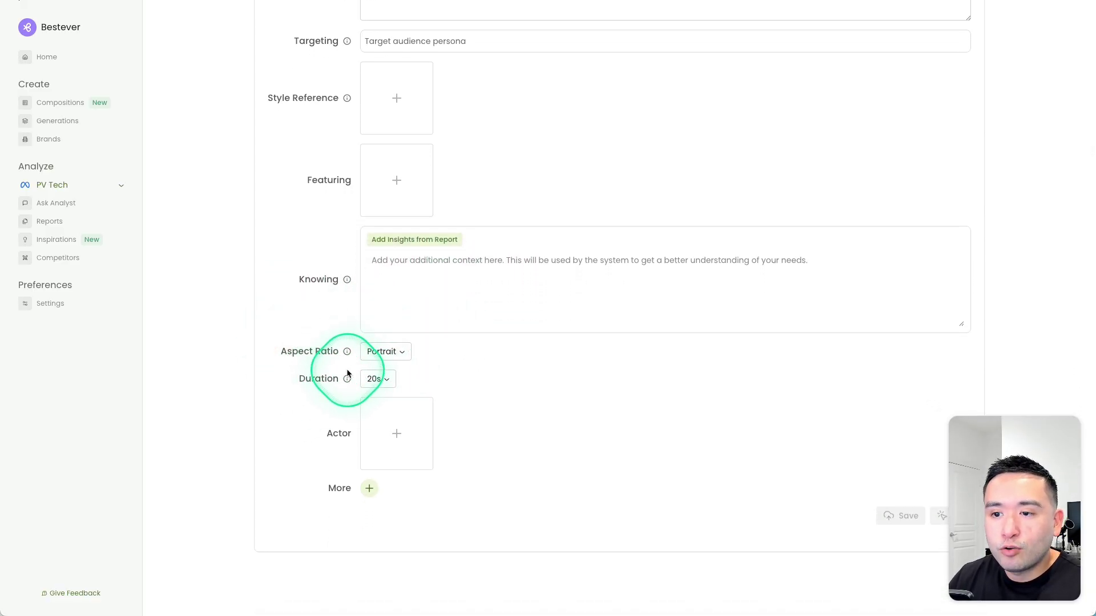
{"action": "scroll", "coordinate": [365, 362], "scroll_direction": "up", "scroll_amount": 2}
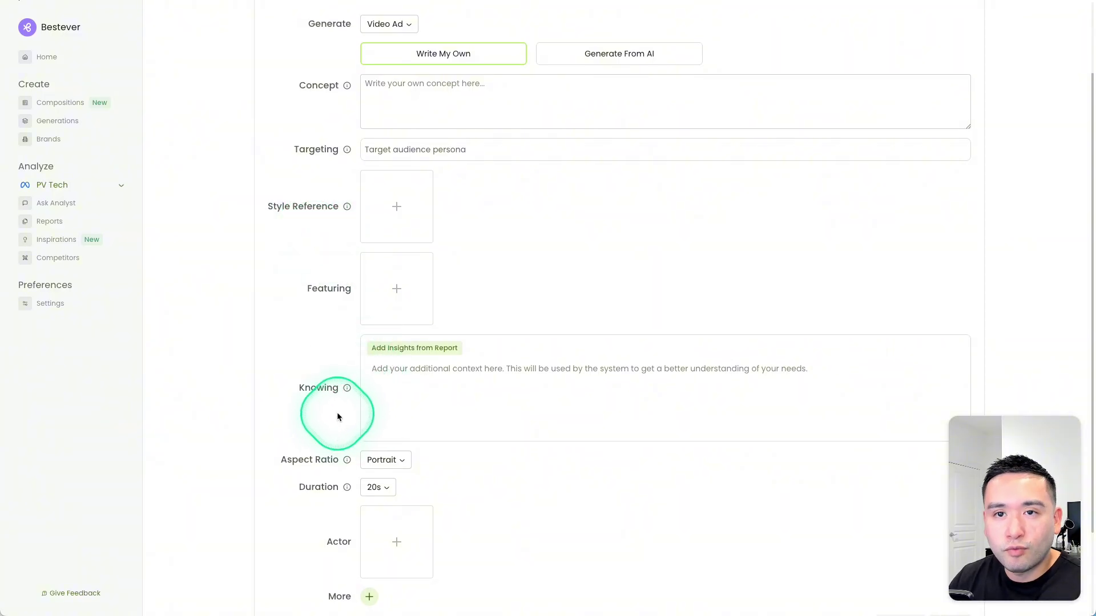
{"action": "scroll", "coordinate": [388, 131], "scroll_direction": "up", "scroll_amount": 2}
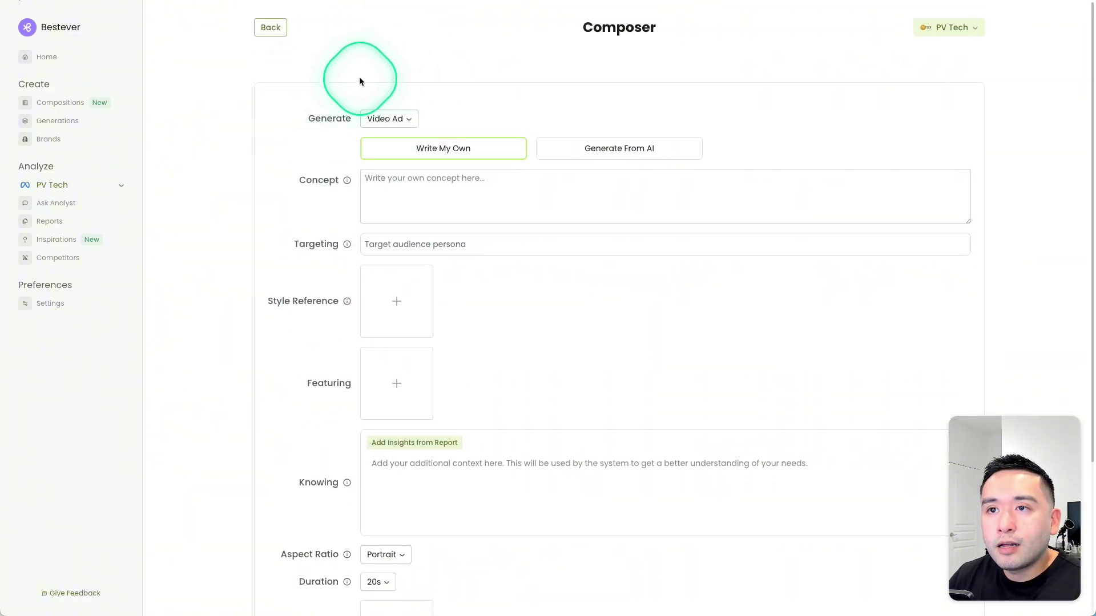
Check which content types the Composer can generate, and view the existing video creatives in Generations
{"action": "left_click", "coordinate": [390, 126]}
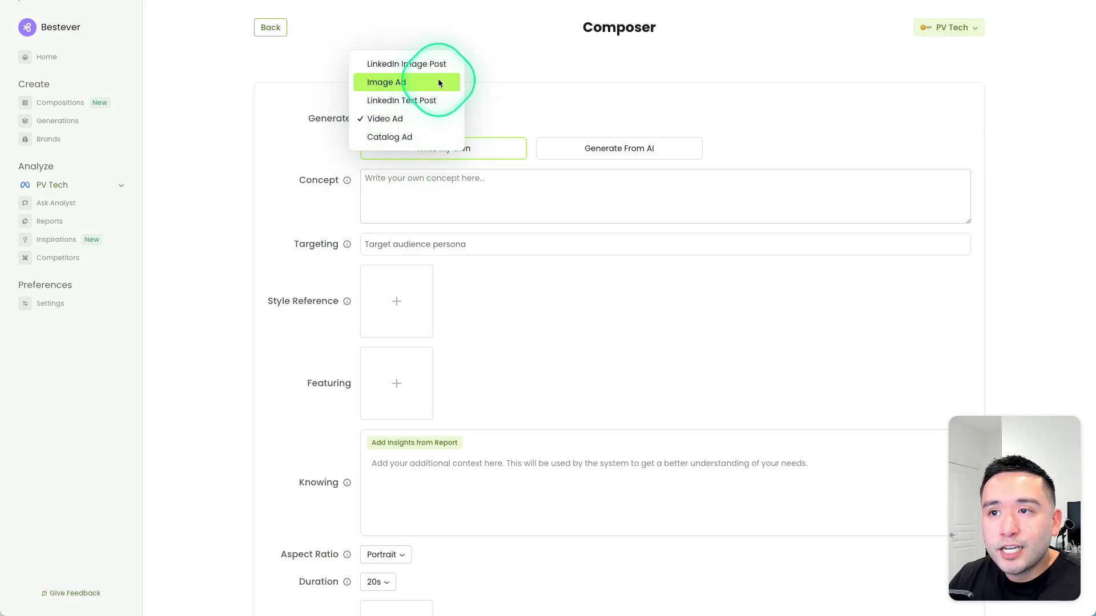
{"action": "left_click", "coordinate": [484, 59]}
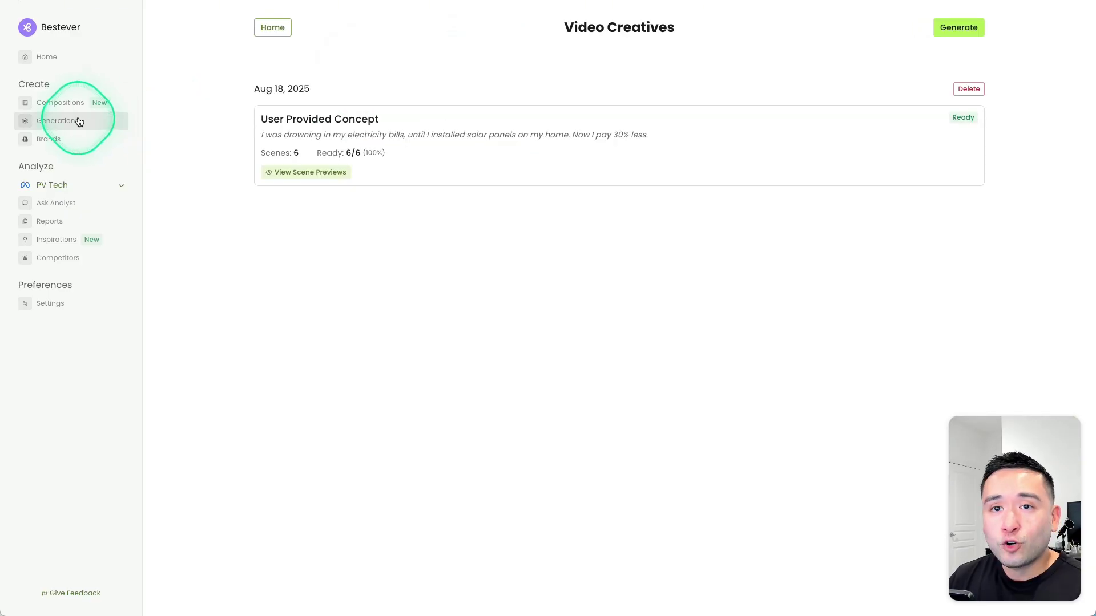
{"action": "mouse_move", "coordinate": [77, 118]}
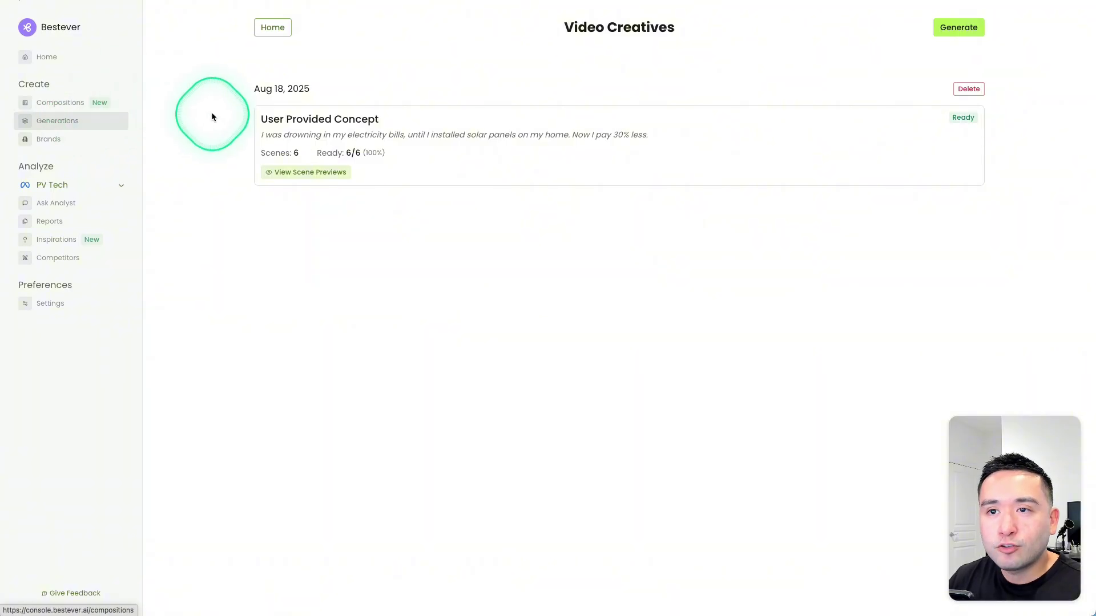
Open the PV Tech brand and review its profile, highlighting the brand description
{"action": "left_click", "coordinate": [51, 147]}
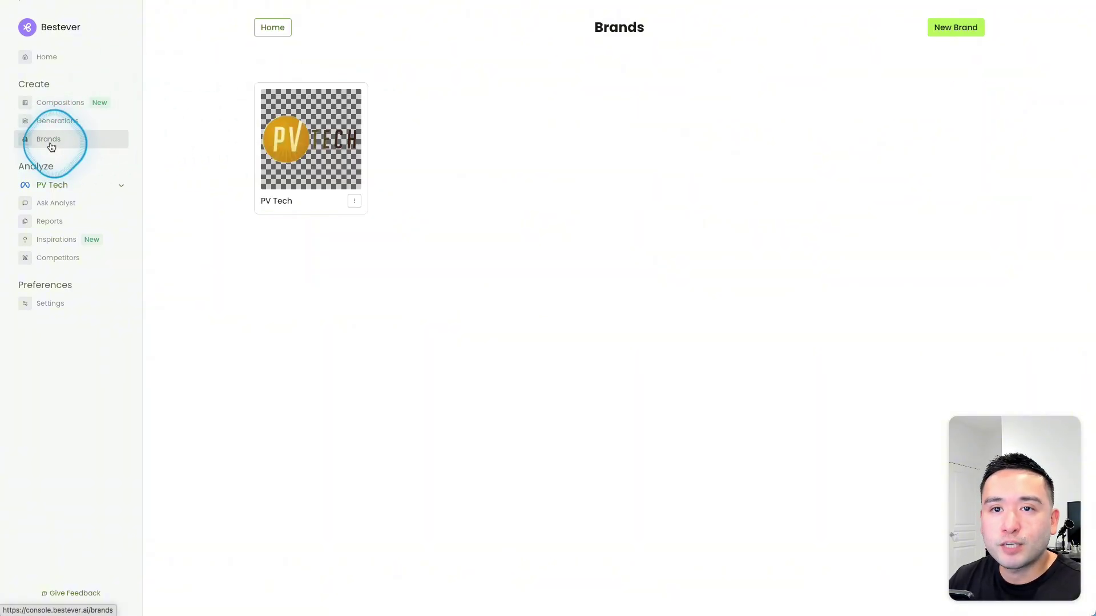
{"action": "left_click", "coordinate": [311, 139]}
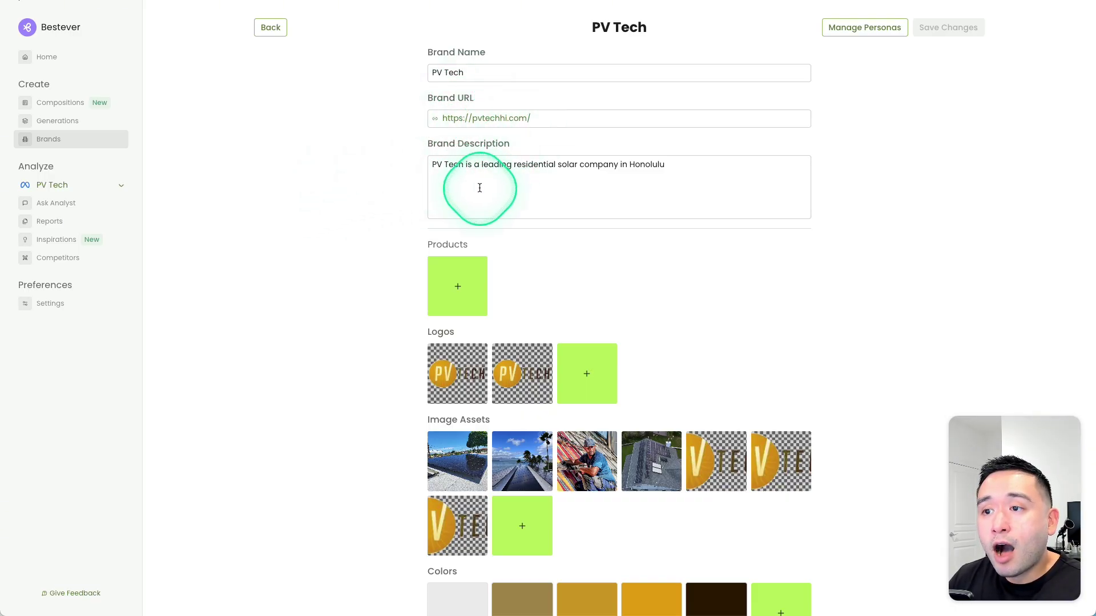
{"action": "scroll", "coordinate": [496, 359], "scroll_direction": "down", "scroll_amount": 2}
{"action": "scroll", "coordinate": [505, 382], "scroll_direction": "up", "scroll_amount": 2}
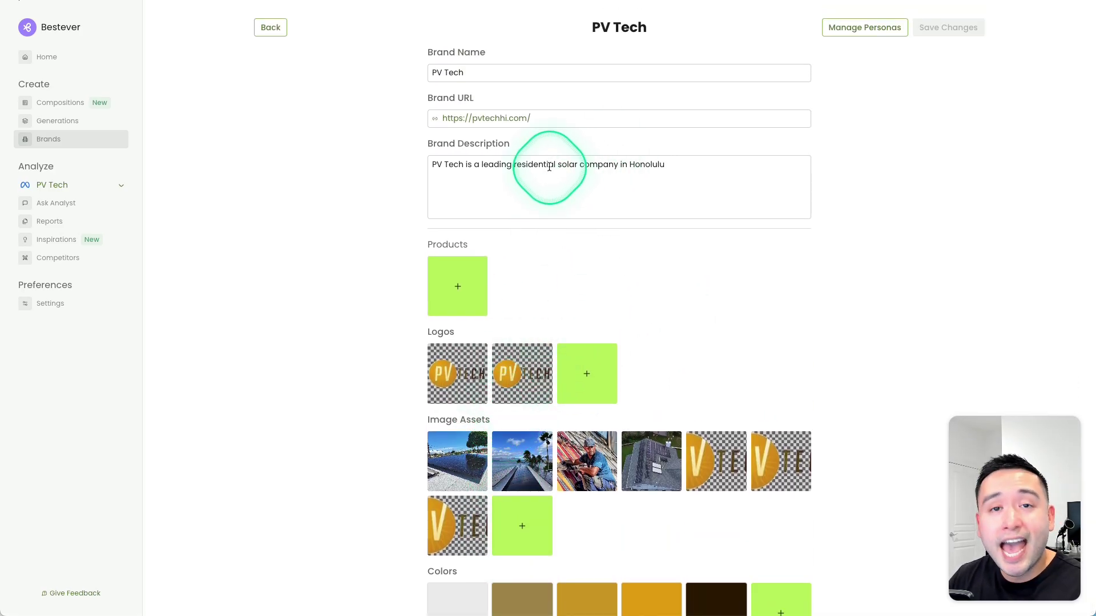
{"action": "mouse_move", "coordinate": [525, 402]}
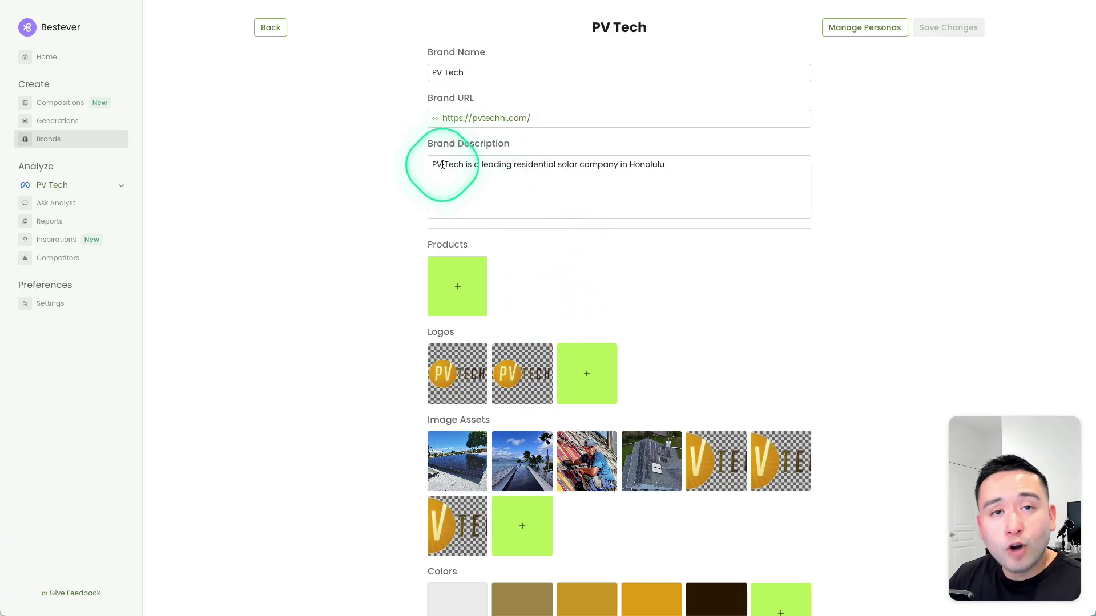
{"action": "left_click_drag", "start_coordinate": [443, 165], "coordinate": [656, 163]}
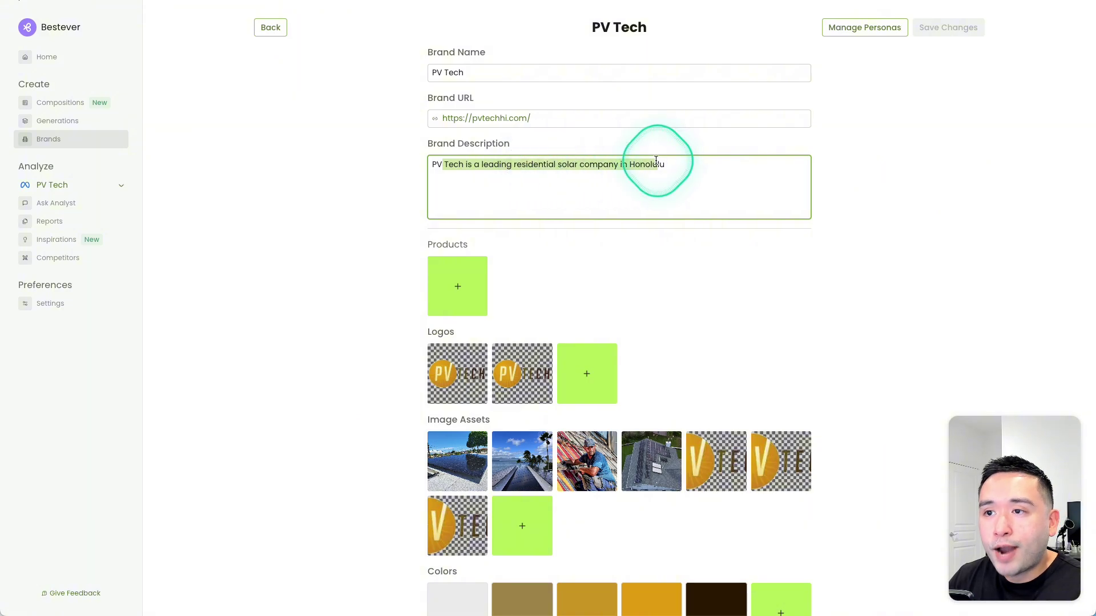
{"action": "scroll", "coordinate": [656, 161], "scroll_direction": "down", "scroll_amount": 2}
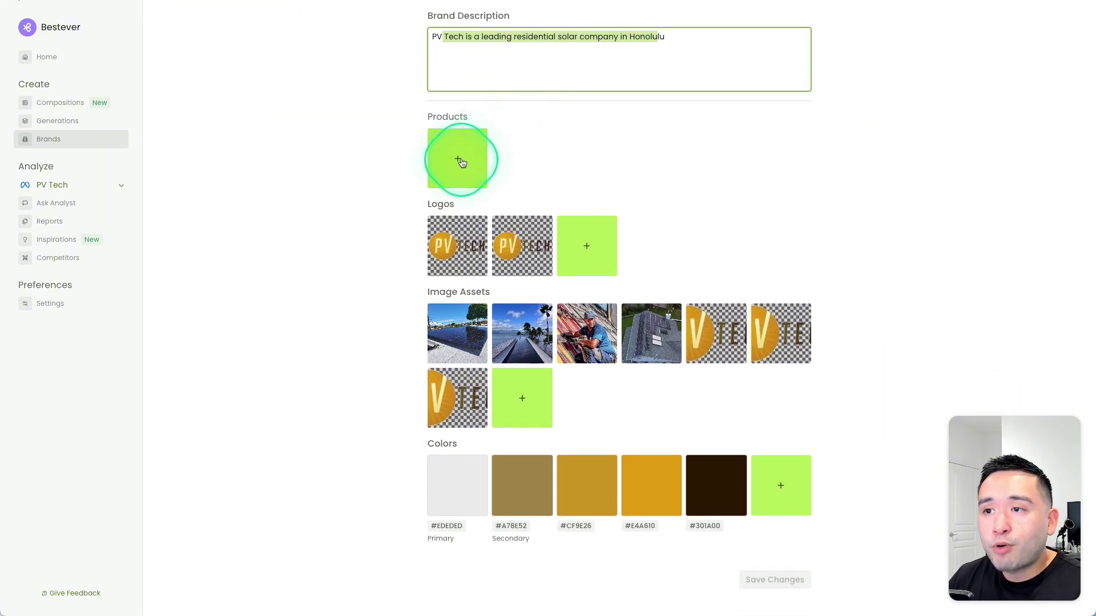
Look at the option for fetching products from the store URL, dismiss it, and review the brand's logos, image assets and colors
{"action": "left_click", "coordinate": [460, 161]}
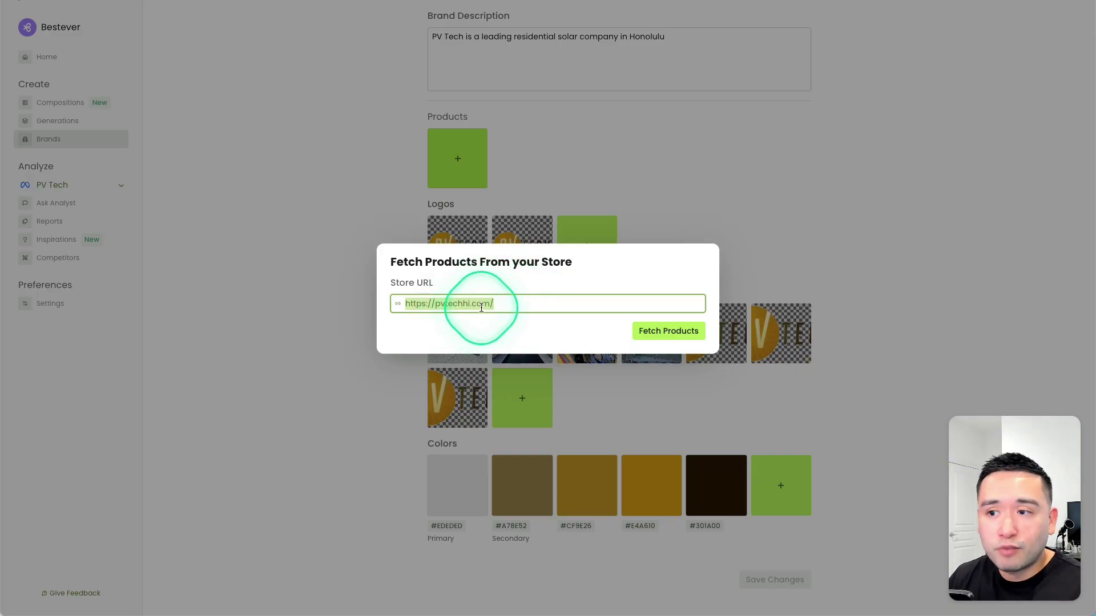
{"action": "left_click", "coordinate": [663, 167]}
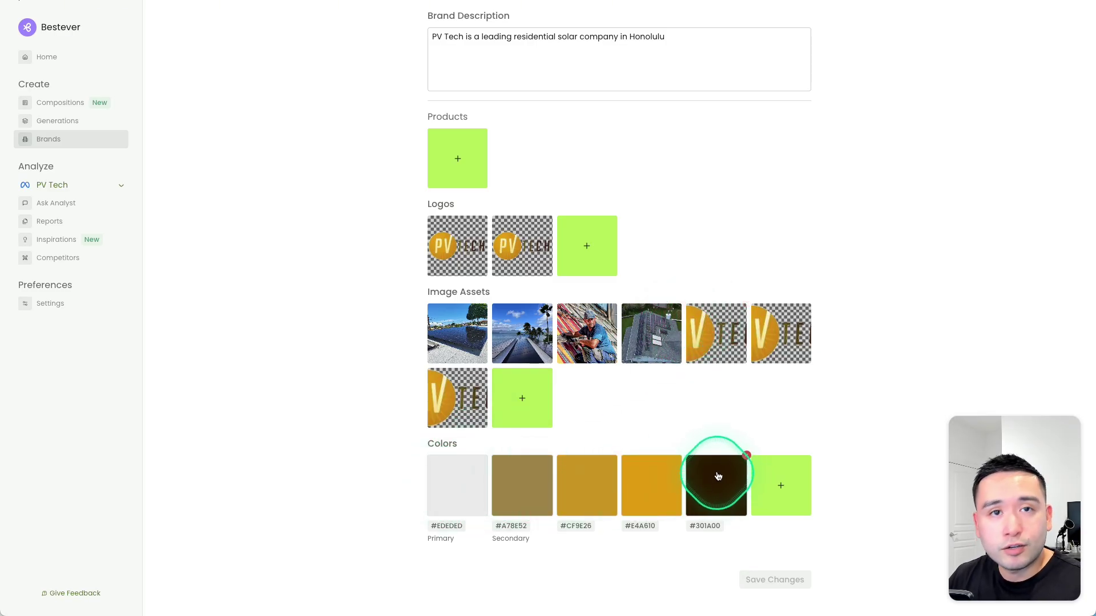
{"action": "scroll", "coordinate": [619, 460], "scroll_direction": "up", "scroll_amount": 3}
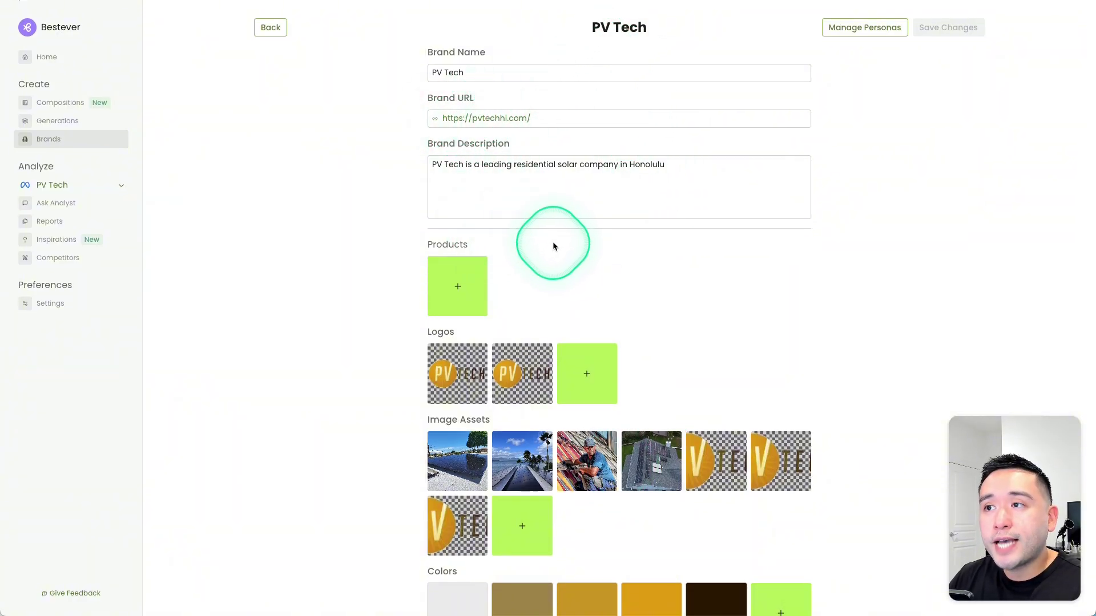
{"action": "scroll", "coordinate": [652, 260], "scroll_direction": "down", "scroll_amount": 3}
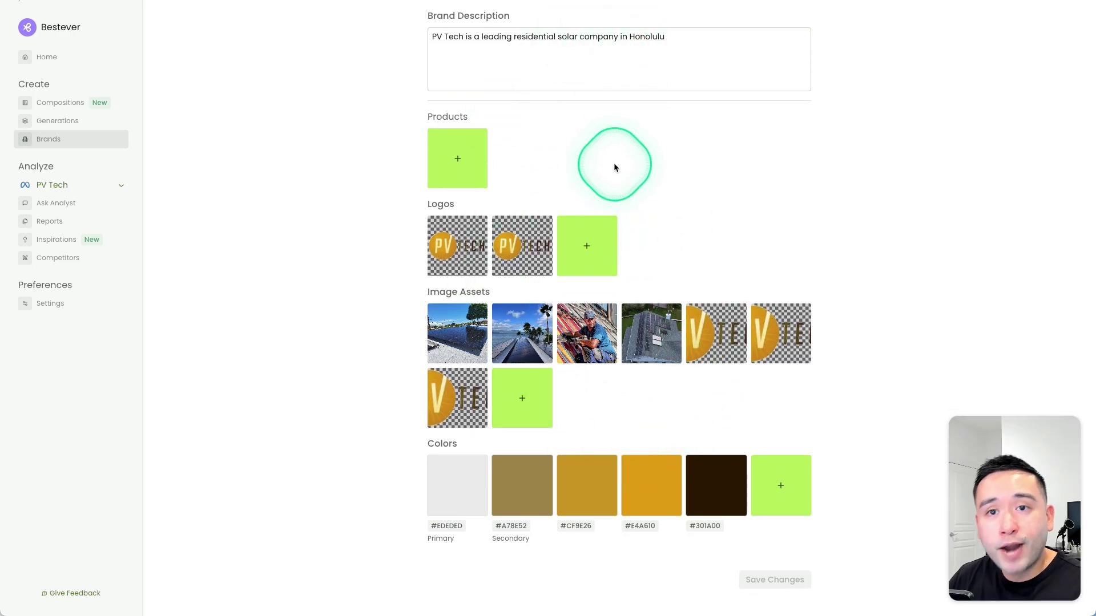
Create a new composition, look over its image ad settings, and return to the compositions list
{"action": "left_click", "coordinate": [70, 102]}
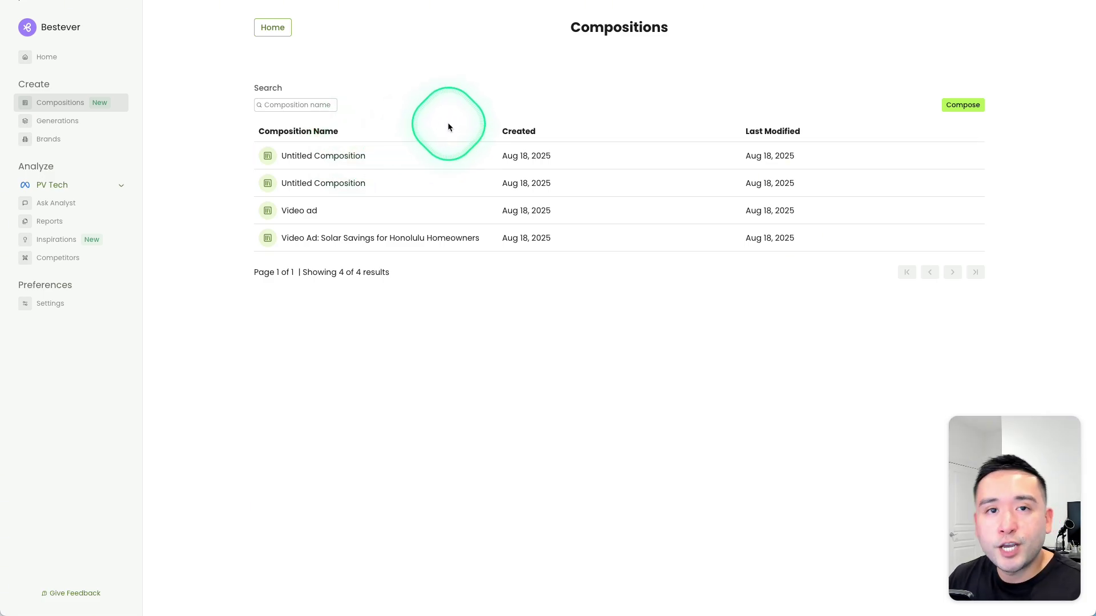
{"action": "left_click", "coordinate": [962, 105]}
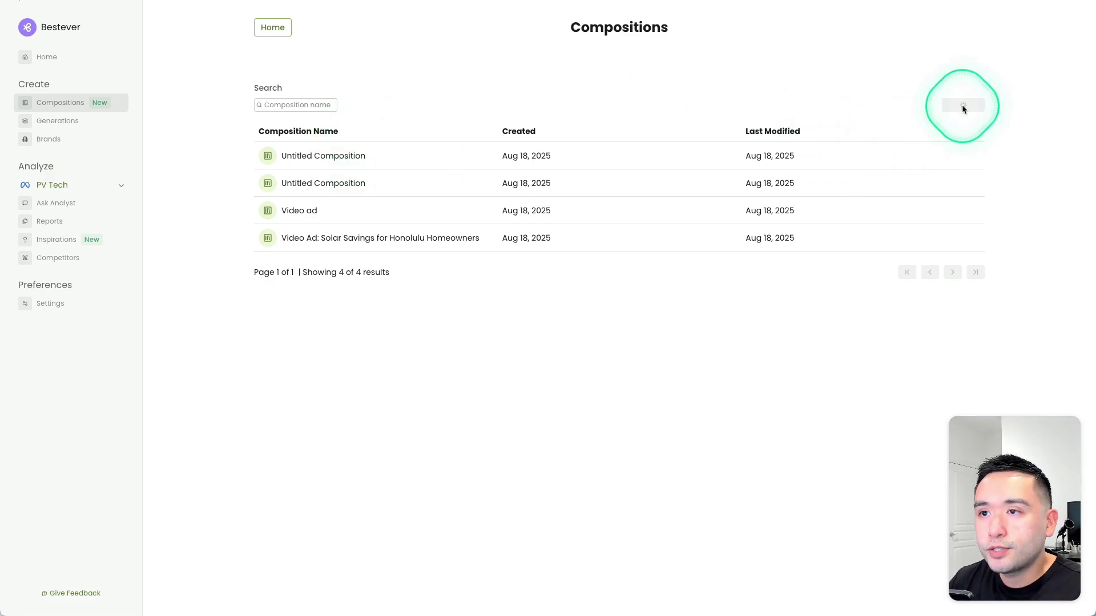
{"action": "scroll", "coordinate": [448, 166], "scroll_direction": "down", "scroll_amount": 2}
{"action": "scroll", "coordinate": [416, 185], "scroll_direction": "down", "scroll_amount": 1}
{"action": "scroll", "coordinate": [381, 399], "scroll_direction": "up", "scroll_amount": 2}
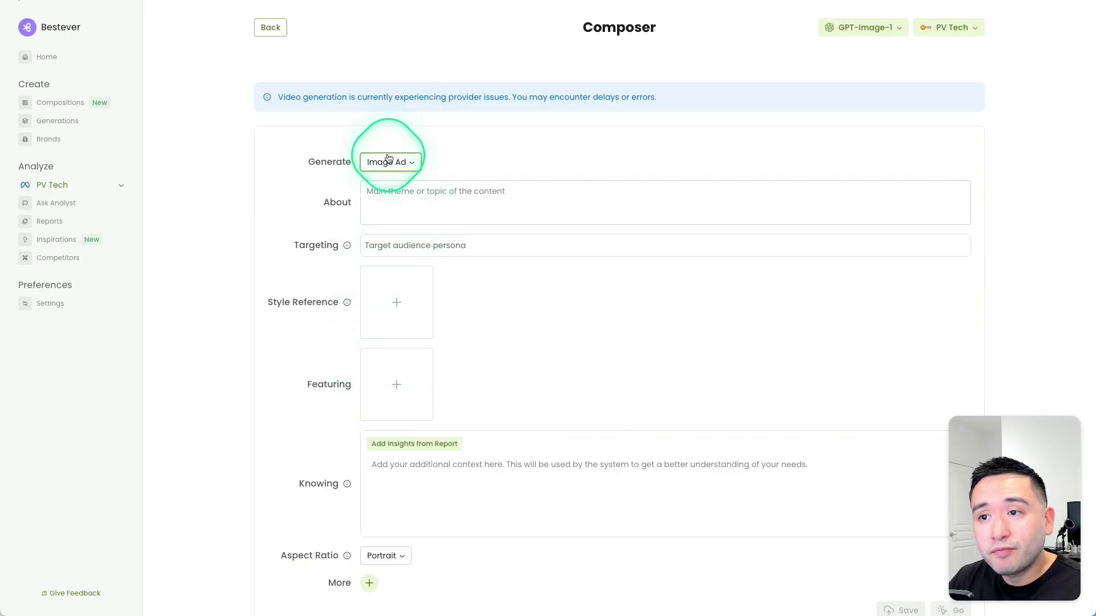
{"action": "left_click", "coordinate": [271, 27]}
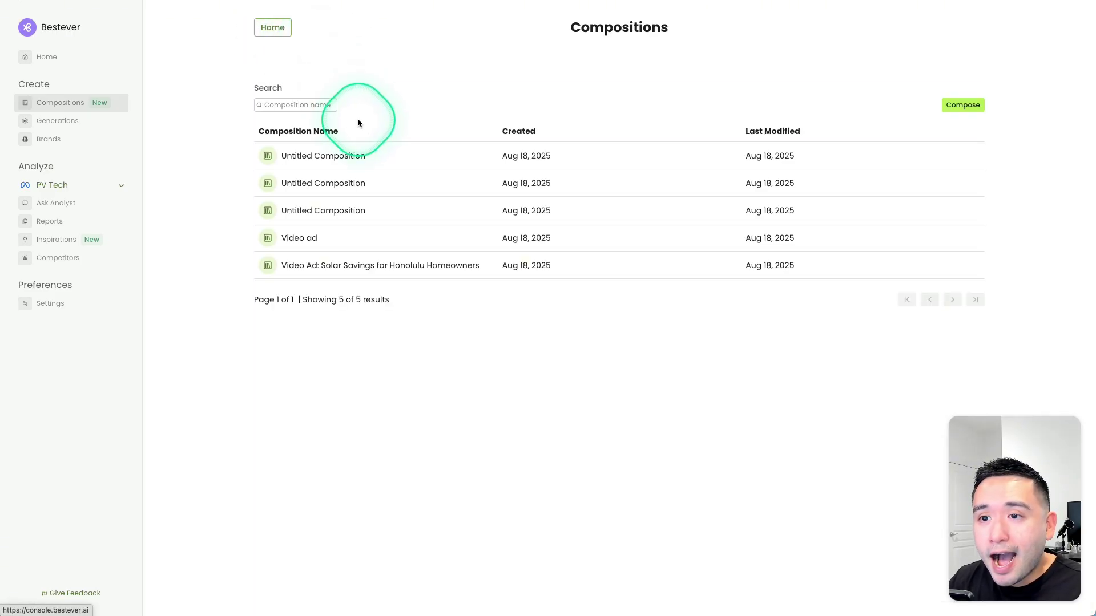
Open the untitled composition with the style reference image and set About to a stressed mom saving 30% on electric bills after installing solar panels in Honolulu
{"action": "left_click", "coordinate": [349, 183]}
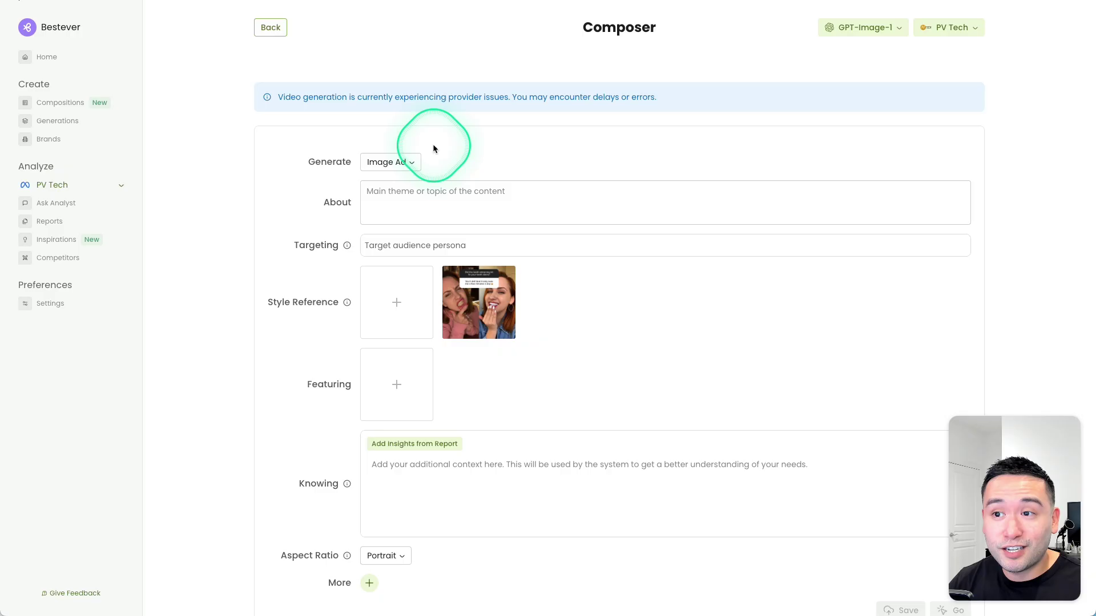
{"action": "left_click", "coordinate": [464, 188]}
{"action": "type", "text": "A mom is frustrated and stressed out because of her high electric bills. But after she installed solar panels on her home in Honolulu, she started saving 30% in electric bills every month so now she is happy that she can use her money for her family and other experiences."}
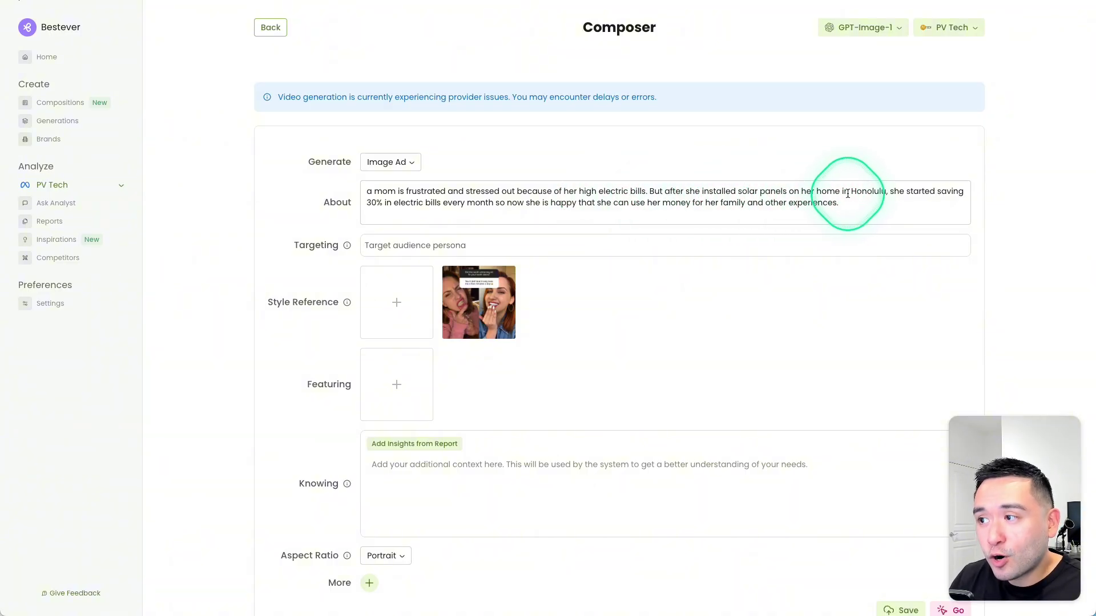
{"action": "left_click_drag", "start_coordinate": [889, 192], "coordinate": [964, 192]}
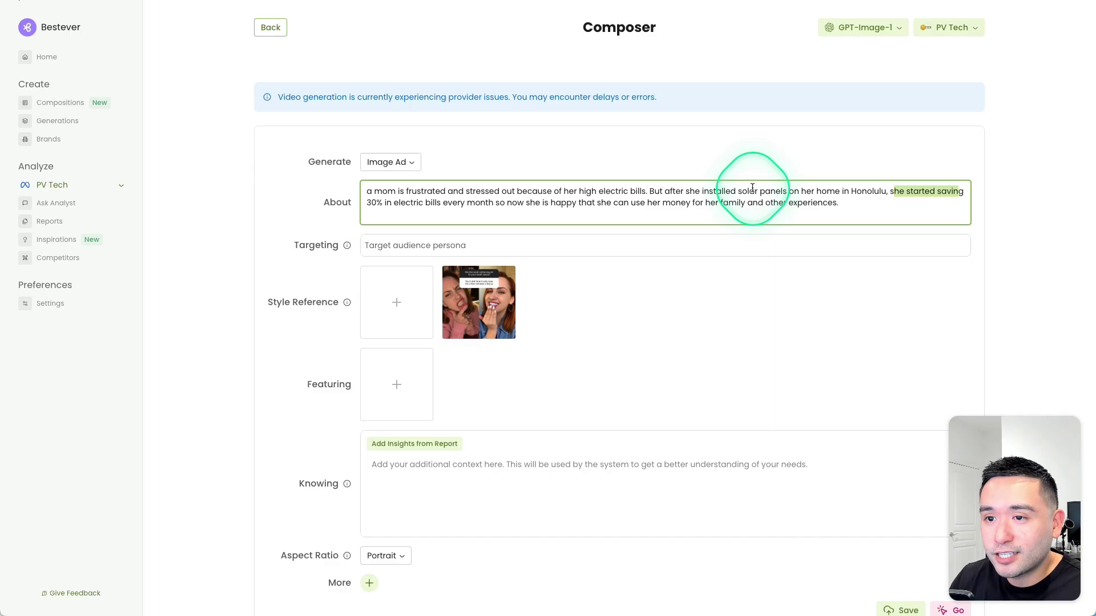
{"action": "mouse_move", "coordinate": [347, 247]}
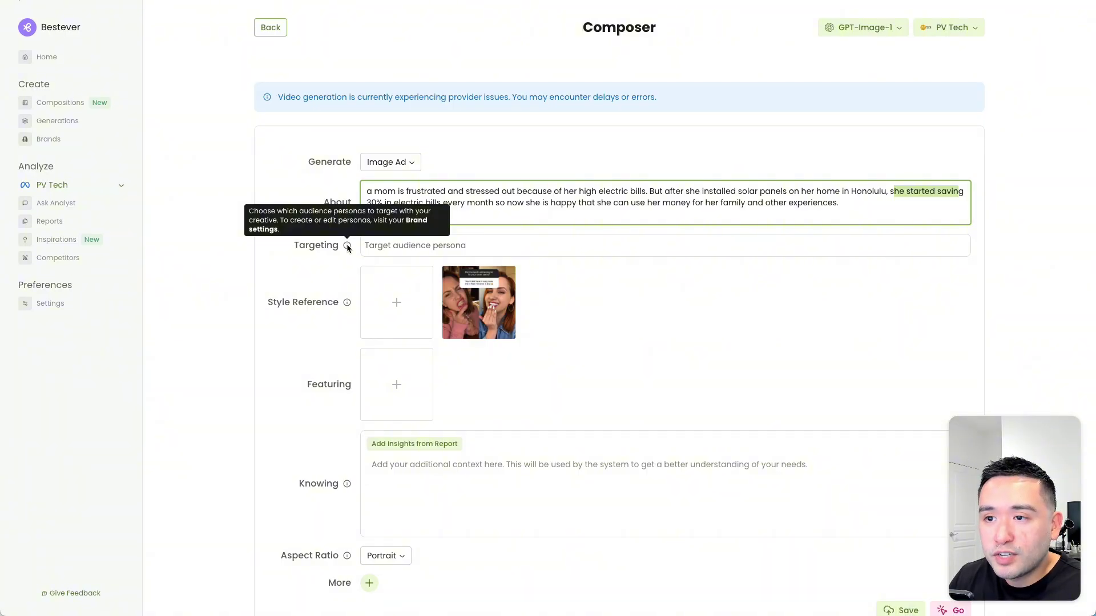
Open the target audience persona choices and review the available personas, highlighting the Eco-Friendly Family with Young Kids title
{"action": "left_click", "coordinate": [405, 252]}
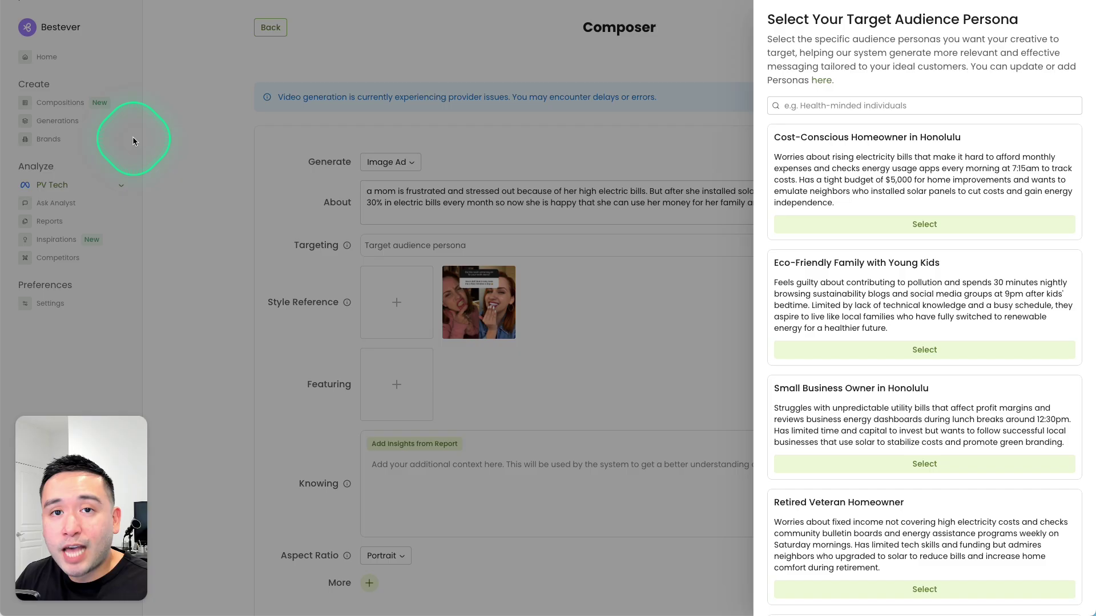
{"action": "left_click", "coordinate": [822, 27]}
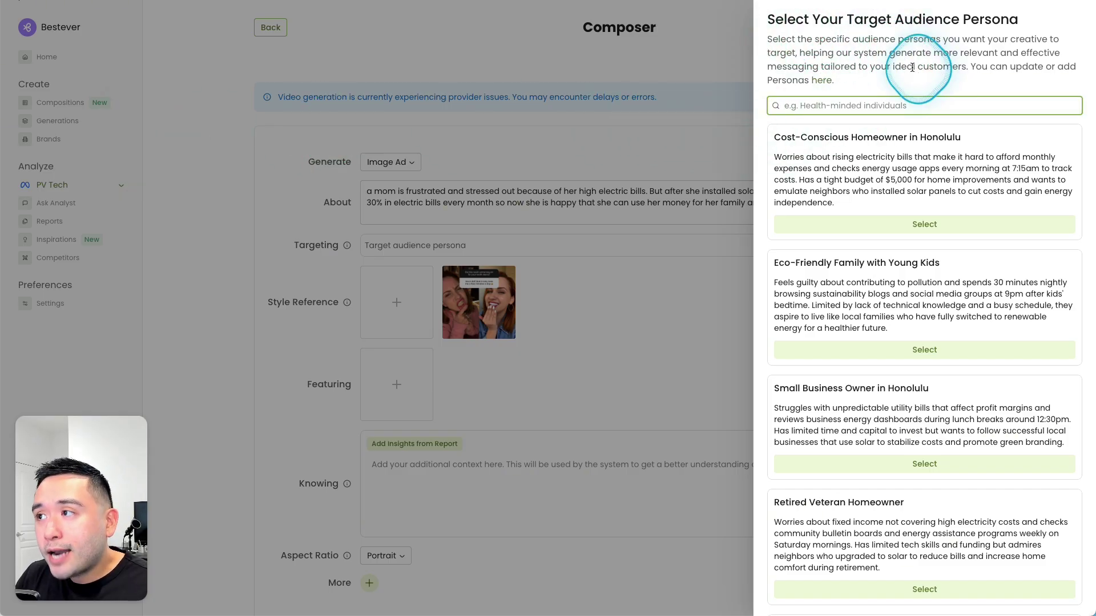
{"action": "scroll", "coordinate": [889, 155], "scroll_direction": "down", "scroll_amount": 1}
{"action": "scroll", "coordinate": [888, 156], "scroll_direction": "up", "scroll_amount": 1}
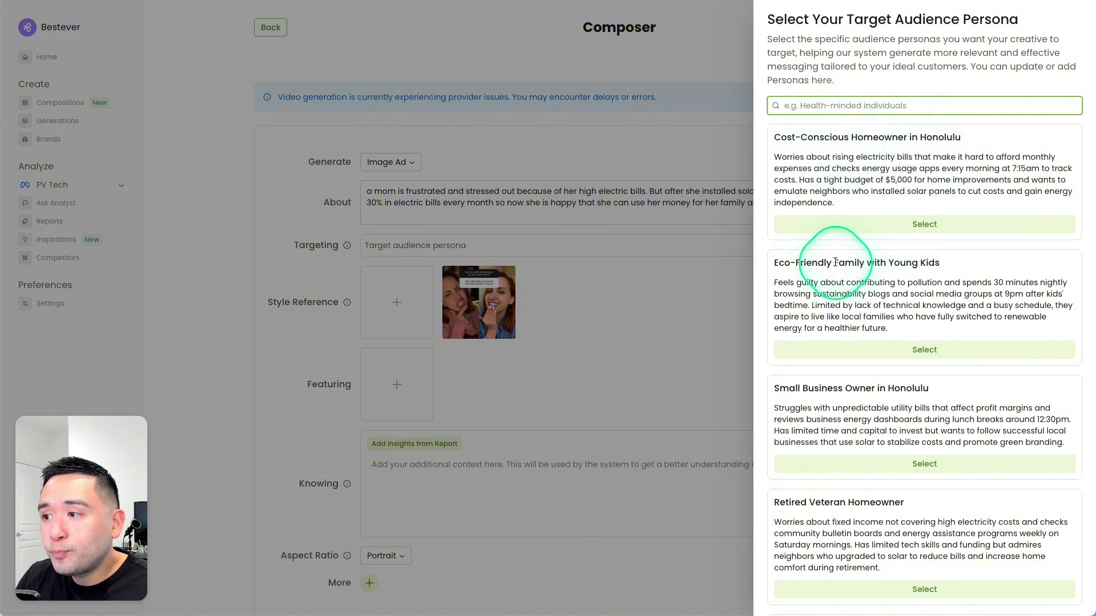
{"action": "left_click_drag", "start_coordinate": [784, 264], "coordinate": [925, 275]}
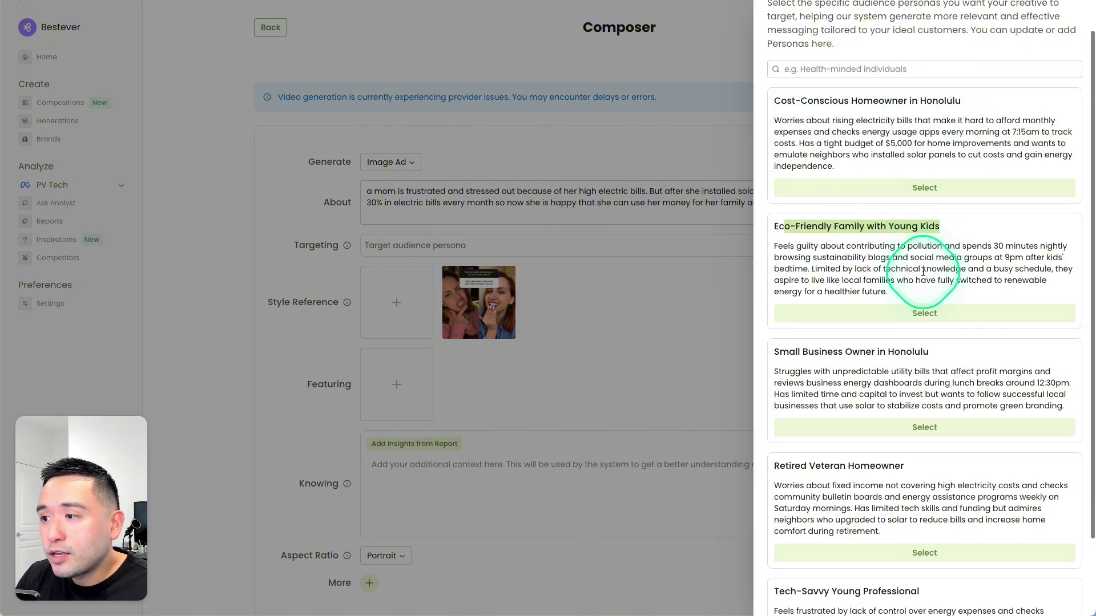
{"action": "scroll", "coordinate": [925, 275], "scroll_direction": "down", "scroll_amount": 1}
{"action": "scroll", "coordinate": [860, 330], "scroll_direction": "down", "scroll_amount": 1}
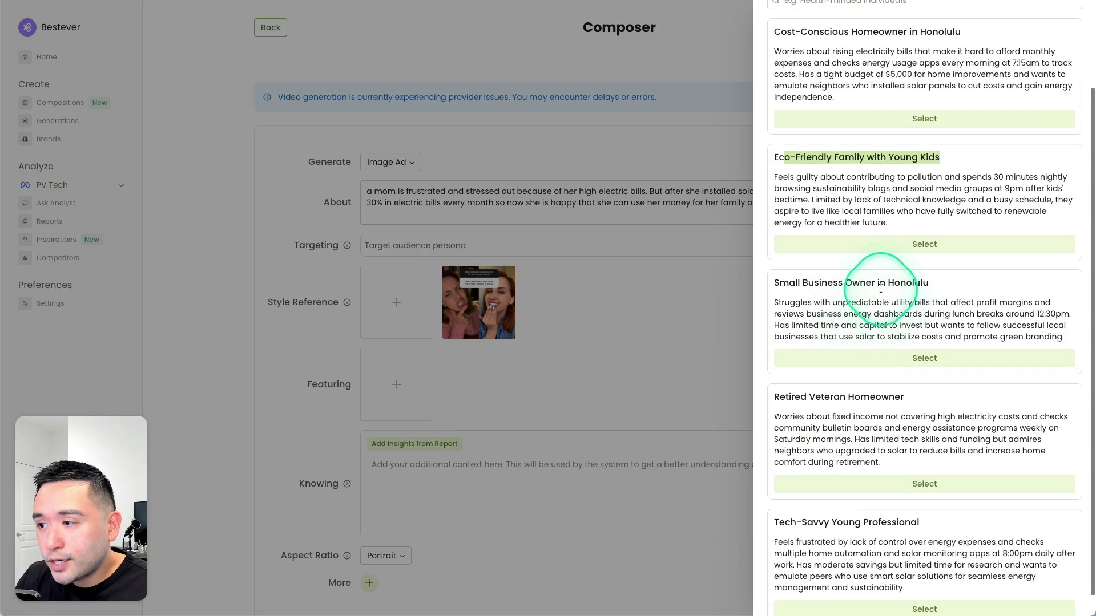
{"action": "scroll", "coordinate": [856, 320], "scroll_direction": "down", "scroll_amount": 1}
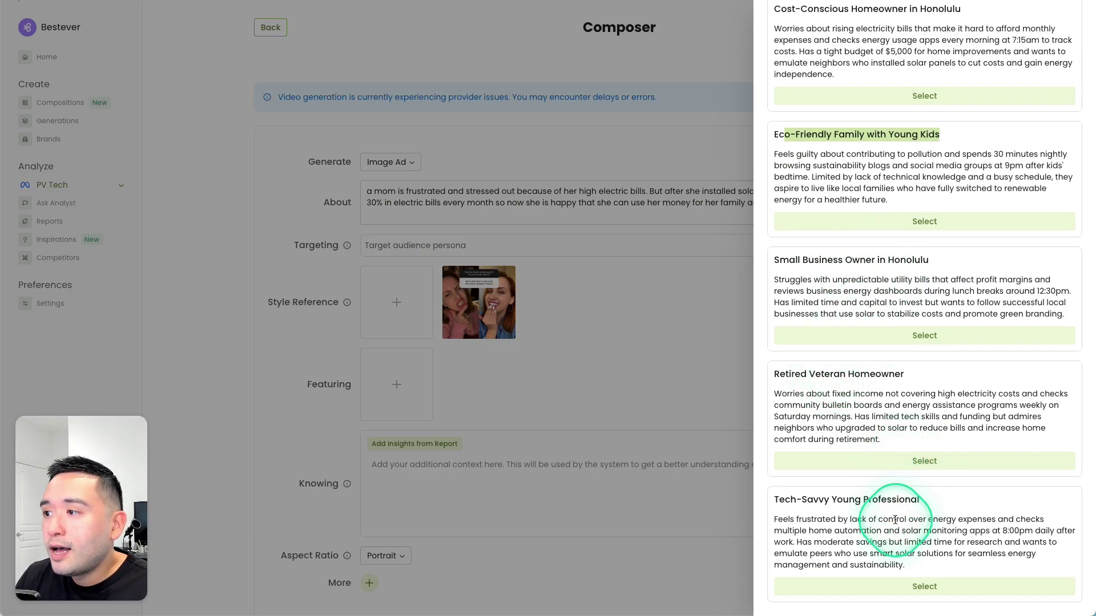
{"action": "scroll", "coordinate": [907, 304], "scroll_direction": "up", "scroll_amount": 2}
{"action": "scroll", "coordinate": [907, 304], "scroll_direction": "up", "scroll_amount": 1}
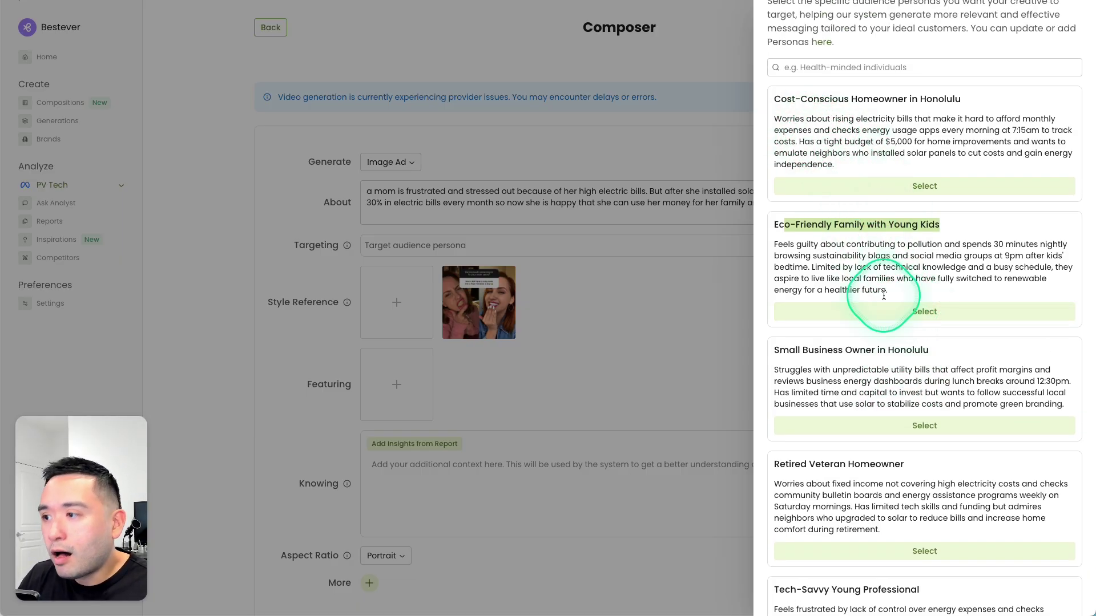
{"action": "scroll", "coordinate": [882, 302], "scroll_direction": "down", "scroll_amount": 3}
{"action": "scroll", "coordinate": [877, 320], "scroll_direction": "up", "scroll_amount": 3}
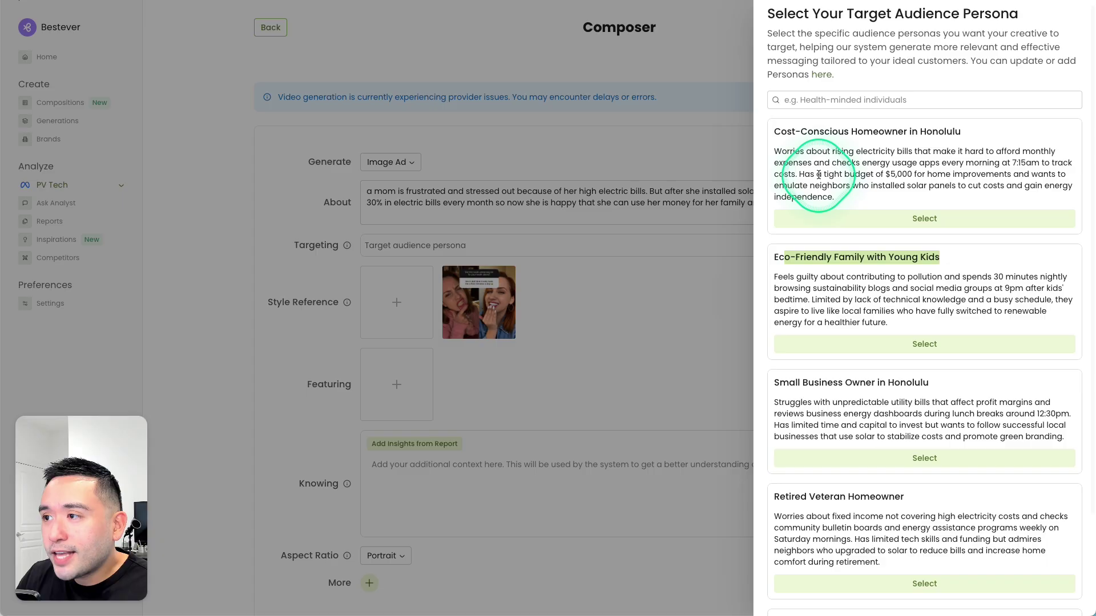
Review the Cost-Conscious Homeowner in Honolulu persona's description and set it as the ad's target audience
{"action": "left_click", "coordinate": [894, 131]}
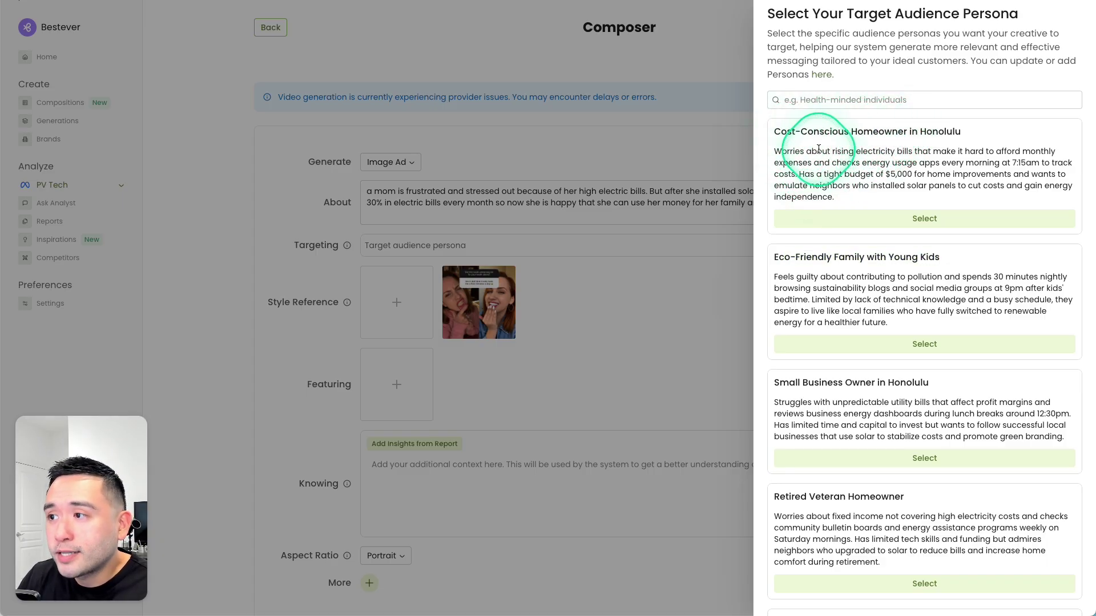
{"action": "left_click_drag", "start_coordinate": [778, 152], "coordinate": [911, 182]}
{"action": "left_click", "coordinate": [911, 182]}
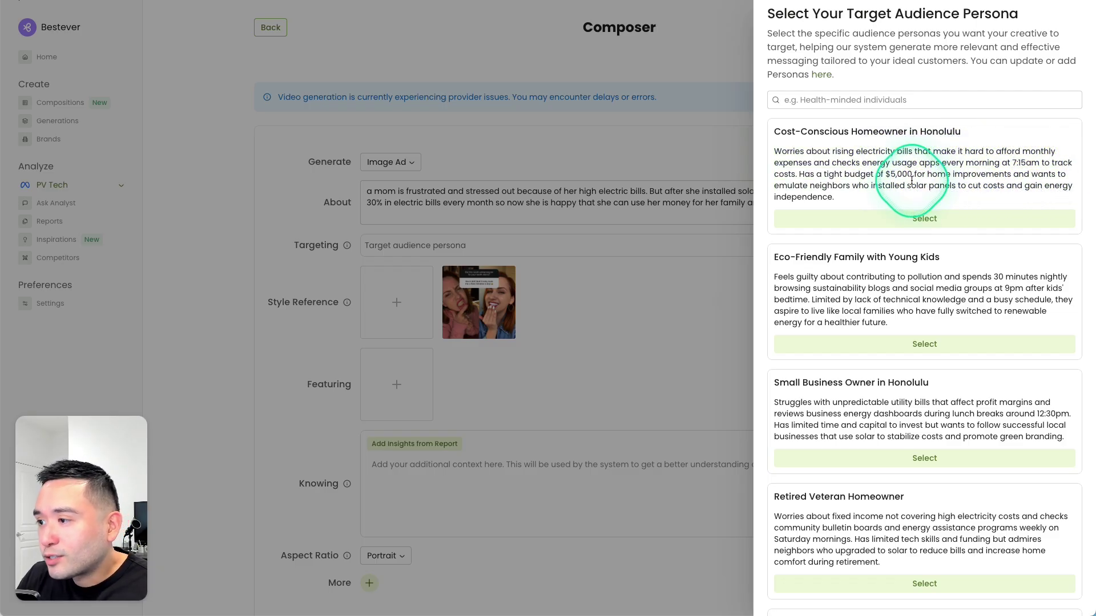
{"action": "left_click", "coordinate": [928, 219]}
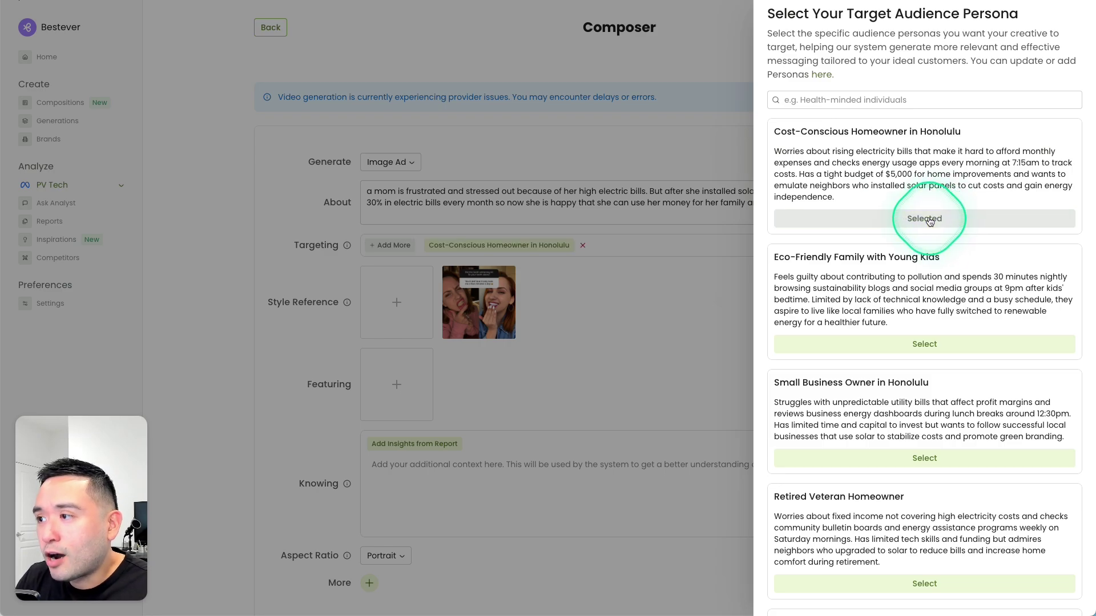
{"action": "left_click", "coordinate": [639, 291]}
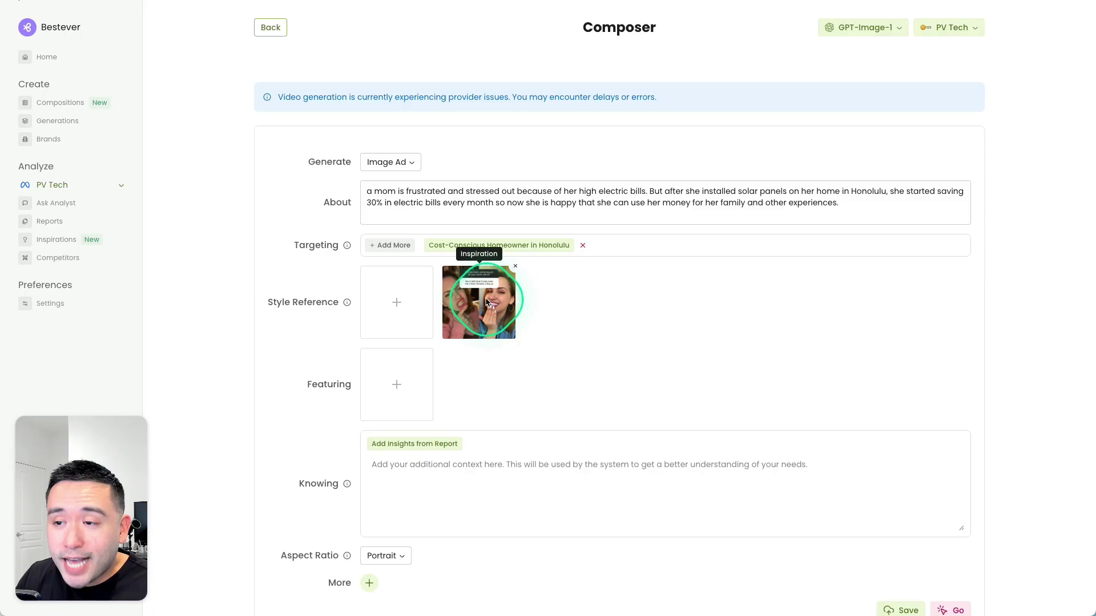
Feature the uploaded PV Tech logo, the two solar panel photos with palm trees and sky, and the aerial roof photo in the ad
{"action": "left_click", "coordinate": [400, 390]}
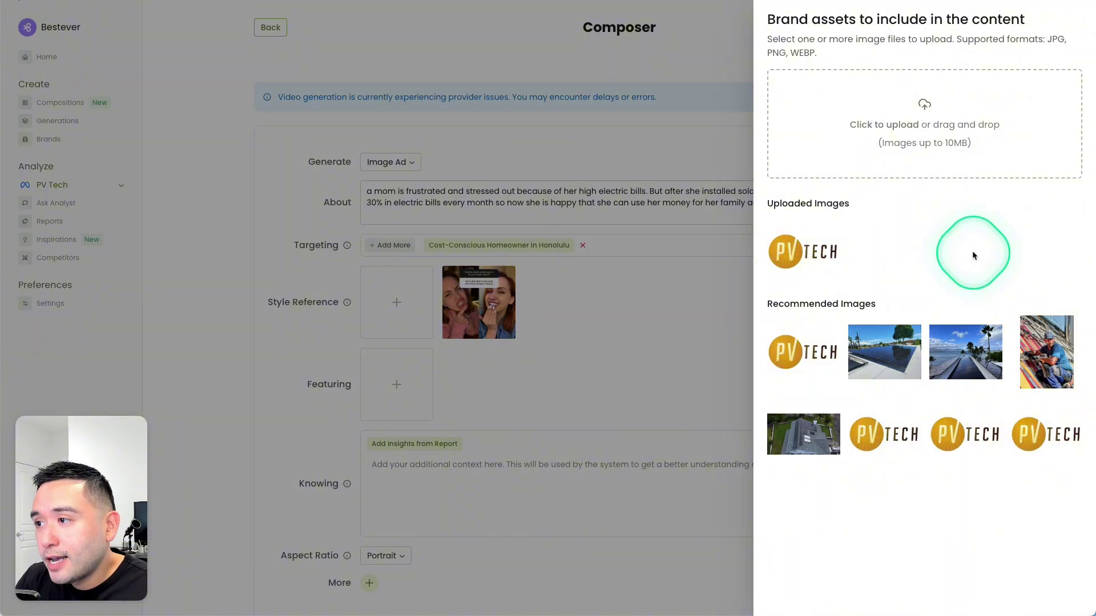
{"action": "left_click", "coordinate": [805, 256]}
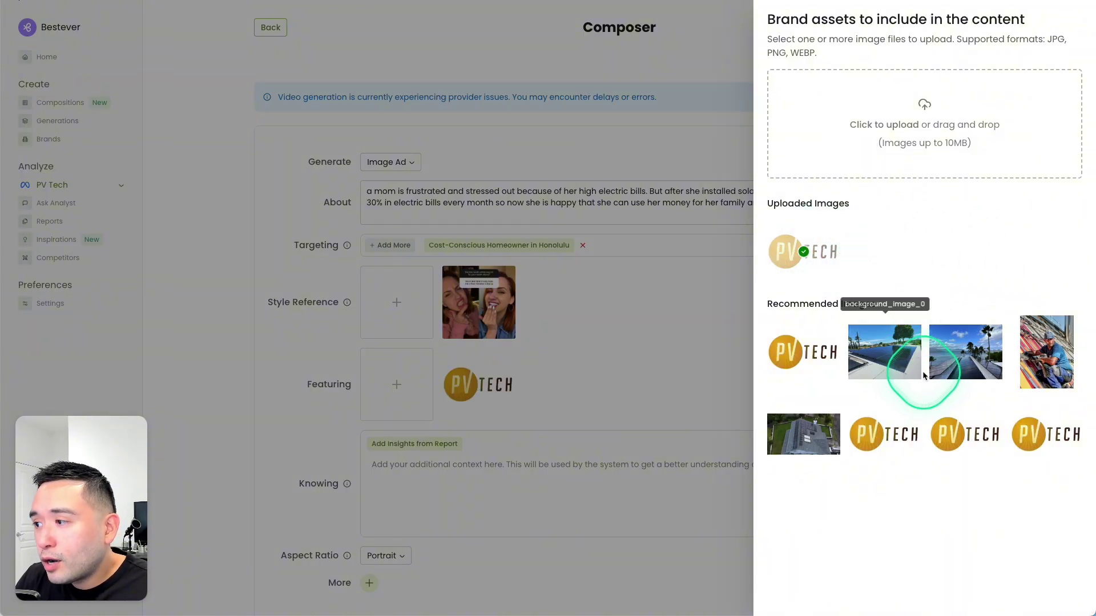
{"action": "left_click", "coordinate": [898, 350]}
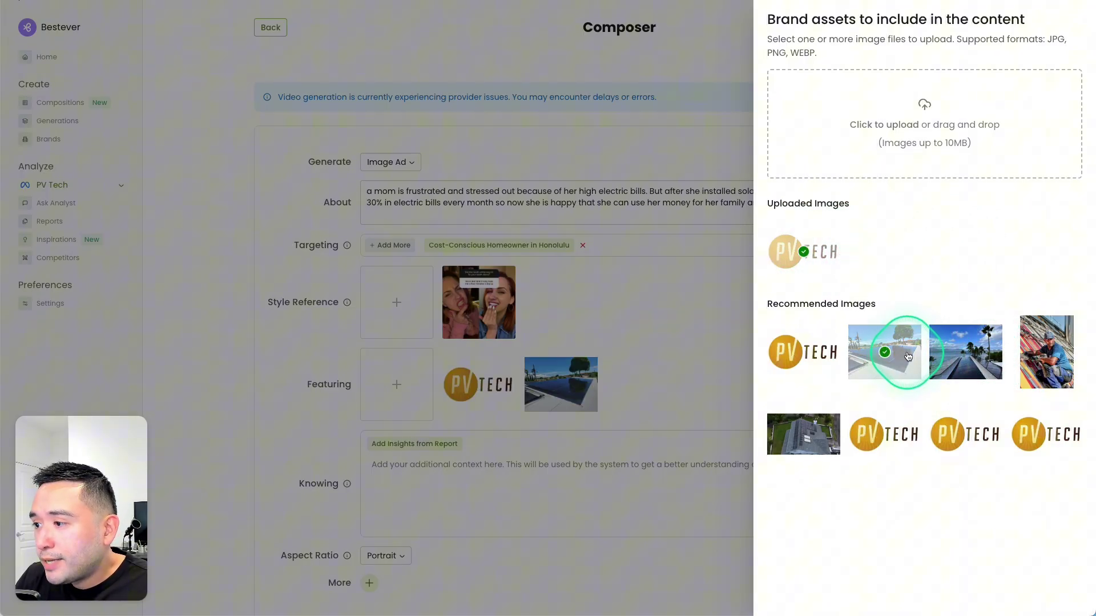
{"action": "left_click", "coordinate": [950, 355]}
{"action": "left_click", "coordinate": [808, 436]}
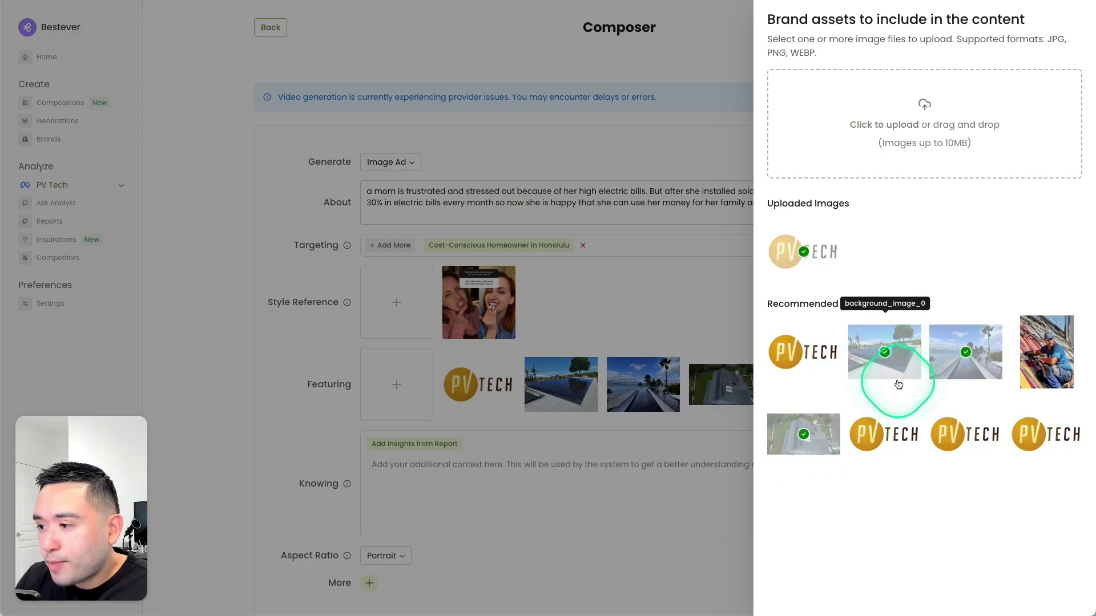
{"action": "left_click", "coordinate": [673, 272]}
Add the insights from the Top Performing Creatives report as background knowledge for the ad
{"action": "scroll", "coordinate": [348, 393], "scroll_direction": "down", "scroll_amount": 2}
{"action": "mouse_move", "coordinate": [348, 393]}
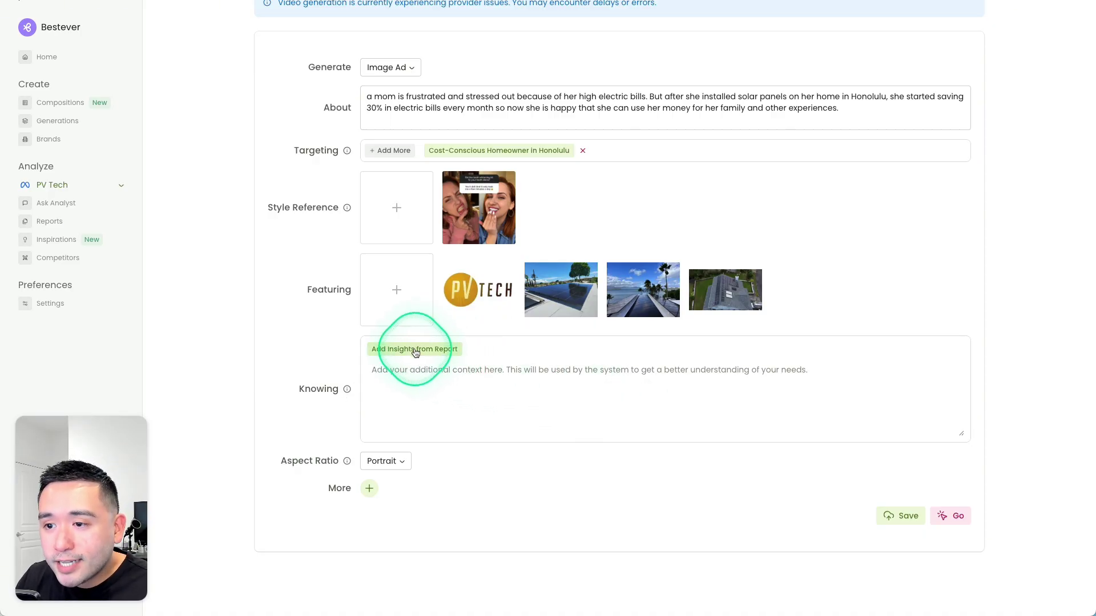
{"action": "left_click", "coordinate": [415, 350]}
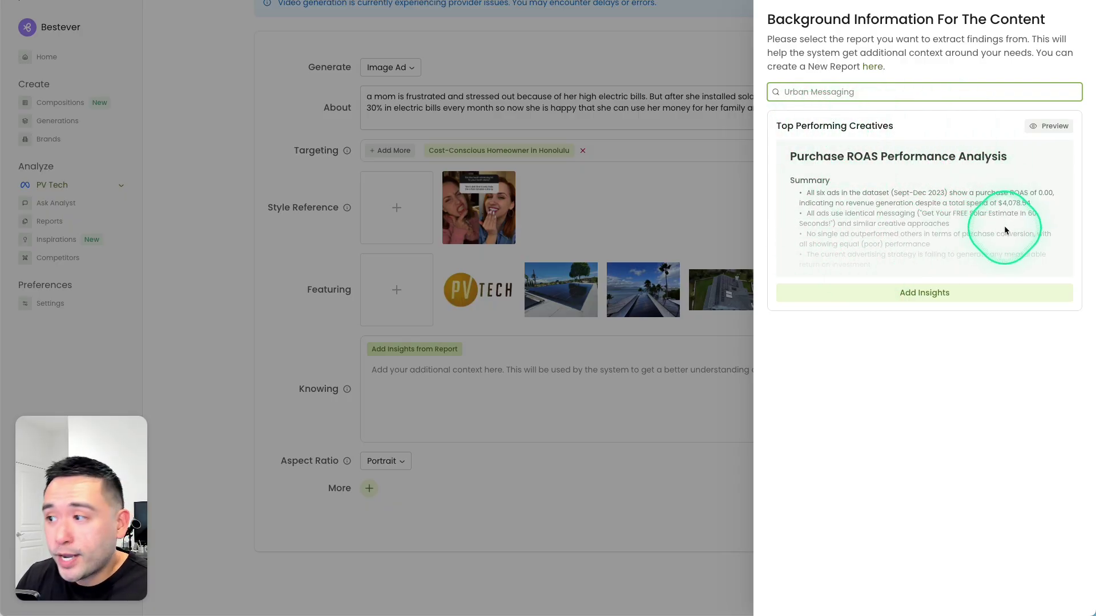
{"action": "left_click", "coordinate": [911, 293]}
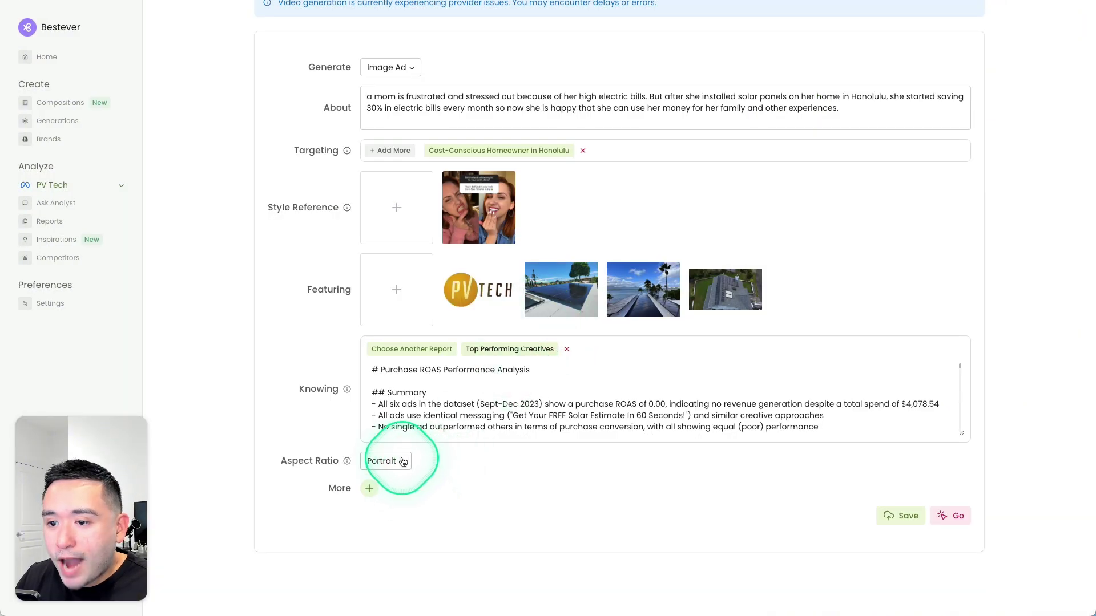
Set the aspect ratio to Square and reveal the More field for additional information, leaving it empty
{"action": "left_click", "coordinate": [403, 463]}
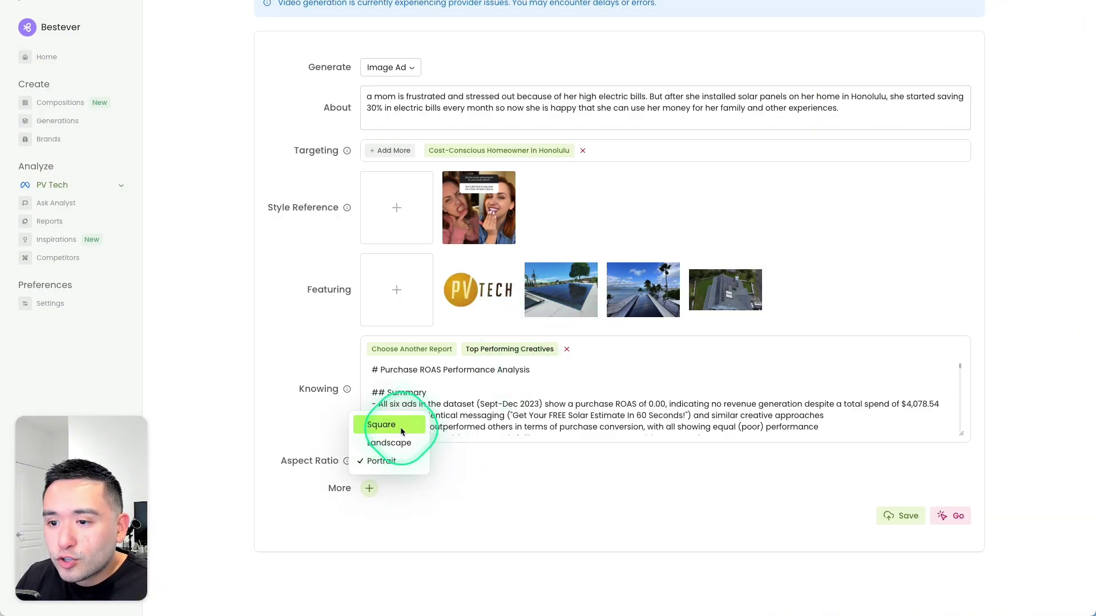
{"action": "left_click", "coordinate": [382, 424]}
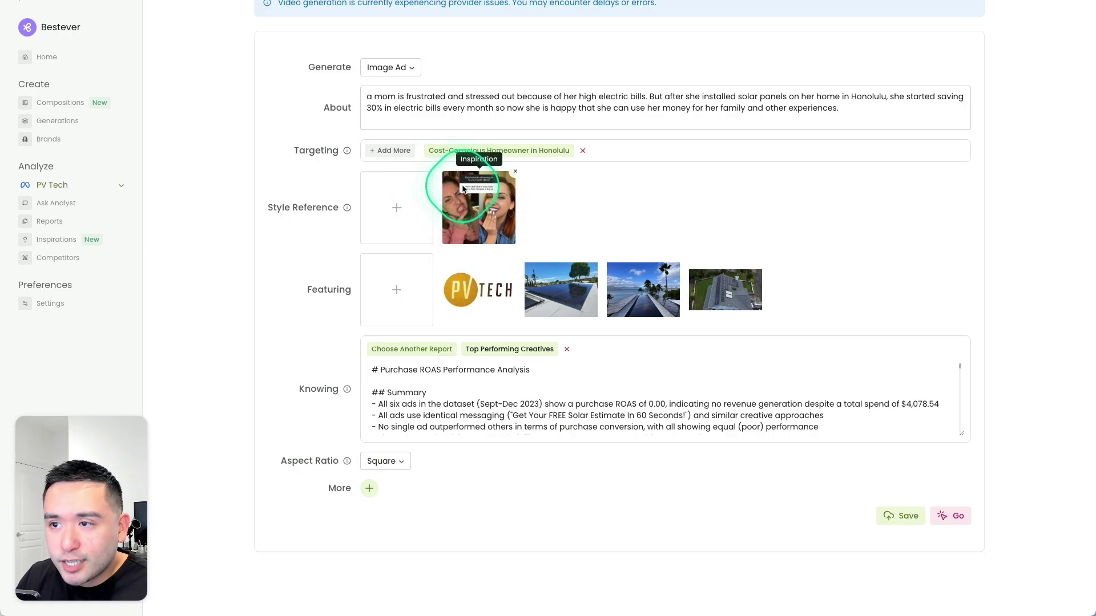
{"action": "left_click", "coordinate": [370, 490]}
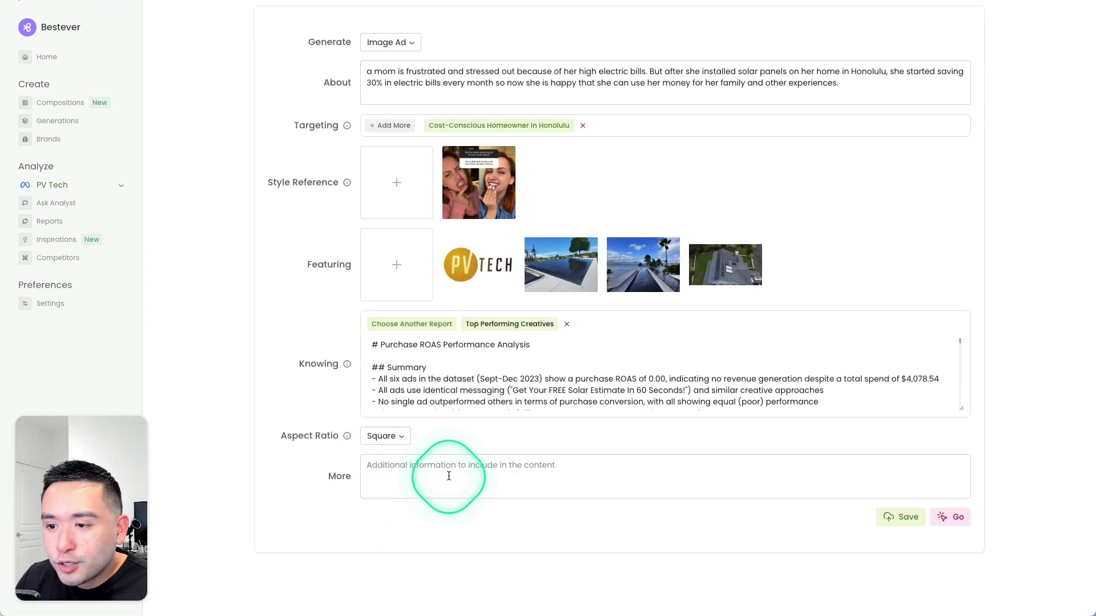
{"action": "left_click", "coordinate": [529, 473]}
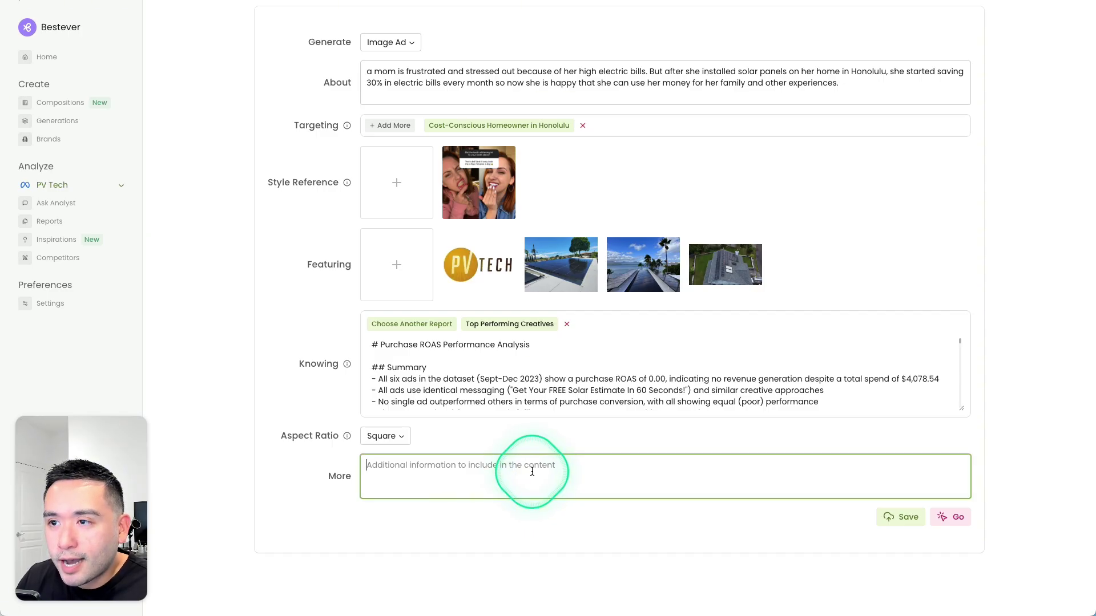
Check the completed composition settings and report insights, and generate the image ads
{"action": "scroll", "coordinate": [451, 492], "scroll_direction": "up", "scroll_amount": 2}
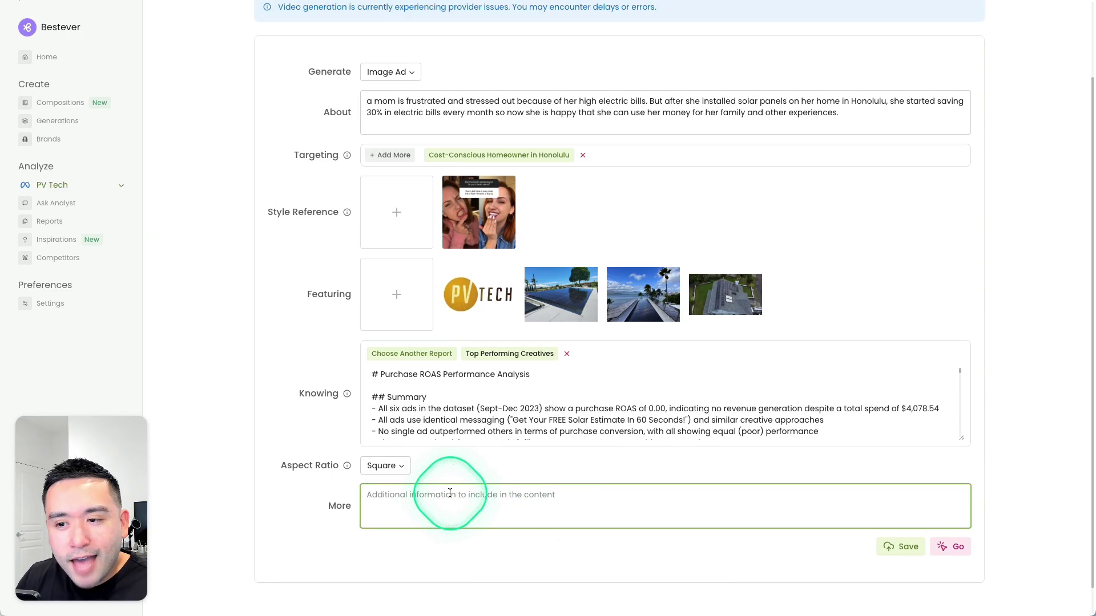
{"action": "scroll", "coordinate": [455, 496], "scroll_direction": "up", "scroll_amount": 1}
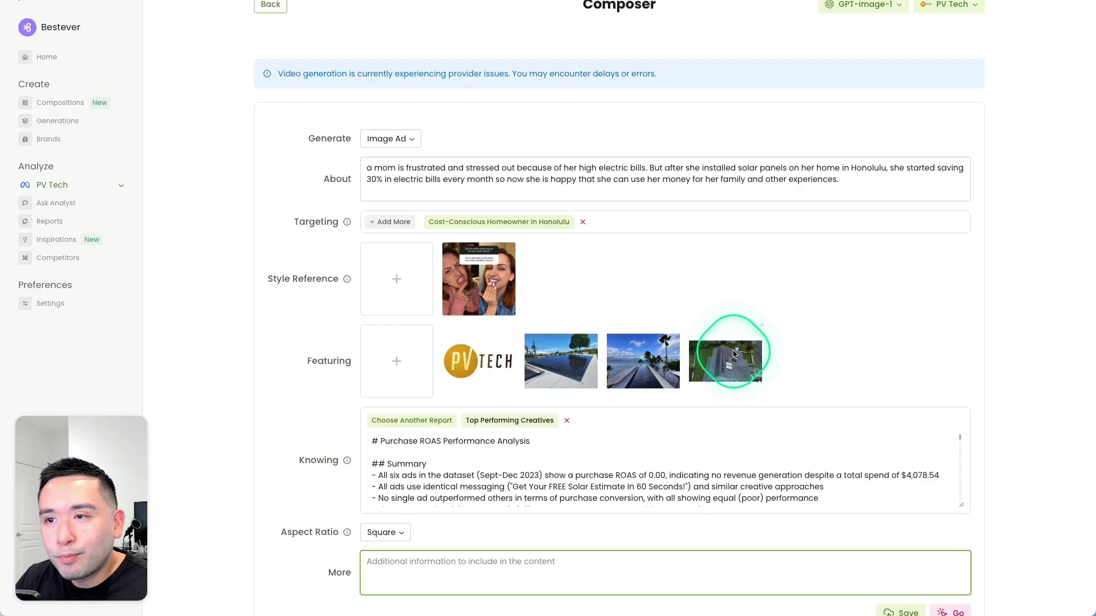
{"action": "scroll", "coordinate": [599, 342], "scroll_direction": "down", "scroll_amount": 4}
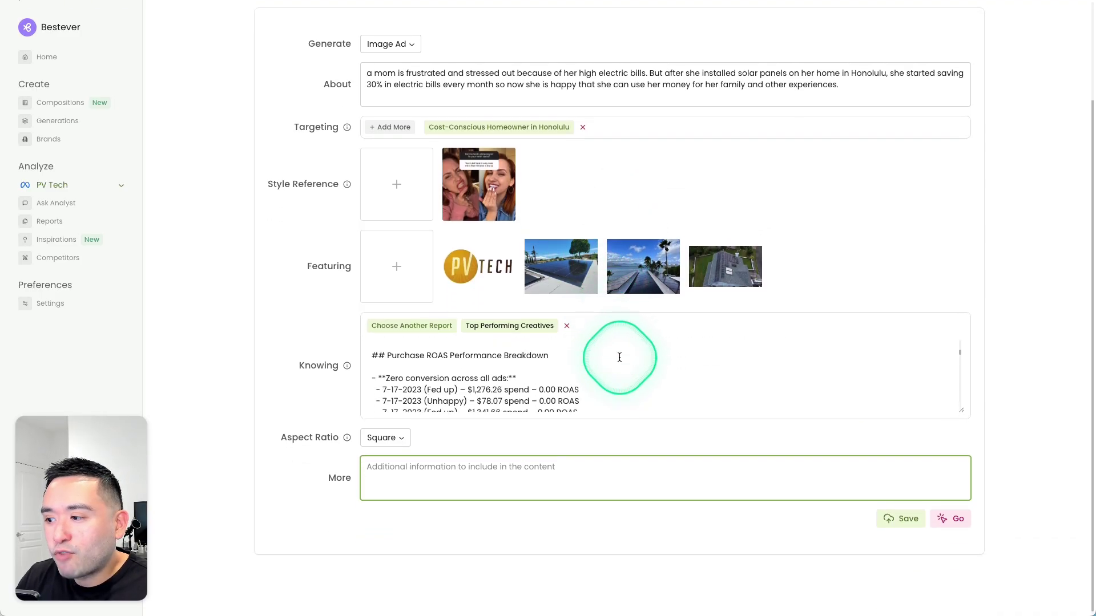
{"action": "scroll", "coordinate": [754, 361], "scroll_direction": "down", "scroll_amount": 3}
{"action": "left_click", "coordinate": [950, 519]}
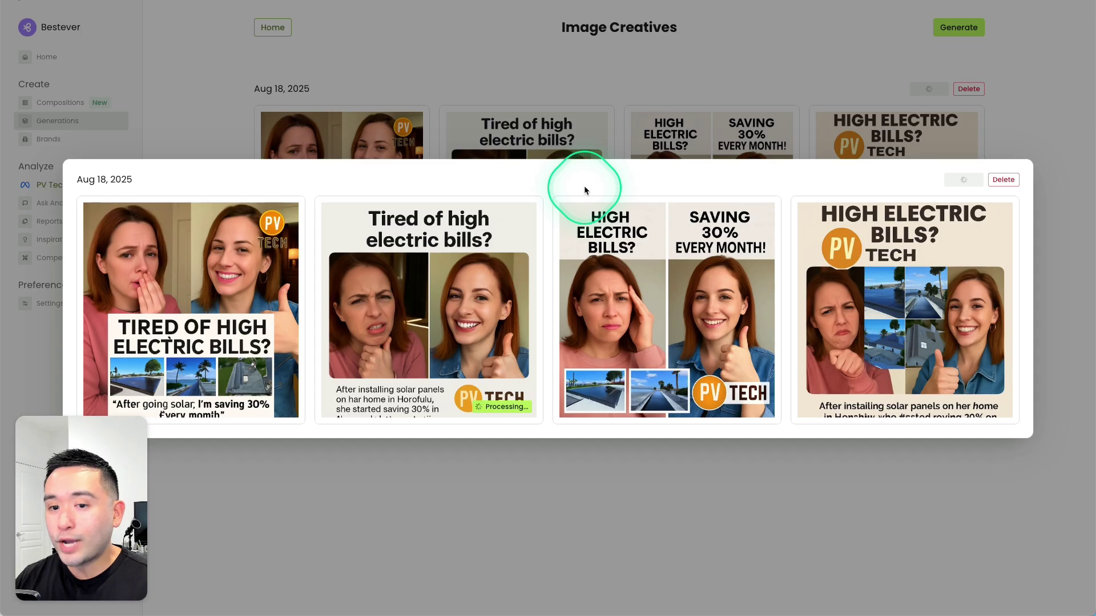
Look over the generated ads, preview the "High electric bills? / Saving 30% every month!" creative, and open it for editing in the canvas
{"action": "mouse_move", "coordinate": [384, 256]}
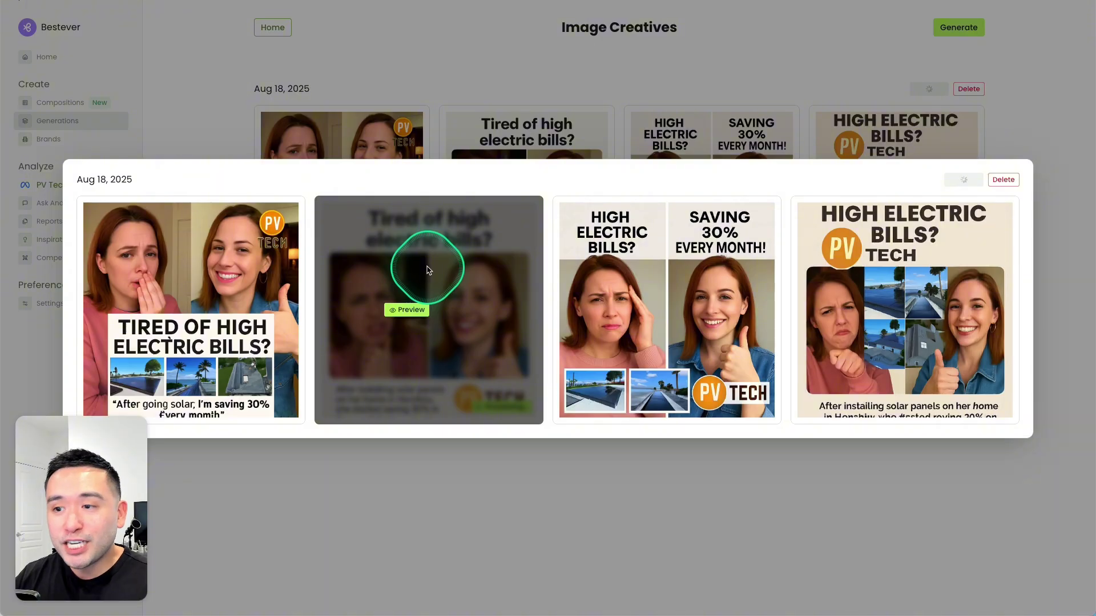
{"action": "mouse_move", "coordinate": [105, 262]}
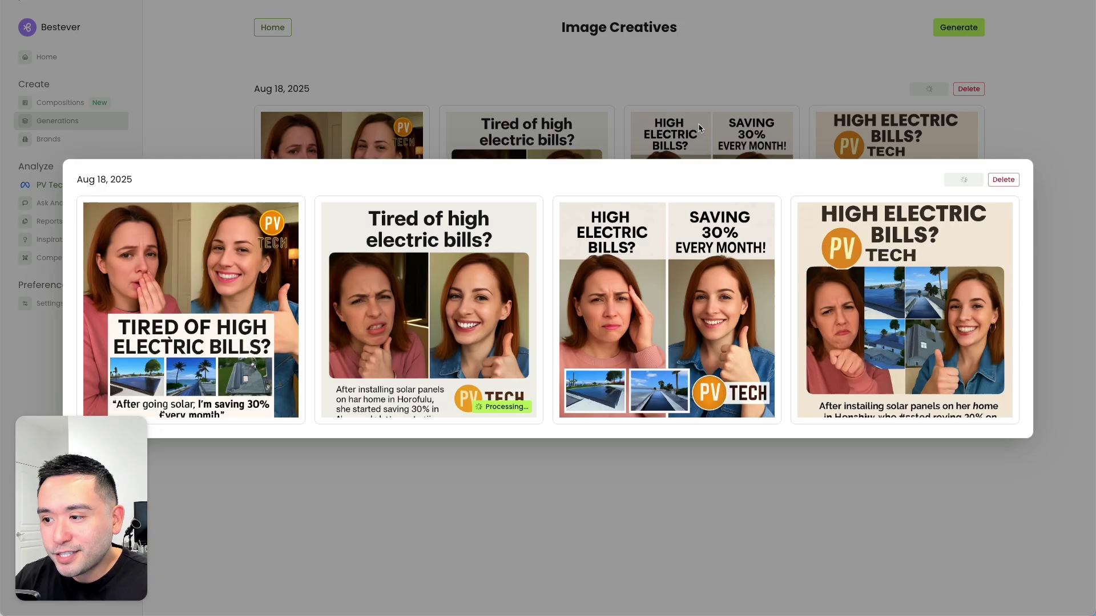
{"action": "mouse_move", "coordinate": [631, 404]}
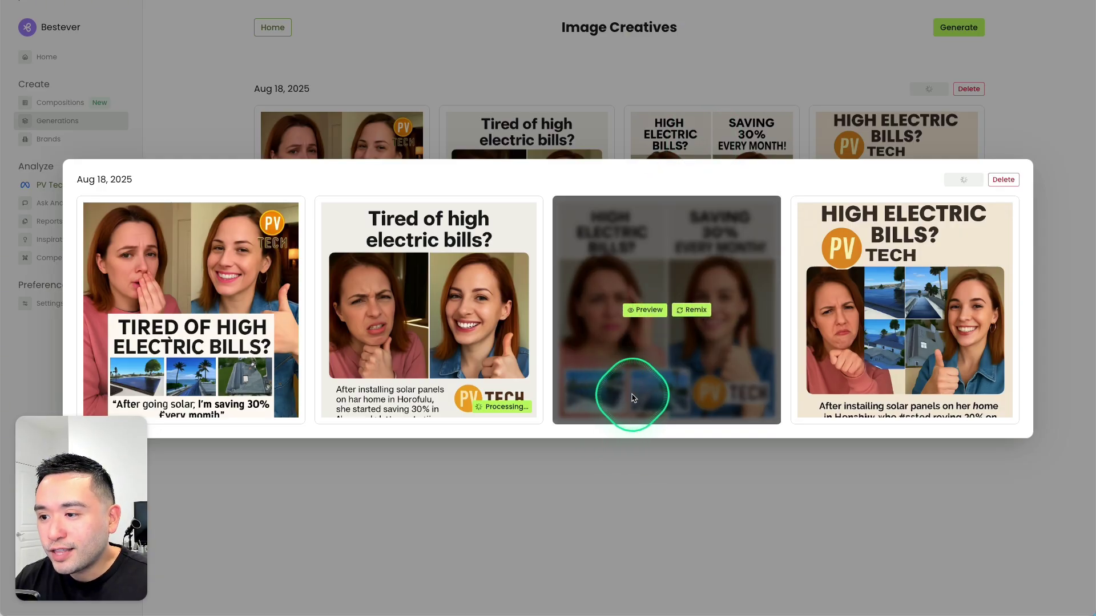
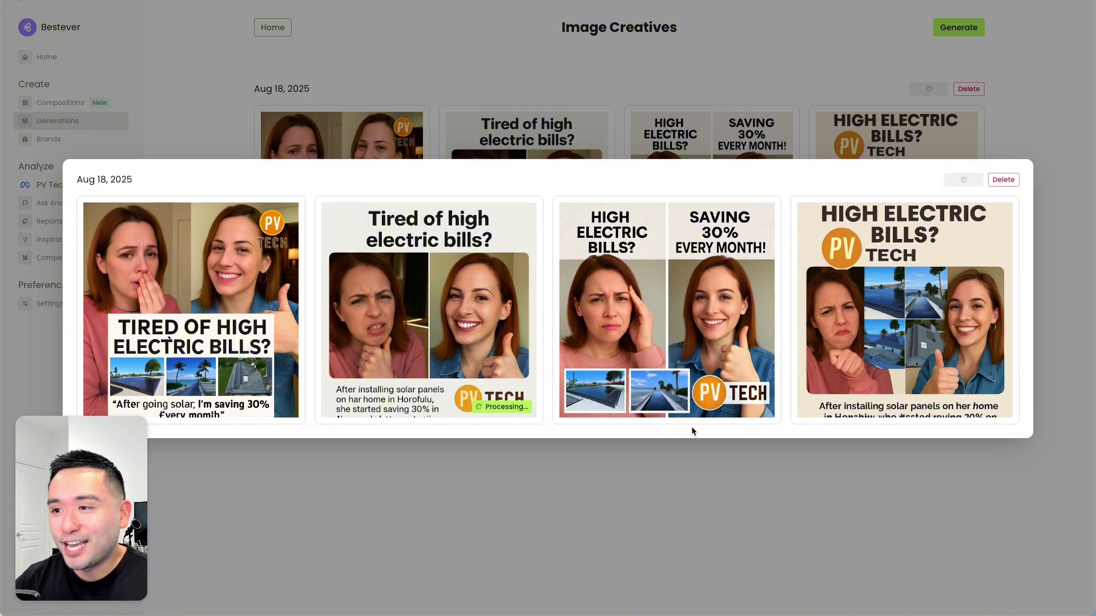
{"action": "left_click", "coordinate": [648, 315]}
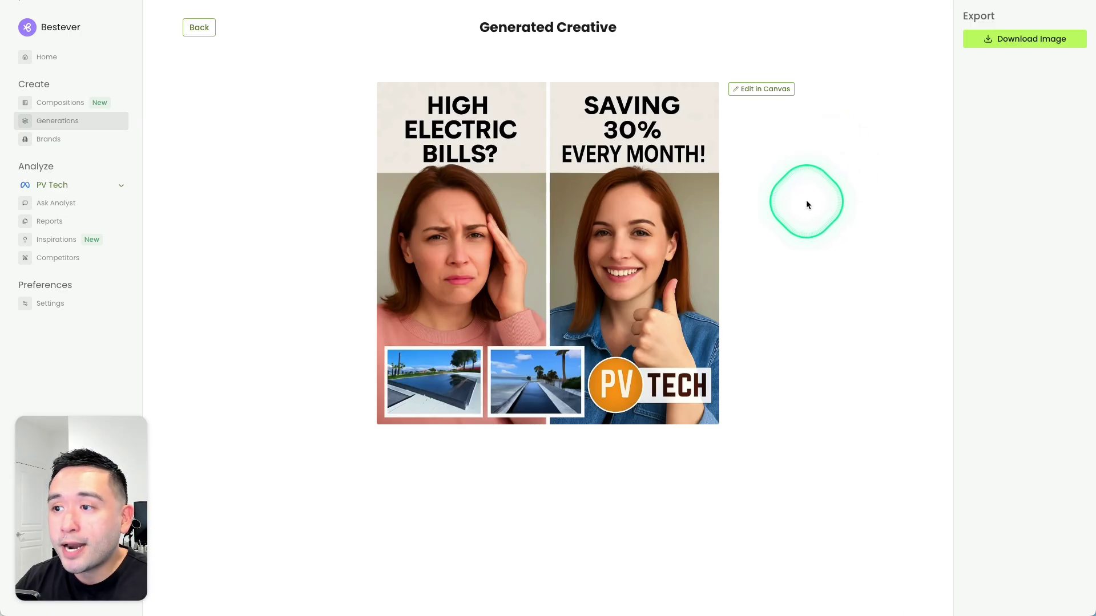
{"action": "left_click", "coordinate": [755, 89]}
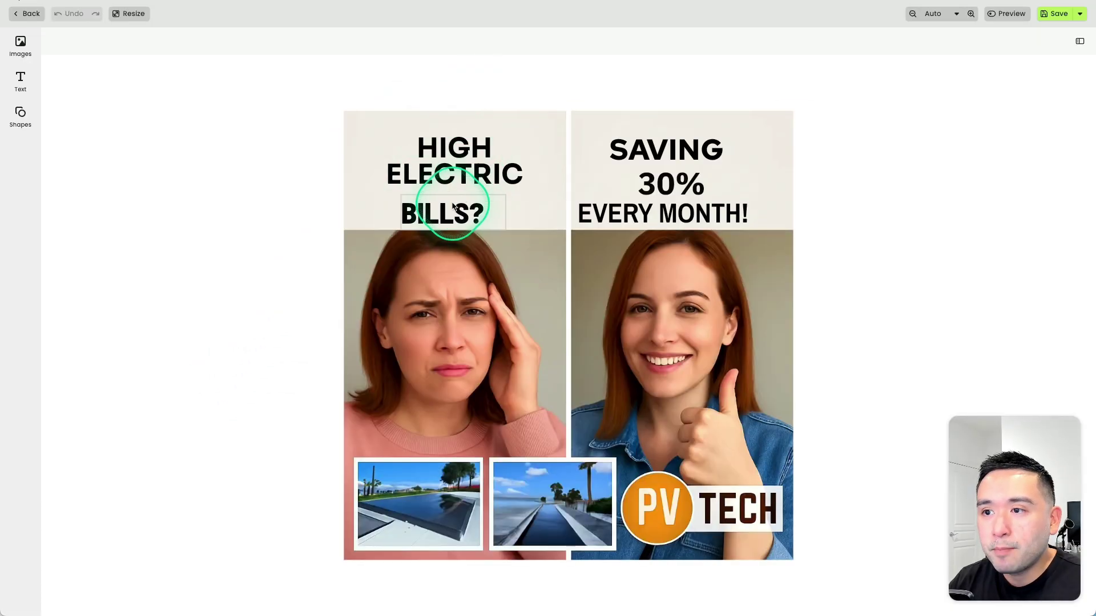
Reposition the "BILLS?" line closer beneath "ELECTRIC" and adjust the placement of the "SAVING 30% EVERY MONTH!" heading lines
{"action": "left_click_drag", "start_coordinate": [438, 220], "coordinate": [461, 200]}
{"action": "left_click_drag", "start_coordinate": [660, 153], "coordinate": [673, 178]}
{"action": "left_click_drag", "start_coordinate": [654, 217], "coordinate": [669, 210]}
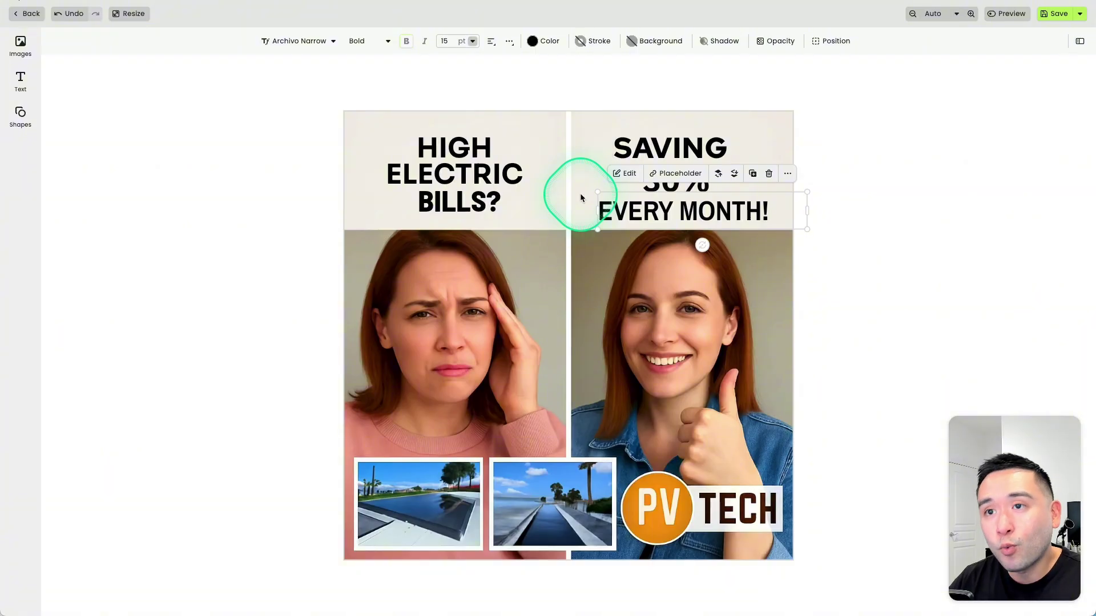
Look through the font choices for the "EVERY MONTH!" text and browse the editor's image, text and shape libraries
{"action": "left_click", "coordinate": [328, 41]}
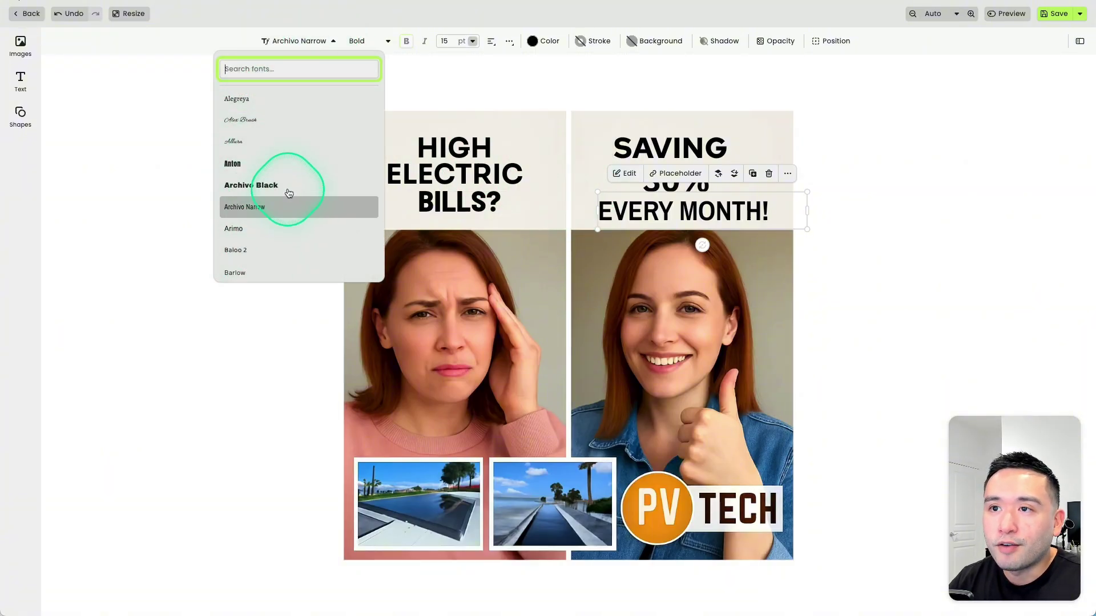
{"action": "left_click", "coordinate": [327, 38]}
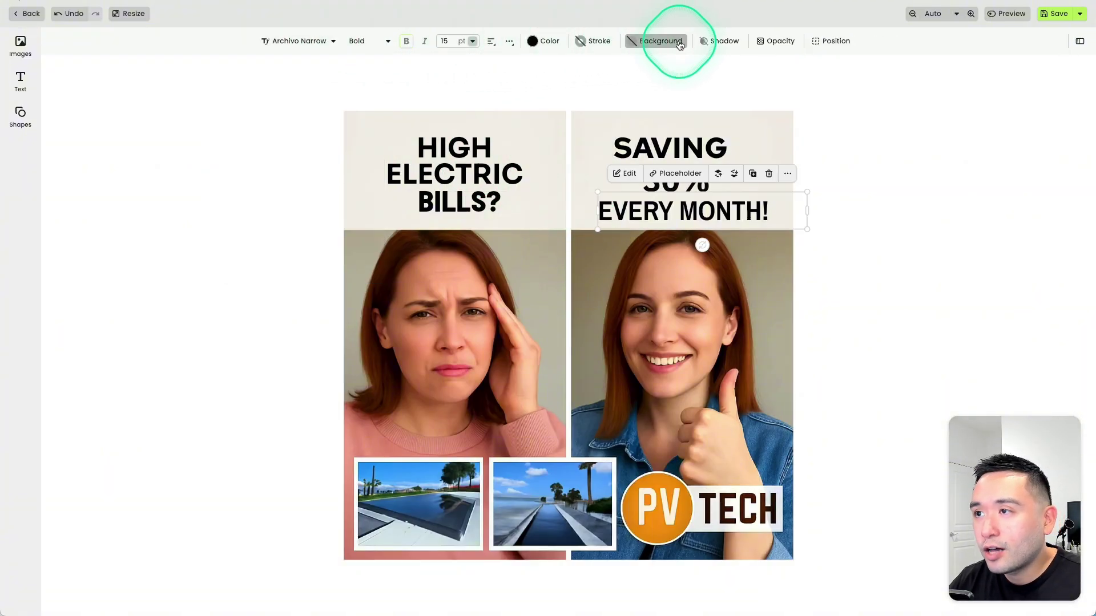
{"action": "left_click", "coordinate": [21, 45]}
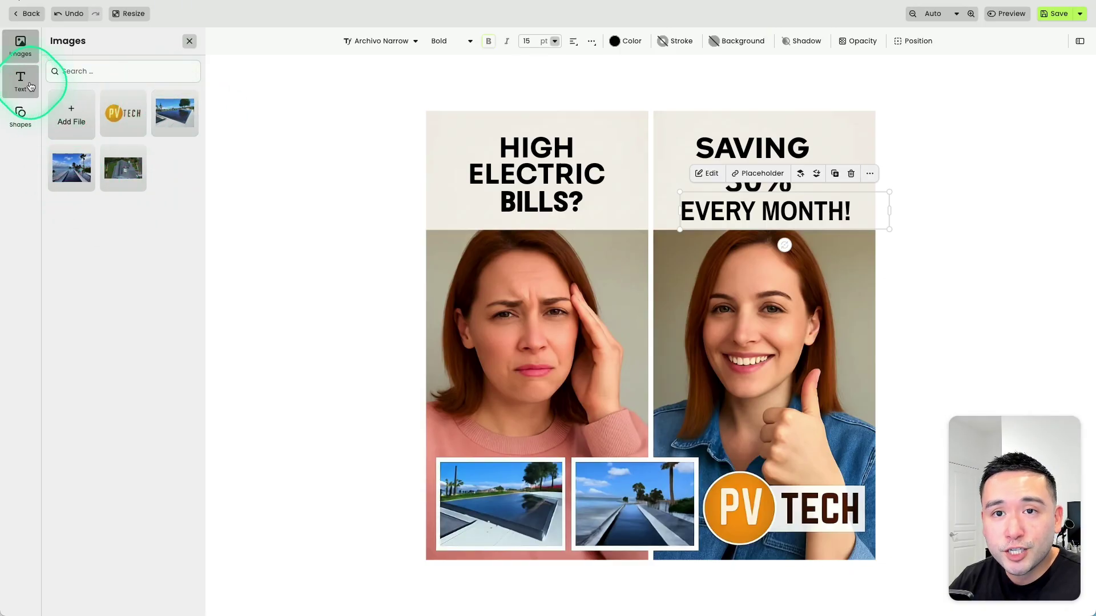
{"action": "left_click", "coordinate": [30, 87]}
{"action": "left_click", "coordinate": [26, 119]}
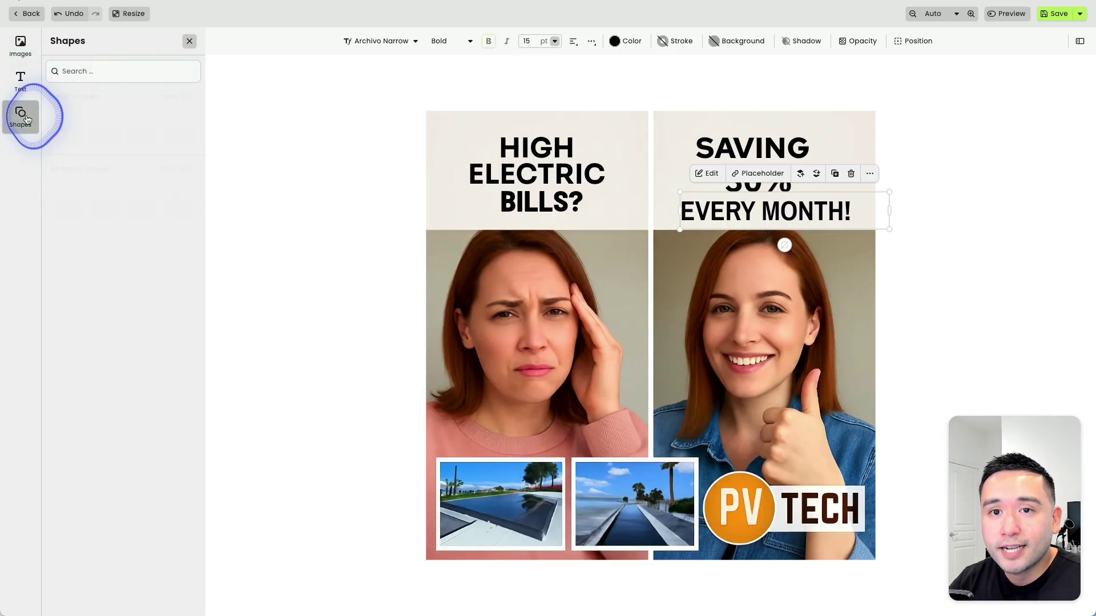
Try shifting the ad's background image sideways and realign it with the canvas edges
{"action": "left_click", "coordinate": [520, 495]}
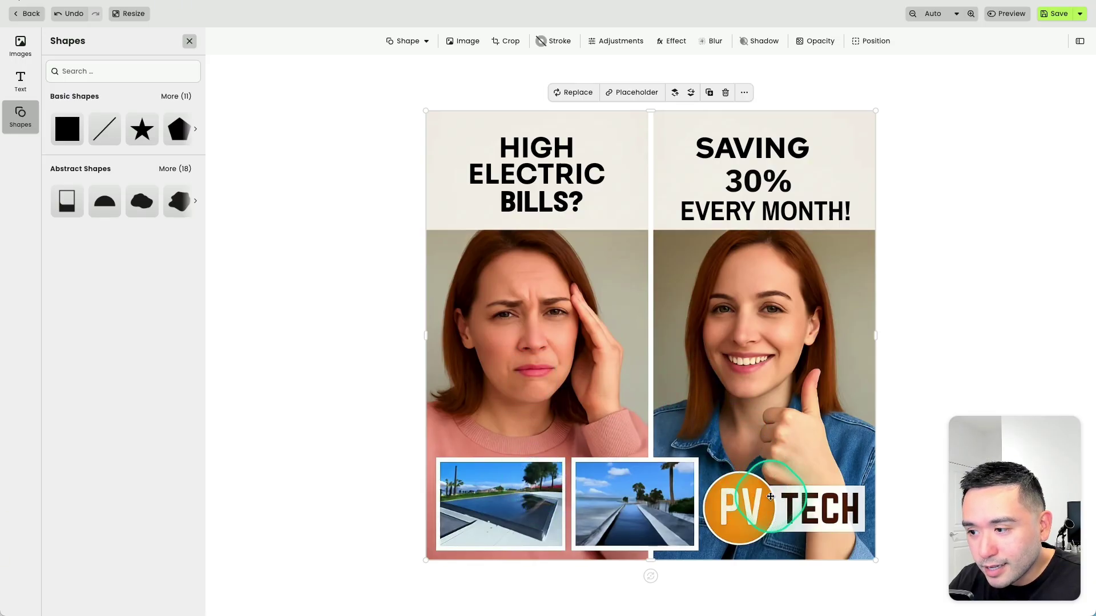
{"action": "double_click", "coordinate": [539, 150]}
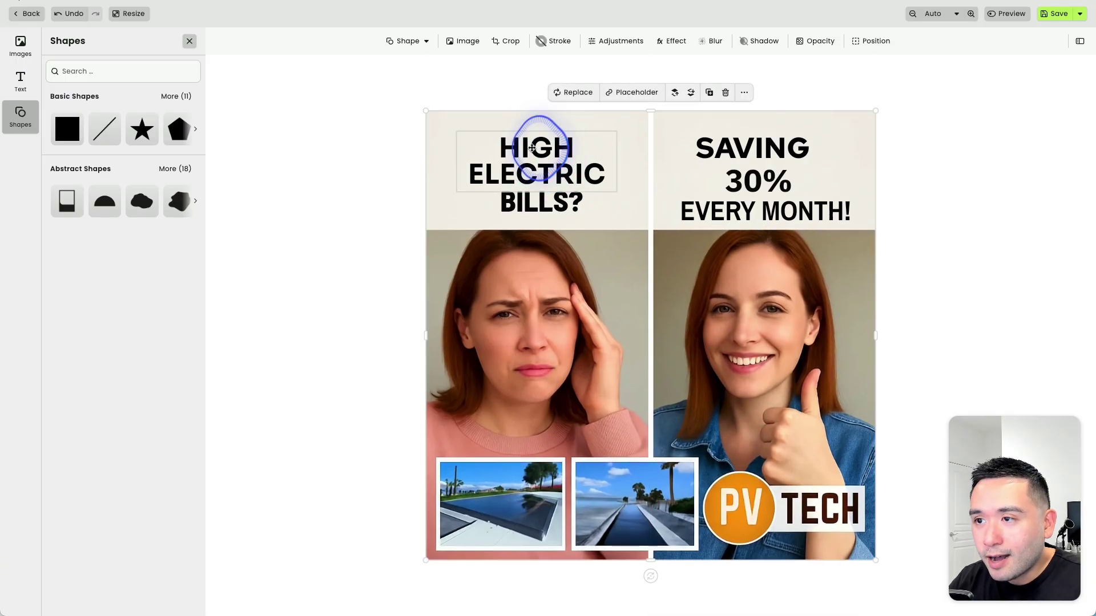
{"action": "left_click", "coordinate": [631, 123]}
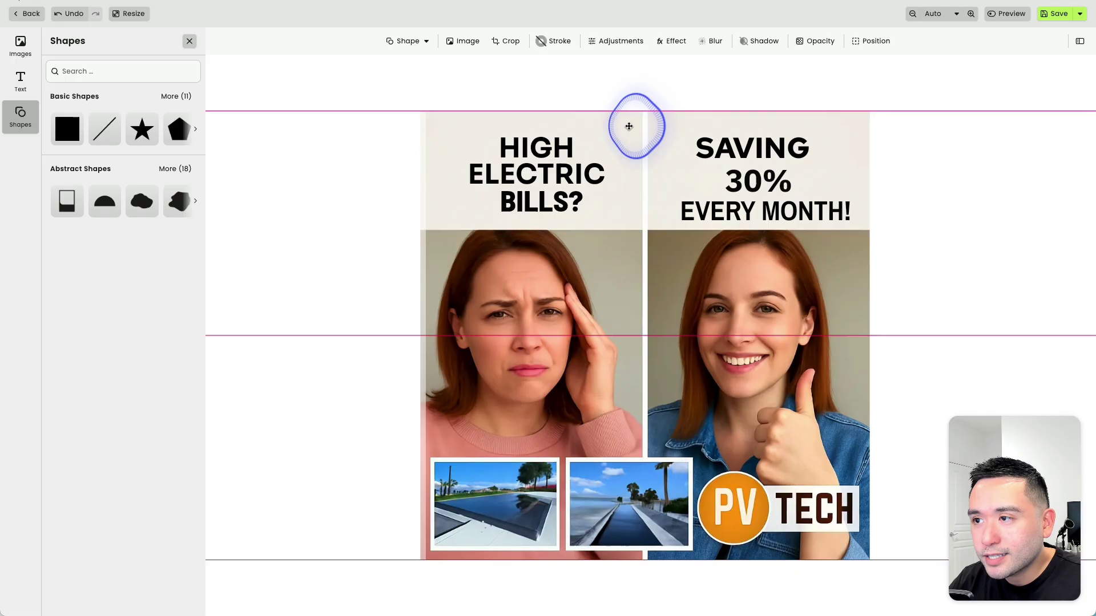
{"action": "mouse_move", "coordinate": [474, 117]}
{"action": "left_mouse_down"}
{"action": "mouse_move", "coordinate": [451, 110]}
{"action": "mouse_move", "coordinate": [482, 113]}
{"action": "mouse_move", "coordinate": [473, 119]}
{"action": "left_mouse_up"}
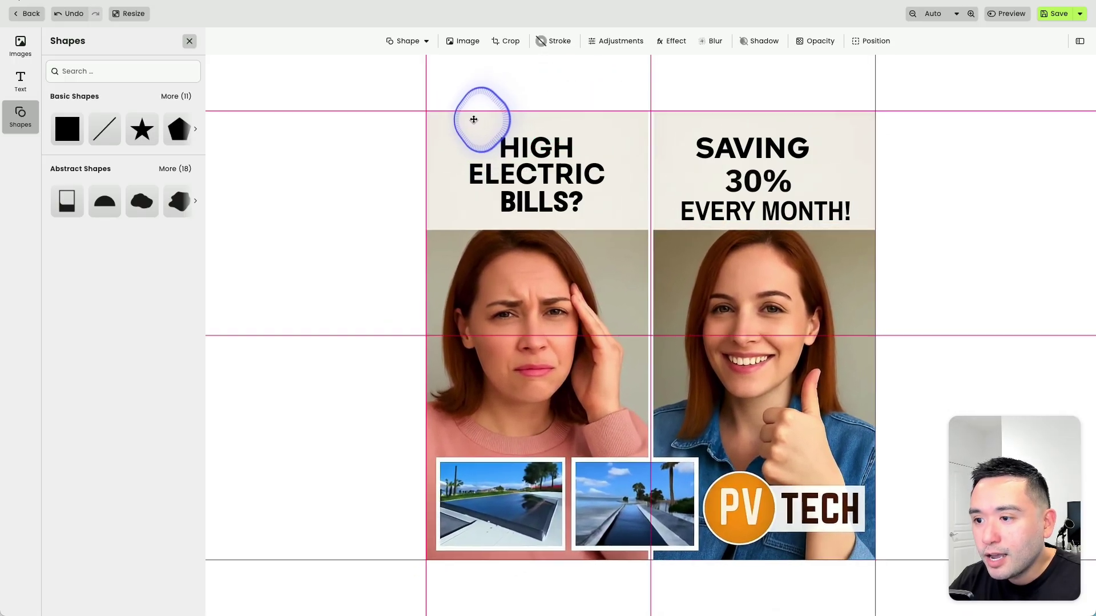
Open the video creatives, view the storyboard of the User Provided Concept, and return to the list
{"action": "left_click", "coordinate": [68, 116]}
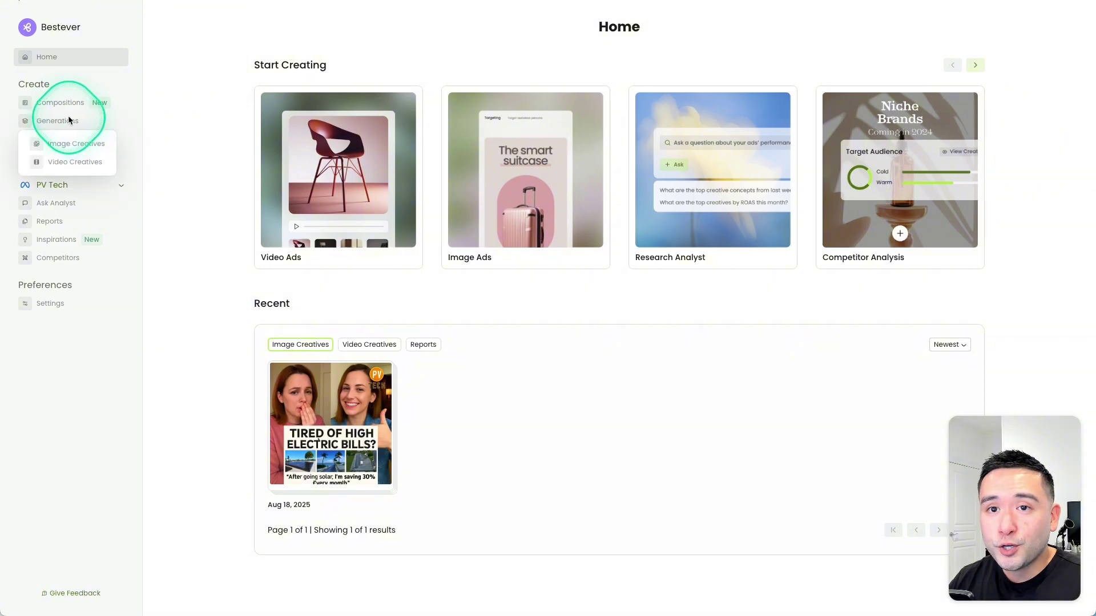
{"action": "left_click", "coordinate": [64, 162]}
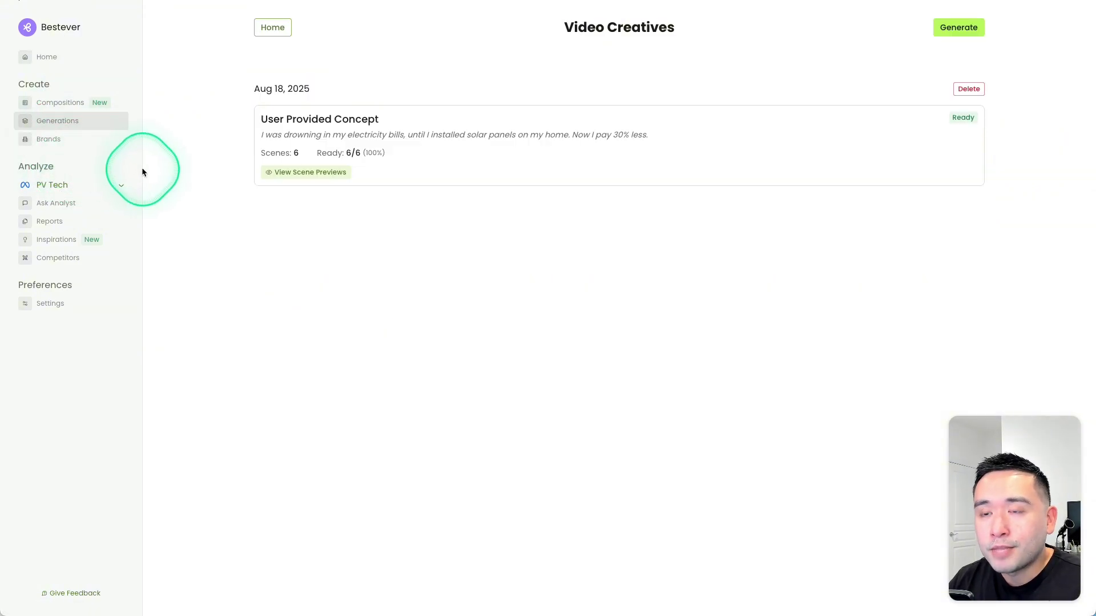
{"action": "left_click", "coordinate": [311, 117]}
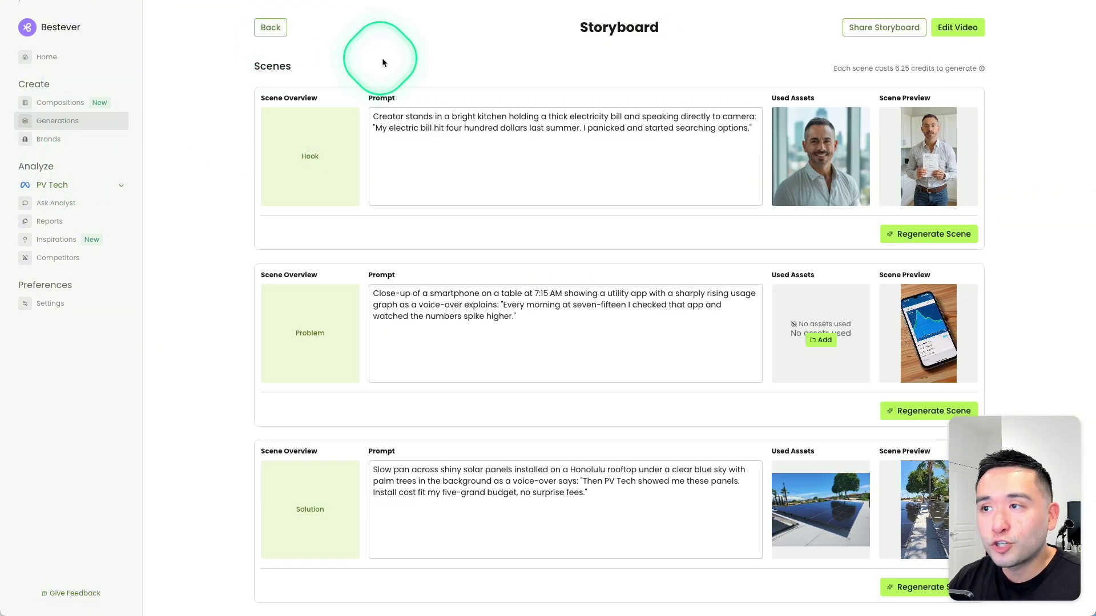
{"action": "left_click", "coordinate": [270, 29]}
Start a new video composition for PV Tech, keeping Video Ad as the content type
{"action": "left_click", "coordinate": [956, 27]}
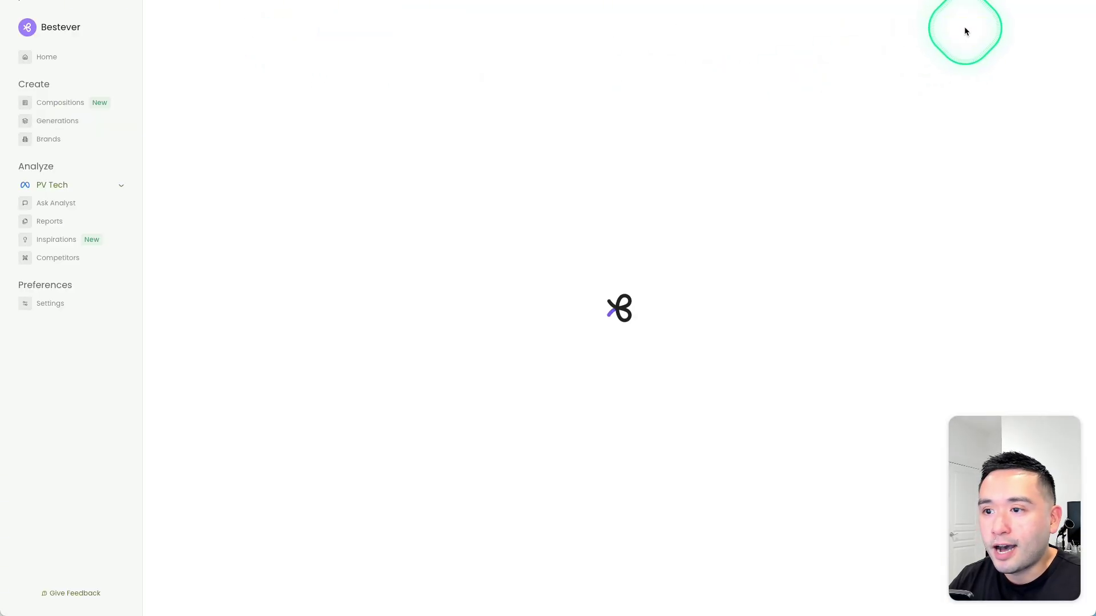
{"action": "left_click", "coordinate": [387, 165]}
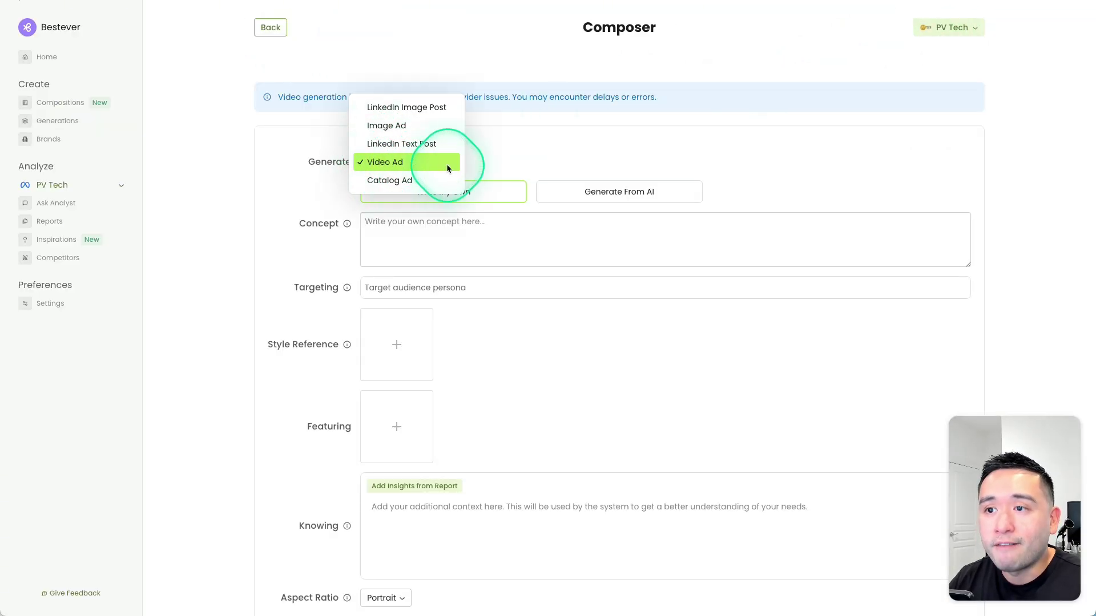
{"action": "left_click", "coordinate": [526, 147]}
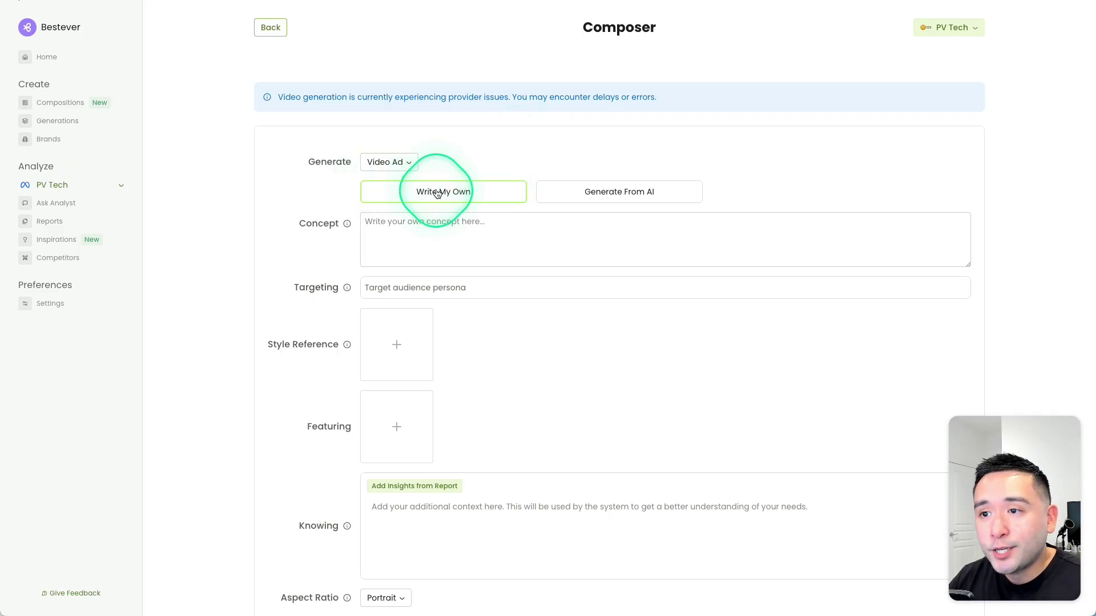
Set the concept source to Generate From AI and generate video concepts
{"action": "left_click", "coordinate": [465, 191]}
{"action": "left_click", "coordinate": [613, 194]}
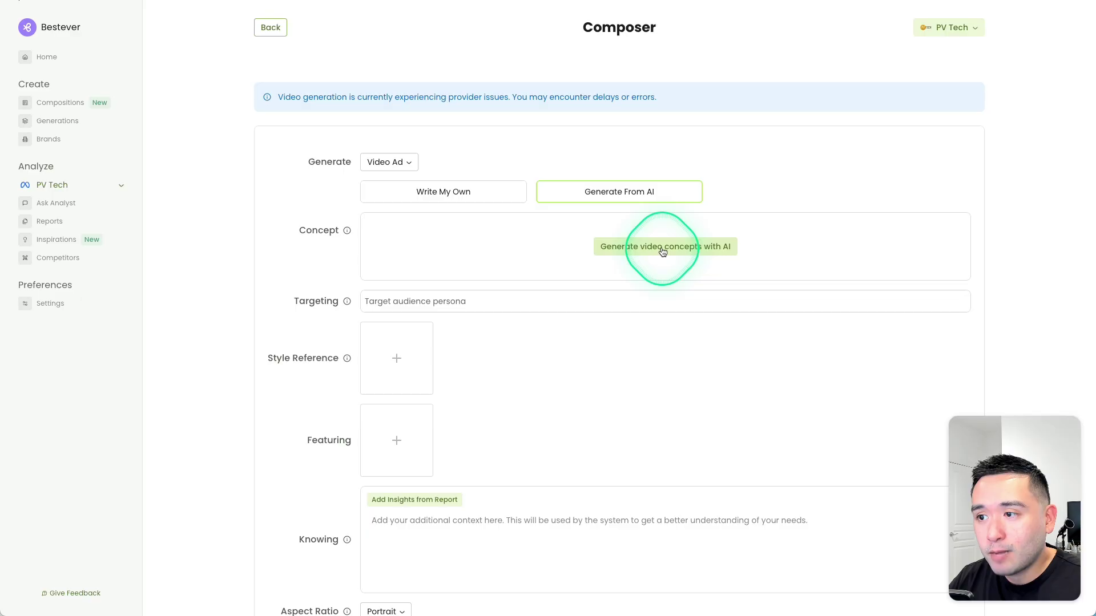
{"action": "left_click", "coordinate": [643, 251]}
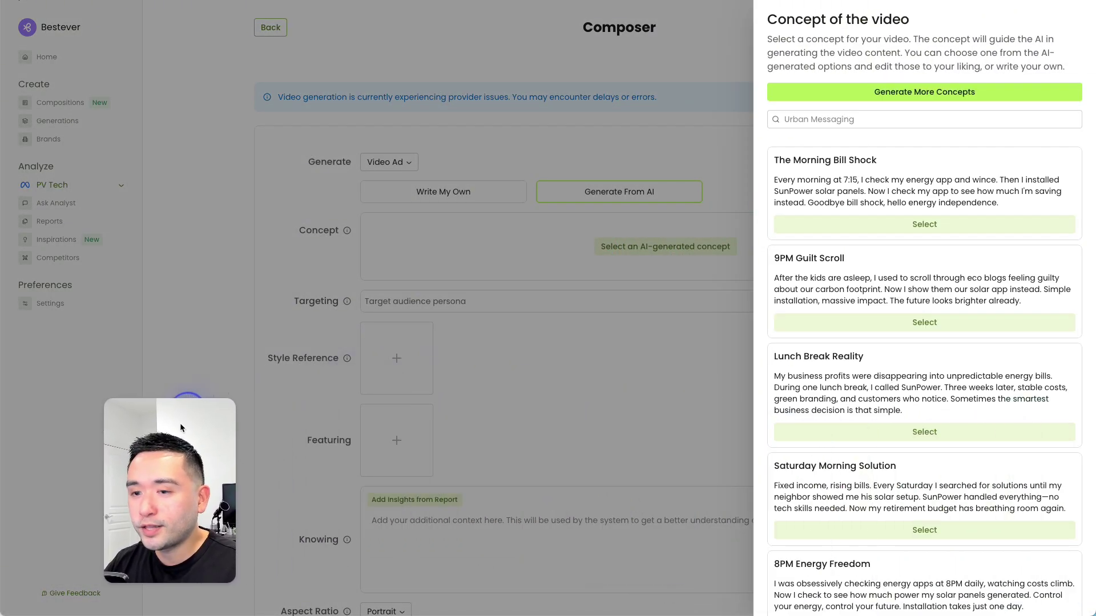
Review the AI-generated video concepts and select "The Morning Bill Shock"
{"action": "scroll", "coordinate": [967, 210], "scroll_direction": "down", "scroll_amount": 2}
{"action": "scroll", "coordinate": [967, 210], "scroll_direction": "down", "scroll_amount": 2}
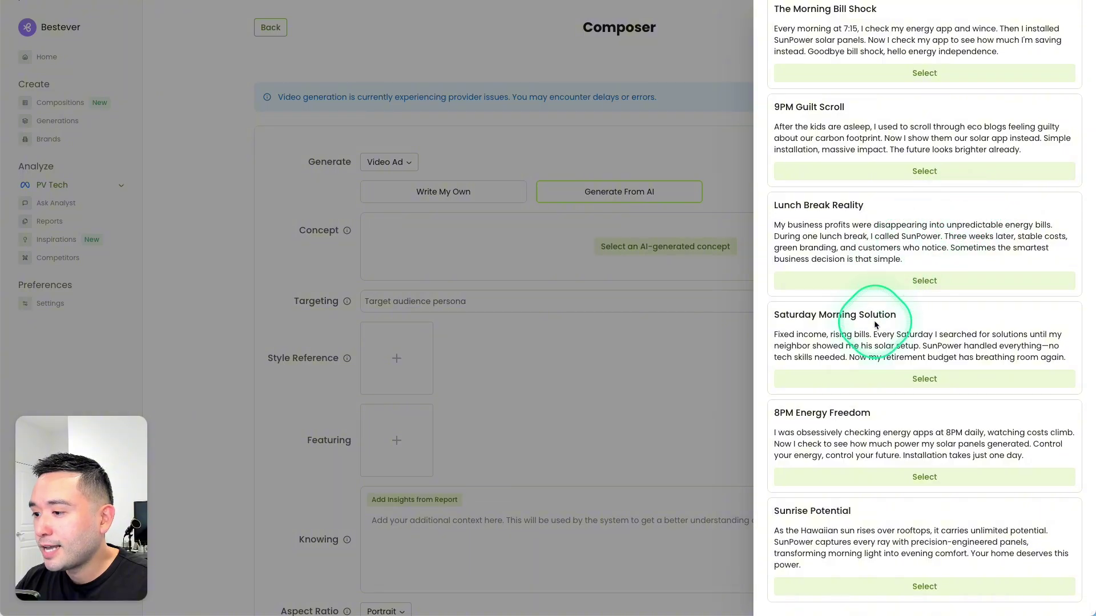
{"action": "scroll", "coordinate": [872, 128], "scroll_direction": "up", "scroll_amount": 4}
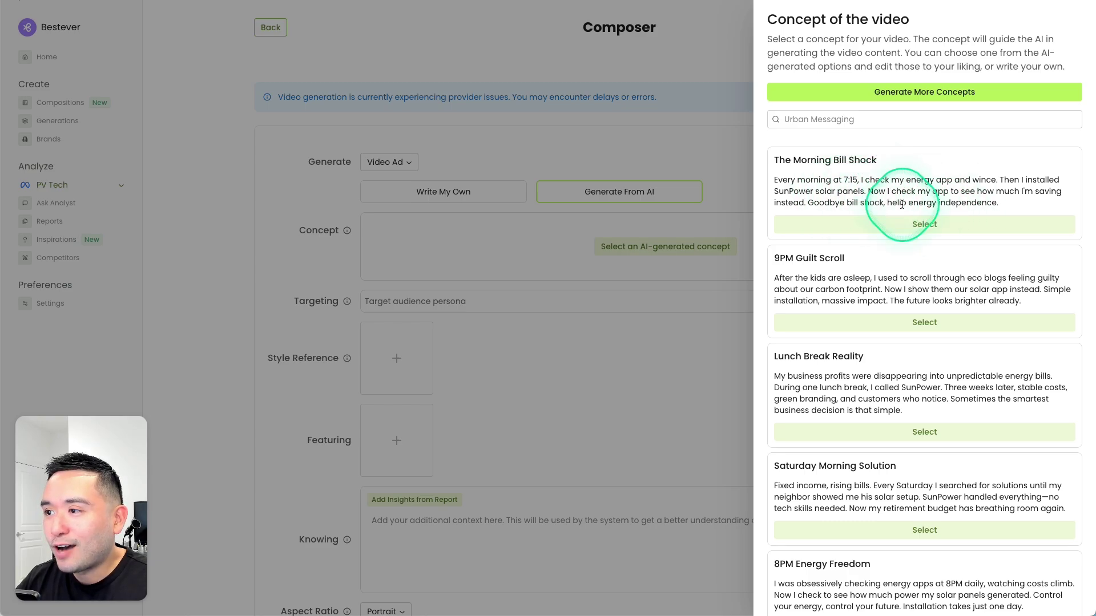
{"action": "left_click", "coordinate": [931, 223]}
Review the remaining video ad settings and the available durations, keeping the duration at 20s
{"action": "scroll", "coordinate": [513, 206], "scroll_direction": "down", "scroll_amount": 3}
{"action": "scroll", "coordinate": [462, 187], "scroll_direction": "down", "scroll_amount": 1}
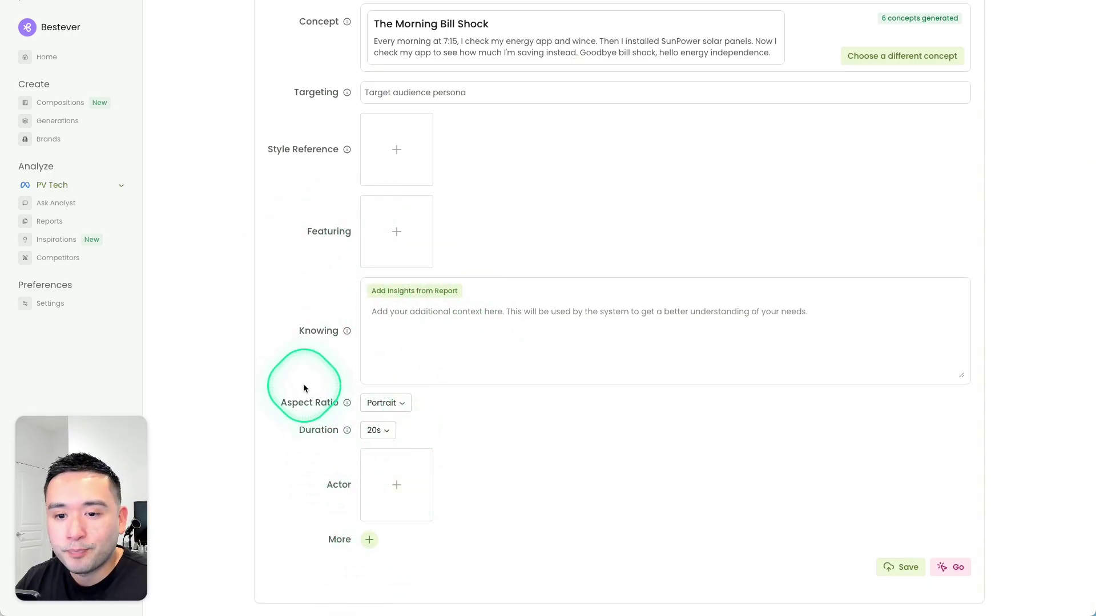
{"action": "scroll", "coordinate": [280, 300], "scroll_direction": "down", "scroll_amount": 1}
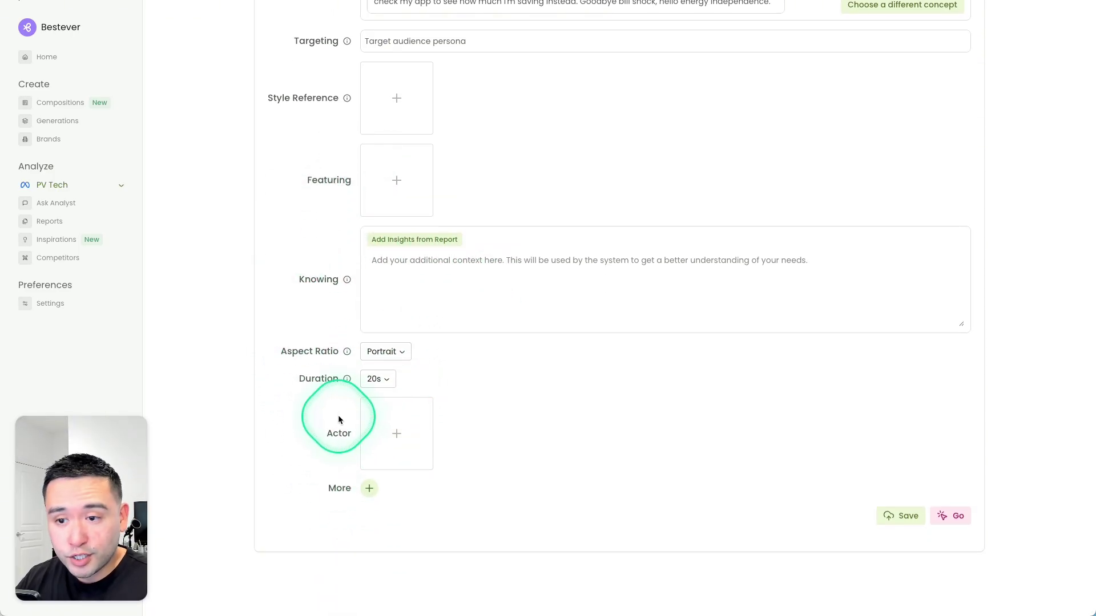
{"action": "left_click", "coordinate": [379, 380]}
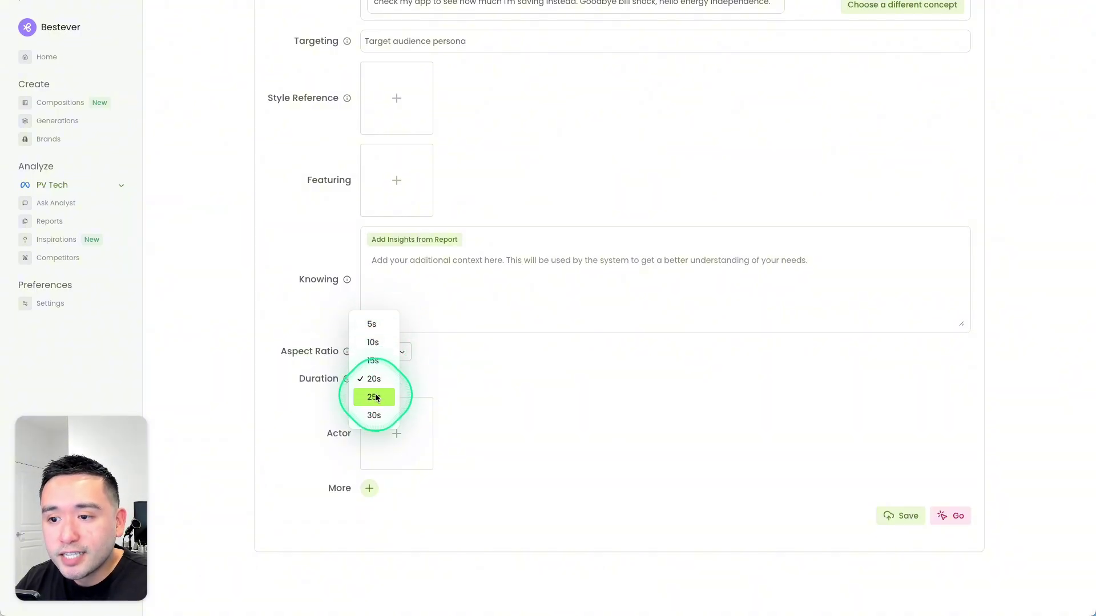
{"action": "left_click", "coordinate": [448, 406]}
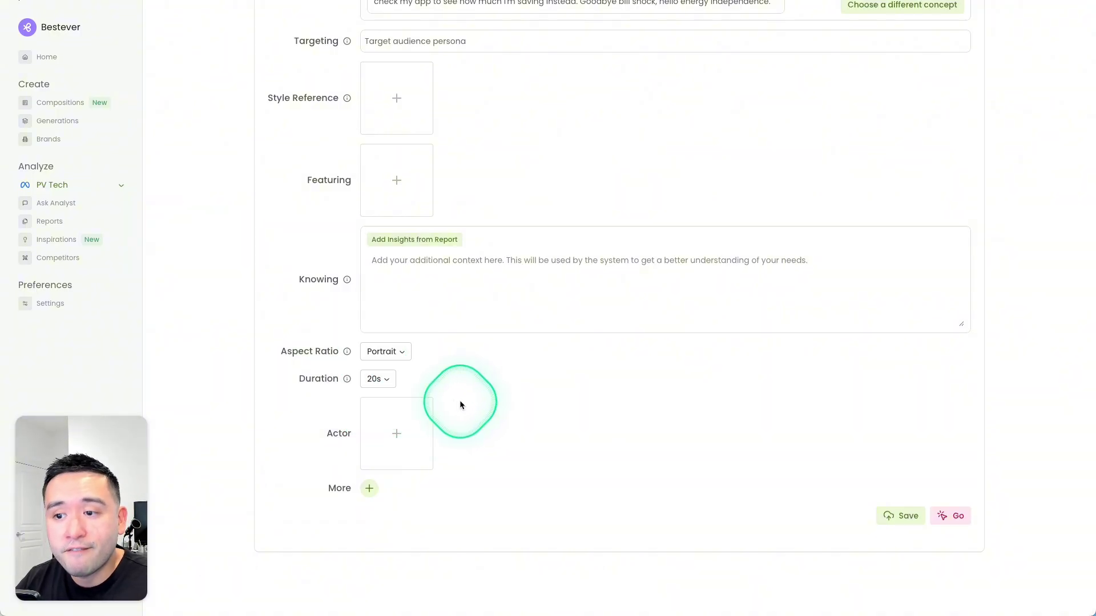
Create a new actor for the video from the prompt "40 year old woman"
{"action": "left_click", "coordinate": [397, 434]}
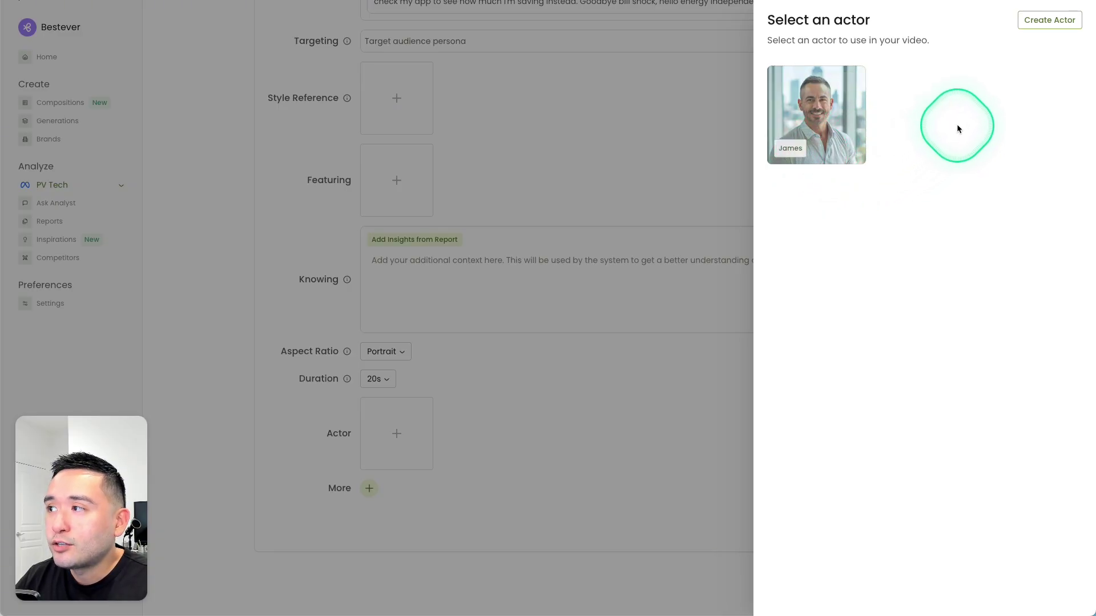
{"action": "left_click", "coordinate": [1048, 22]}
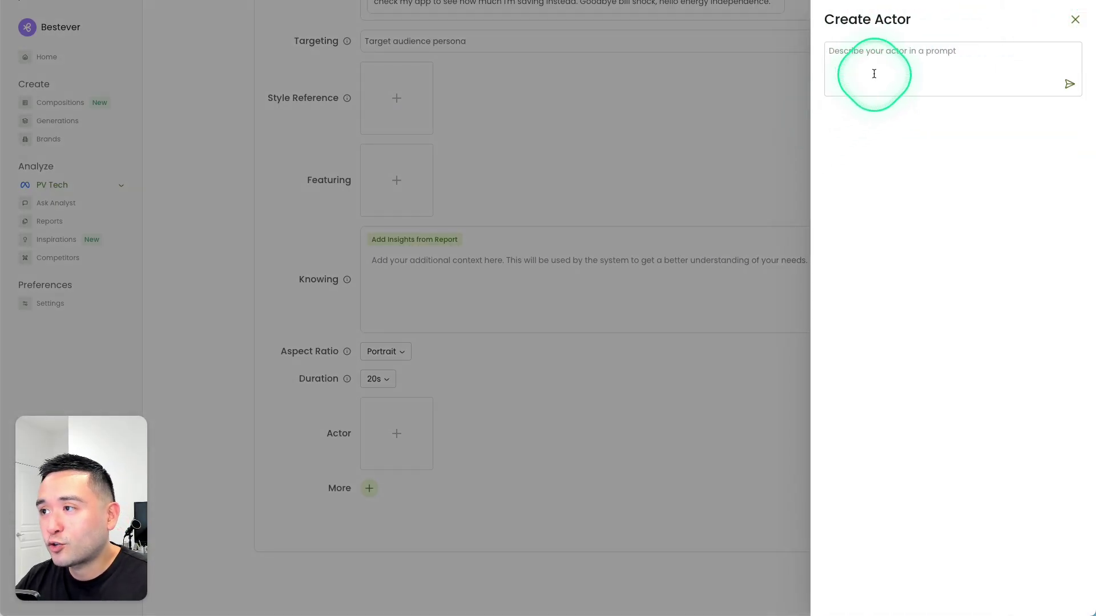
{"action": "left_click", "coordinate": [874, 73]}
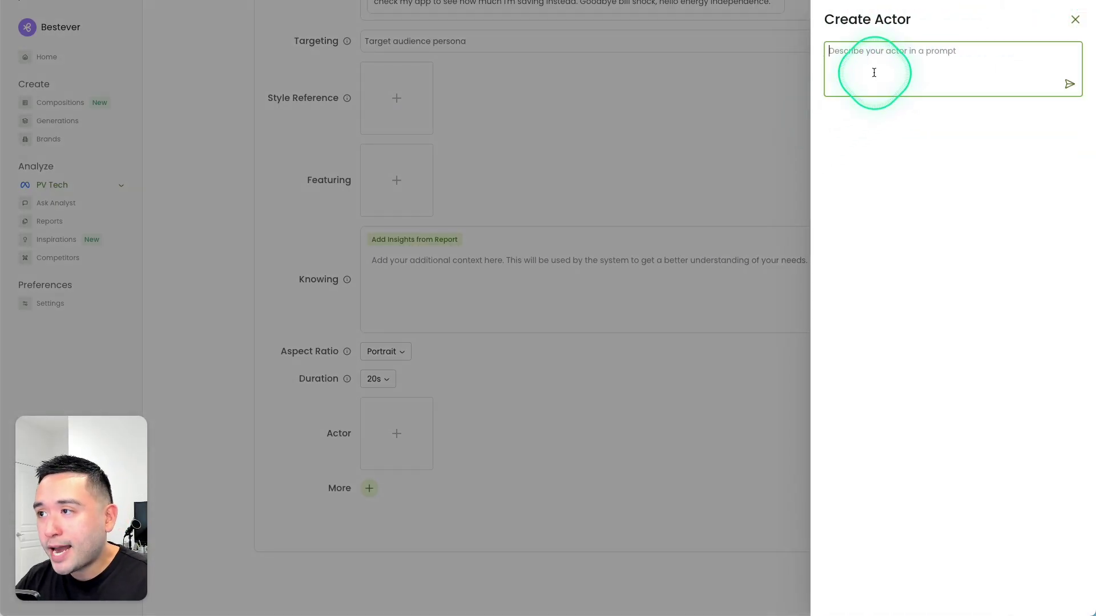
{"action": "left_click", "coordinate": [1069, 86]}
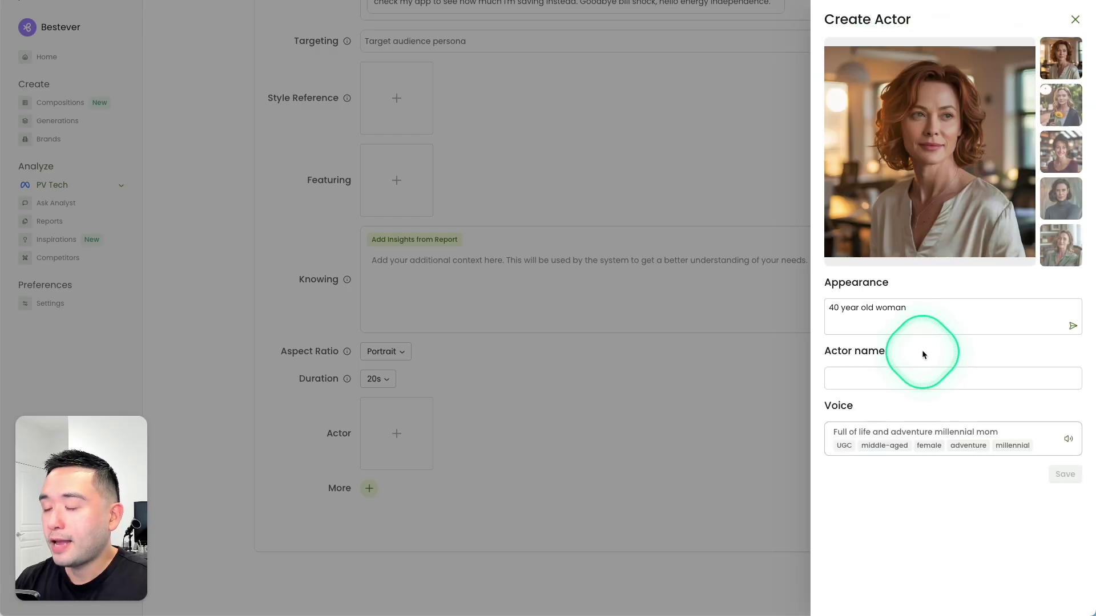
Compare the generated actor portraits, choose the red-haired woman in the satin blouse, and check her appearance description
{"action": "left_click", "coordinate": [1078, 119]}
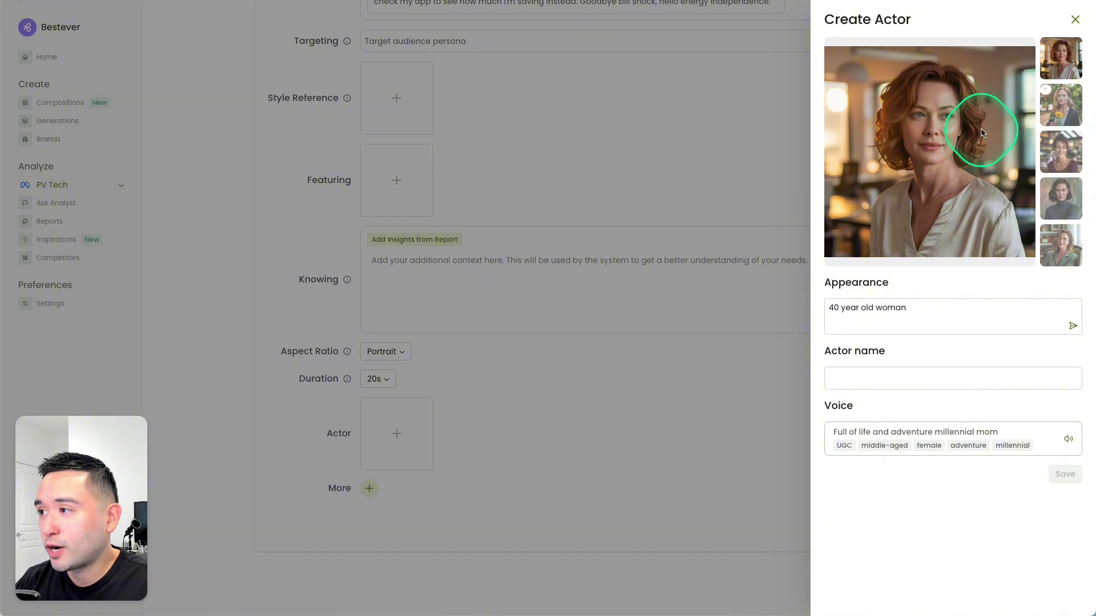
{"action": "left_click", "coordinate": [1056, 112]}
{"action": "left_click", "coordinate": [1056, 156]}
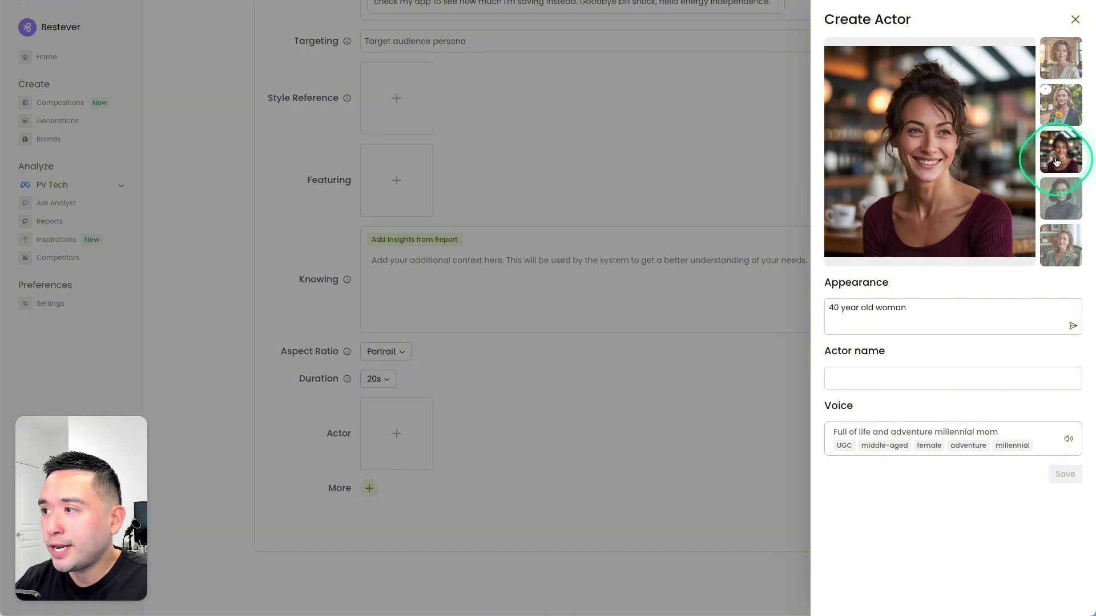
{"action": "left_click", "coordinate": [1061, 198]}
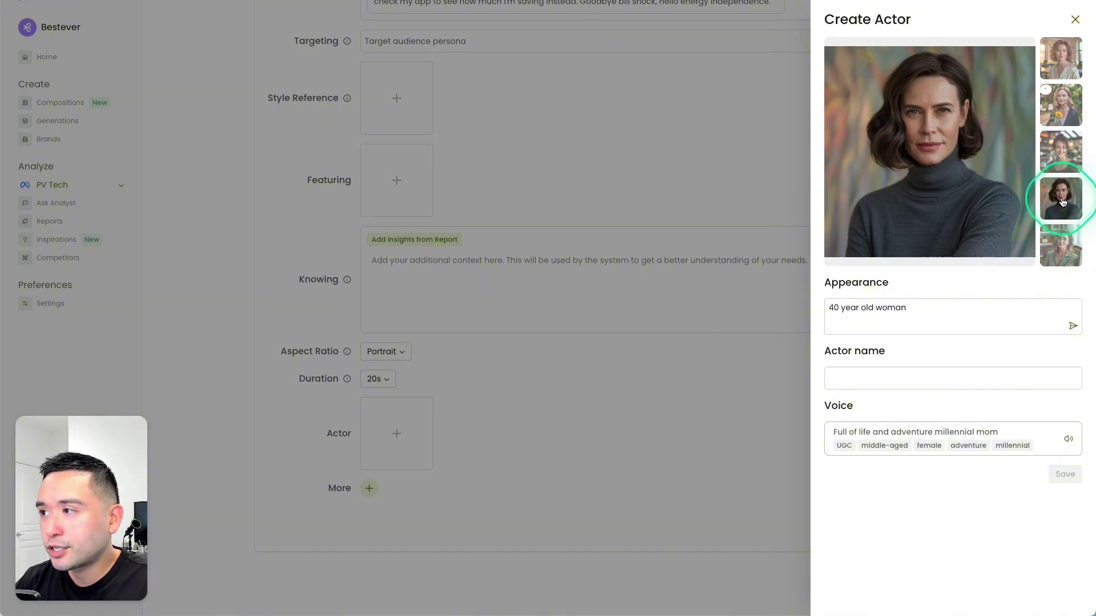
{"action": "left_click", "coordinate": [1072, 255]}
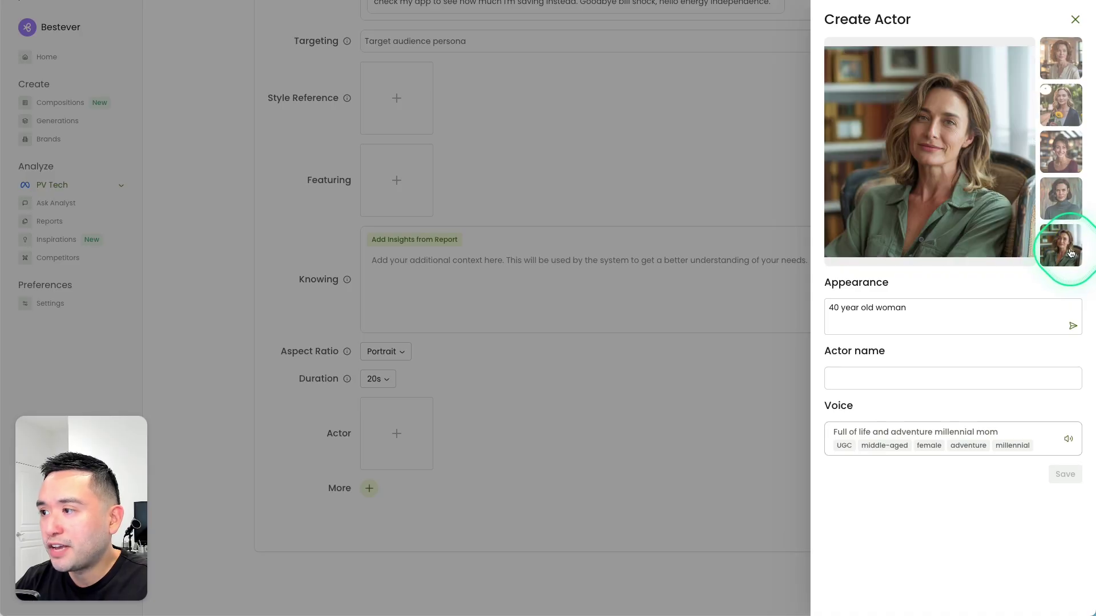
{"action": "left_click", "coordinate": [1061, 199]}
{"action": "left_click", "coordinate": [1060, 153]}
{"action": "left_click", "coordinate": [1060, 120]}
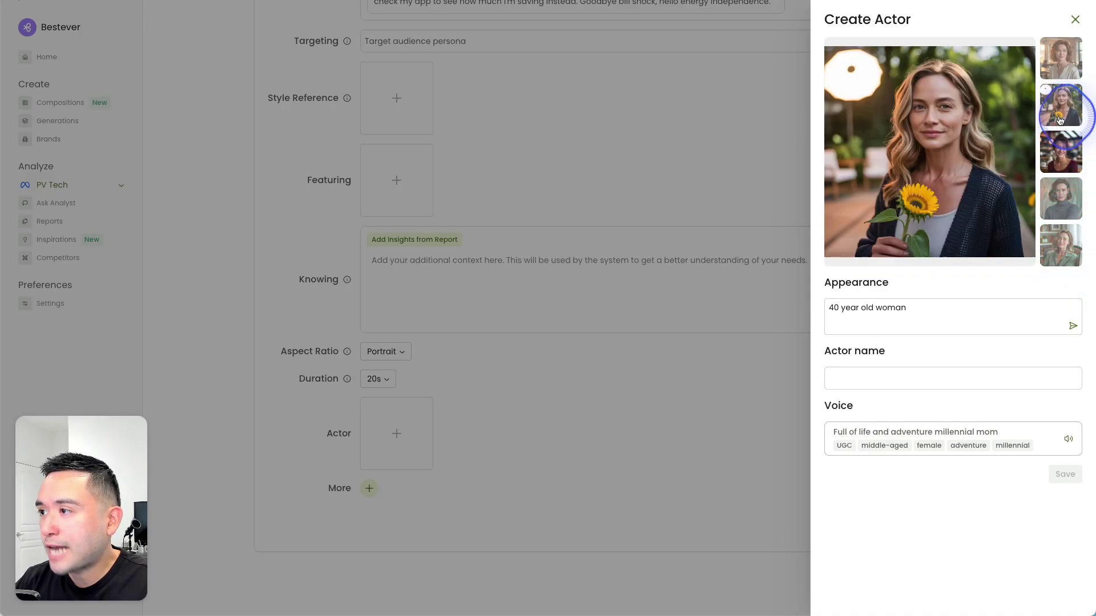
{"action": "left_click", "coordinate": [1059, 76]}
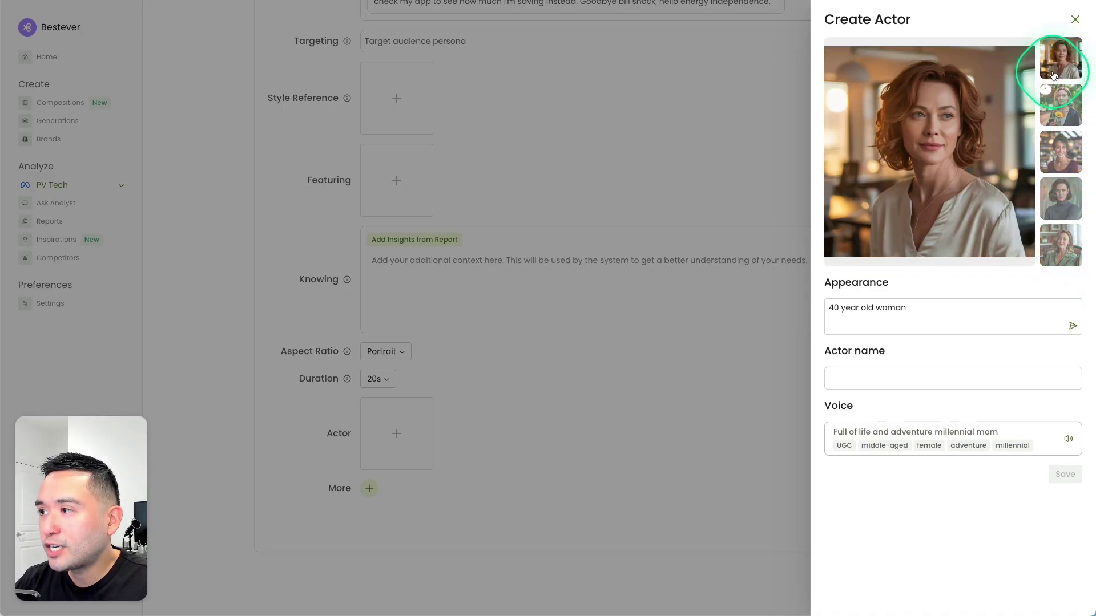
{"action": "left_click", "coordinate": [1046, 245]}
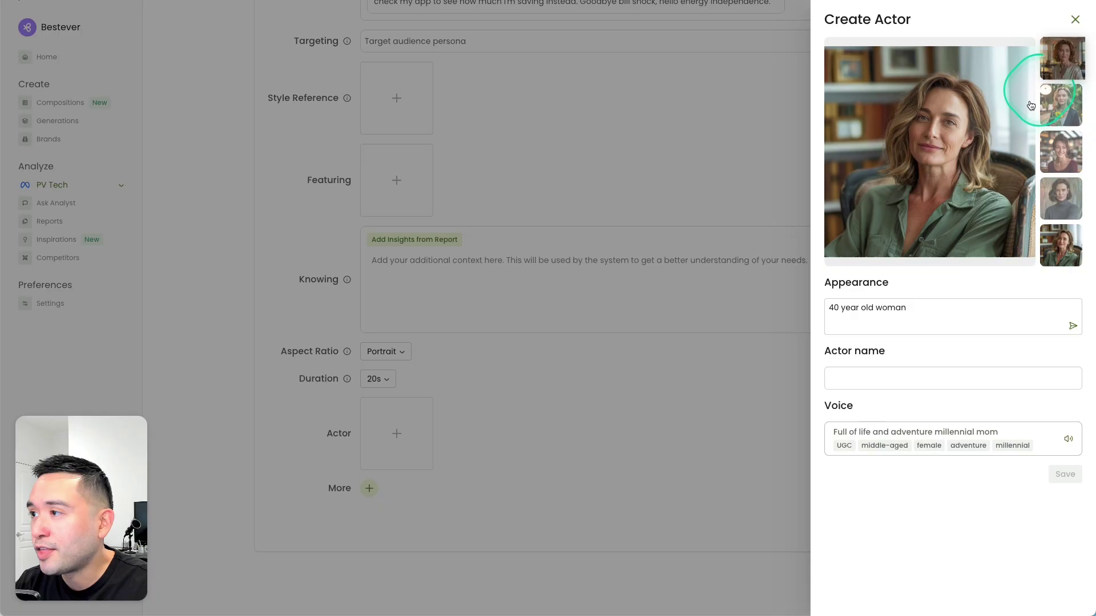
{"action": "left_click", "coordinate": [1064, 63]}
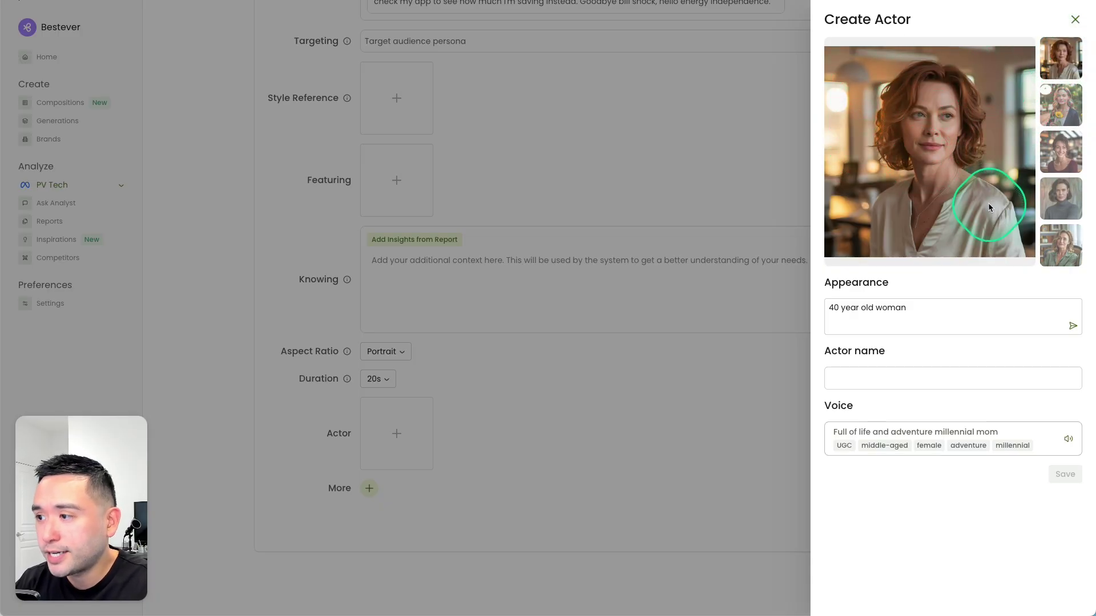
{"action": "left_click", "coordinate": [969, 313]}
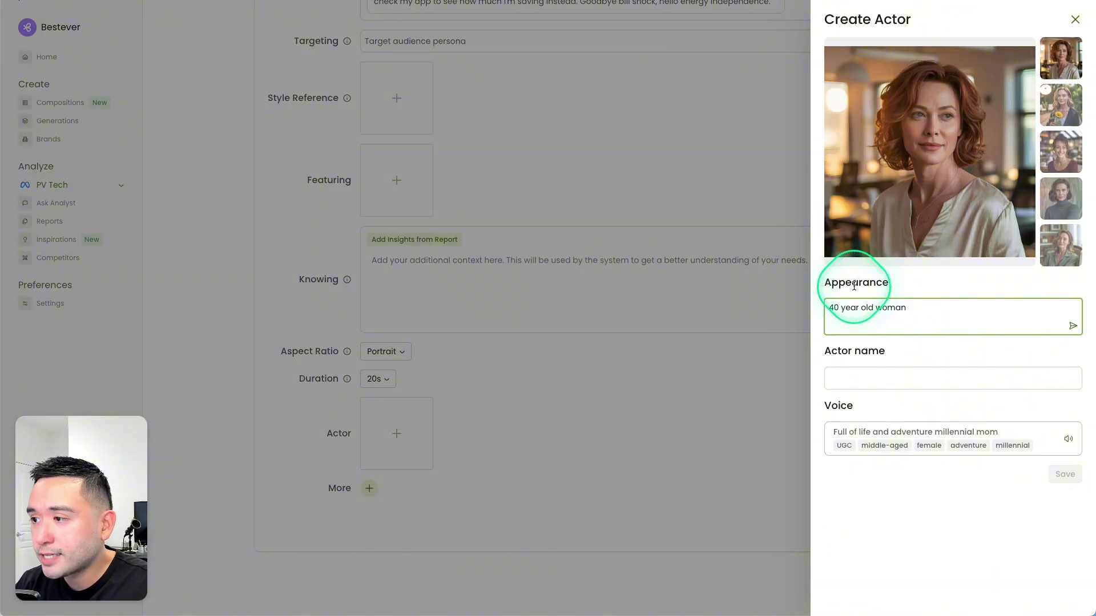
Enter the actor's name, review the available voices, and save the actor with the "Full of life and adventure millennial mom" voice
{"action": "left_click", "coordinate": [865, 380]}
{"action": "type", "text": "Jessica"}
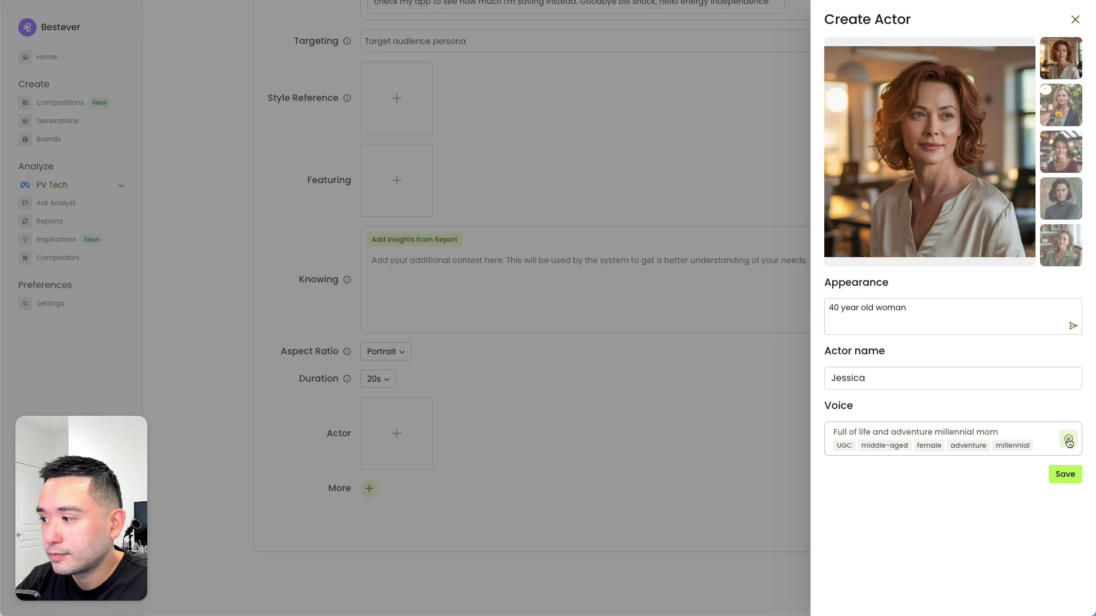
{"action": "left_click", "coordinate": [1068, 441]}
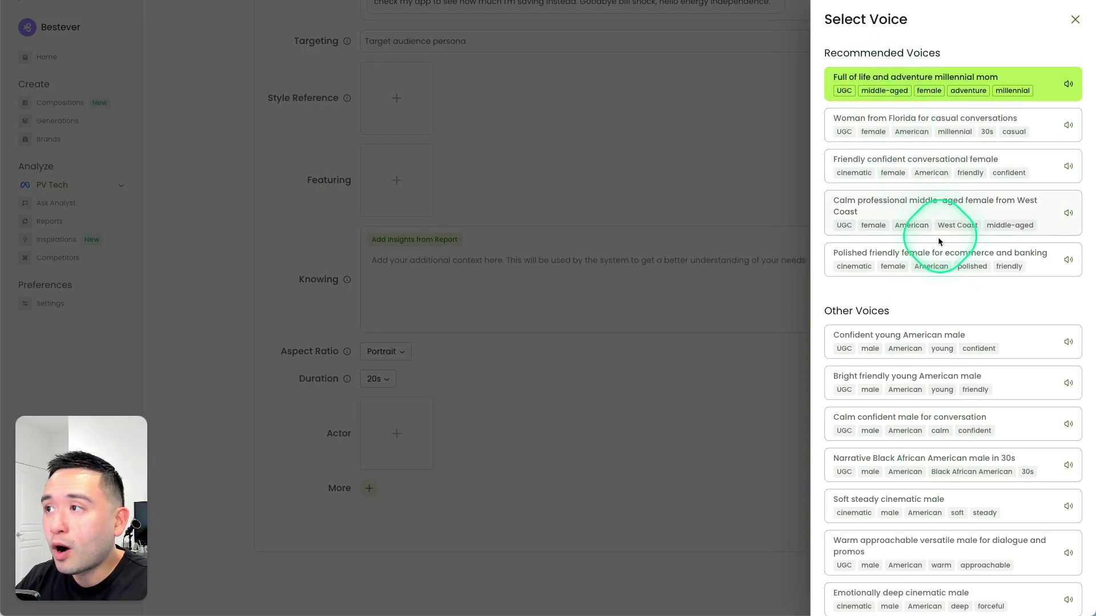
{"action": "scroll", "coordinate": [945, 280], "scroll_direction": "down", "scroll_amount": 3}
{"action": "scroll", "coordinate": [945, 280], "scroll_direction": "down", "scroll_amount": 8}
{"action": "scroll", "coordinate": [961, 289], "scroll_direction": "up", "scroll_amount": 10}
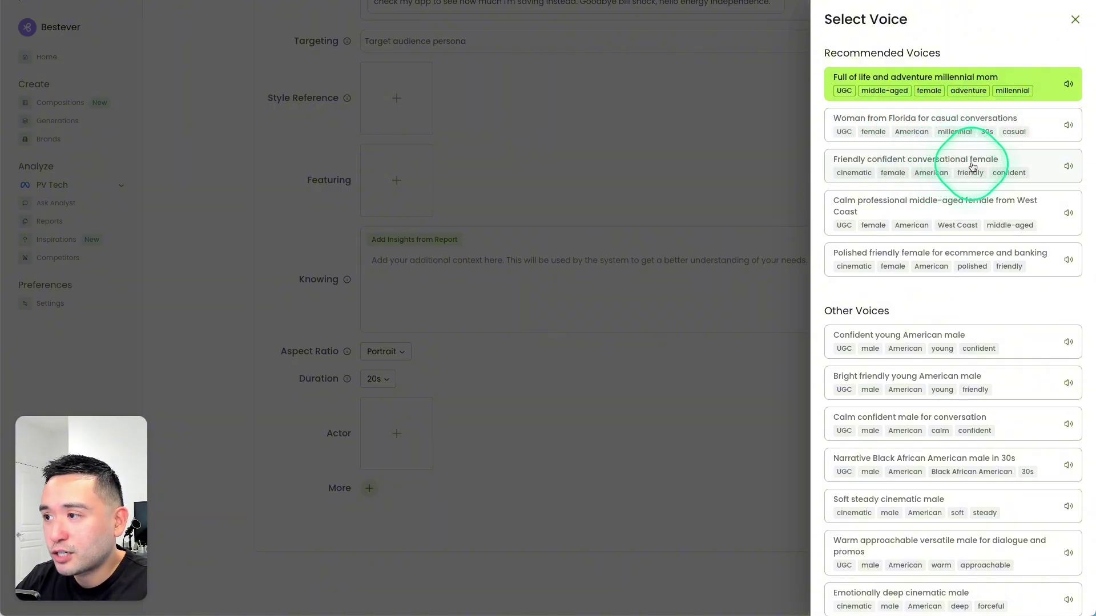
{"action": "scroll", "coordinate": [891, 211], "scroll_direction": "down", "scroll_amount": 1}
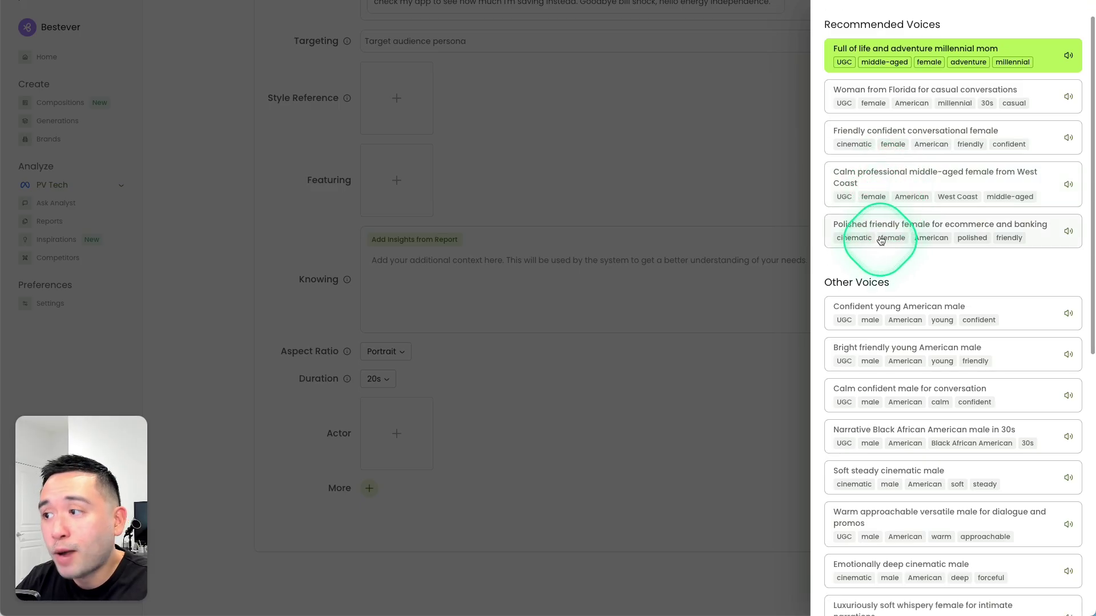
{"action": "scroll", "coordinate": [882, 234], "scroll_direction": "down", "scroll_amount": 3}
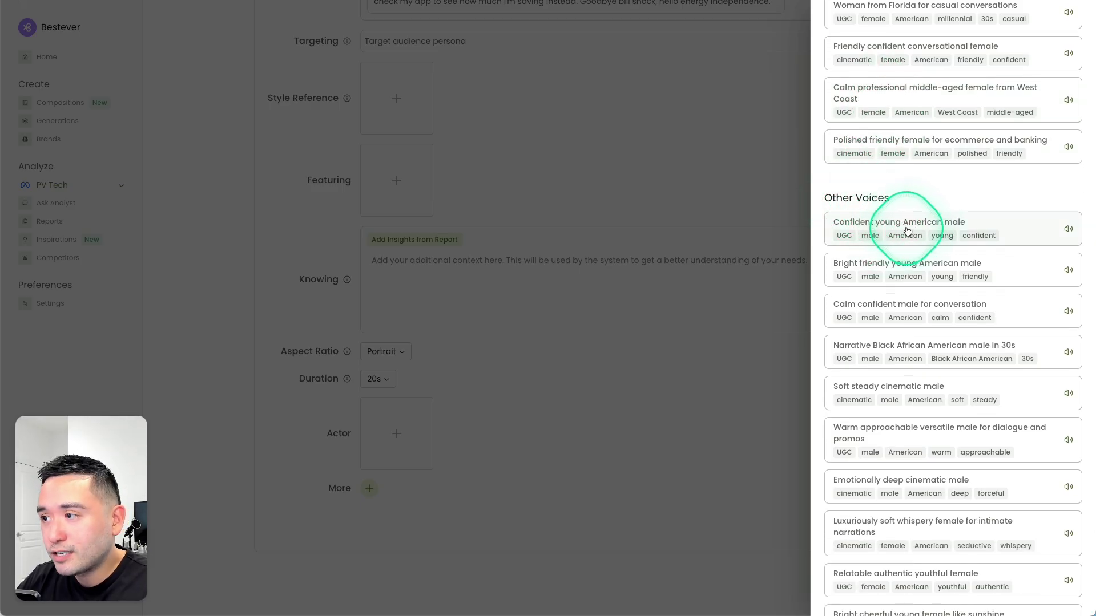
{"action": "scroll", "coordinate": [896, 227], "scroll_direction": "down", "scroll_amount": 4}
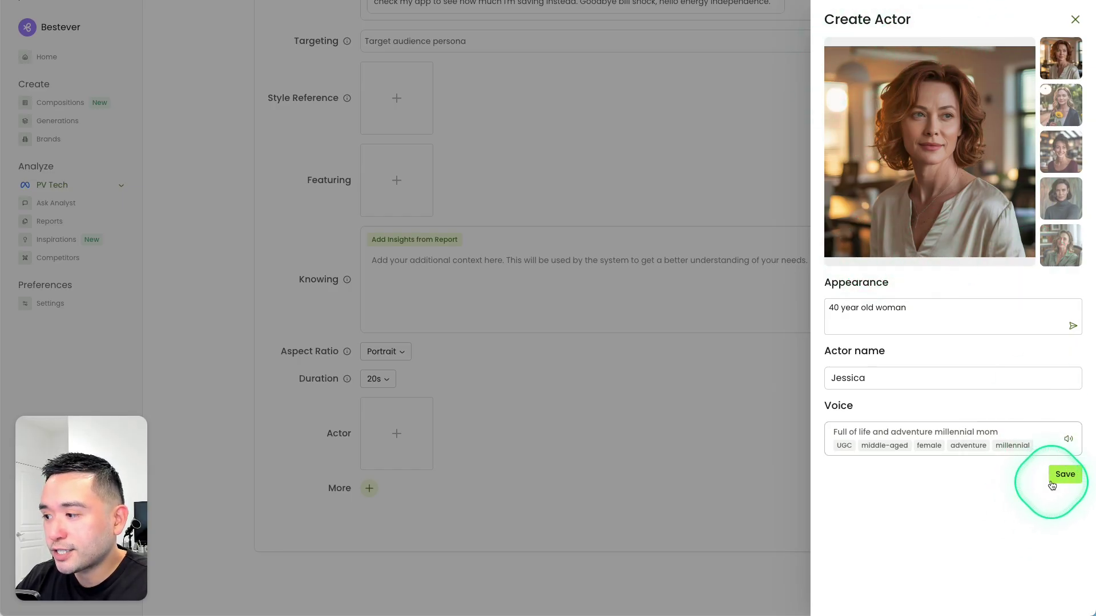
{"action": "left_click", "coordinate": [1062, 472]}
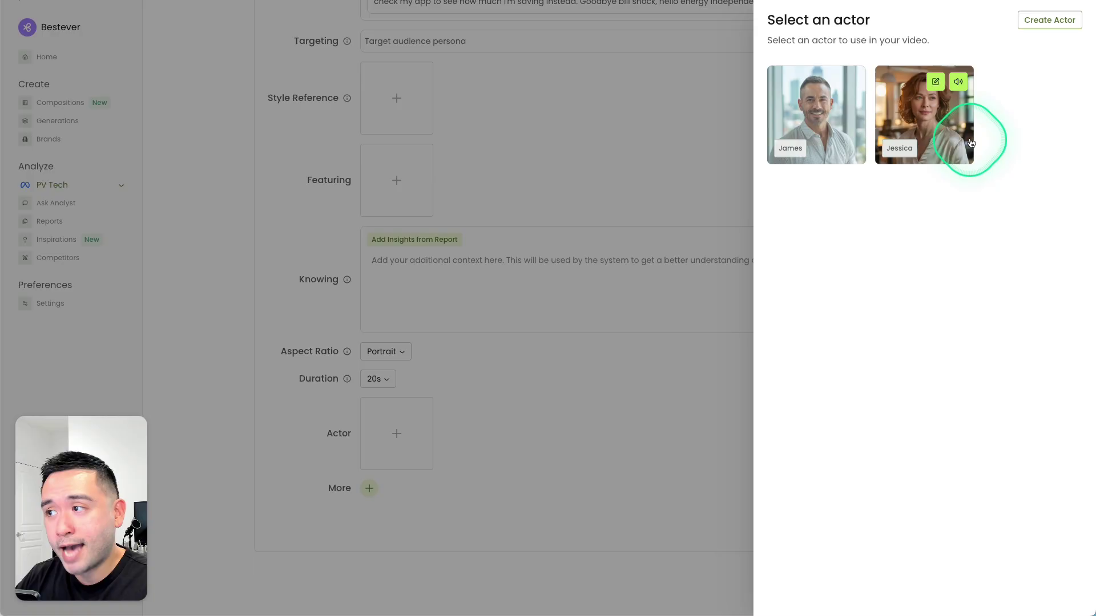
Assign the existing male actor in the white shirt to the video and show the field for additional information
{"action": "left_click", "coordinate": [806, 121]}
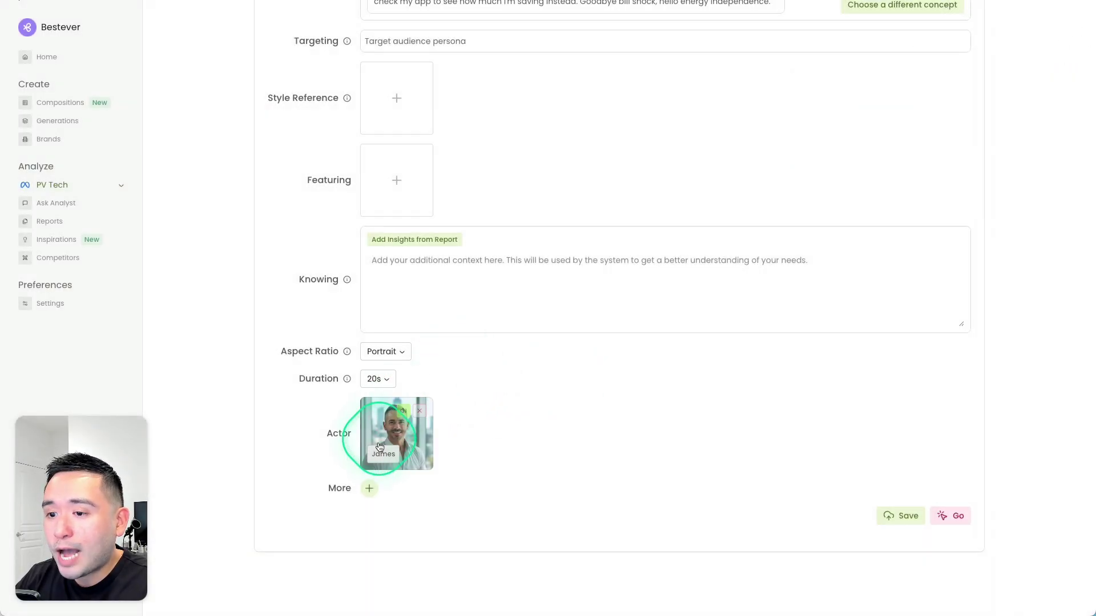
{"action": "scroll", "coordinate": [479, 184], "scroll_direction": "up", "scroll_amount": 2}
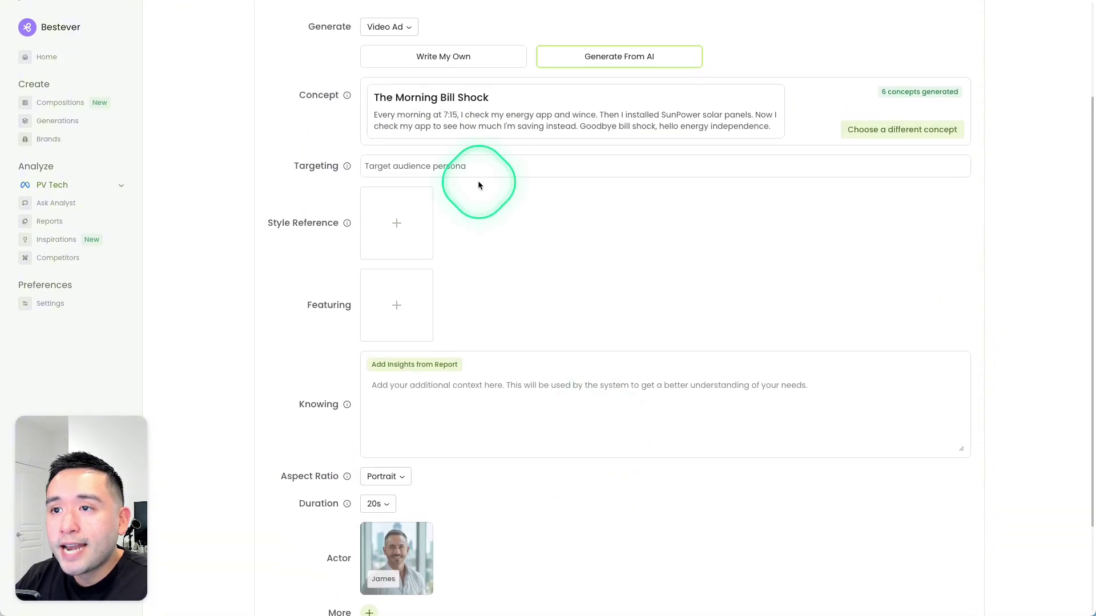
{"action": "scroll", "coordinate": [490, 344], "scroll_direction": "down", "scroll_amount": 2}
{"action": "scroll", "coordinate": [490, 344], "scroll_direction": "down", "scroll_amount": 1}
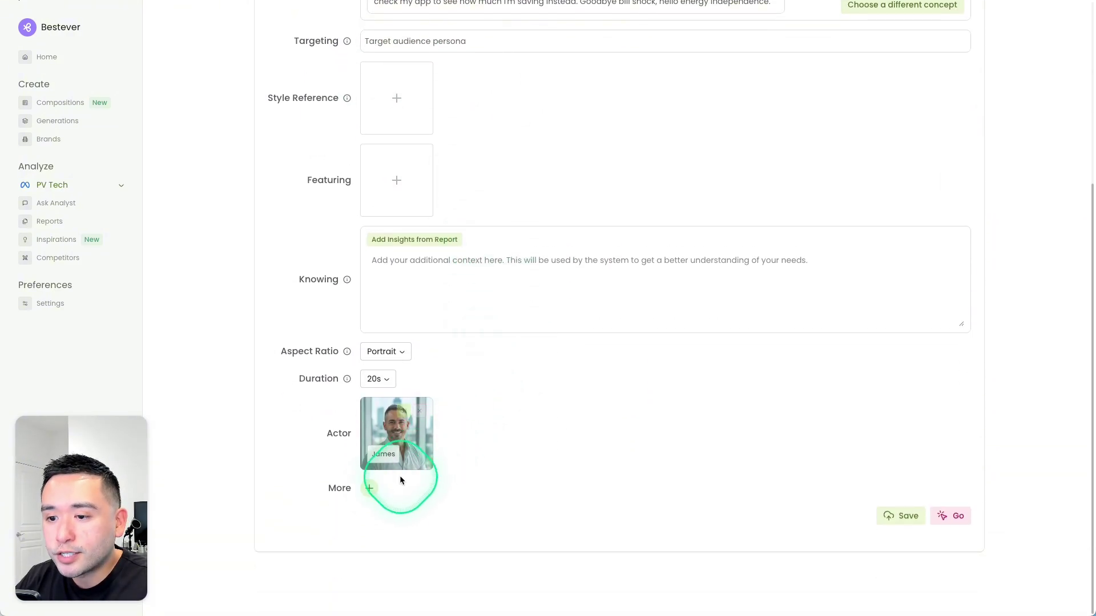
{"action": "left_click", "coordinate": [370, 488]}
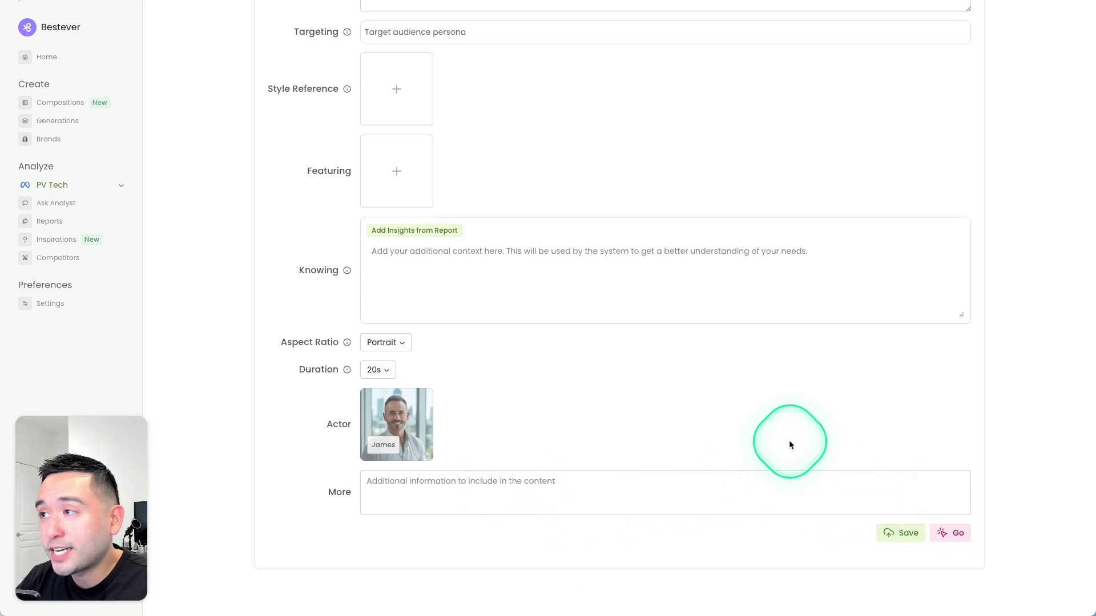
Leave the composer and return to the list of video creatives
{"action": "scroll", "coordinate": [787, 443], "scroll_direction": "up", "scroll_amount": 5}
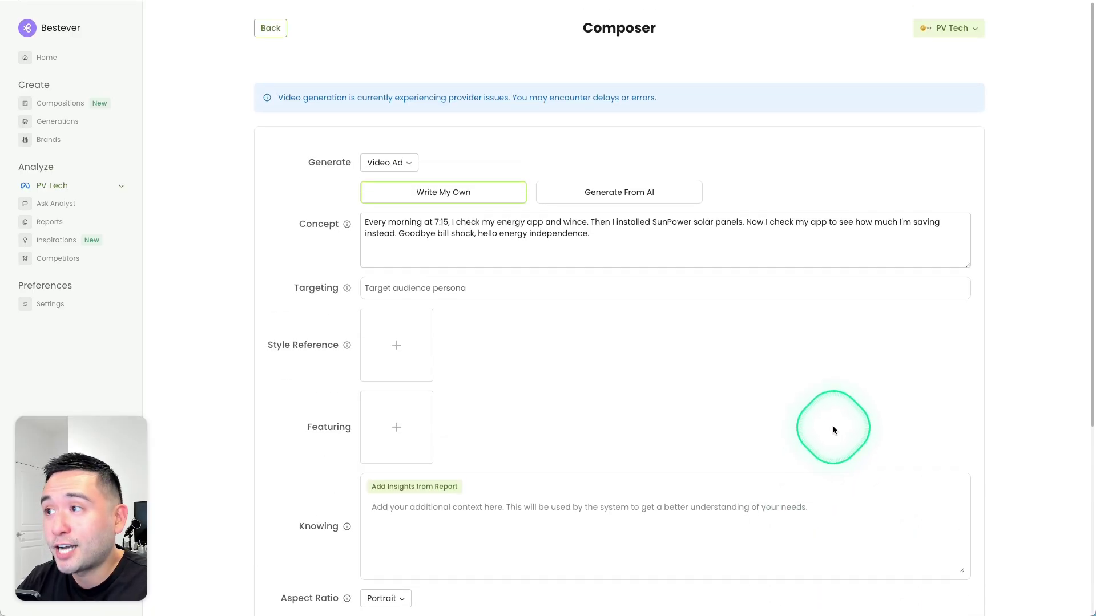
{"action": "left_click", "coordinate": [267, 29]}
{"action": "key", "text": "Return"}
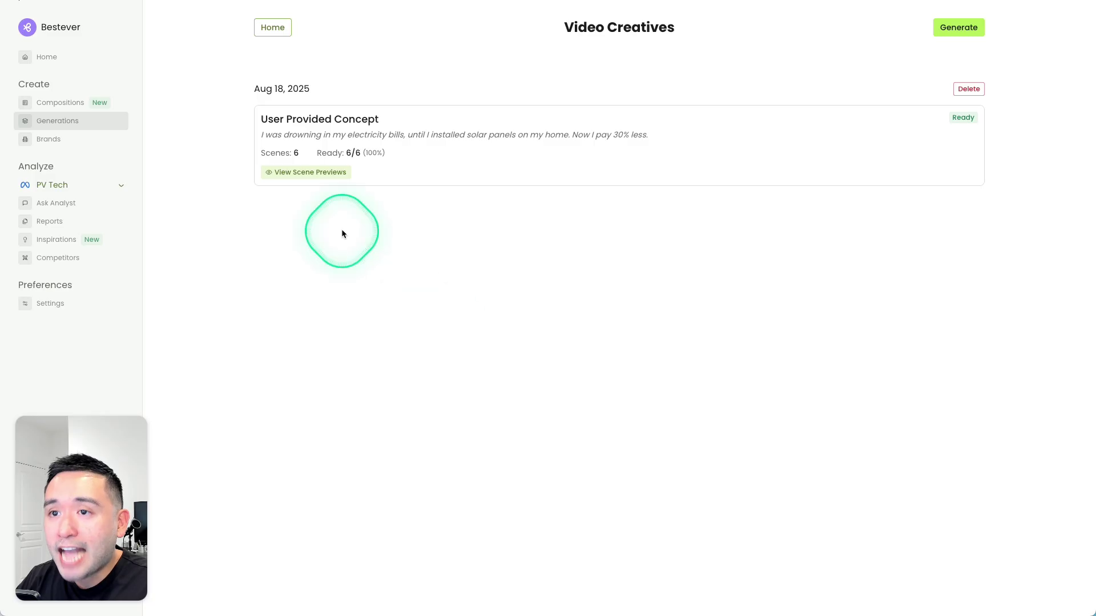
Open the storyboard of the "User Provided Concept" video and examine its scene sequence from Hook to CTA
{"action": "left_click", "coordinate": [339, 132]}
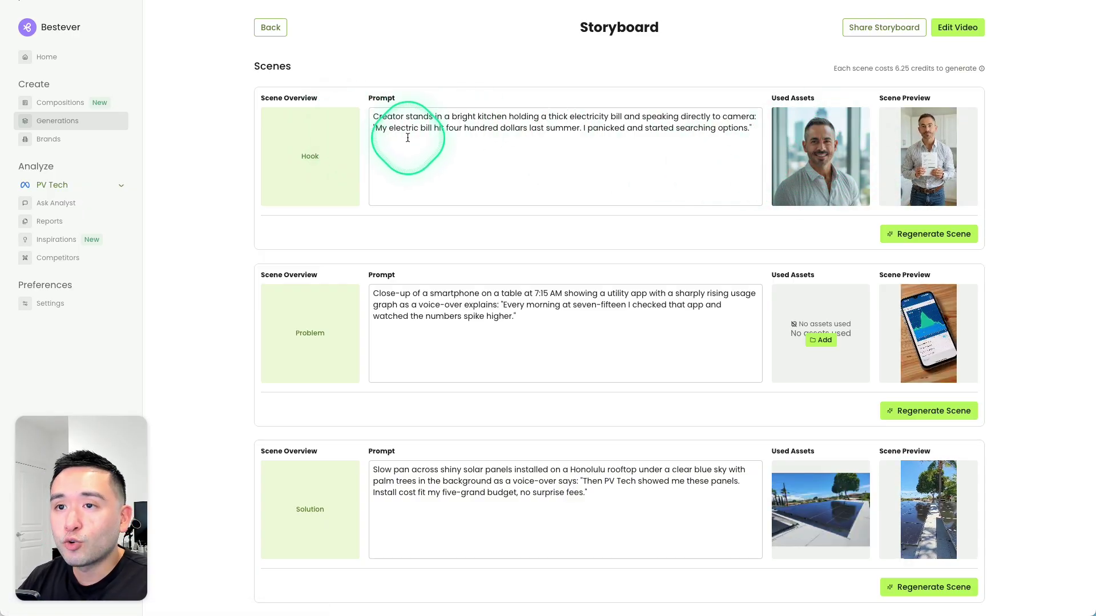
{"action": "scroll", "coordinate": [381, 462], "scroll_direction": "down", "scroll_amount": 2}
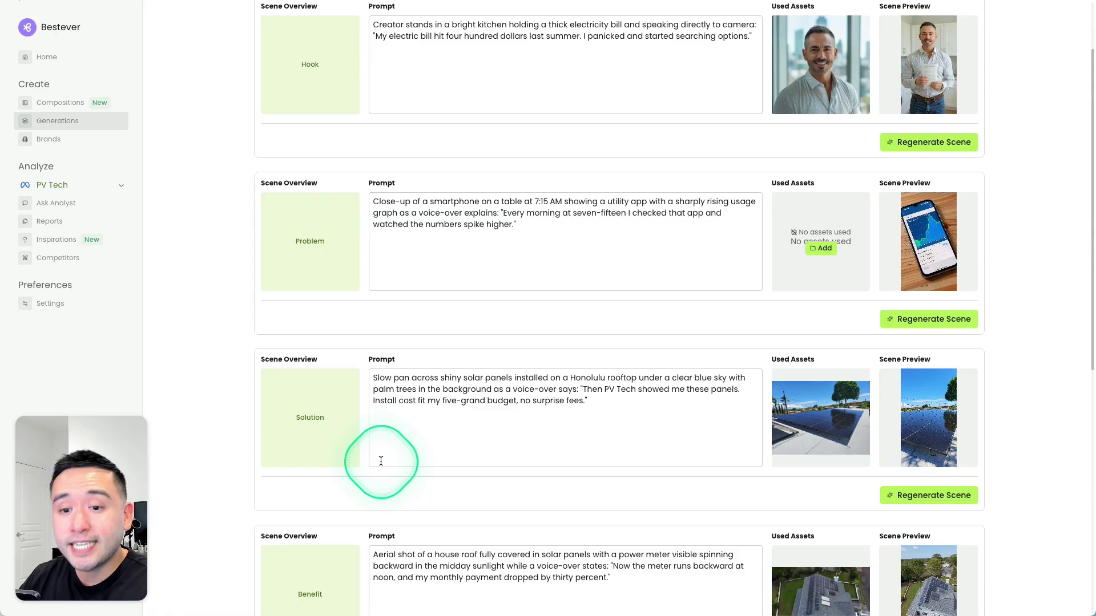
{"action": "scroll", "coordinate": [381, 461], "scroll_direction": "down", "scroll_amount": 2}
{"action": "scroll", "coordinate": [392, 457], "scroll_direction": "up", "scroll_amount": 4}
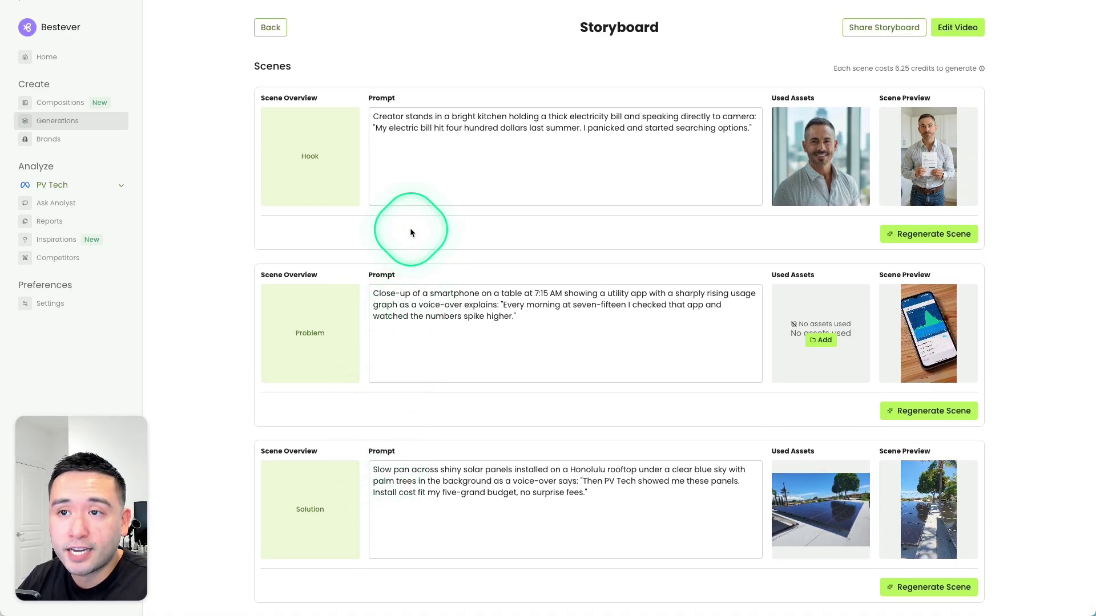
{"action": "scroll", "coordinate": [314, 342], "scroll_direction": "down", "scroll_amount": 4}
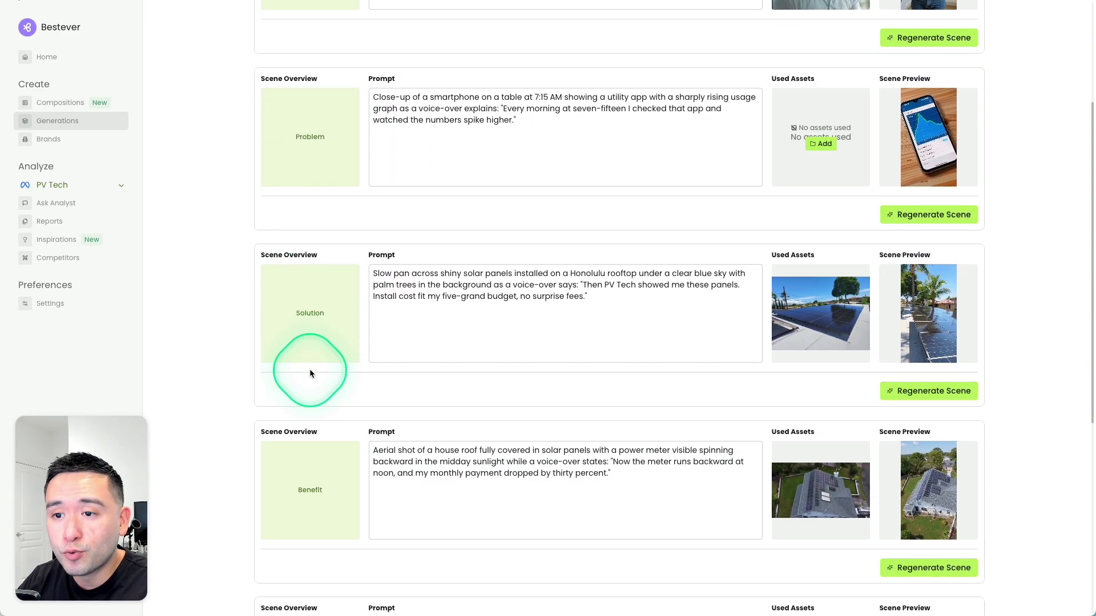
{"action": "scroll", "coordinate": [310, 374], "scroll_direction": "down", "scroll_amount": 7}
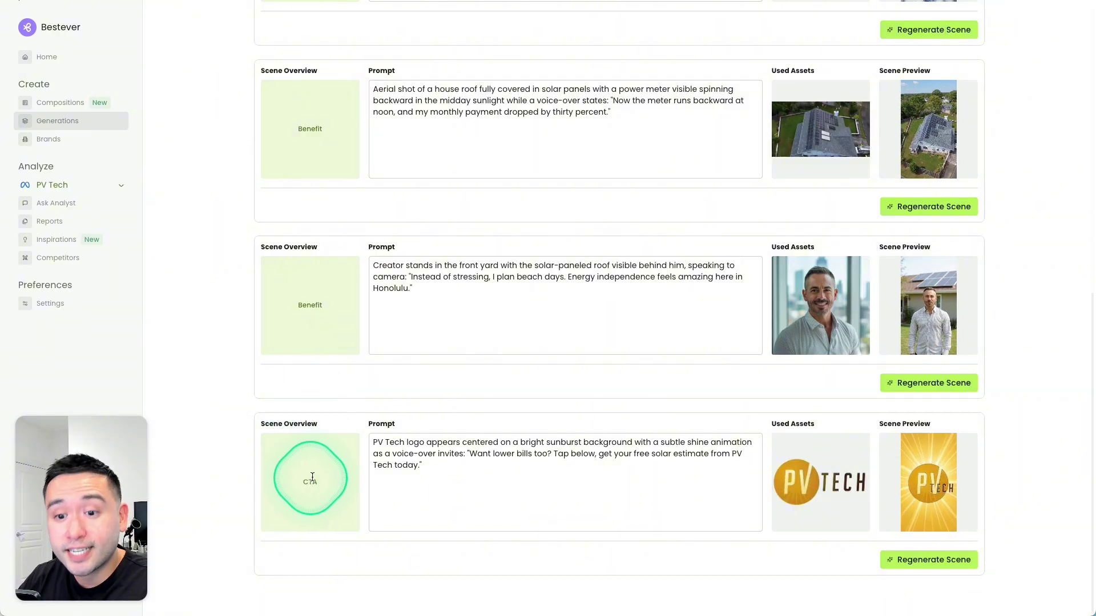
{"action": "scroll", "coordinate": [314, 477], "scroll_direction": "up", "scroll_amount": 11}
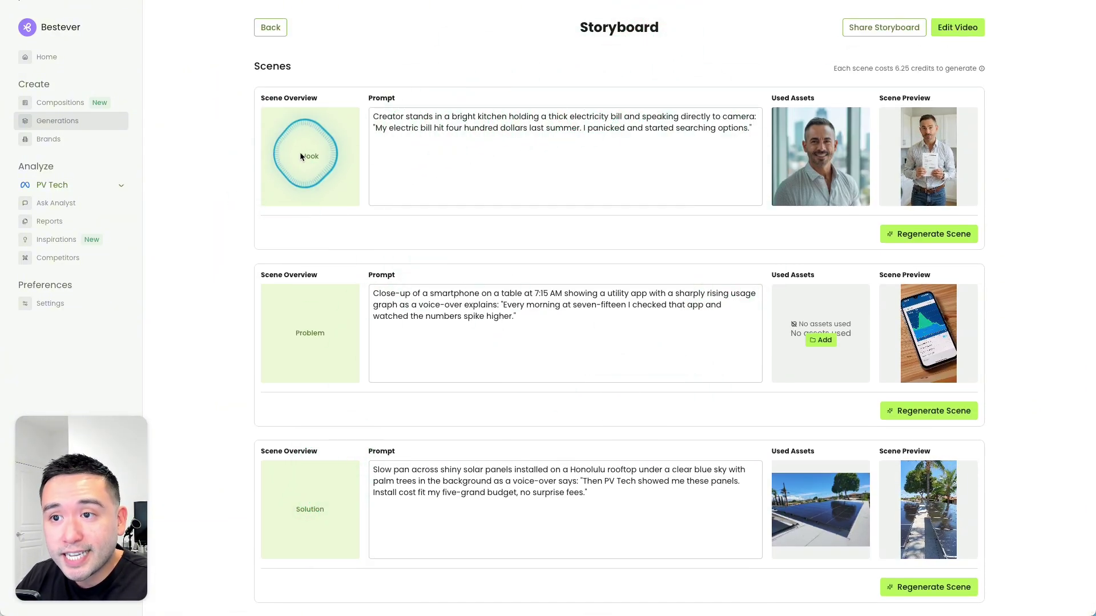
Examine the Hook scene's visual prompt, spoken line, used asset and scene preview
{"action": "left_click_drag", "start_coordinate": [300, 152], "coordinate": [327, 153]}
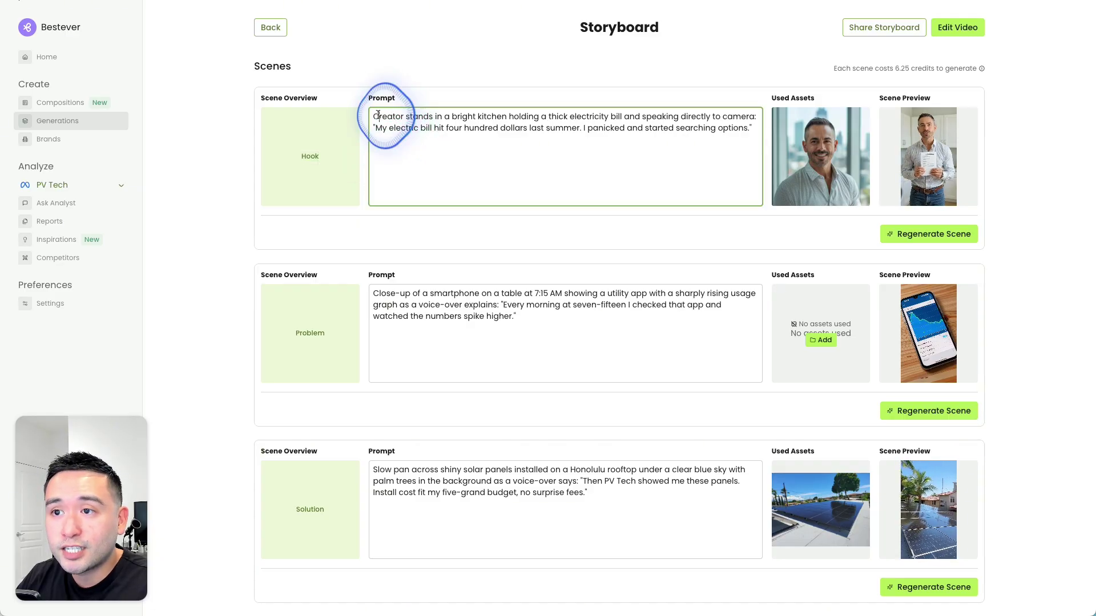
{"action": "left_click_drag", "start_coordinate": [378, 120], "coordinate": [591, 126]}
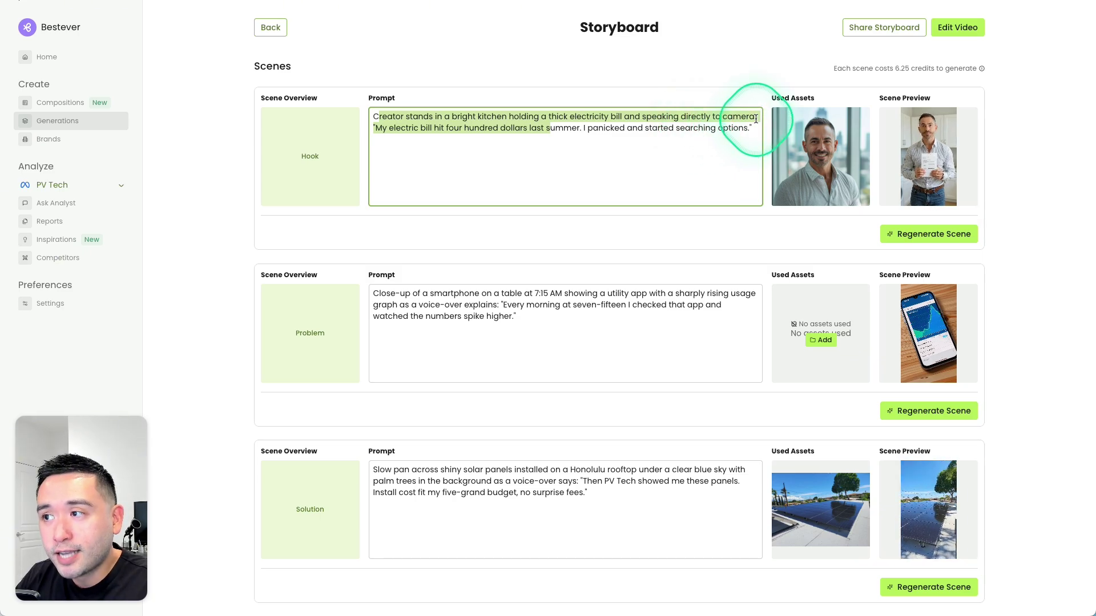
{"action": "left_click_drag", "start_coordinate": [376, 128], "coordinate": [746, 132]}
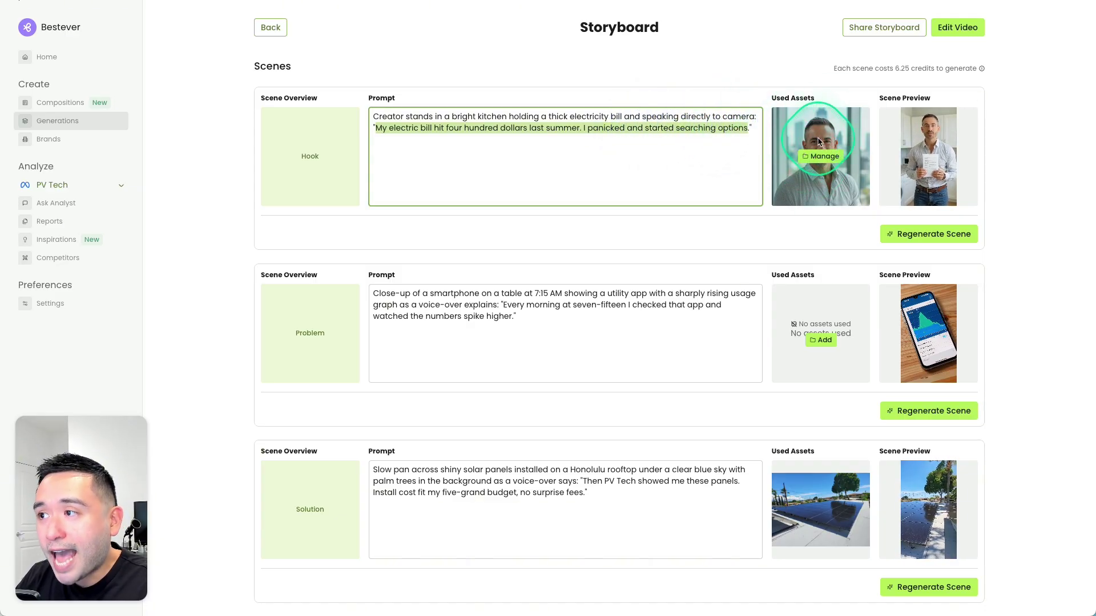
{"action": "mouse_move", "coordinate": [895, 137]}
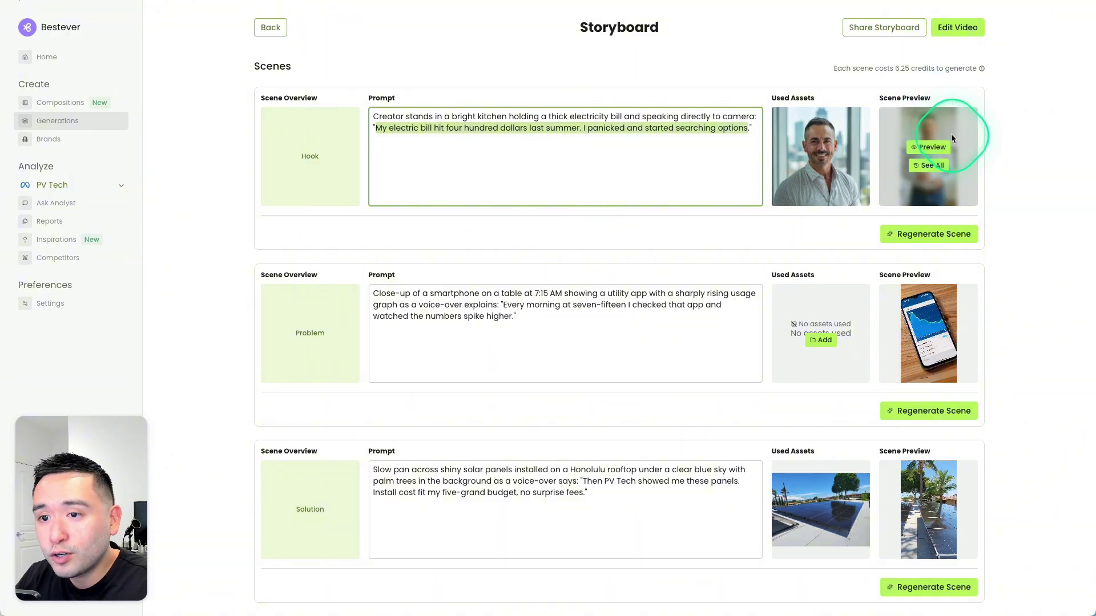
Examine the roles and prompts of the Problem, Solution, Benefit and CTA scenes in the storyboard
{"action": "scroll", "coordinate": [330, 195], "scroll_direction": "down", "scroll_amount": 2}
{"action": "scroll", "coordinate": [330, 195], "scroll_direction": "down", "scroll_amount": 1}
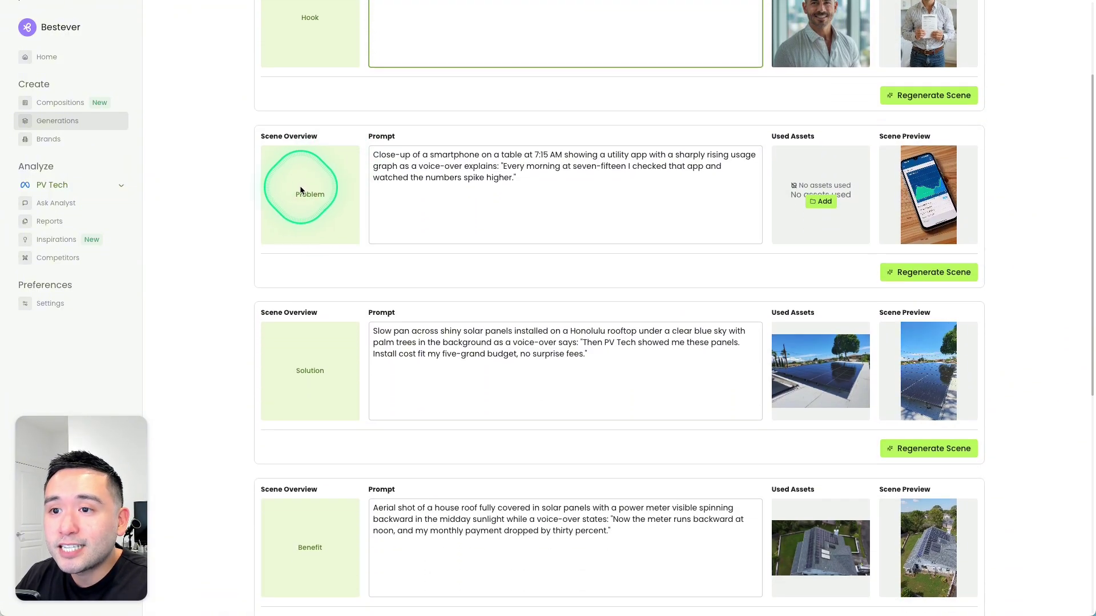
{"action": "double_click", "coordinate": [334, 190]}
{"action": "scroll", "coordinate": [341, 220], "scroll_direction": "down", "scroll_amount": 2}
{"action": "scroll", "coordinate": [341, 221], "scroll_direction": "down", "scroll_amount": 1}
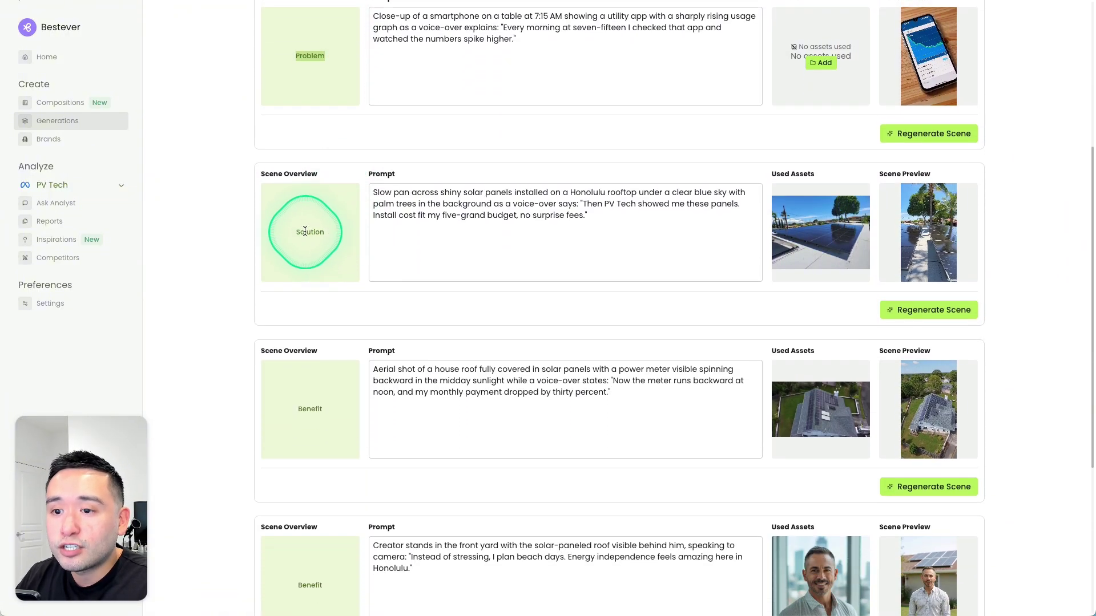
{"action": "left_click_drag", "start_coordinate": [305, 232], "coordinate": [325, 280]}
{"action": "scroll", "coordinate": [302, 428], "scroll_direction": "down", "scroll_amount": 4}
{"action": "scroll", "coordinate": [303, 432], "scroll_direction": "down", "scroll_amount": 1}
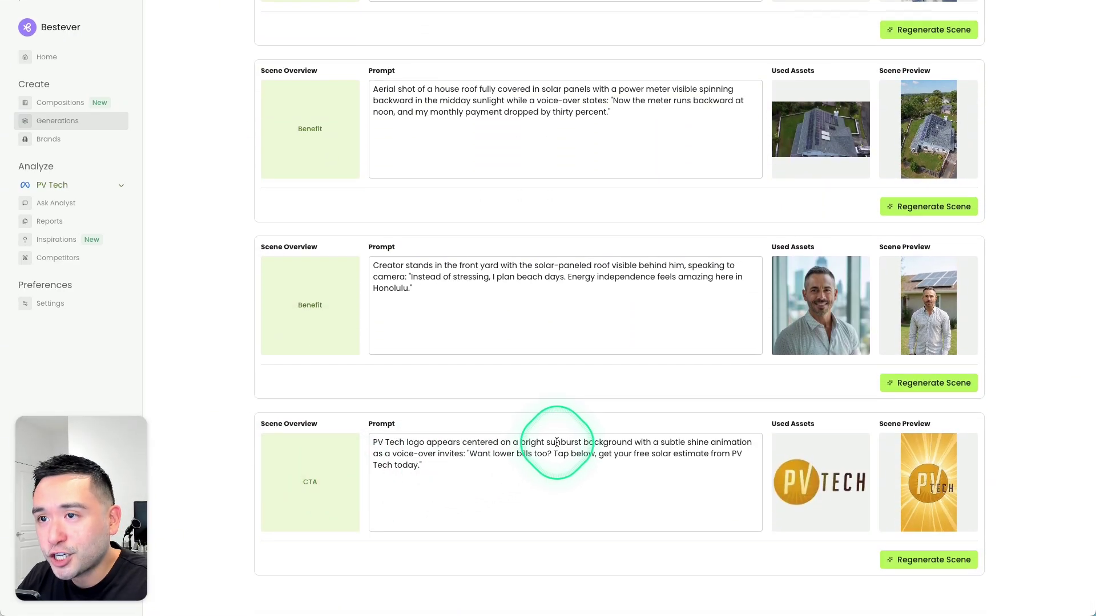
Go back through the earlier scenes and check the editable prompts of the Problem and Hook scenes
{"action": "scroll", "coordinate": [558, 430], "scroll_direction": "up", "scroll_amount": 4}
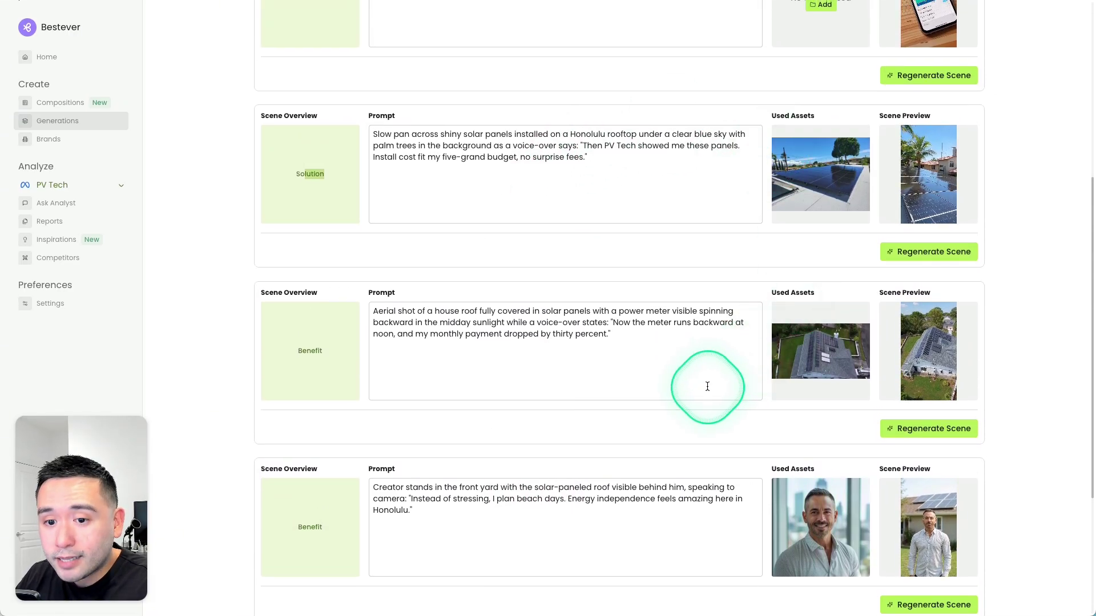
{"action": "scroll", "coordinate": [576, 384], "scroll_direction": "up", "scroll_amount": 3}
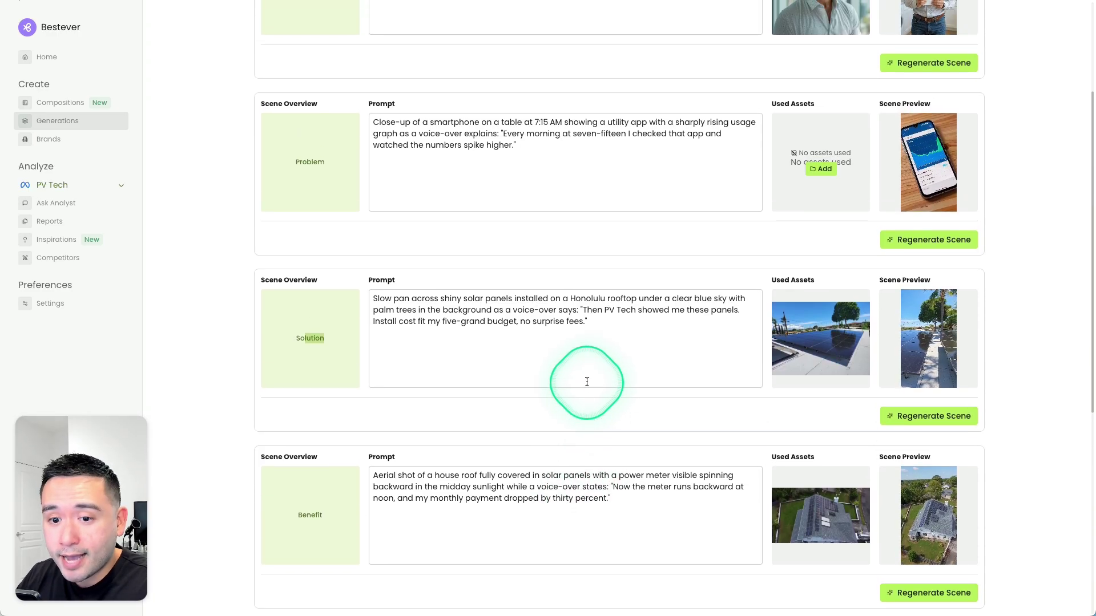
{"action": "scroll", "coordinate": [822, 410], "scroll_direction": "up", "scroll_amount": 3}
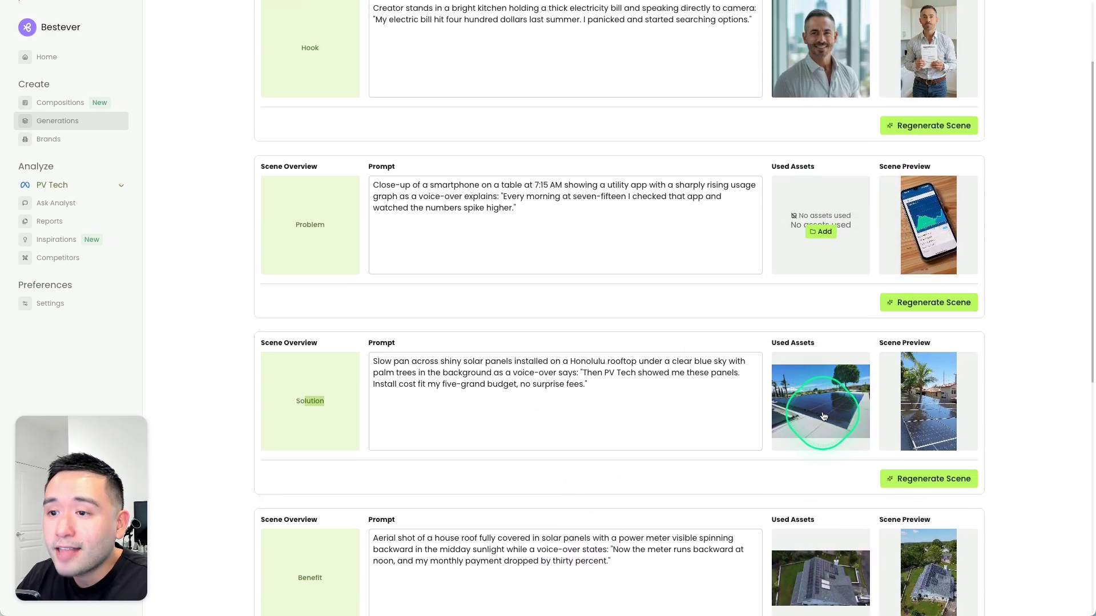
{"action": "left_click_drag", "start_coordinate": [400, 277], "coordinate": [498, 308]}
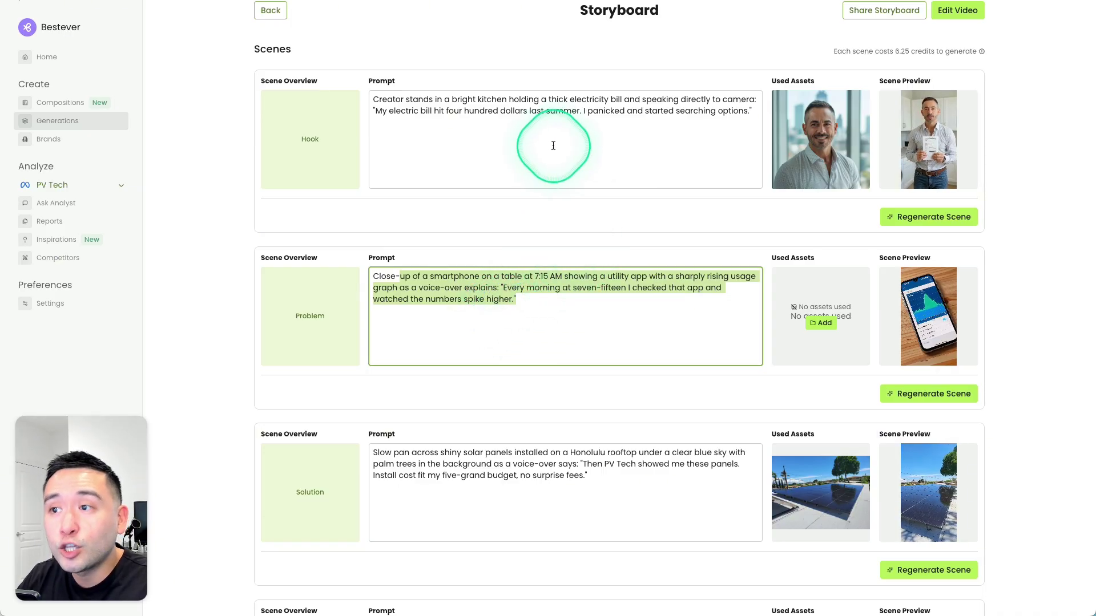
{"action": "left_click", "coordinate": [545, 128]}
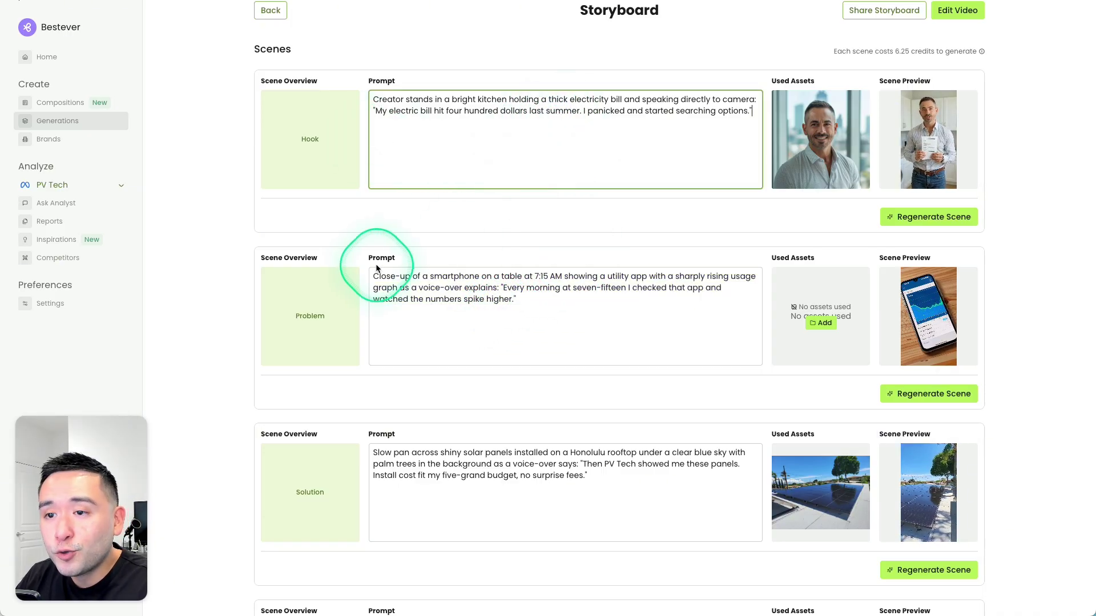
Compare the used assets with the generated previews in the Solution and Benefit scenes
{"action": "scroll", "coordinate": [358, 233], "scroll_direction": "down", "scroll_amount": 1}
{"action": "scroll", "coordinate": [411, 274], "scroll_direction": "down", "scroll_amount": 2}
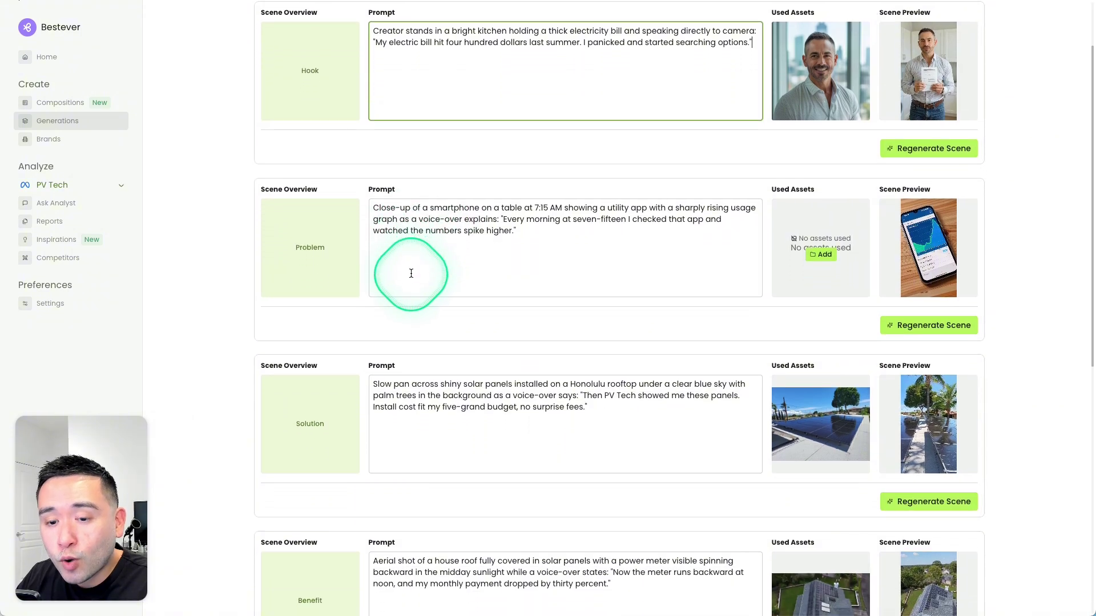
{"action": "scroll", "coordinate": [491, 274], "scroll_direction": "down", "scroll_amount": 5}
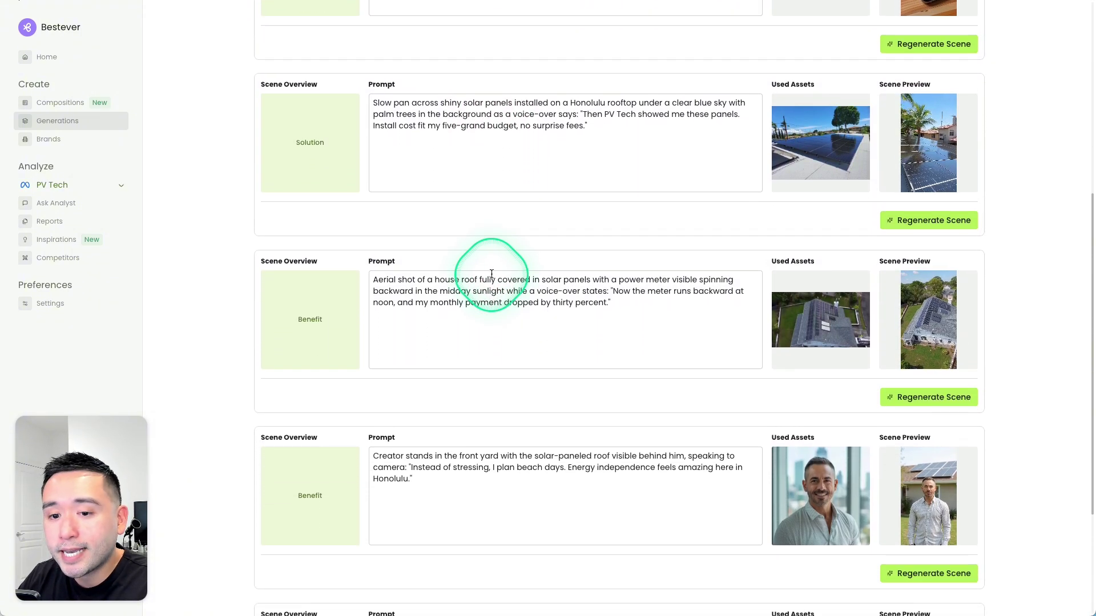
{"action": "mouse_move", "coordinate": [912, 310]}
{"action": "scroll", "coordinate": [971, 320], "scroll_direction": "down", "scroll_amount": 1}
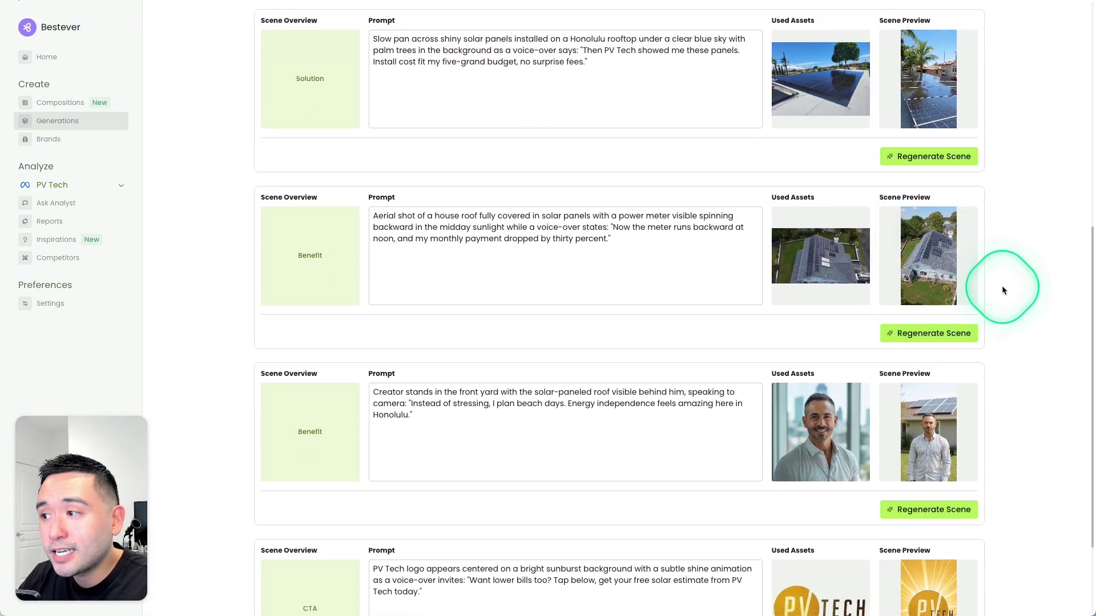
{"action": "scroll", "coordinate": [834, 217], "scroll_direction": "up", "scroll_amount": 1}
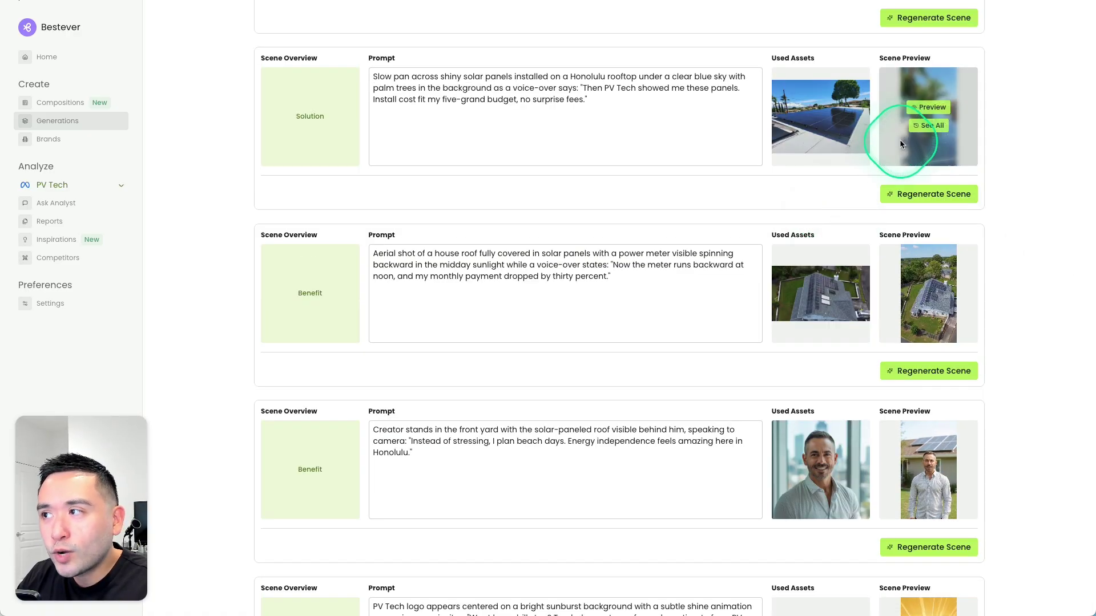
Inspect the aerial roof photo used in the first Benefit scene alongside its generated preview
{"action": "mouse_move", "coordinate": [849, 114]}
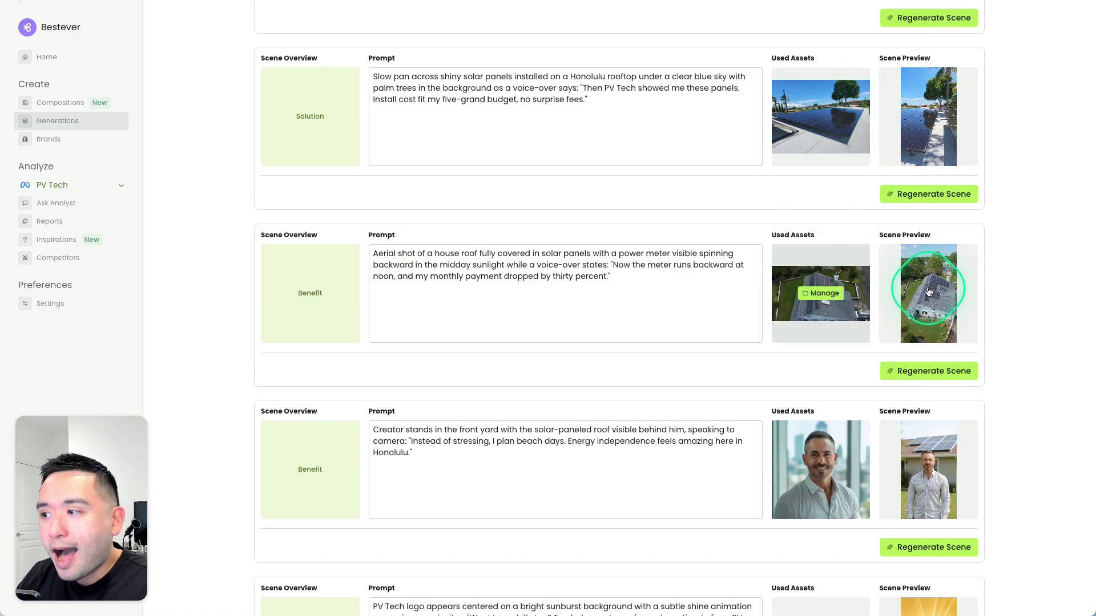
{"action": "mouse_move", "coordinate": [936, 292]}
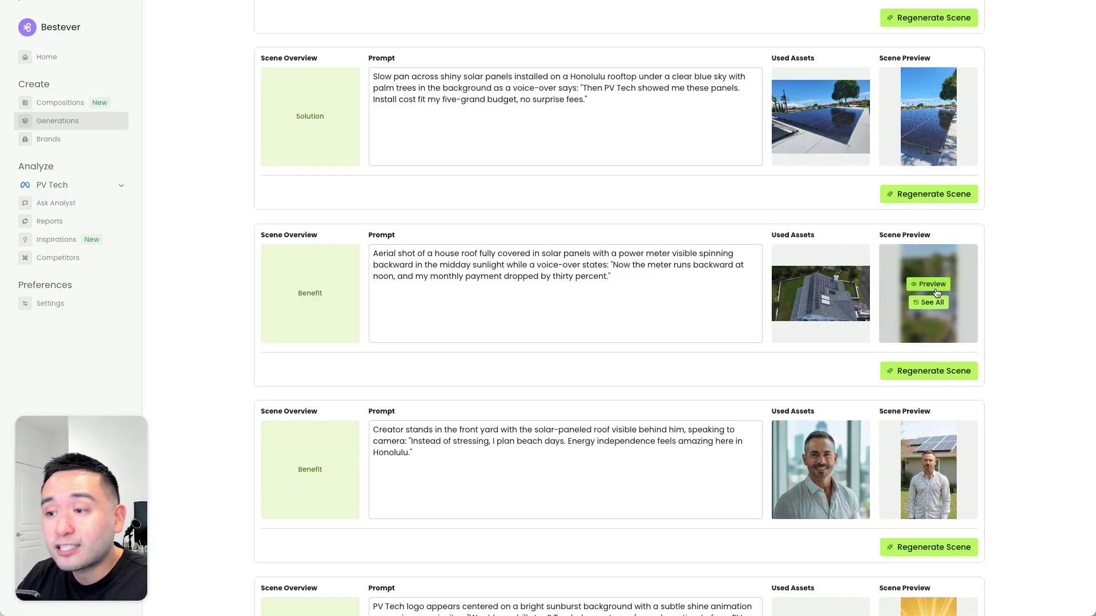
{"action": "left_click", "coordinate": [806, 295]}
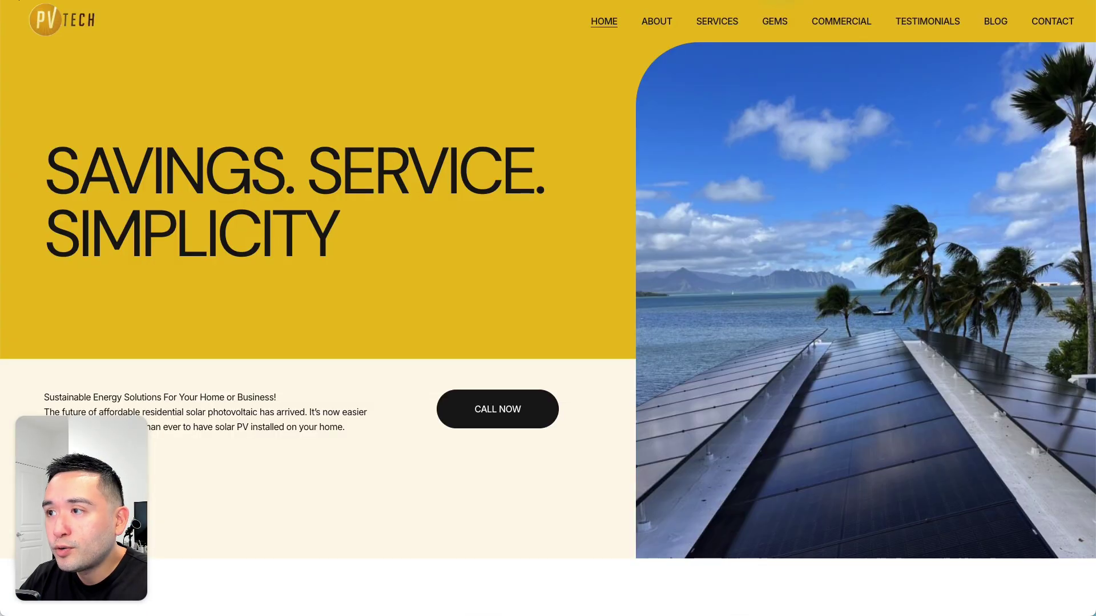
Switch to the PV Tech website and look through its home page for the solar photos used as scene assets
{"action": "scroll", "coordinate": [460, 129], "scroll_direction": "down", "scroll_amount": 15}
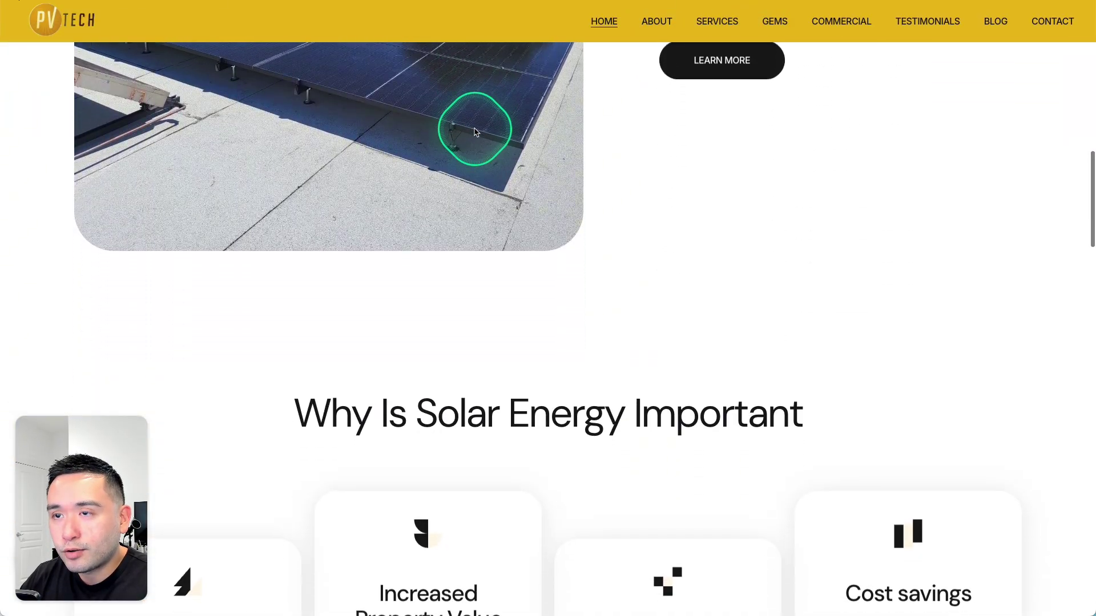
{"action": "scroll", "coordinate": [476, 128], "scroll_direction": "down", "scroll_amount": 12}
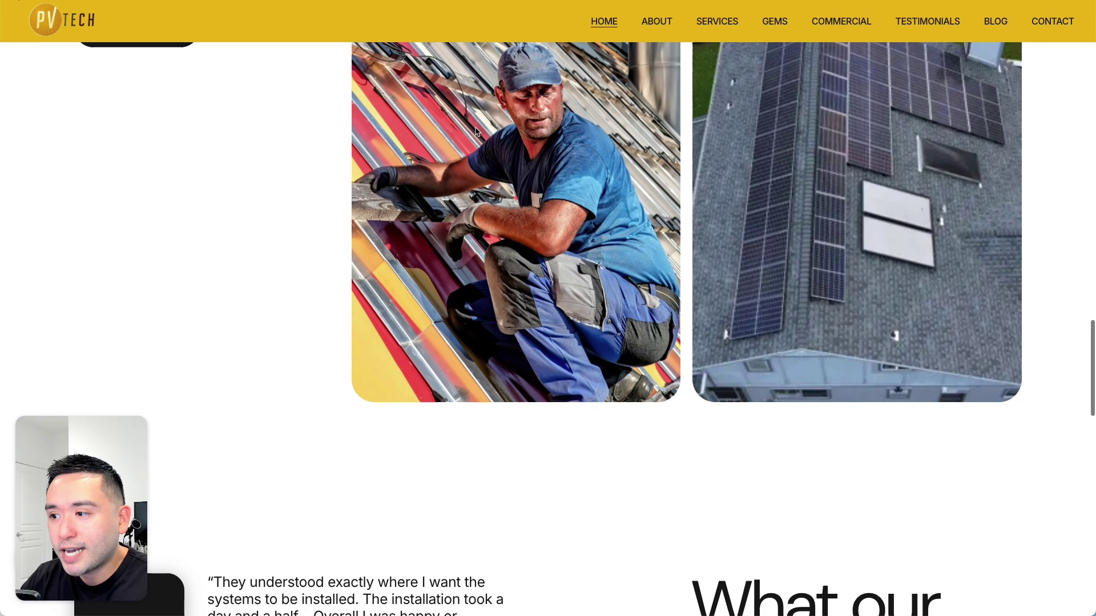
{"action": "left_click", "coordinate": [793, 208]}
{"action": "scroll", "coordinate": [886, 215], "scroll_direction": "up", "scroll_amount": 4}
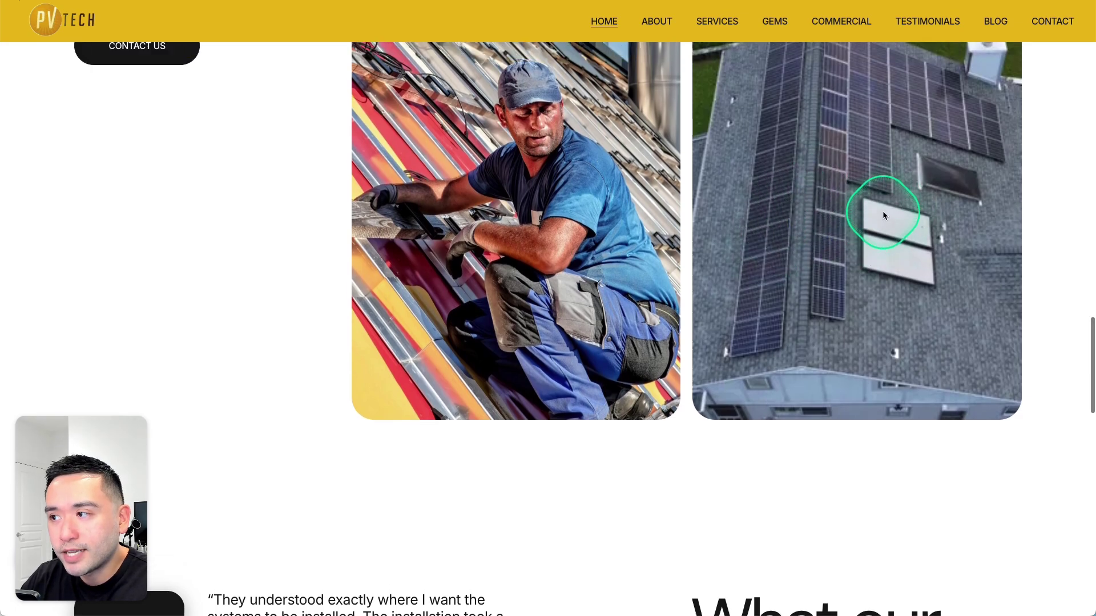
{"action": "scroll", "coordinate": [905, 311], "scroll_direction": "down", "scroll_amount": 3}
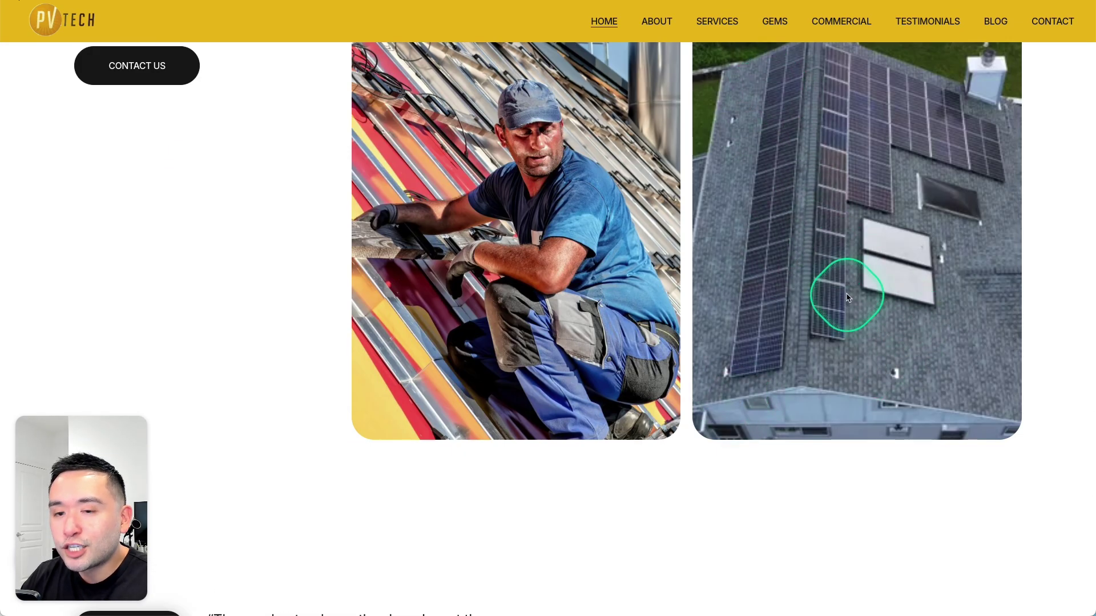
{"action": "scroll", "coordinate": [848, 298], "scroll_direction": "up", "scroll_amount": 3}
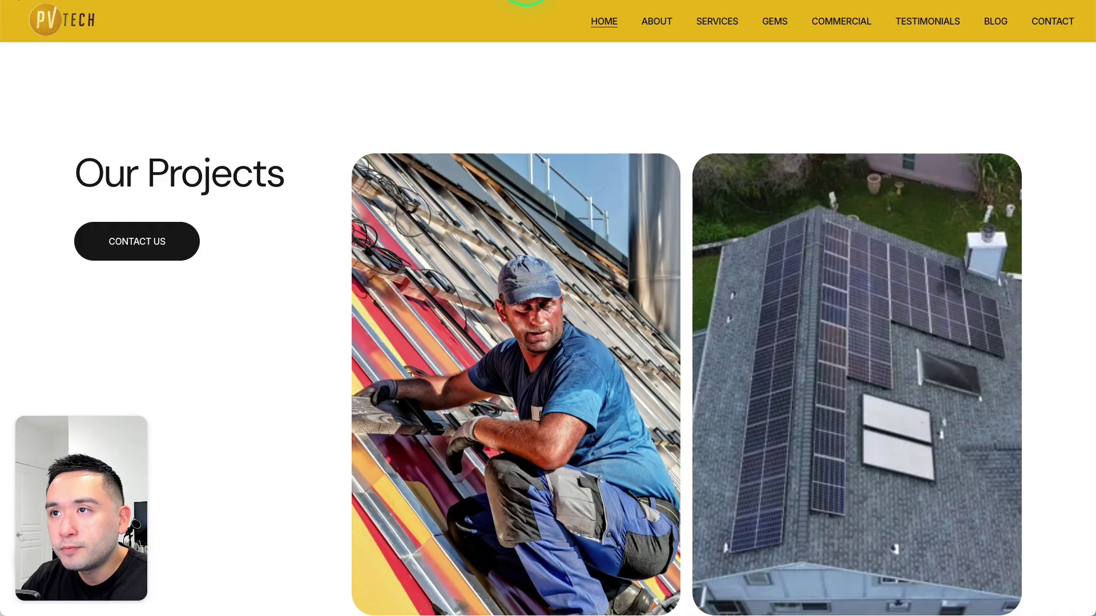
{"action": "scroll", "coordinate": [421, 396], "scroll_direction": "up", "scroll_amount": 10}
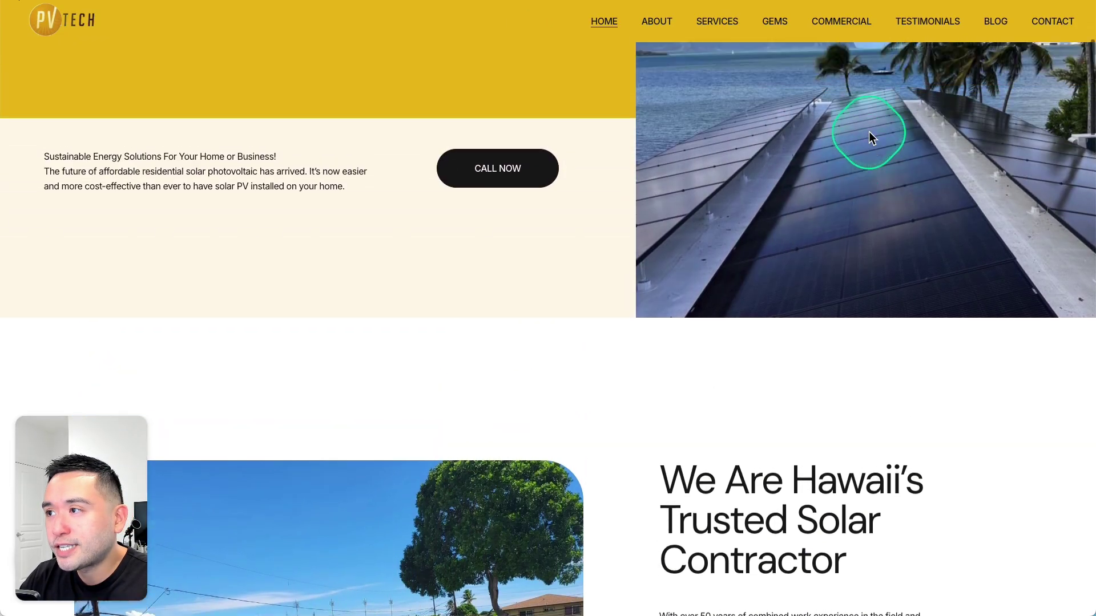
{"action": "scroll", "coordinate": [869, 131], "scroll_direction": "up", "scroll_amount": 2}
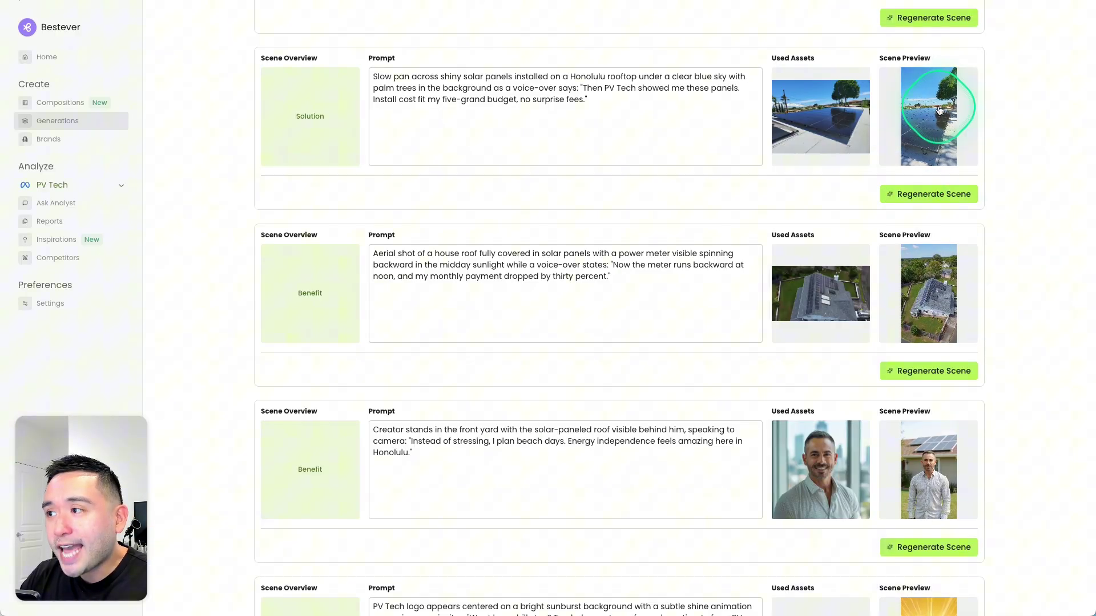
Return to the Bestever storyboard and review the Solution and Benefit previews, then the opening Hook and Problem scenes
{"action": "scroll", "coordinate": [913, 131], "scroll_direction": "up", "scroll_amount": 1}
{"action": "mouse_move", "coordinate": [908, 127]}
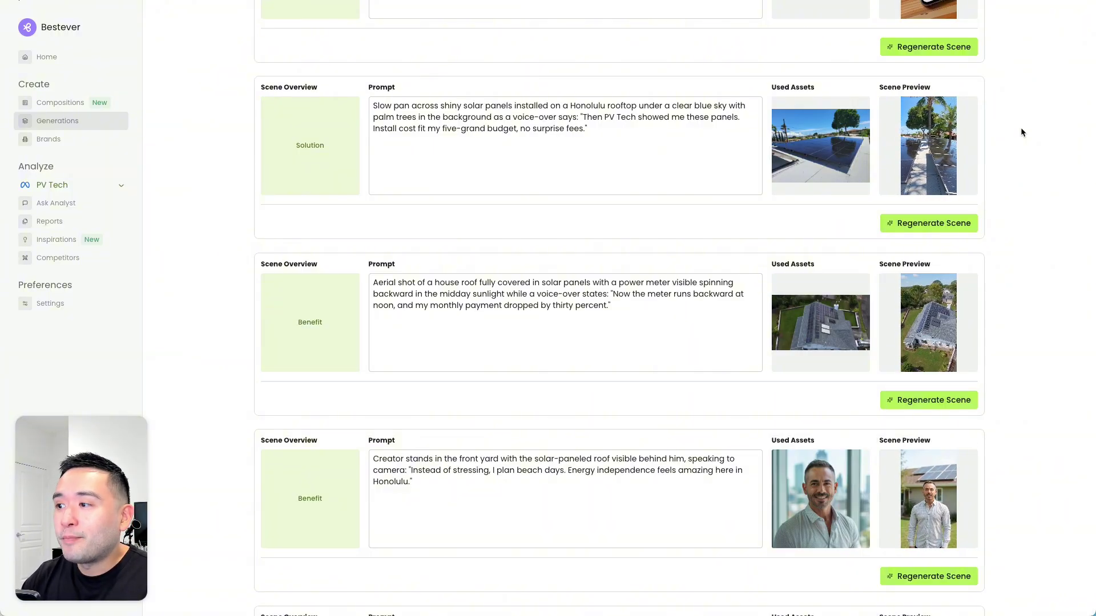
{"action": "mouse_move", "coordinate": [922, 319]}
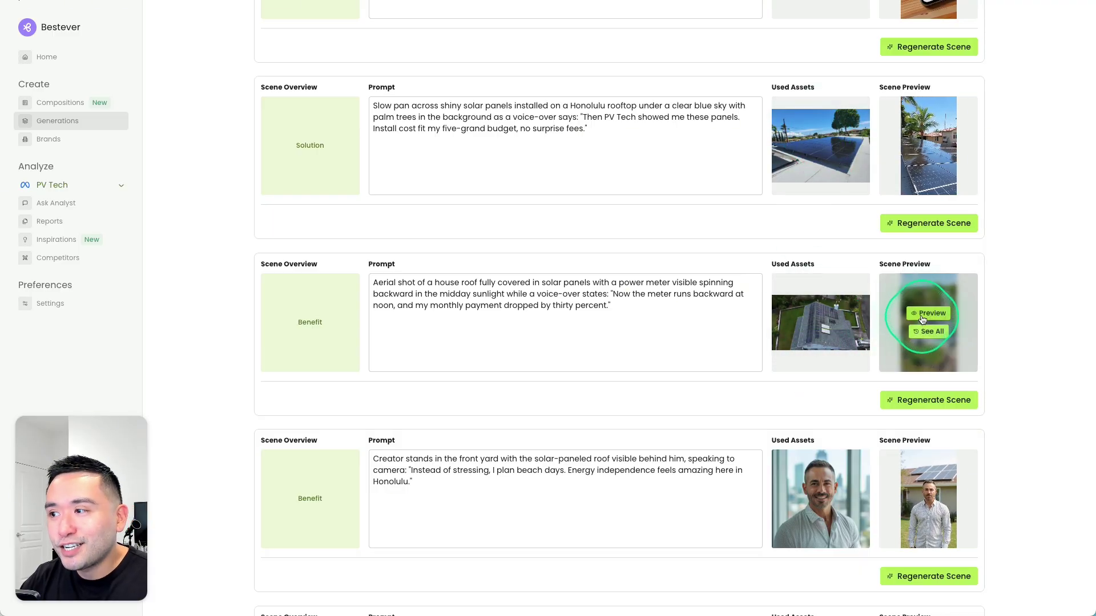
{"action": "scroll", "coordinate": [978, 303], "scroll_direction": "down", "scroll_amount": 1}
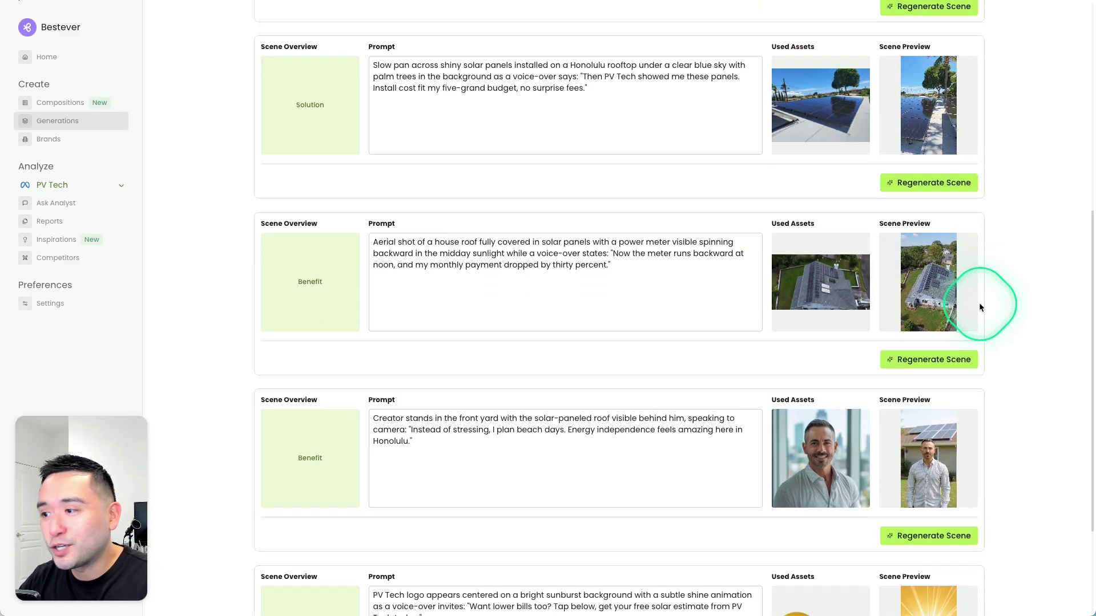
{"action": "scroll", "coordinate": [980, 307], "scroll_direction": "up", "scroll_amount": 10}
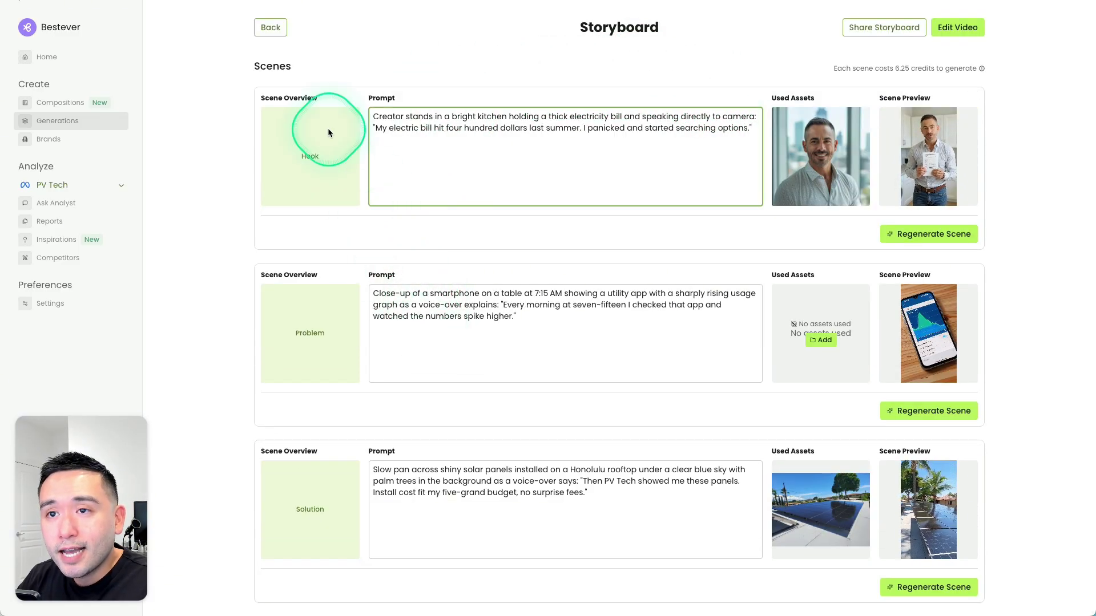
{"action": "scroll", "coordinate": [377, 257], "scroll_direction": "down", "scroll_amount": 1}
{"action": "scroll", "coordinate": [394, 274], "scroll_direction": "up", "scroll_amount": 1}
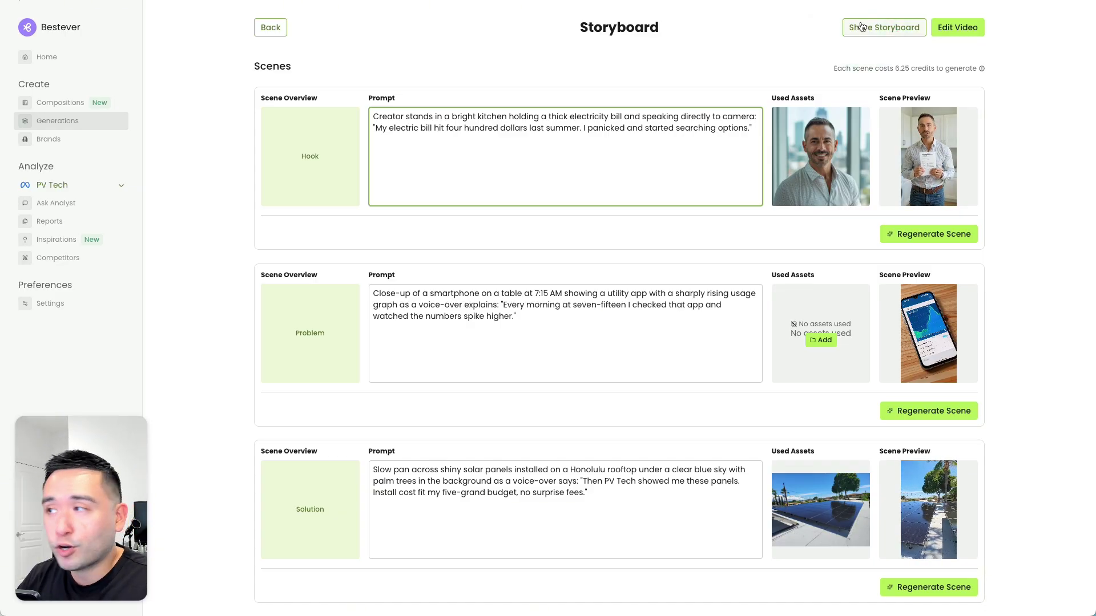
Open the storyboard in the video editor and inspect the Problem, Solution and Hook clips on the timeline
{"action": "left_click", "coordinate": [960, 28]}
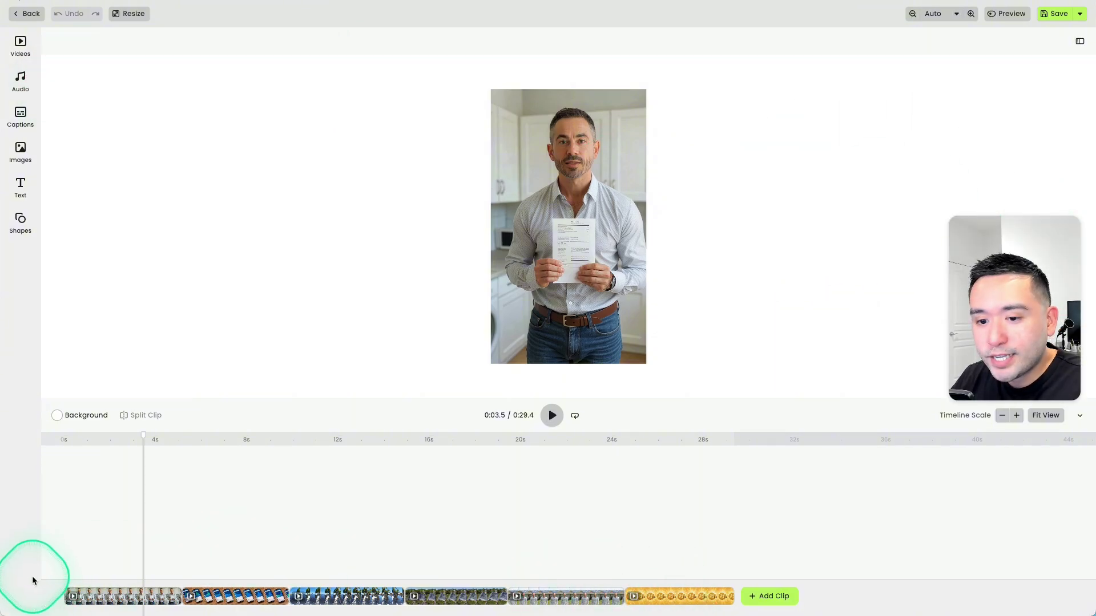
{"action": "left_click", "coordinate": [211, 599]}
{"action": "left_click", "coordinate": [313, 596]}
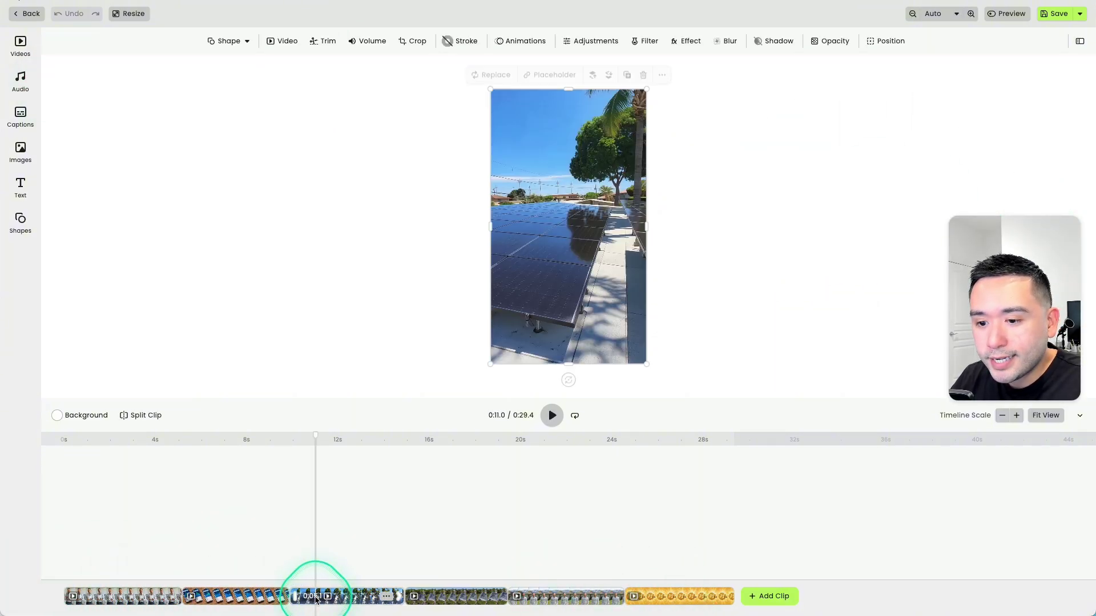
{"action": "left_click", "coordinate": [115, 595]}
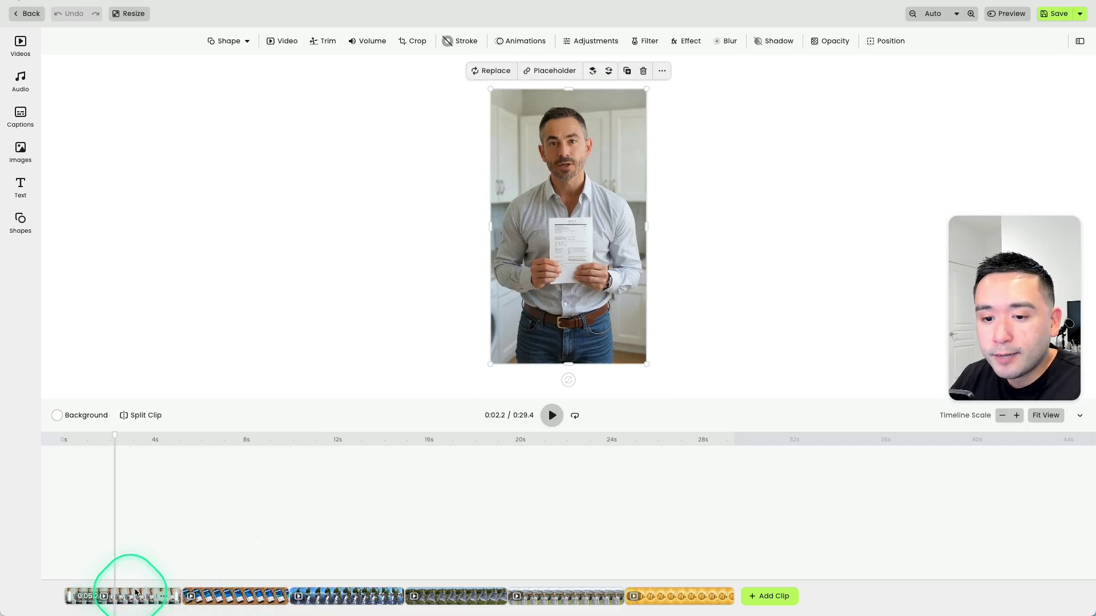
Examine the Hook clip's shape, video fill and image adjustment settings, and deselect the clip
{"action": "left_click", "coordinate": [226, 42]}
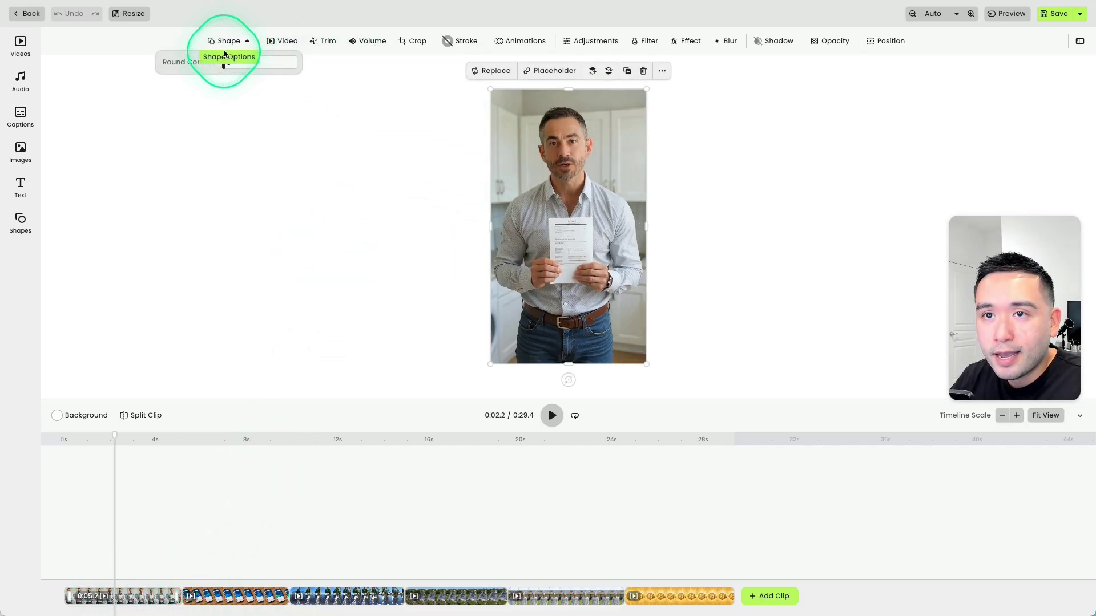
{"action": "left_click", "coordinate": [366, 111]}
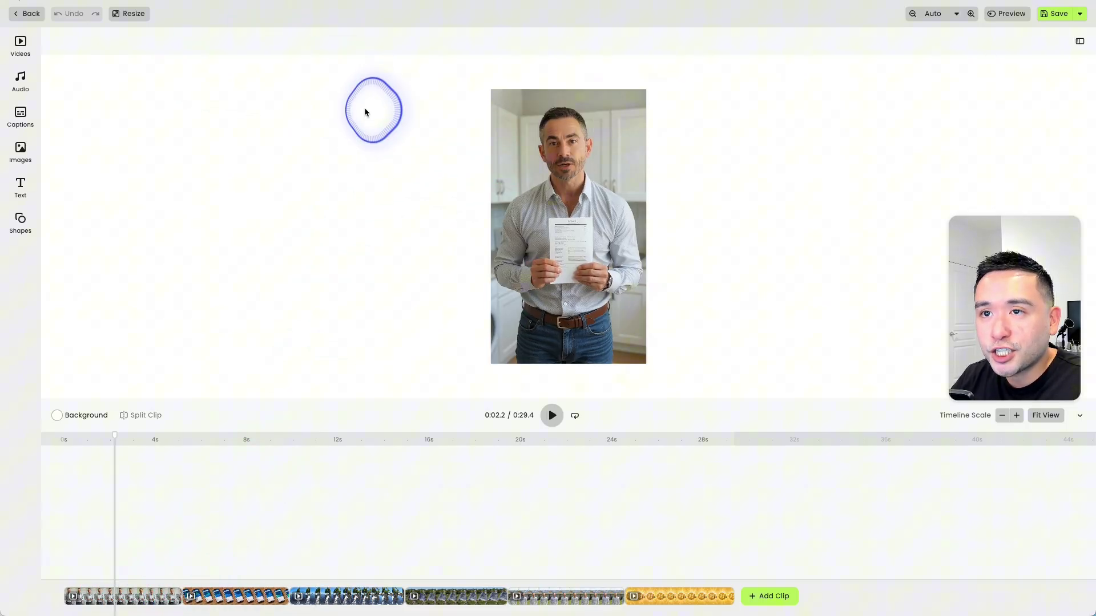
{"action": "left_click", "coordinate": [501, 174]}
{"action": "left_click", "coordinate": [359, 44]}
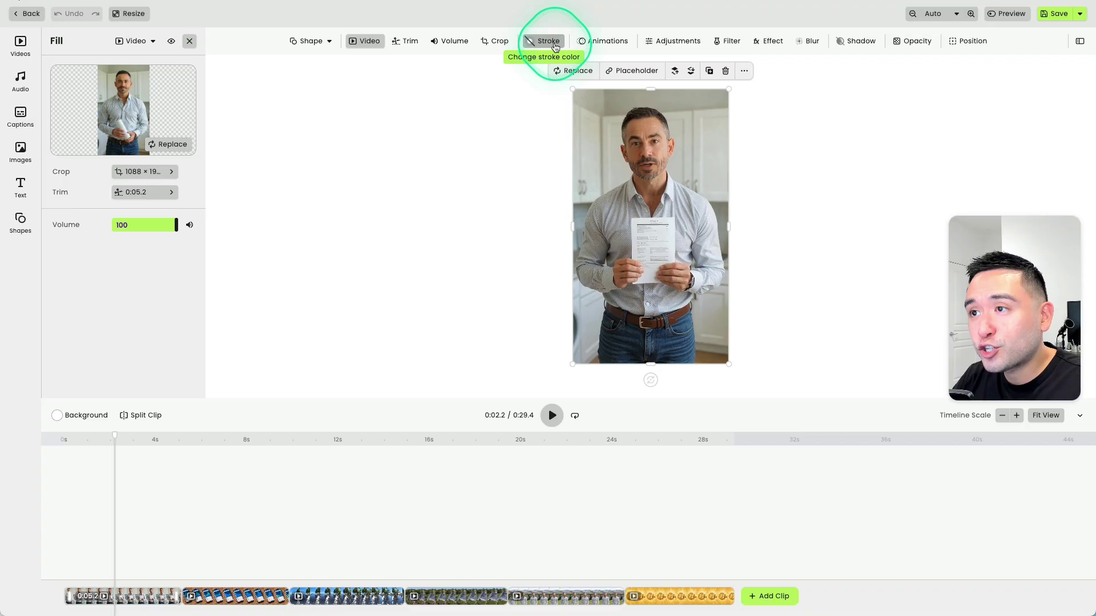
{"action": "left_click", "coordinate": [662, 43]}
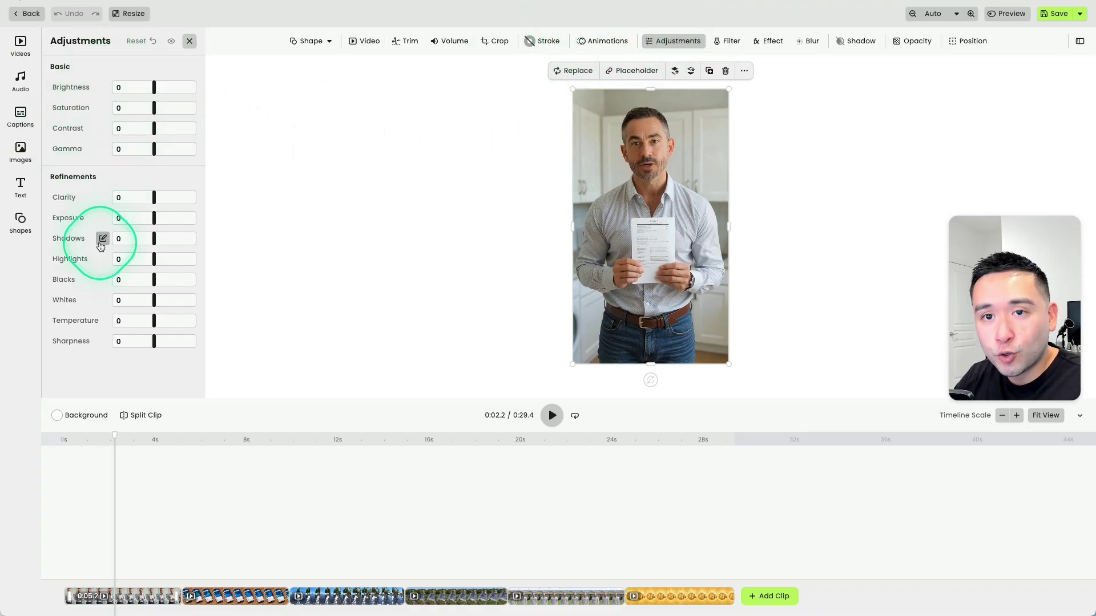
{"action": "left_click", "coordinate": [477, 126]}
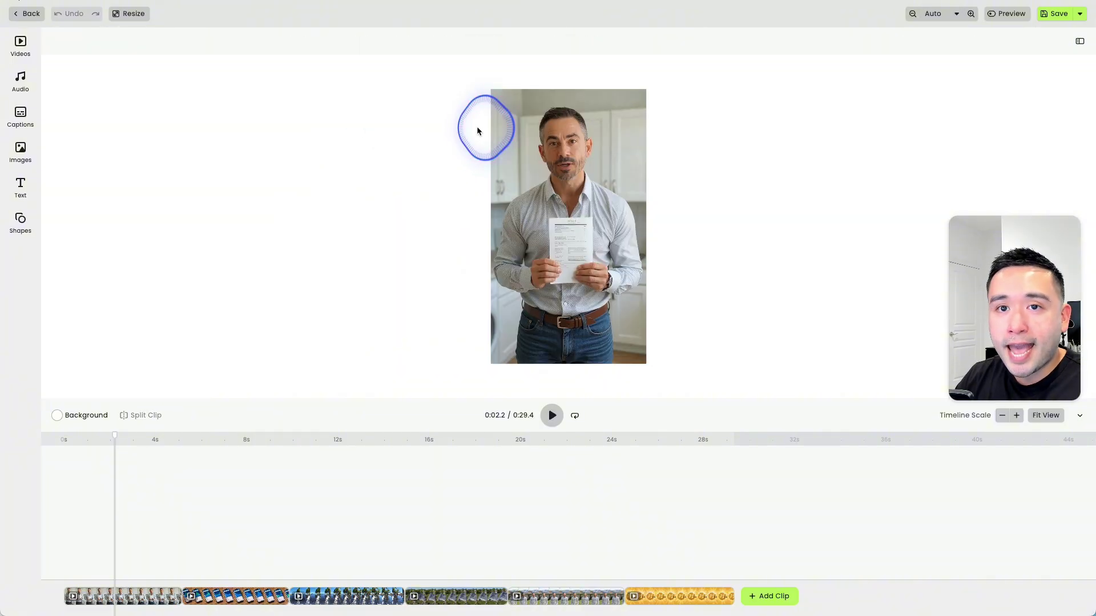
Look through the editor's video, audio, caption, image, text and shape resources
{"action": "left_click", "coordinate": [21, 52]}
{"action": "scroll", "coordinate": [115, 231], "scroll_direction": "down", "scroll_amount": 1}
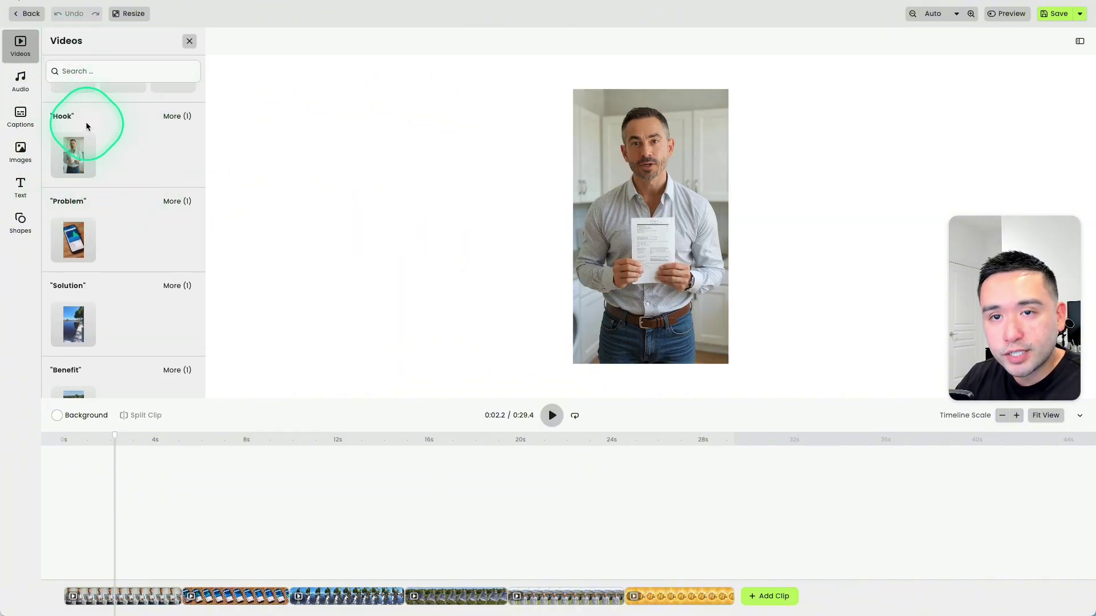
{"action": "left_click", "coordinate": [21, 80]}
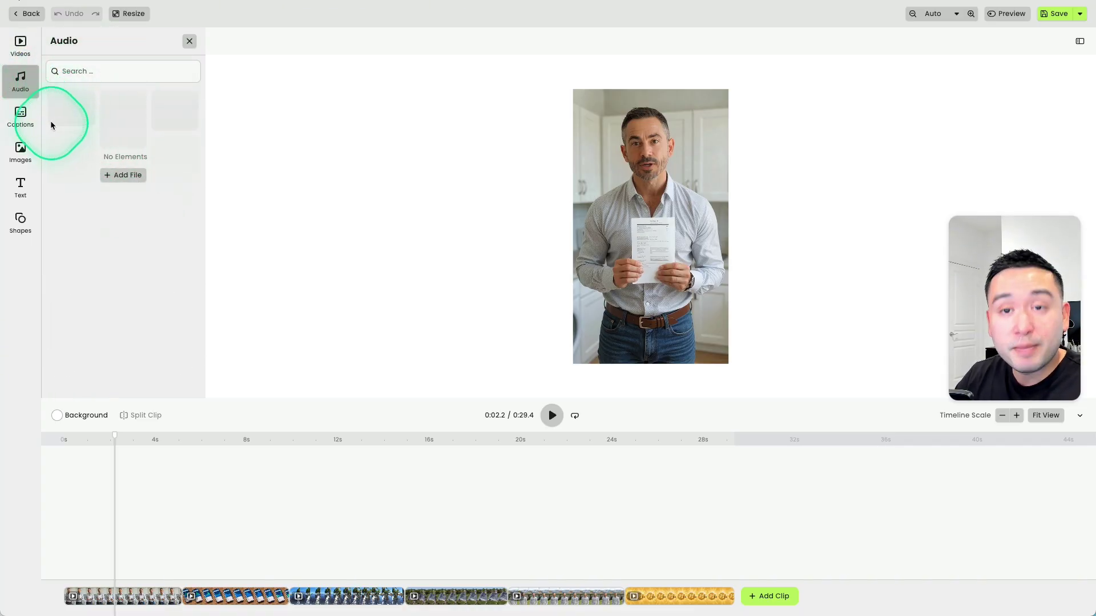
{"action": "left_click", "coordinate": [22, 118]}
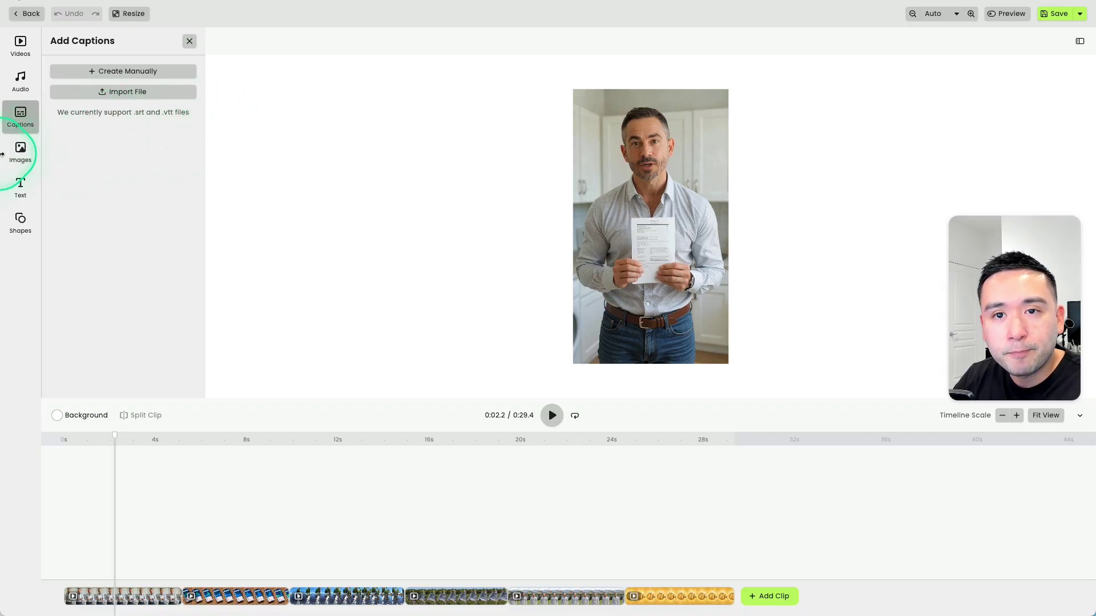
{"action": "left_click", "coordinate": [20, 151]}
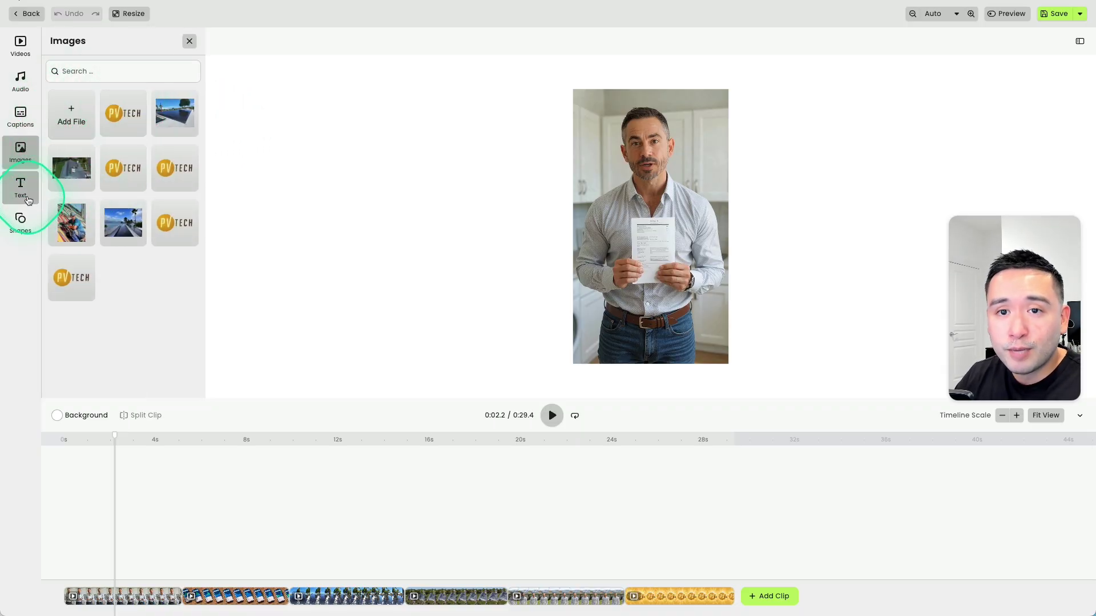
{"action": "left_click", "coordinate": [27, 199]}
{"action": "left_click", "coordinate": [19, 225]}
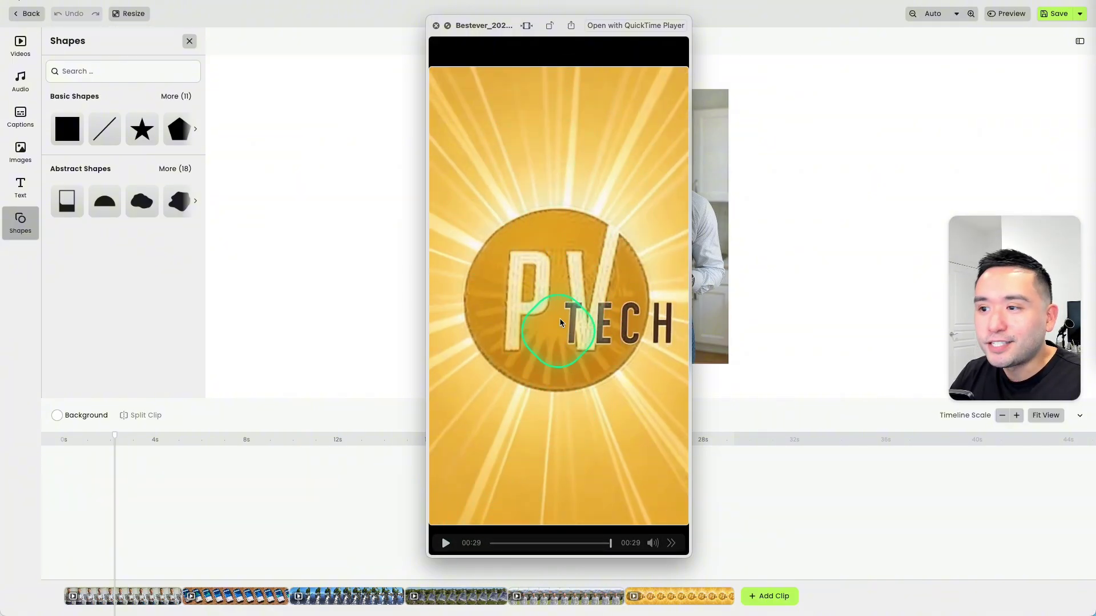
Scrub back through the exported ad in the Quick Look preview, from the PV Tech logo ending towards the beginning
{"action": "left_click_drag", "start_coordinate": [613, 541], "coordinate": [582, 547]}
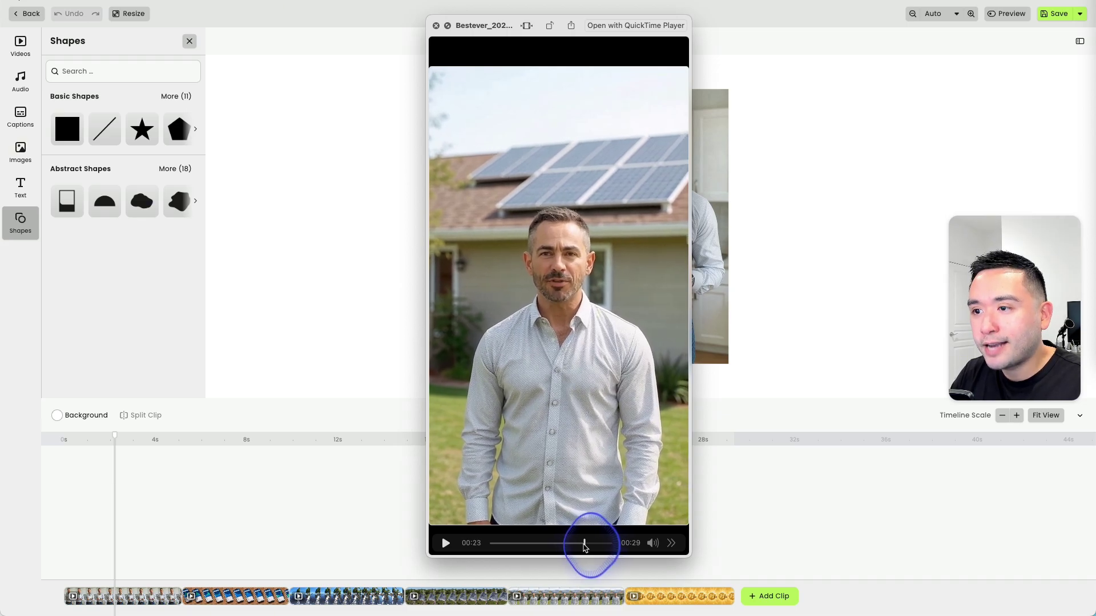
{"action": "left_click_drag", "start_coordinate": [586, 546], "coordinate": [577, 548]}
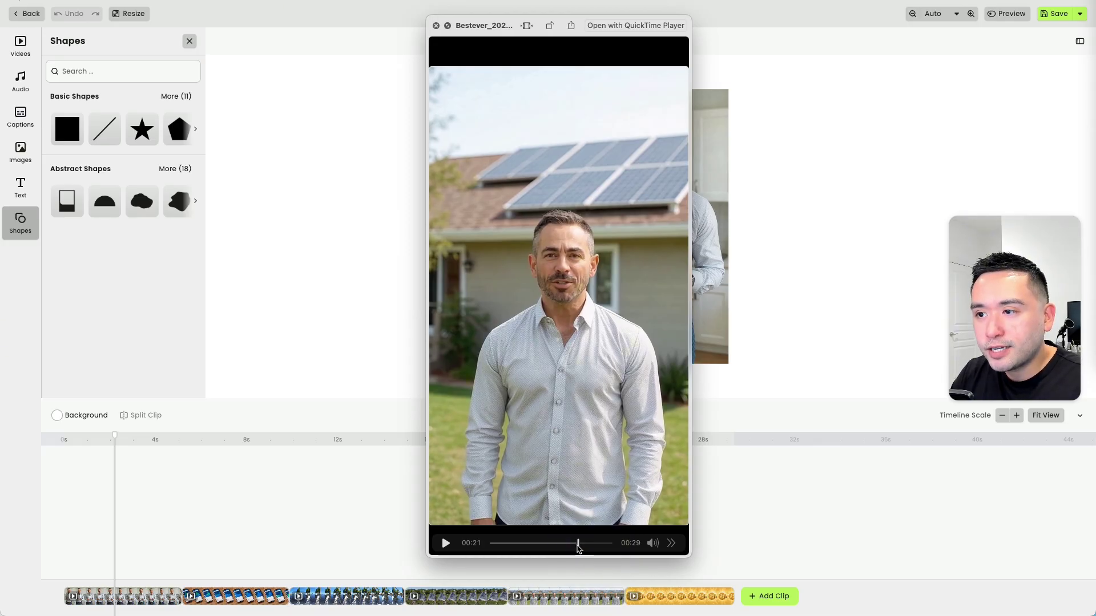
{"action": "left_click_drag", "start_coordinate": [578, 548], "coordinate": [521, 548]}
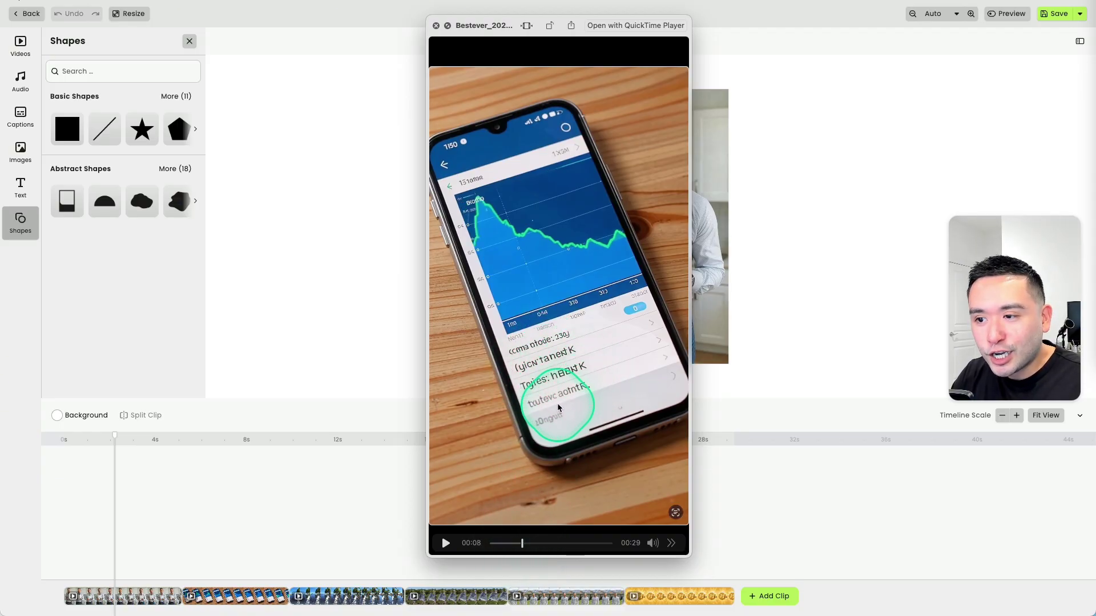
{"action": "left_click_drag", "start_coordinate": [523, 548], "coordinate": [501, 547]}
{"action": "left_click_drag", "start_coordinate": [585, 542], "coordinate": [491, 541]}
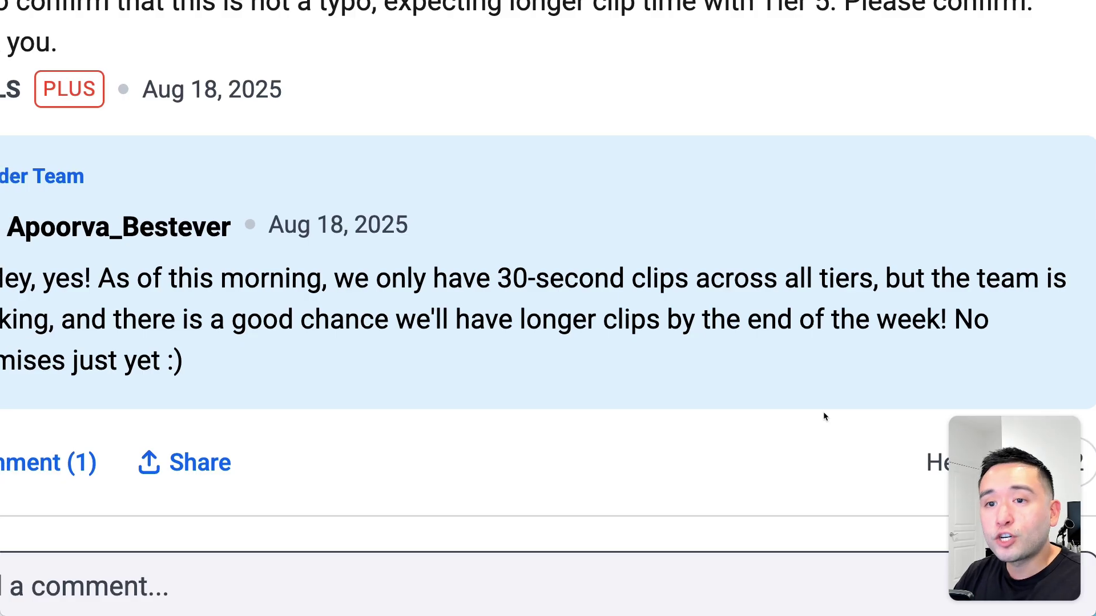
Read the founder team's reply about 30-second clips and highlight the wording on when longer clips are expected
{"action": "left_click", "coordinate": [831, 403]}
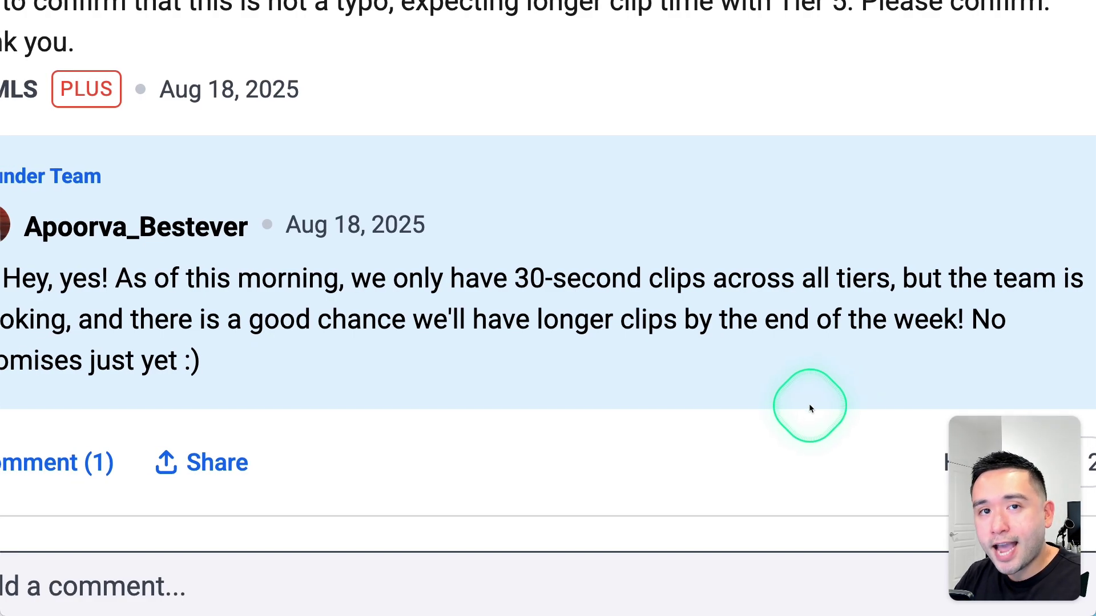
{"action": "left_click_drag", "start_coordinate": [520, 278], "coordinate": [573, 276]}
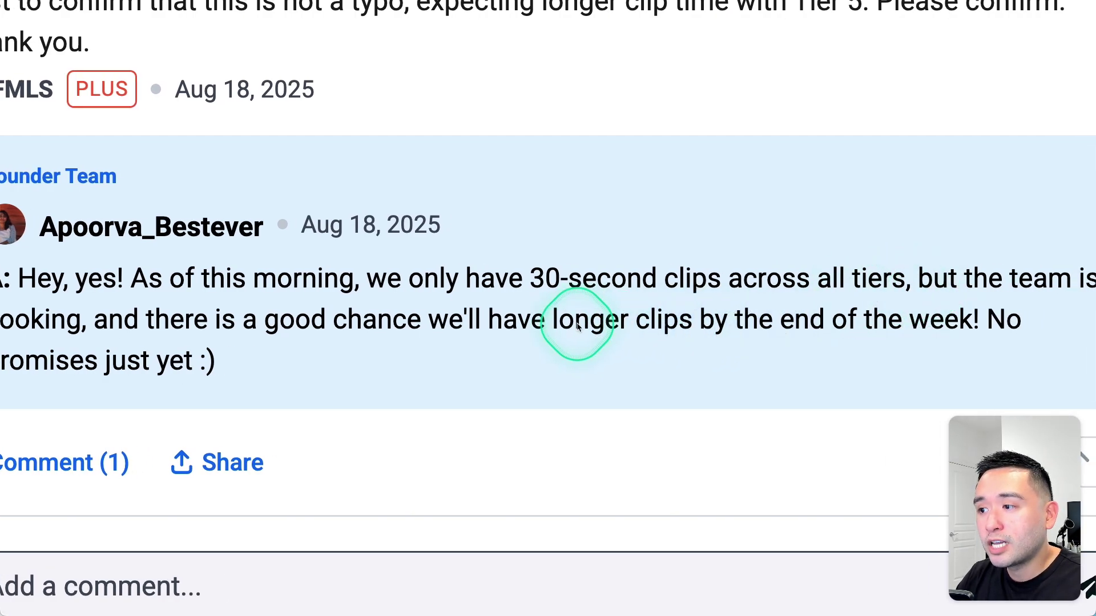
{"action": "left_click_drag", "start_coordinate": [859, 325], "coordinate": [708, 327]}
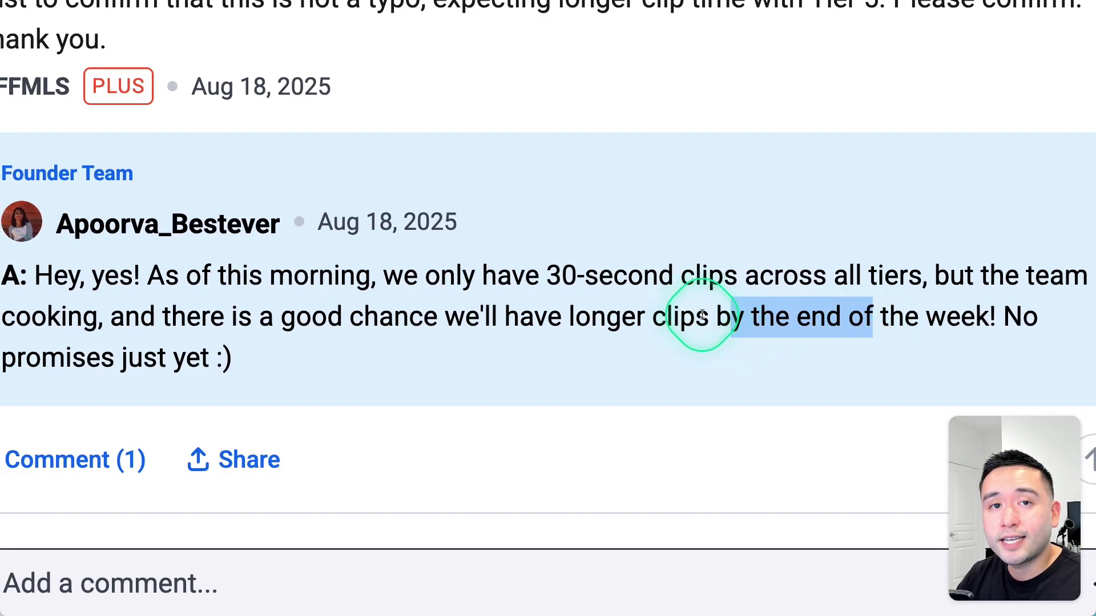
Clear the highlight in the founder team's reply and mark its phrase about longer clips by the end of the week
{"action": "scroll", "coordinate": [709, 316], "scroll_direction": "left", "scroll_amount": 1}
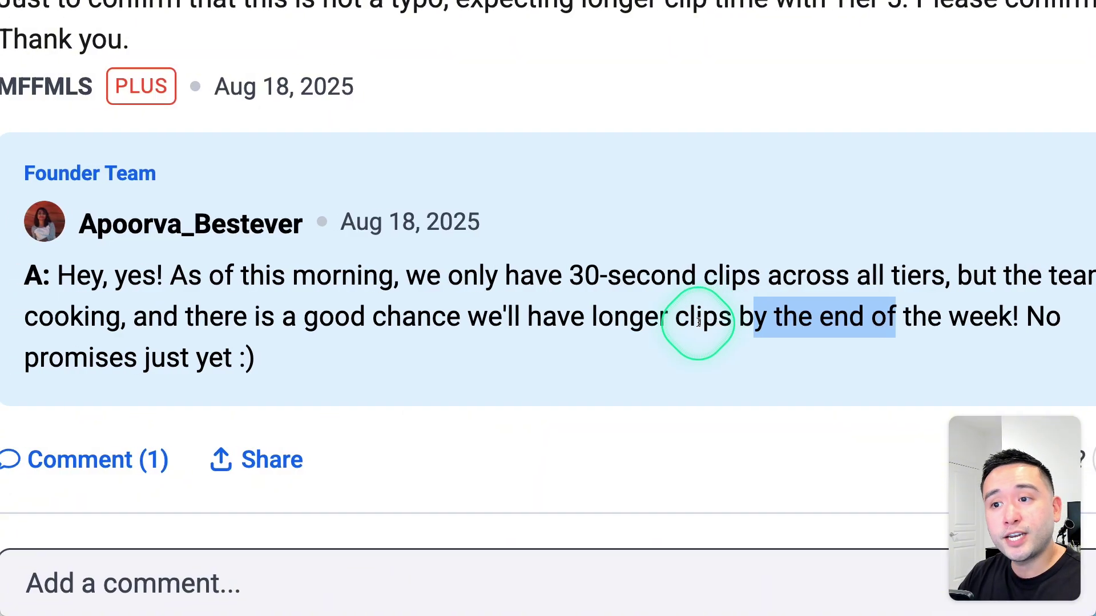
{"action": "left_click", "coordinate": [668, 324]}
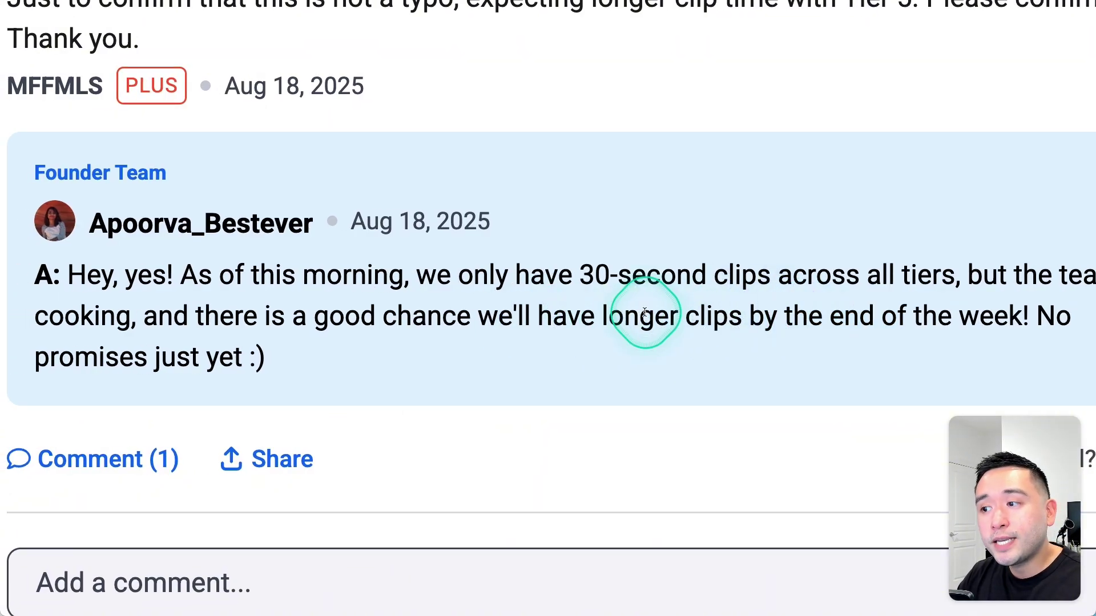
{"action": "left_click_drag", "start_coordinate": [639, 315], "coordinate": [816, 316]}
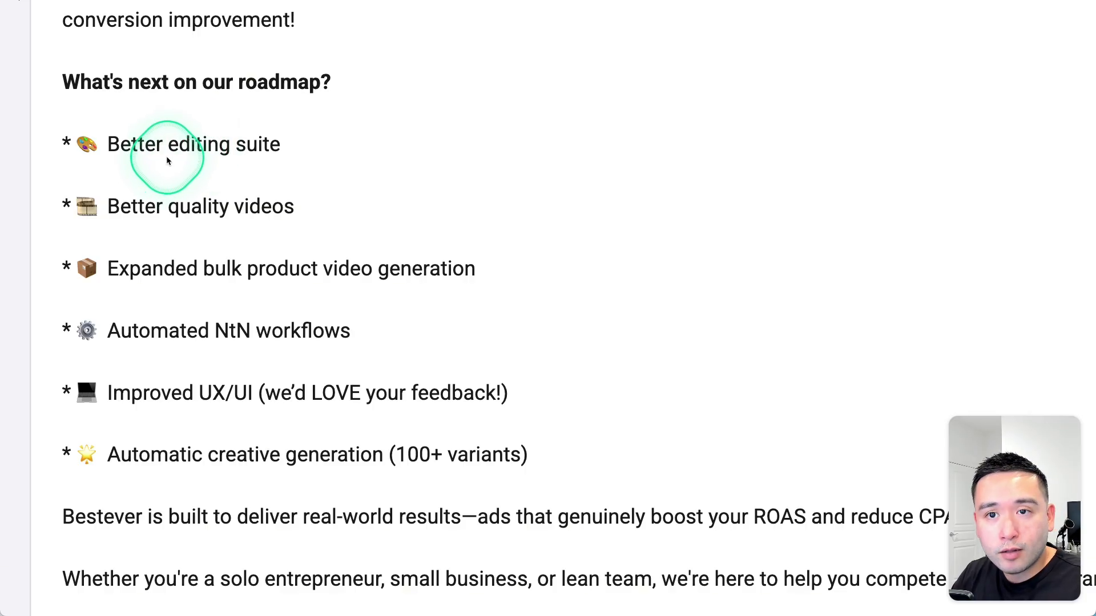
Highlight the roadmap items on the editing suite, video quality, bulk product video generation and automated NtN workflows while reading them
{"action": "left_click_drag", "start_coordinate": [121, 144], "coordinate": [439, 269]}
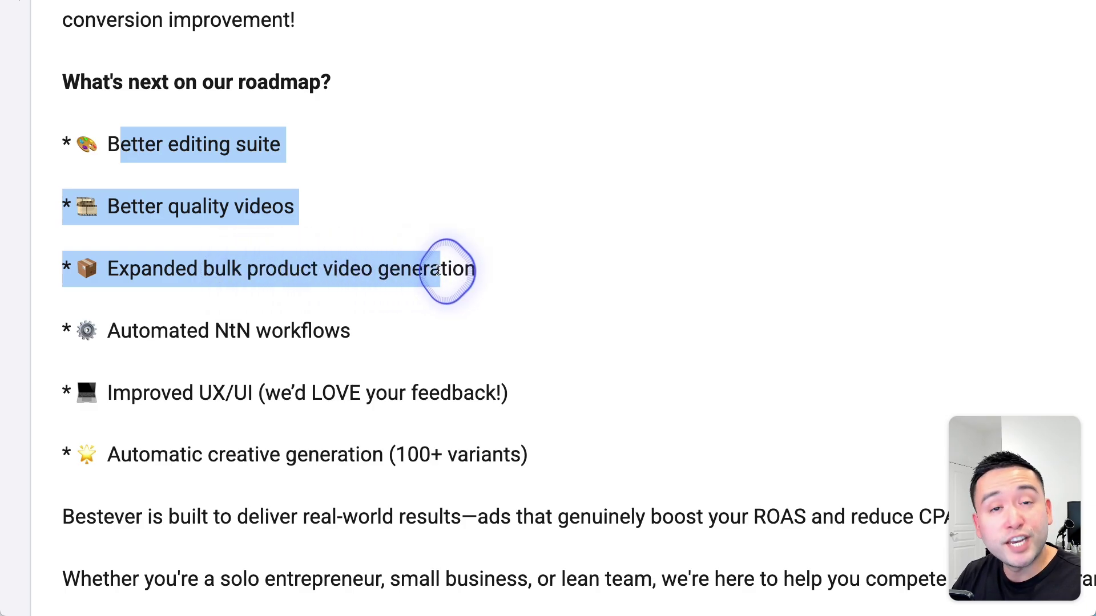
{"action": "left_click_drag", "start_coordinate": [187, 269], "coordinate": [388, 269]}
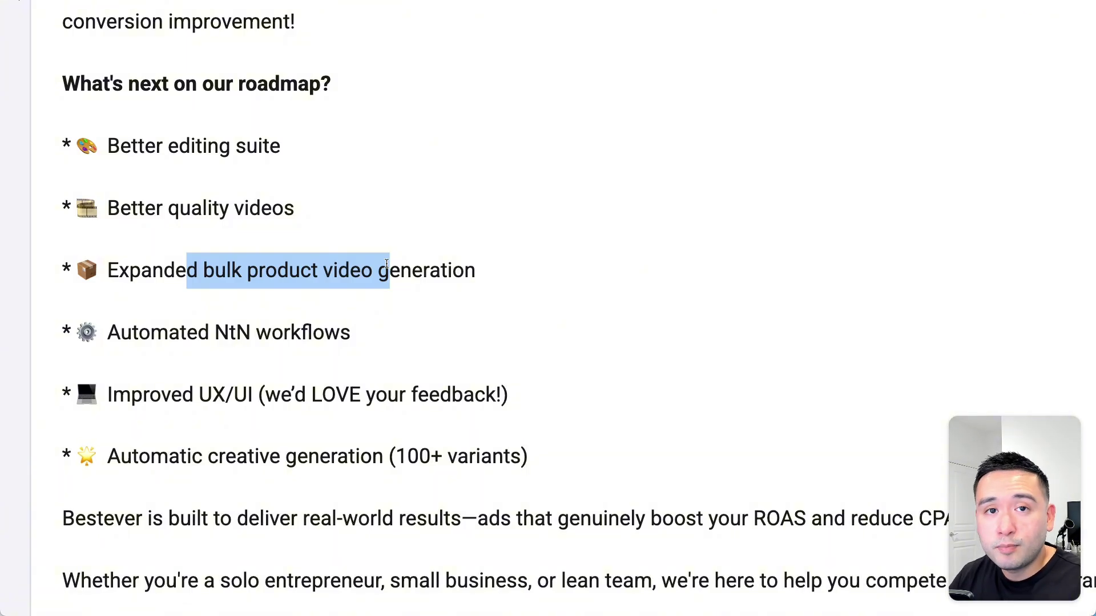
{"action": "left_click_drag", "start_coordinate": [475, 272], "coordinate": [111, 271]}
{"action": "left_click_drag", "start_coordinate": [120, 333], "coordinate": [362, 335]}
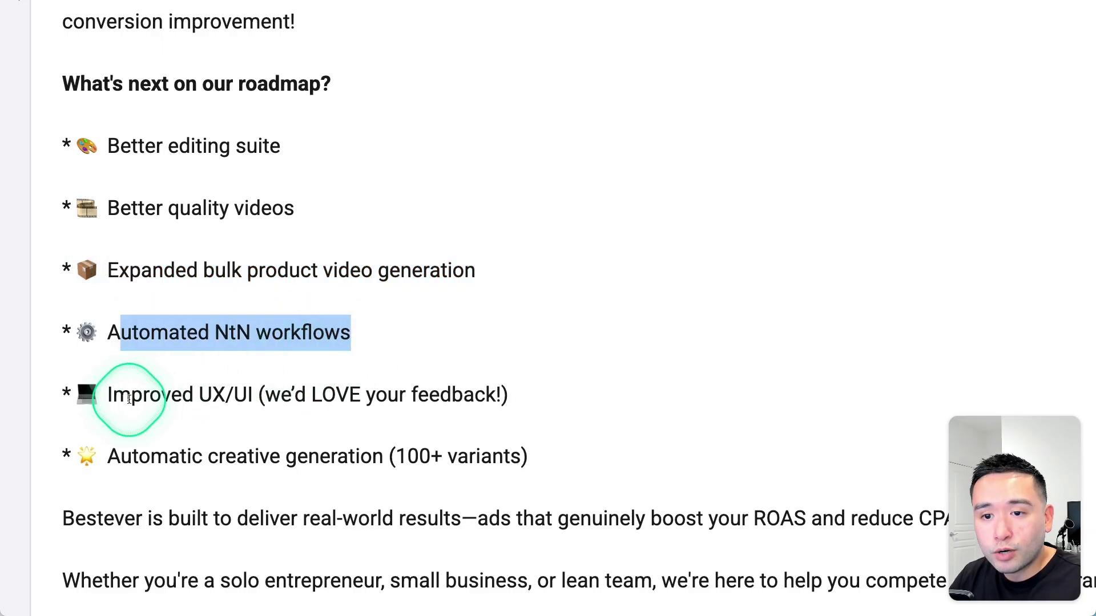
Highlight the roadmap items on improved UX/UI and automatic creative generation, including its 100+ variants wording
{"action": "left_click_drag", "start_coordinate": [113, 395], "coordinate": [452, 457]}
{"action": "left_click", "coordinate": [463, 457]}
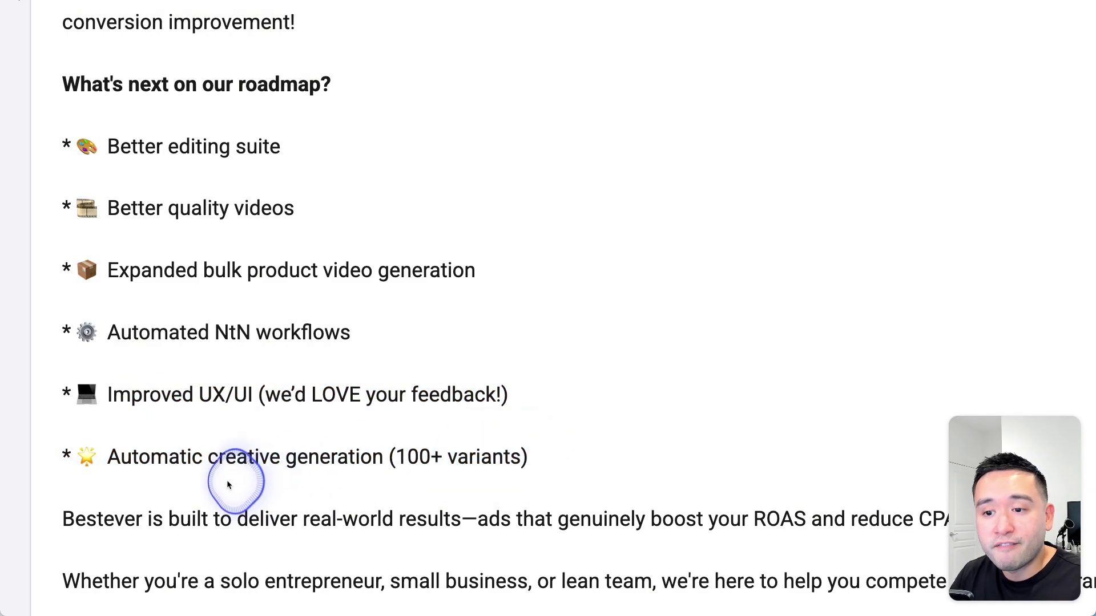
{"action": "left_click_drag", "start_coordinate": [227, 485], "coordinate": [110, 455]}
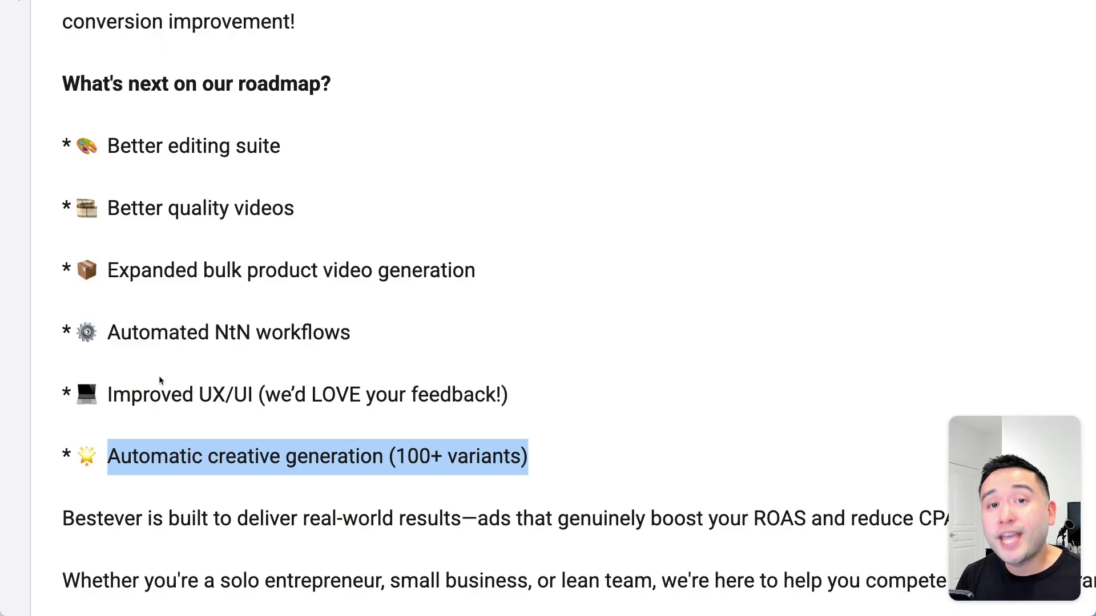
{"action": "left_click", "coordinate": [424, 443]}
{"action": "left_click_drag", "start_coordinate": [408, 455], "coordinate": [520, 451]}
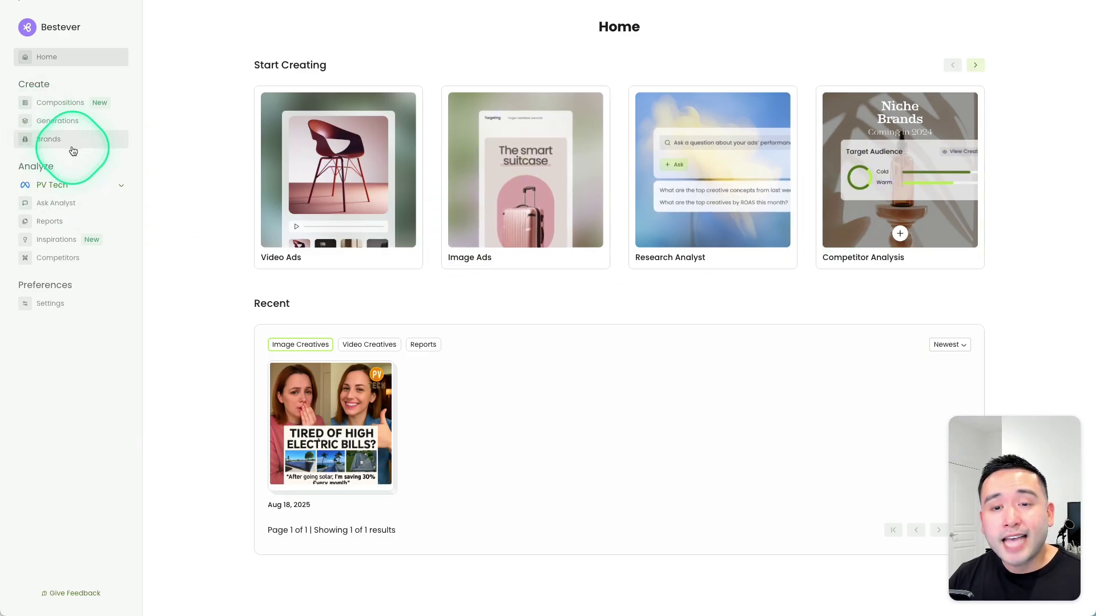
Switch to Bestever's Inspirations gallery and browse through the sample ads
{"action": "left_click", "coordinate": [64, 245]}
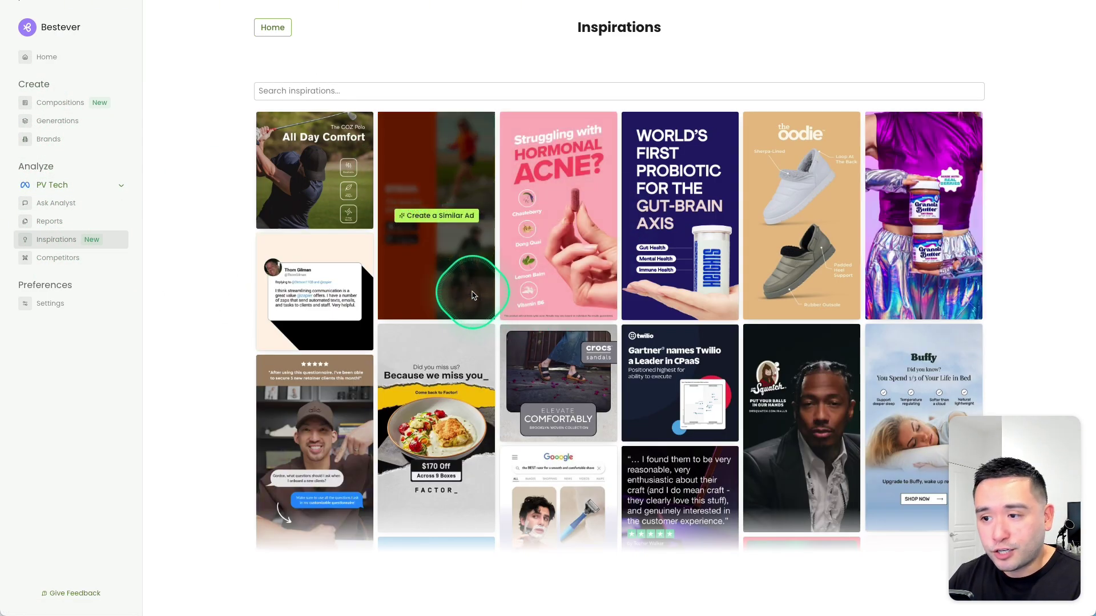
{"action": "scroll", "coordinate": [400, 257], "scroll_direction": "down", "scroll_amount": 1}
{"action": "scroll", "coordinate": [771, 171], "scroll_direction": "down", "scroll_amount": 3}
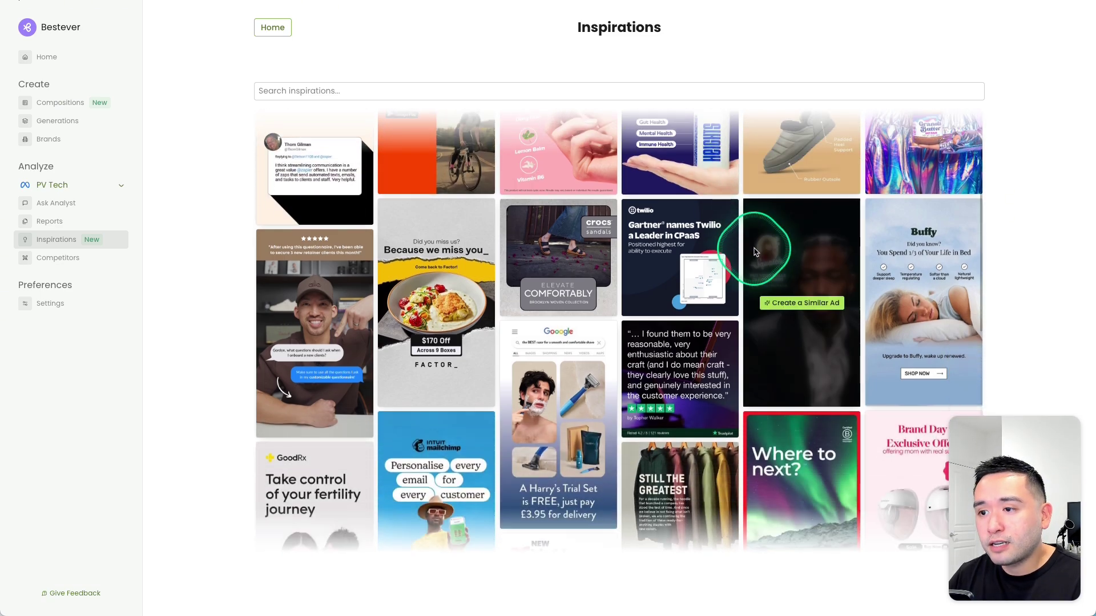